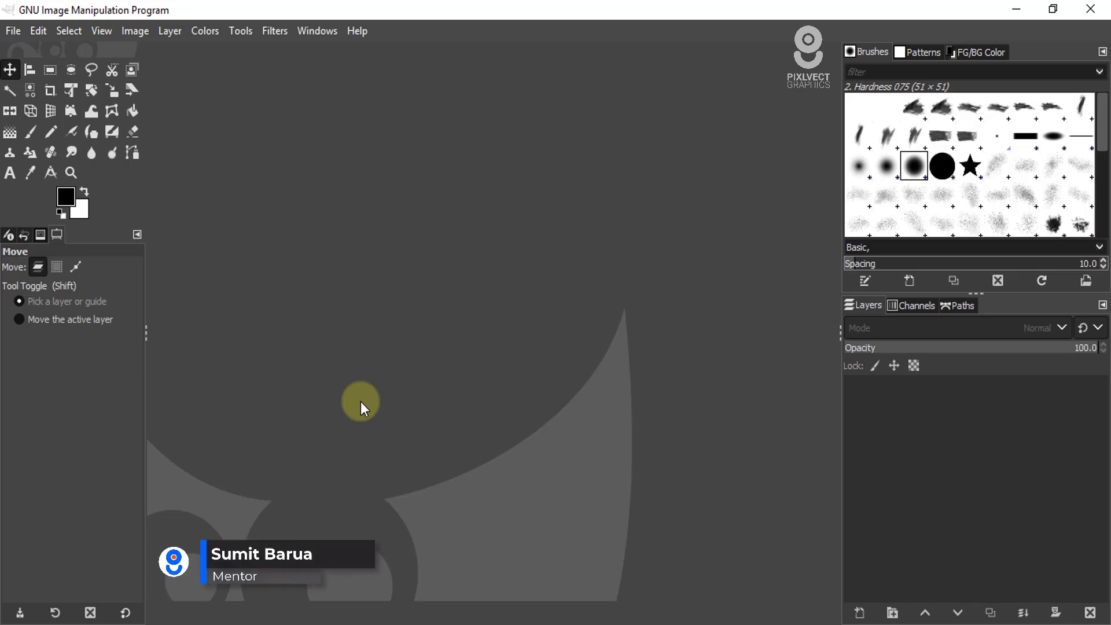
Step: Start a new image and enter width 720 and height 300 pixels
click(18, 34)
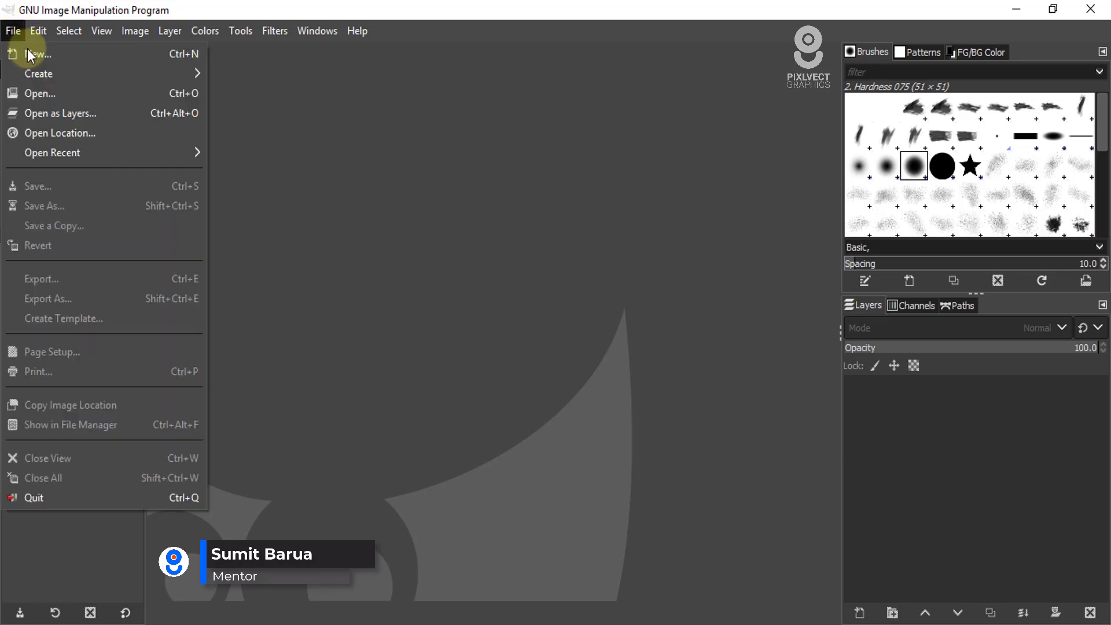
click(30, 52)
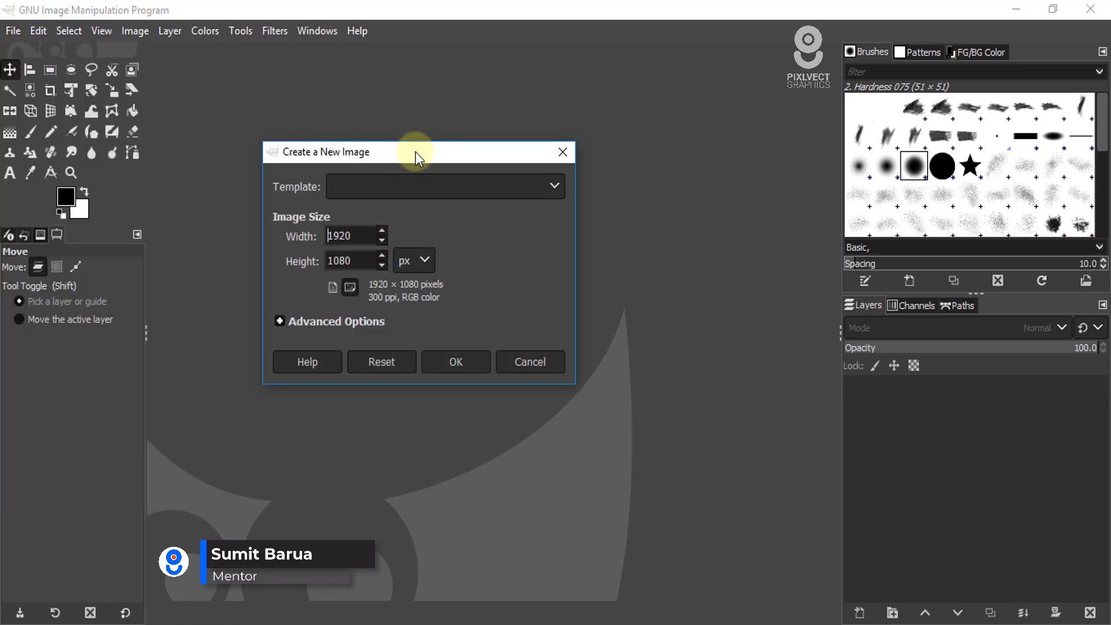
drag(415, 151, 401, 103)
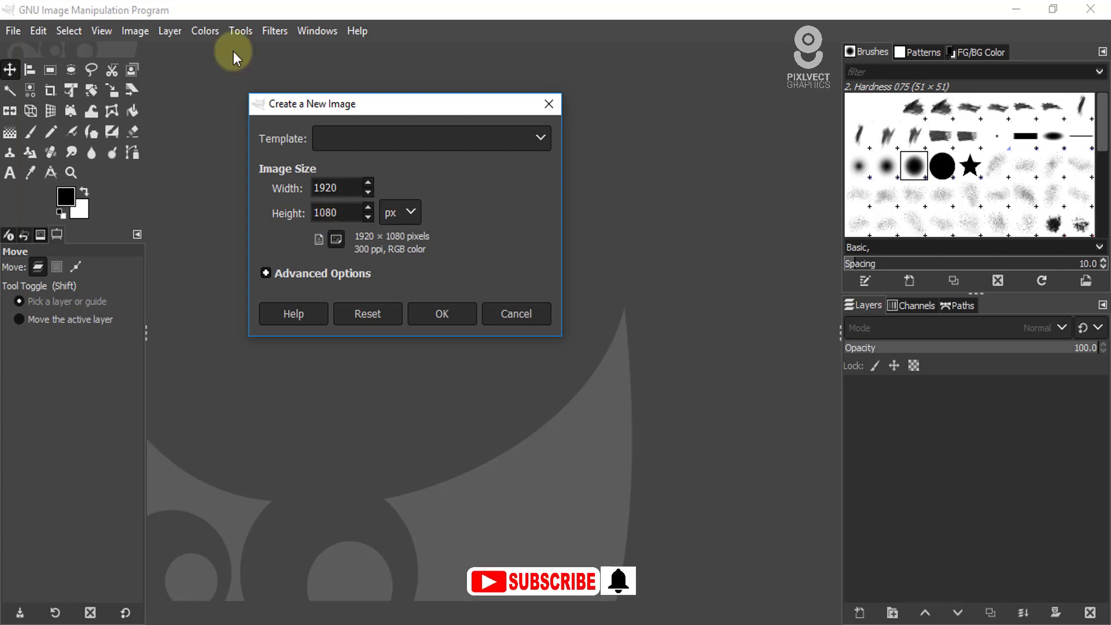
double_click(344, 189)
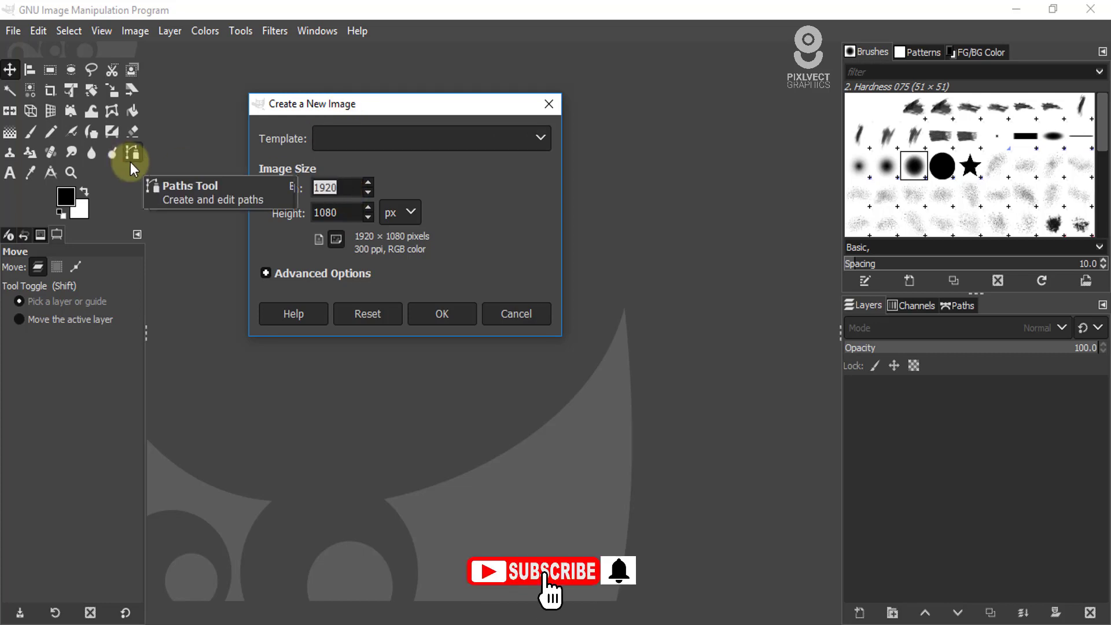
text(720)
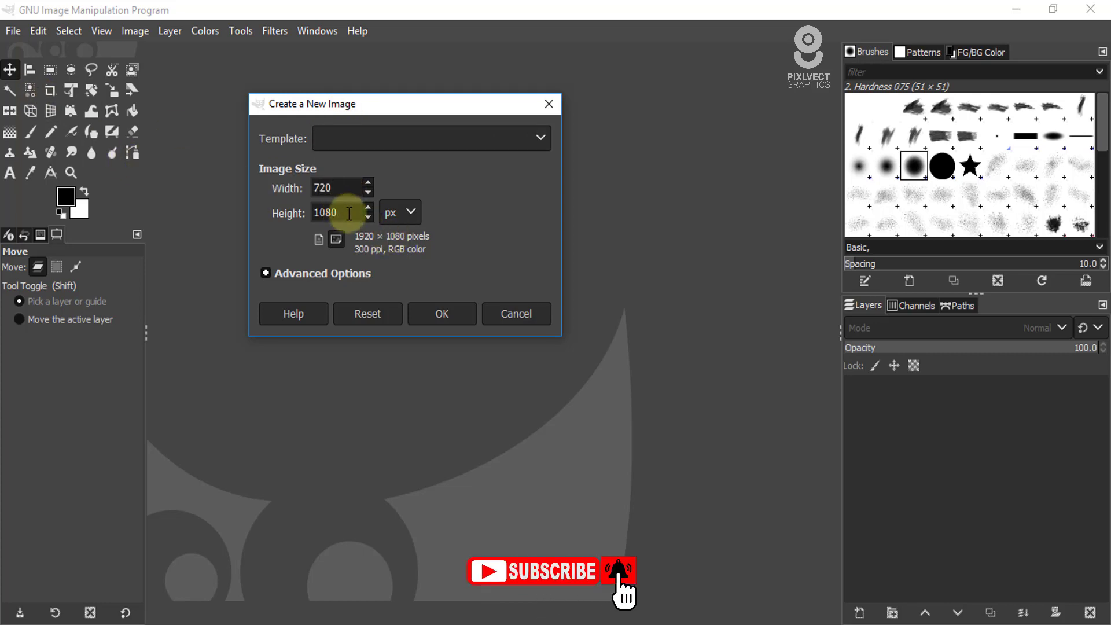
double_click(341, 213)
text(300)
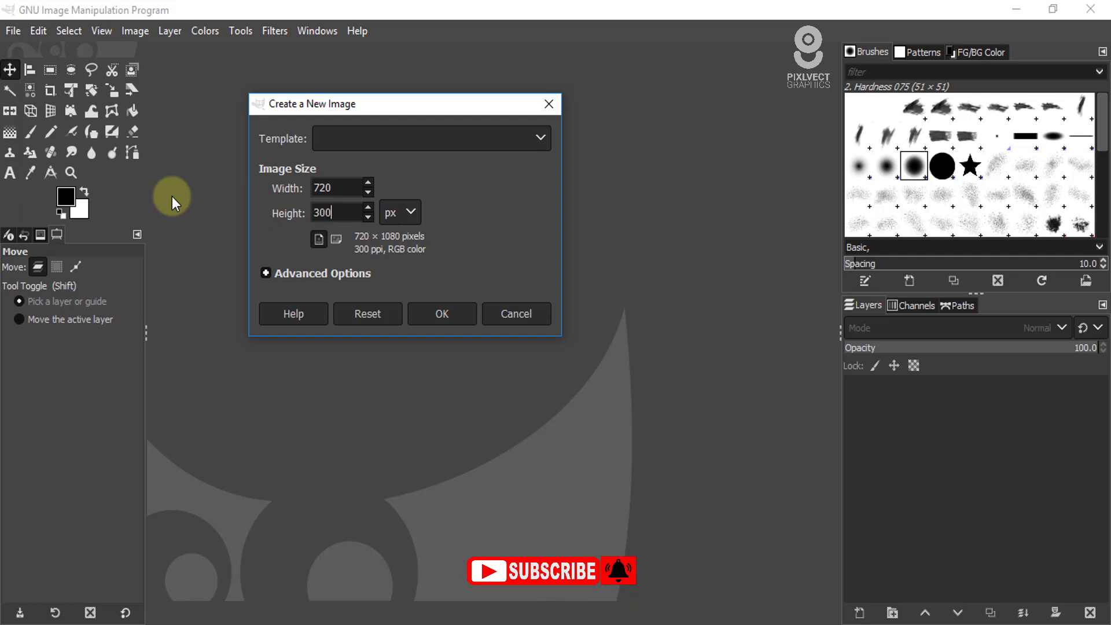
click(337, 241)
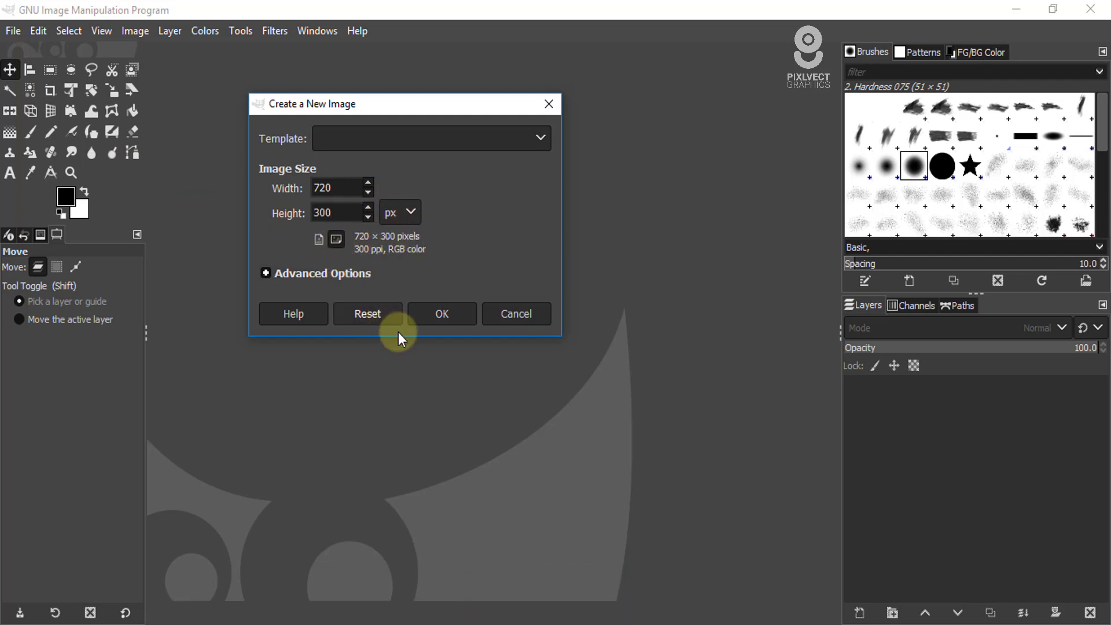
Step: Create the 720 × 300 image and delete its white Background layer
click(446, 317)
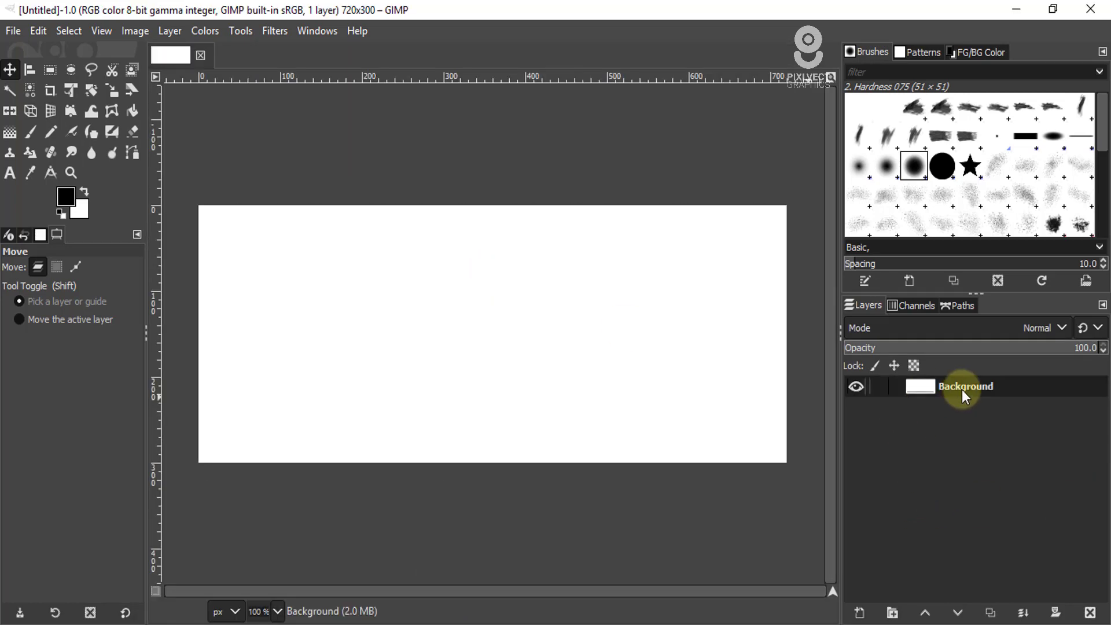
click(998, 394)
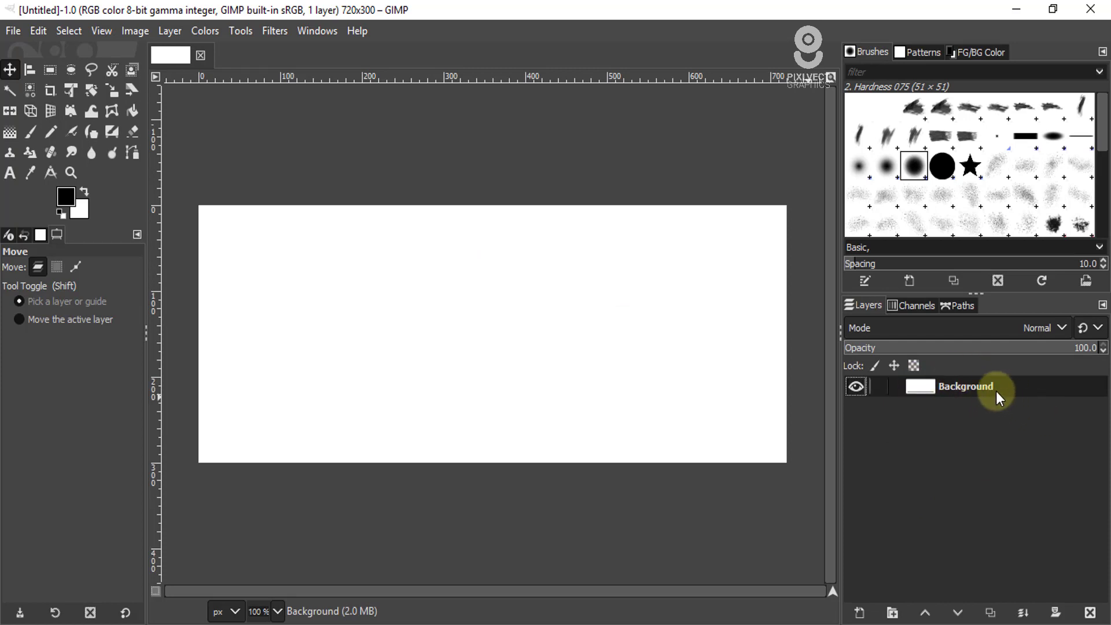
click(1090, 612)
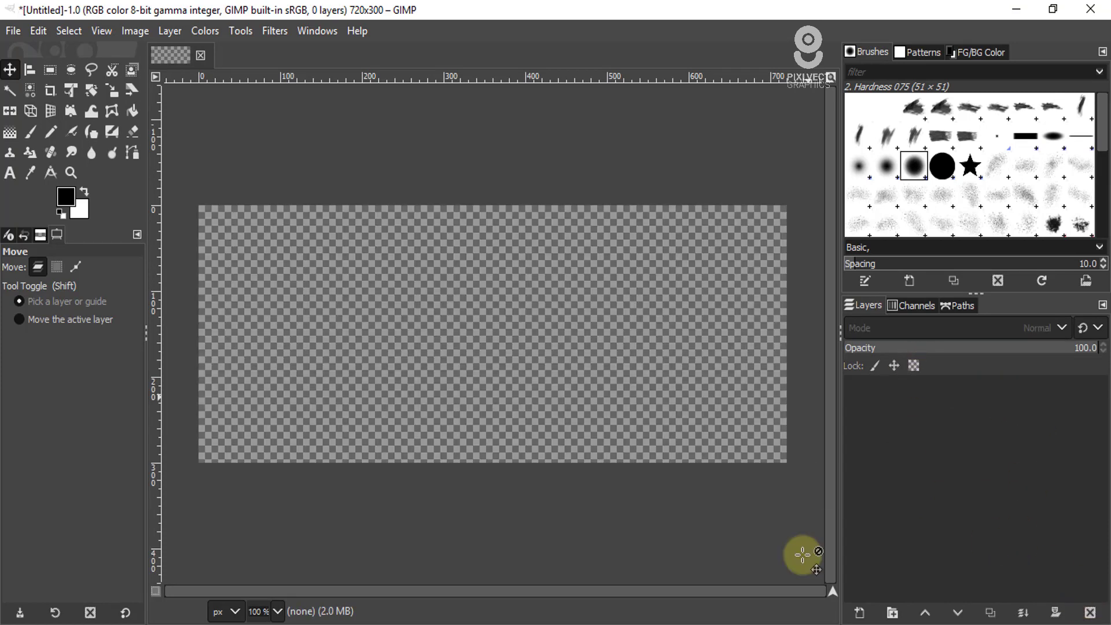
Step: Add a full-size transparent layer named 'shape bg 01'
click(859, 612)
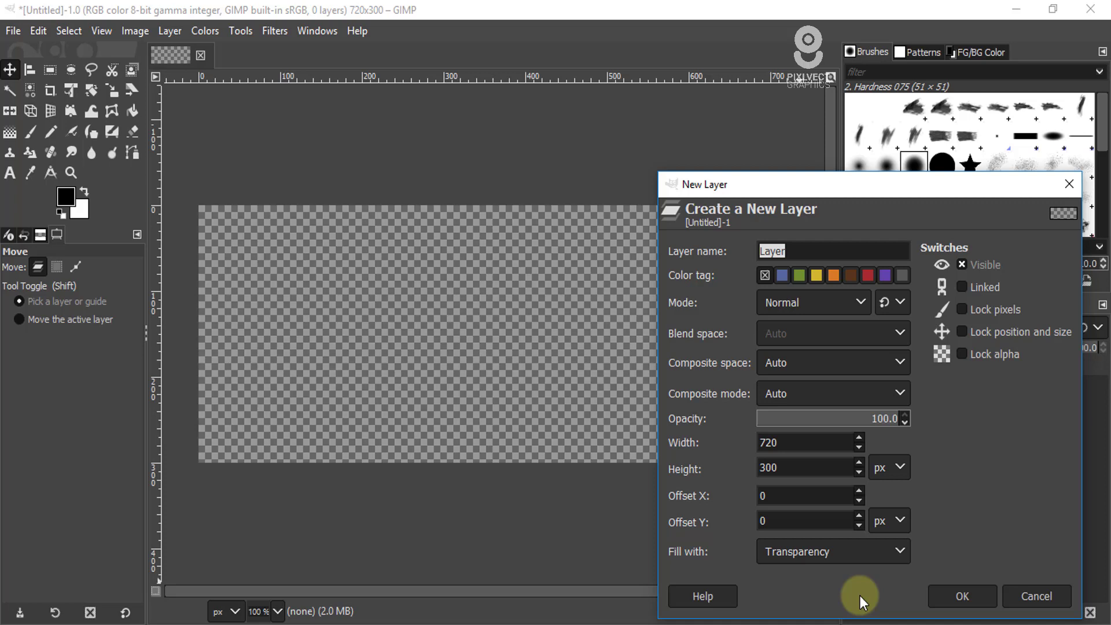
click(958, 596)
double_click(952, 389)
text(shape b)
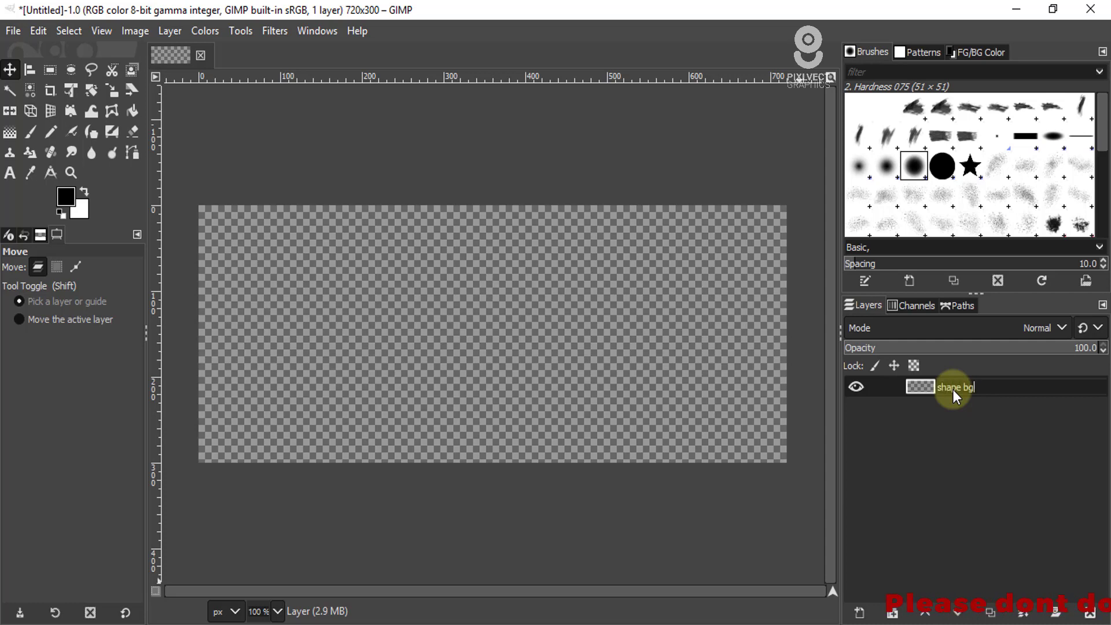
text(g 01)
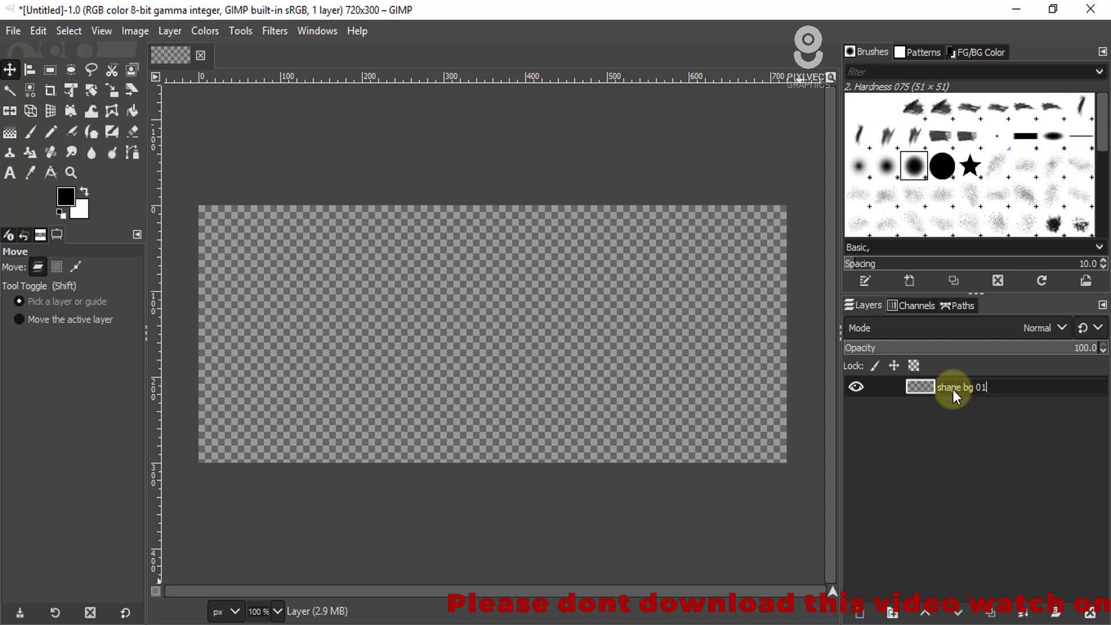
key(Return)
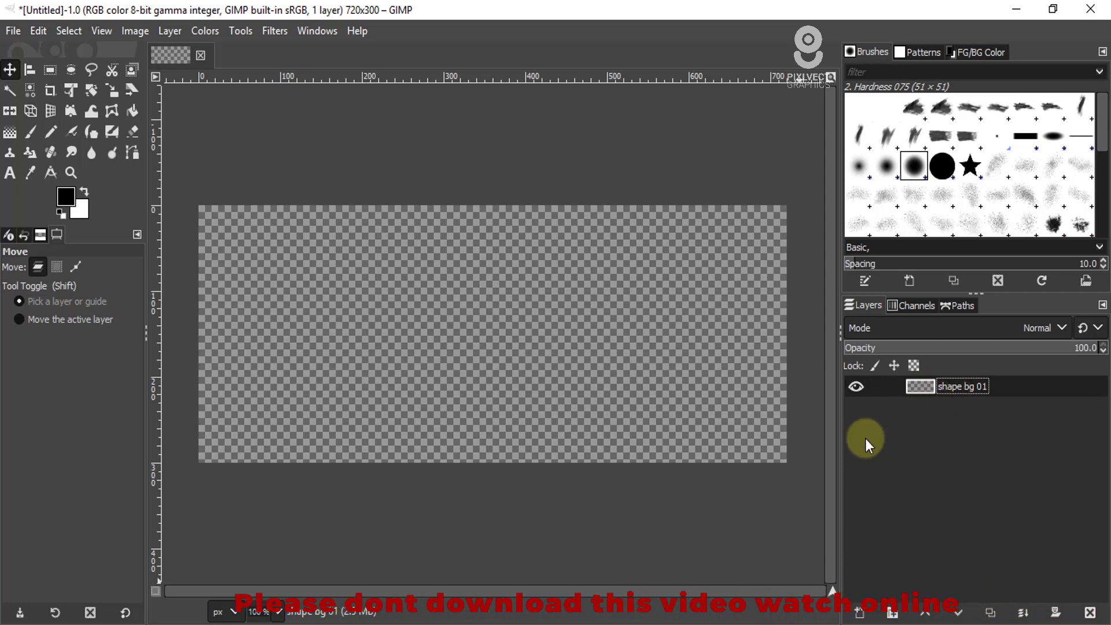
Step: Draw a closed four-anchor path around the left part of the canvas
click(132, 154)
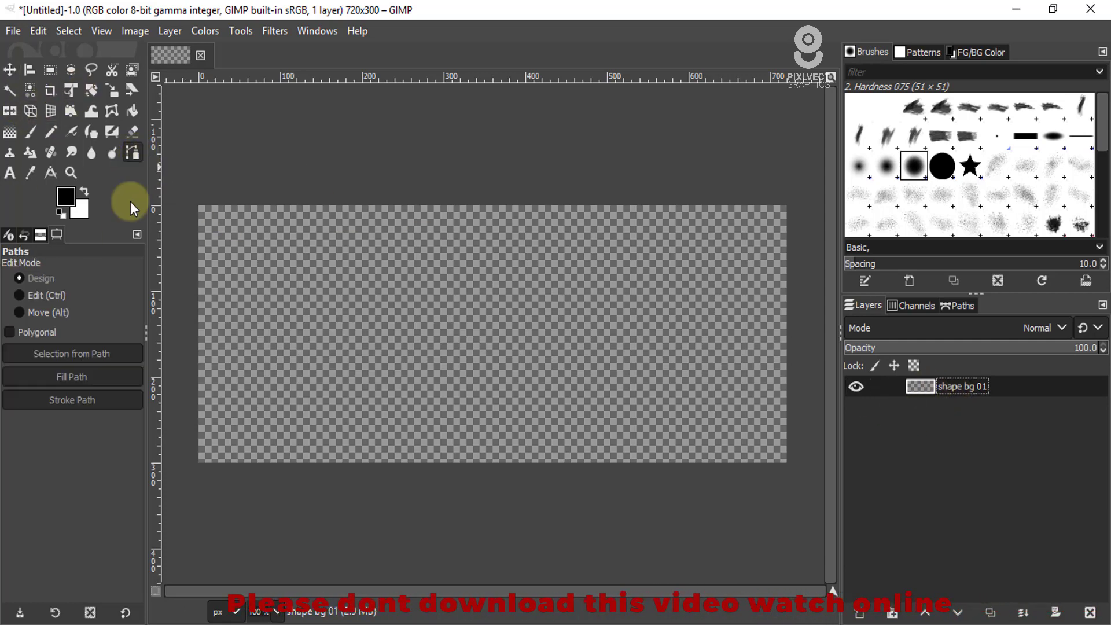
click(469, 200)
click(534, 473)
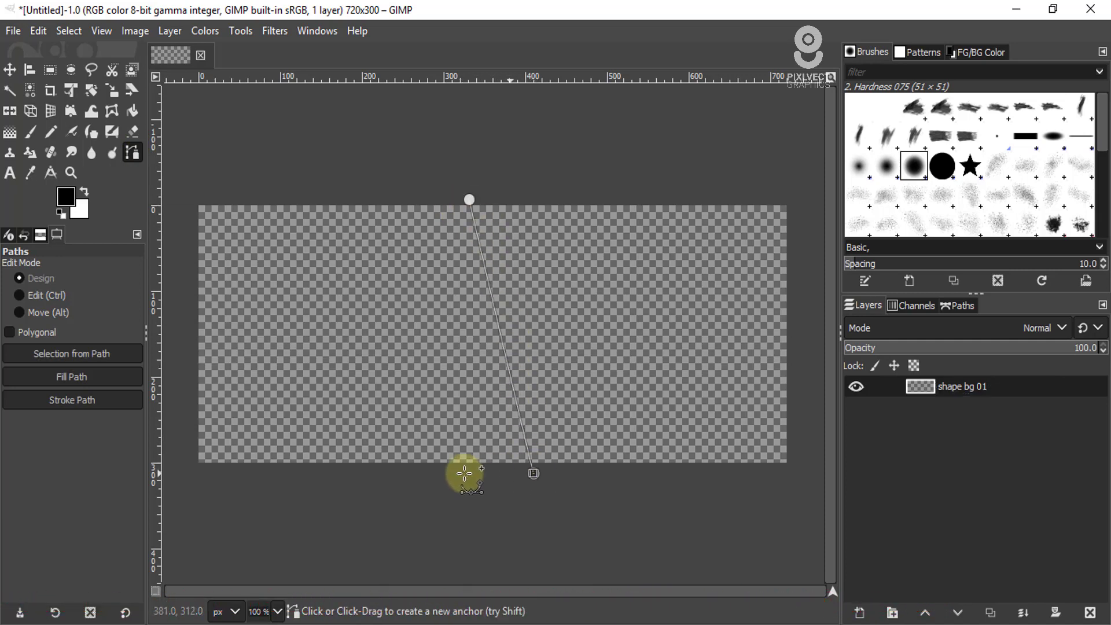
click(186, 470)
click(189, 197)
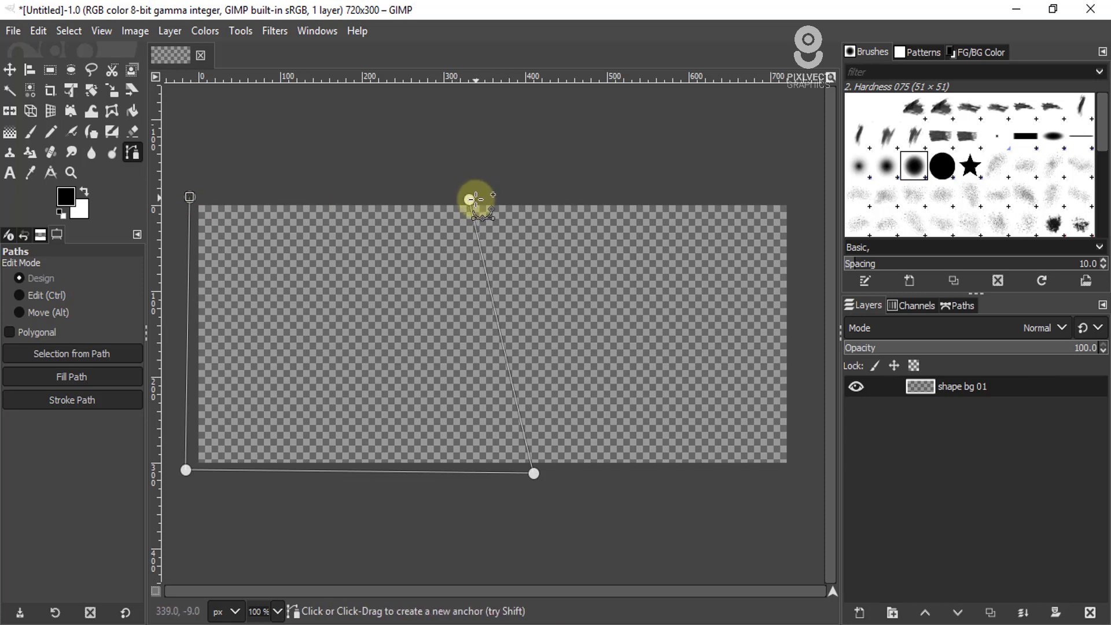
key(ctrl)
ctrl+click(470, 199)
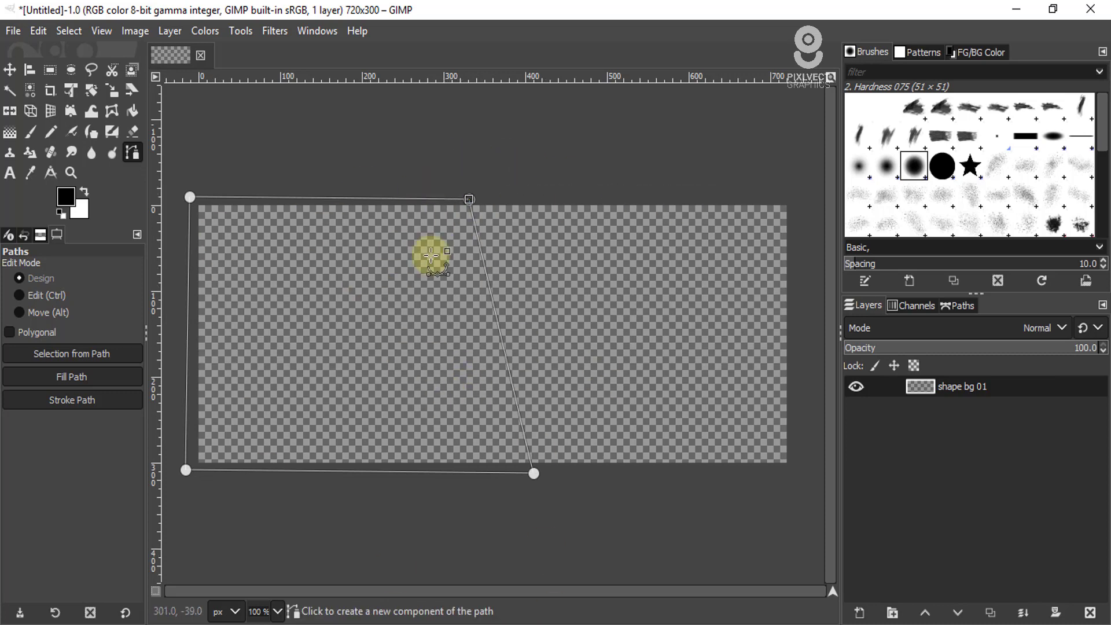
Step: Slant the path's right edge by shifting its right anchors, then convert it to a selection
drag(469, 199, 496, 199)
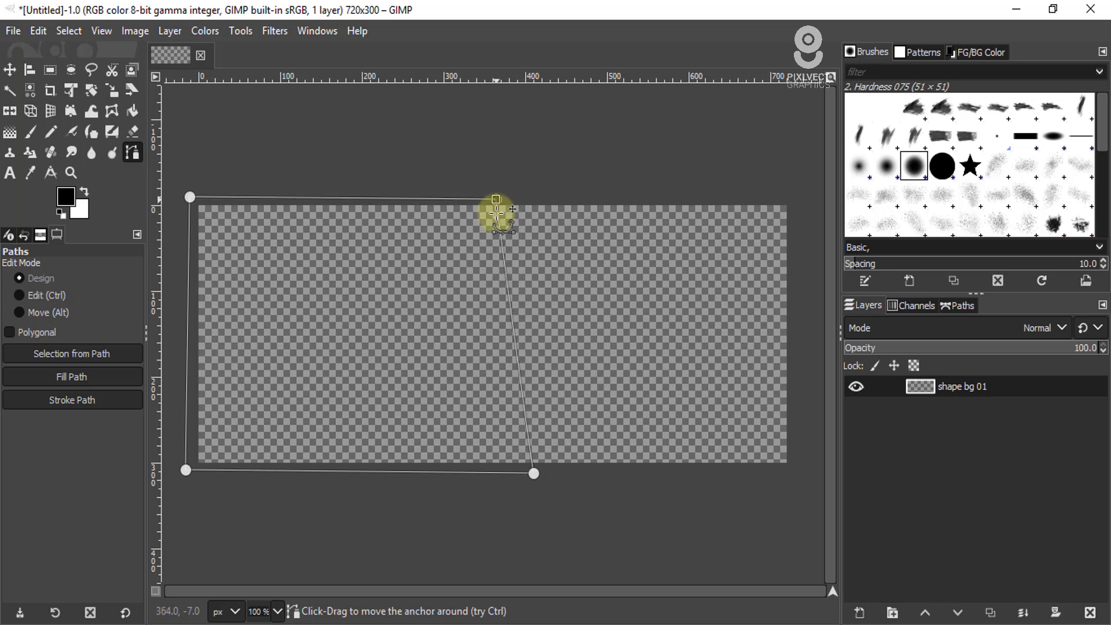
drag(532, 474, 559, 471)
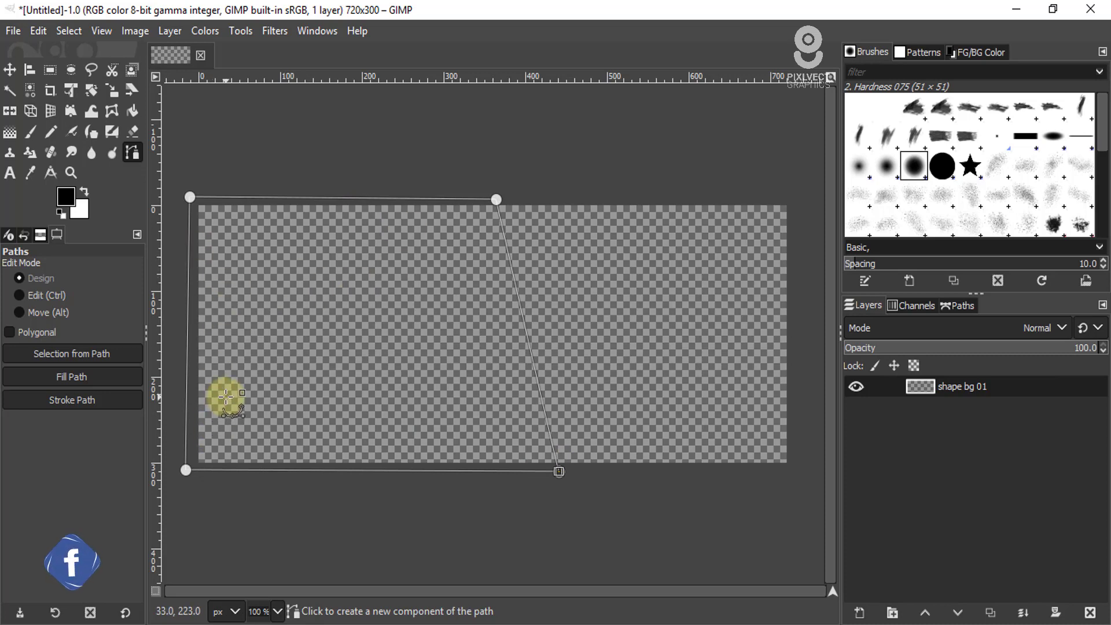
key(shift+v)
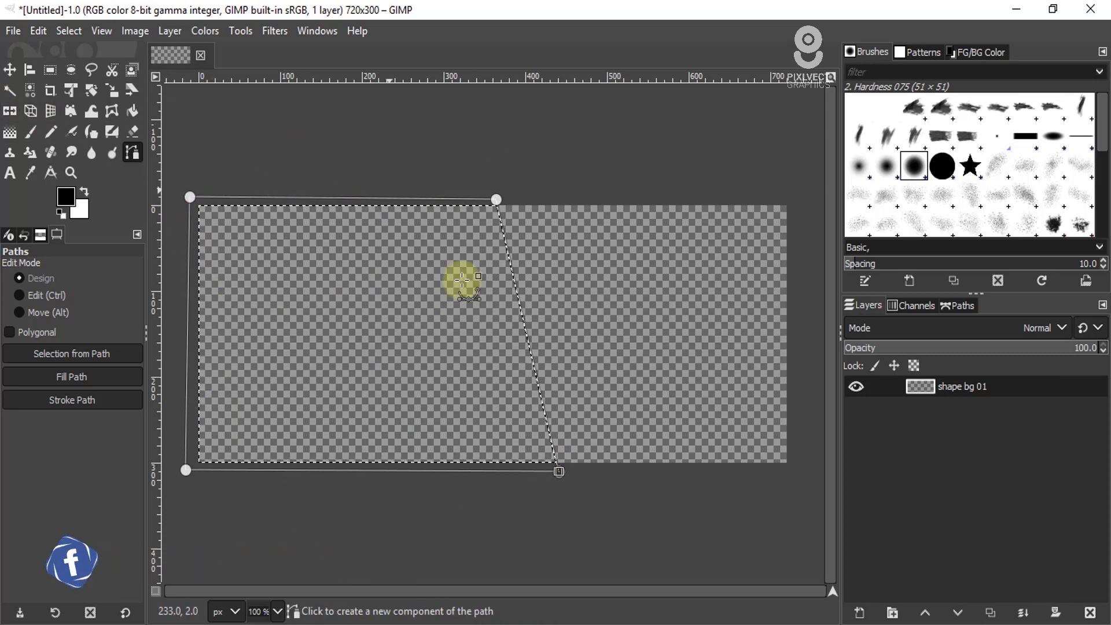
Step: Set the foreground colour to near-black dark purple 07000d
click(65, 196)
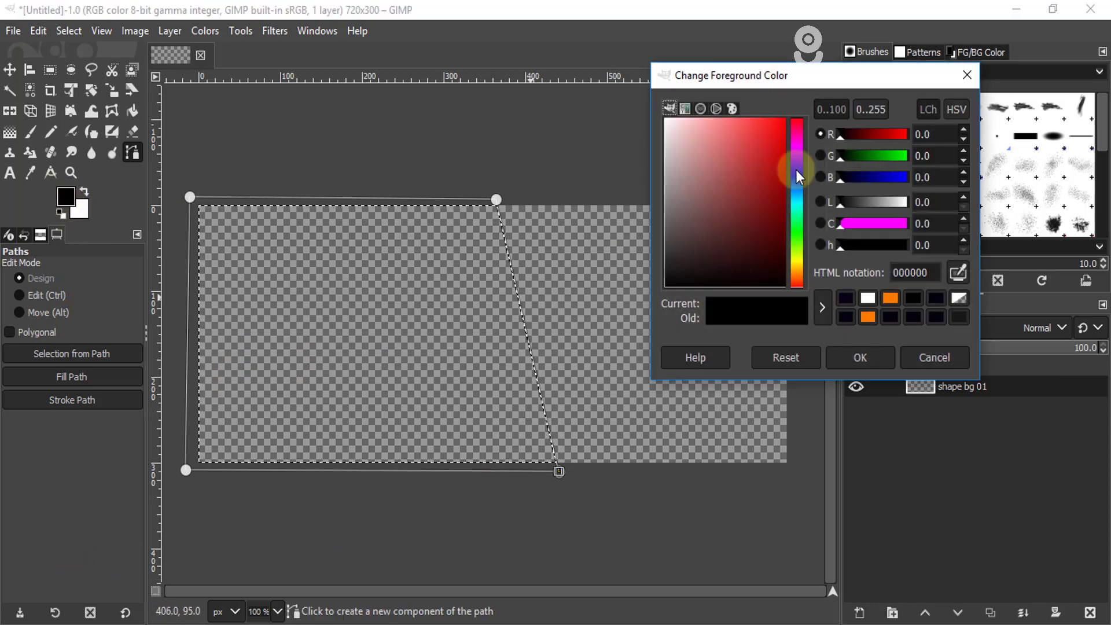
click(798, 159)
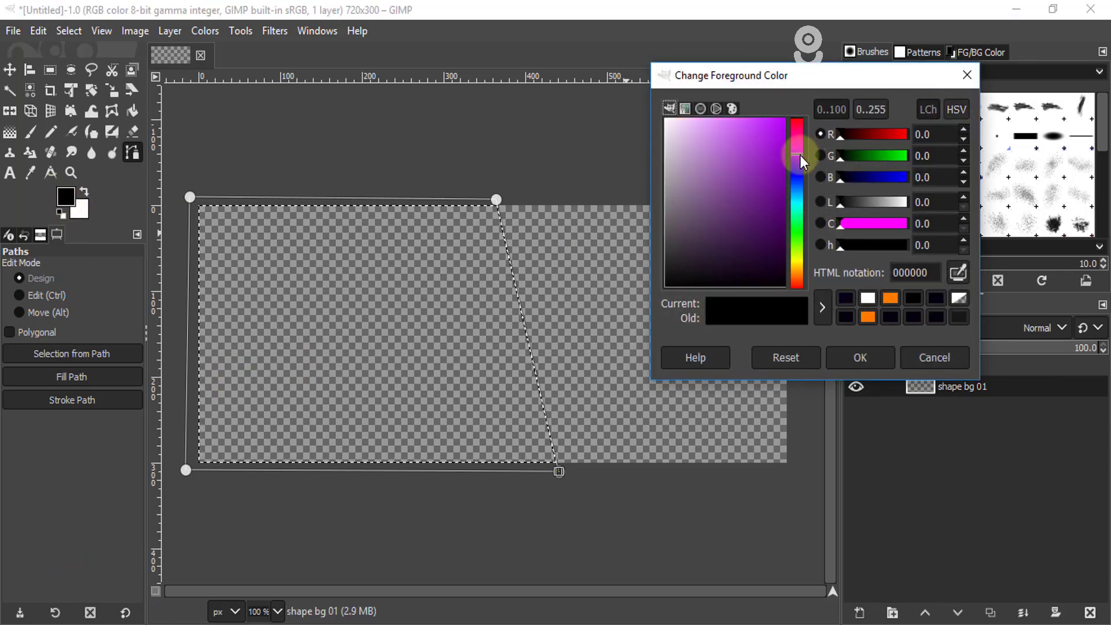
drag(780, 220, 792, 280)
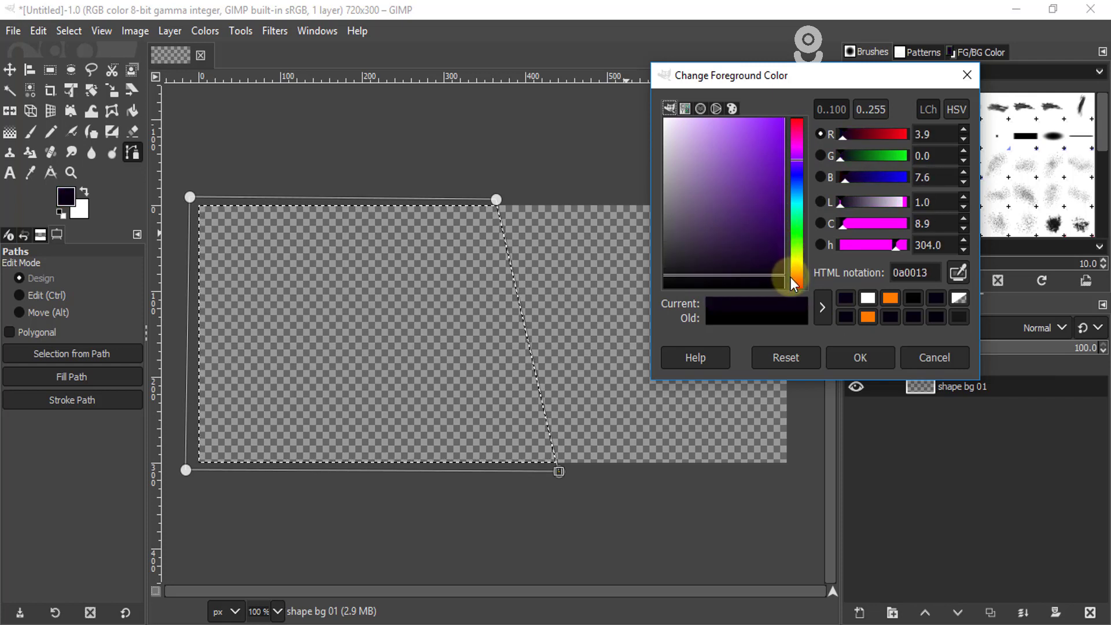
drag(794, 280, 793, 284)
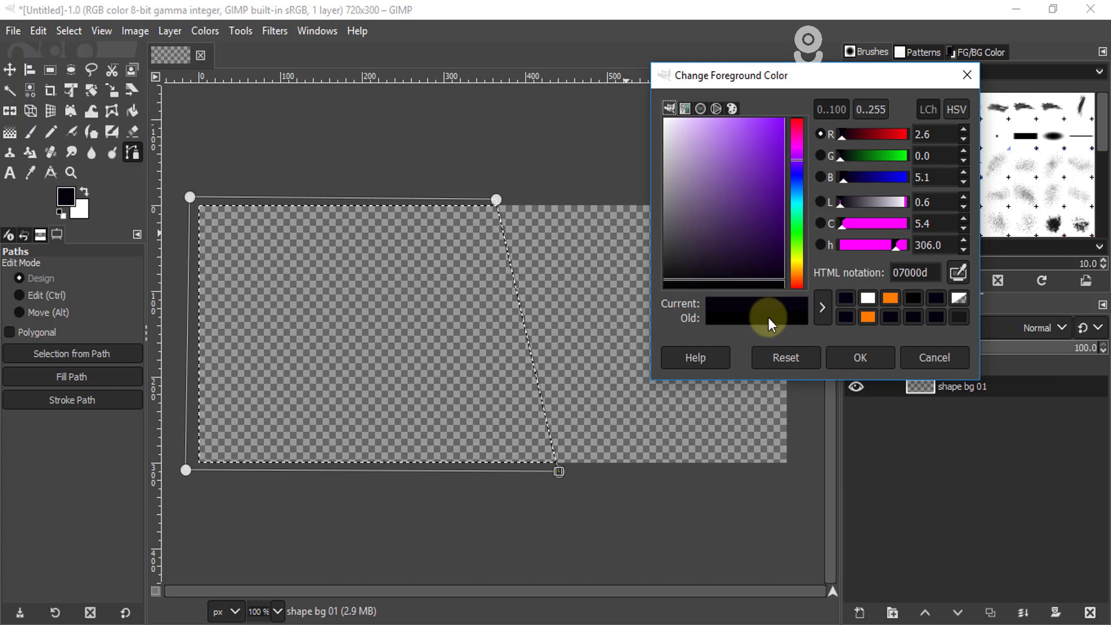
click(848, 357)
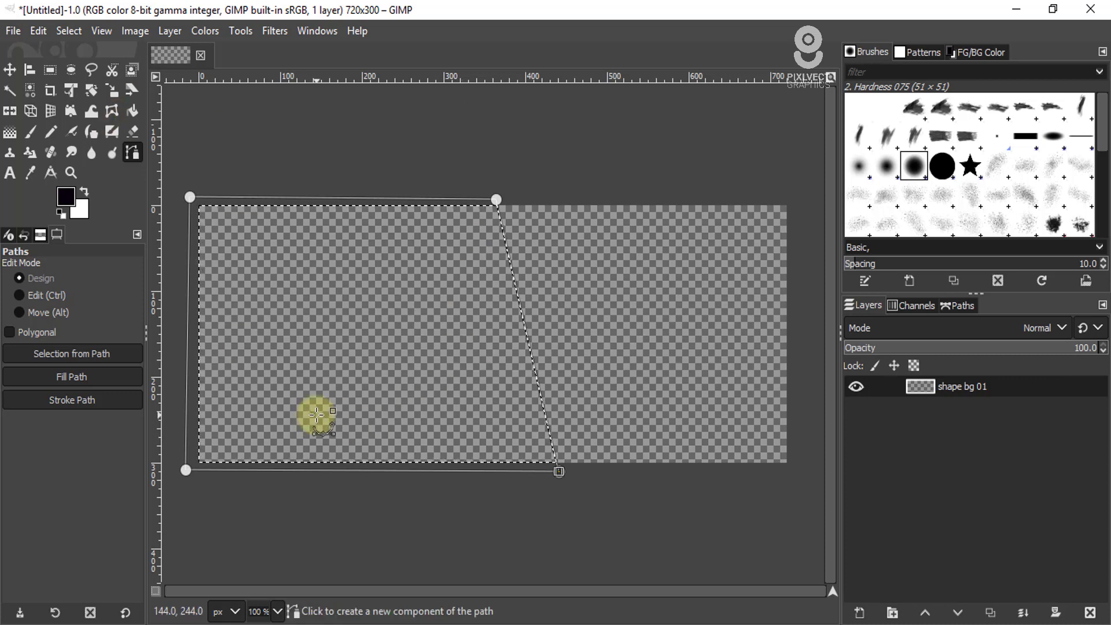
Step: Fill the slanted selection with the dark purple, then clear the selection
click(37, 29)
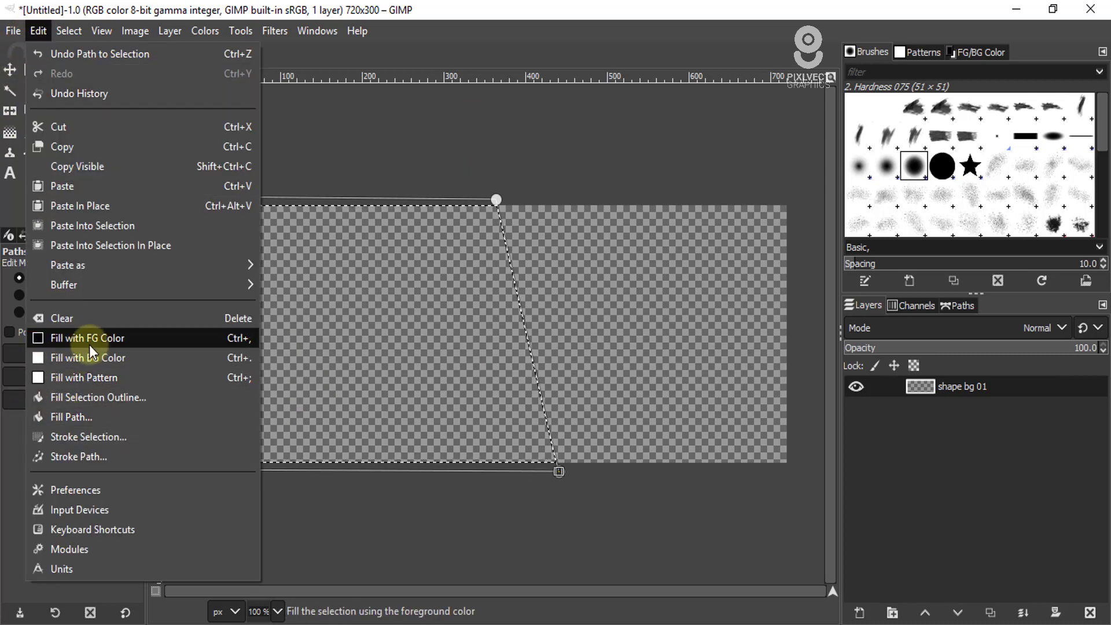
key(Escape)
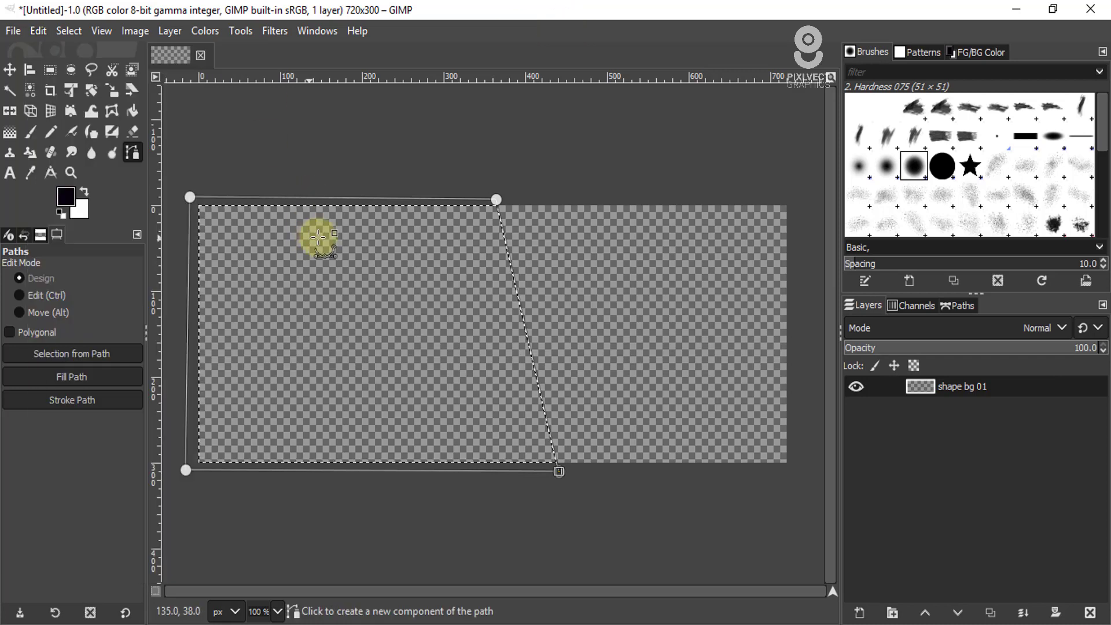
key(ctrl+comma)
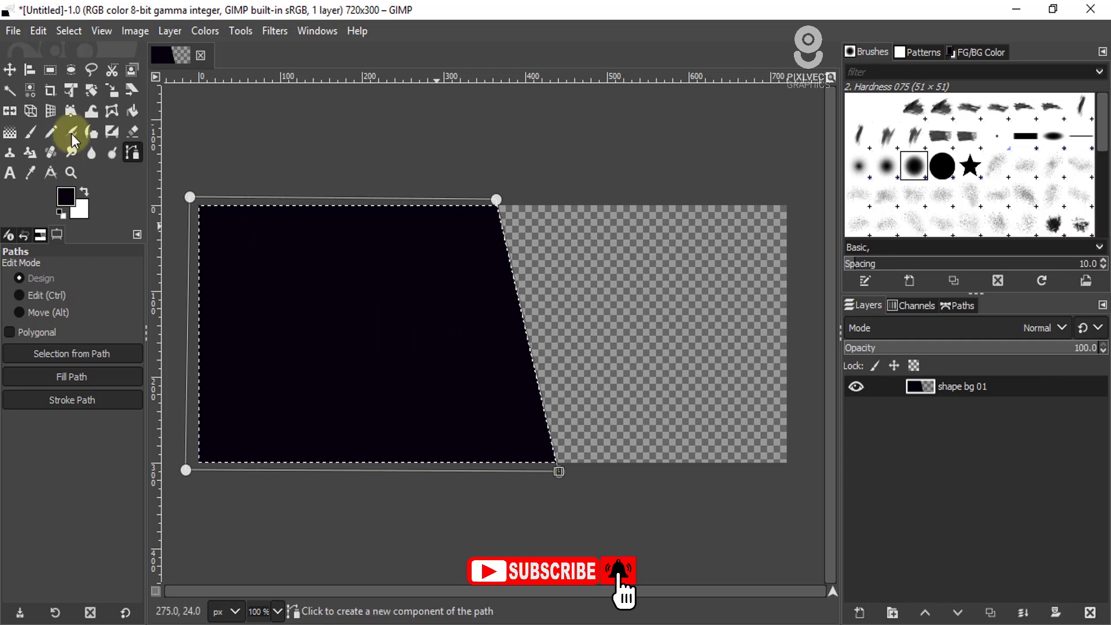
click(68, 30)
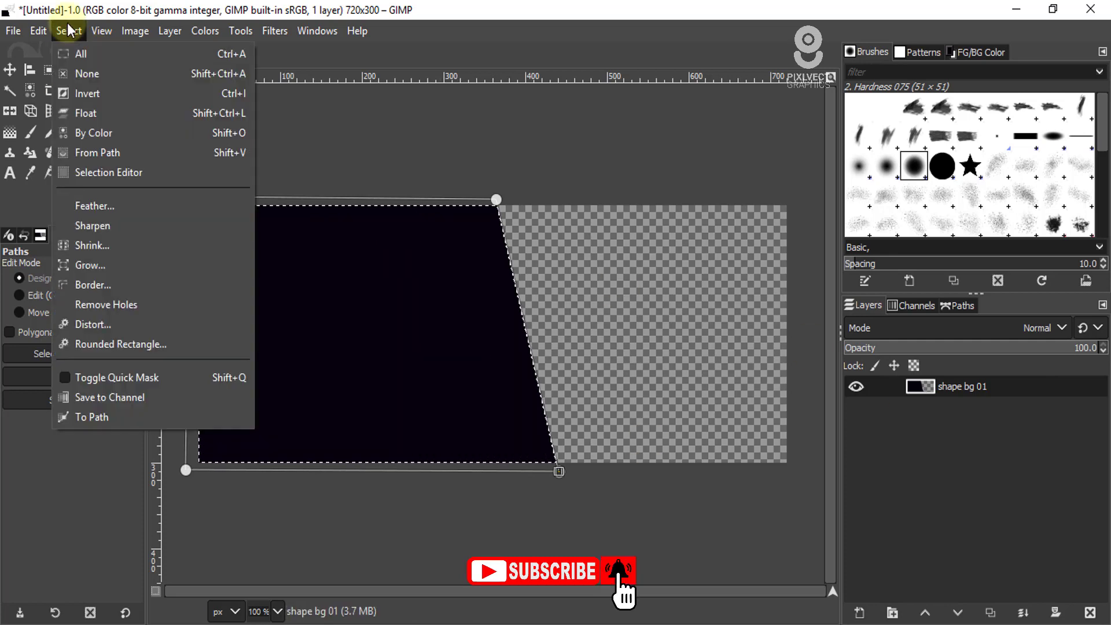
click(96, 73)
click(10, 69)
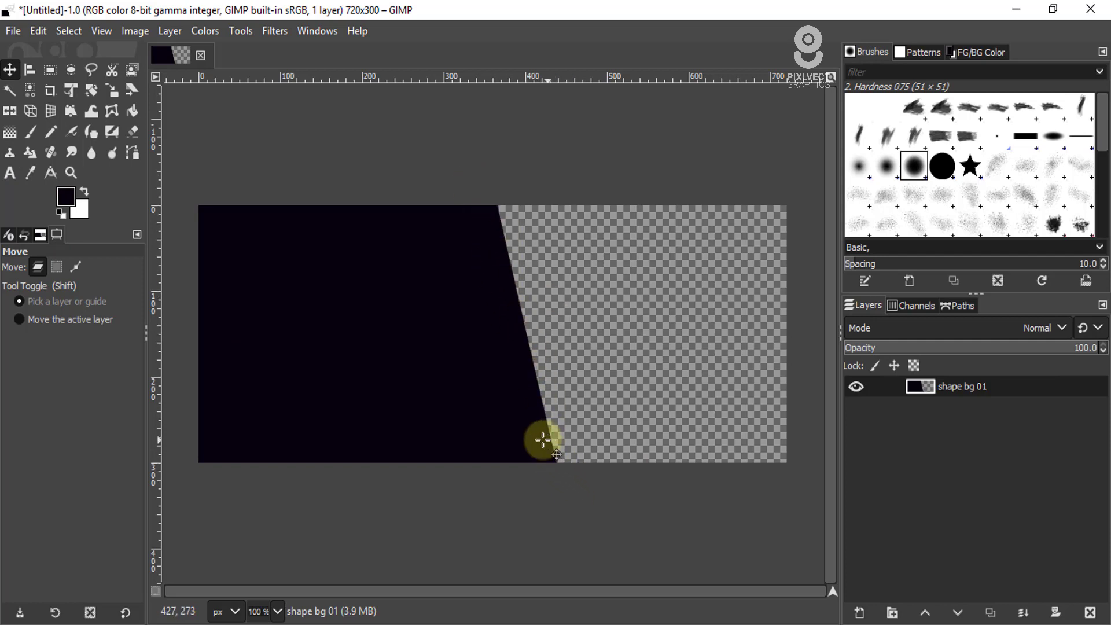
Step: Add a new empty layer named 'line 01'
click(859, 613)
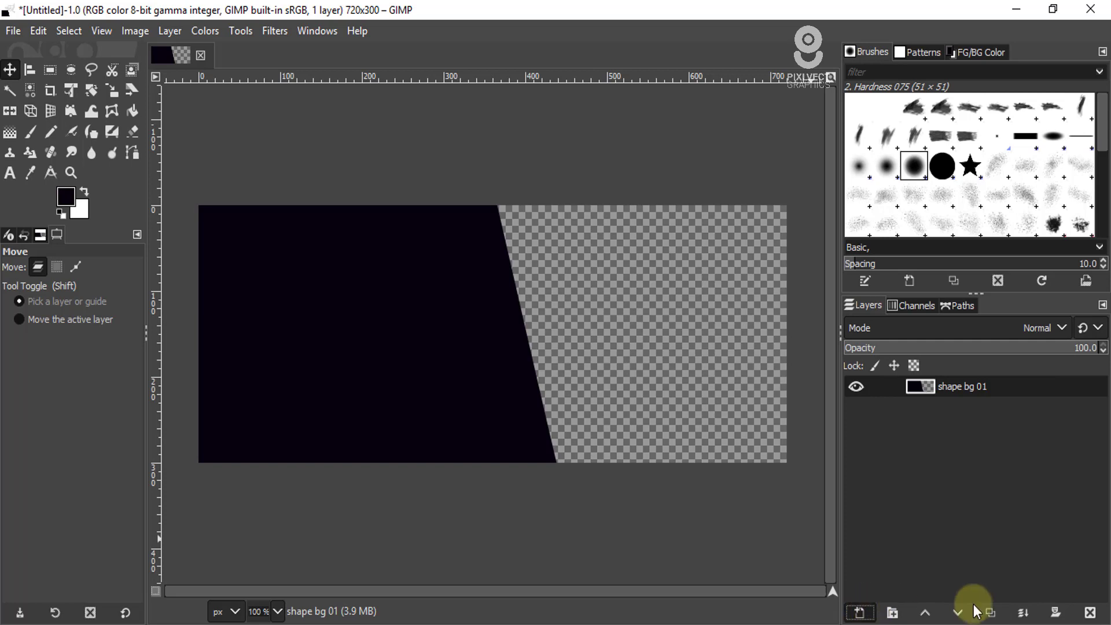
click(1009, 618)
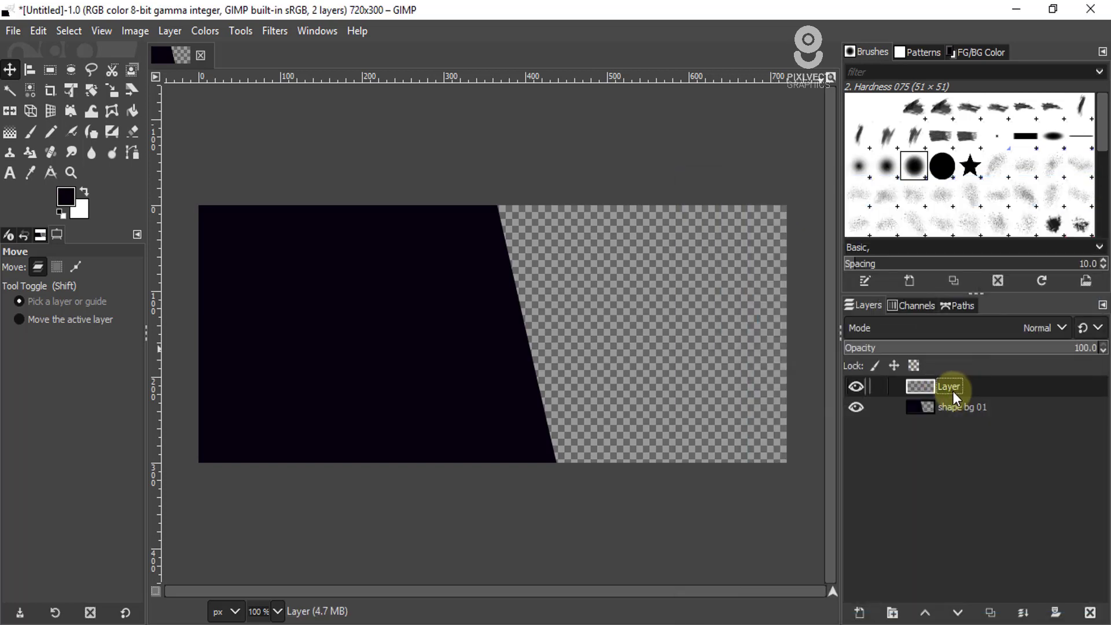
double_click(953, 391)
text(1)
key(Return)
Step: Fill a thin full-height rectangular strip with orange
click(53, 76)
drag(604, 202, 619, 466)
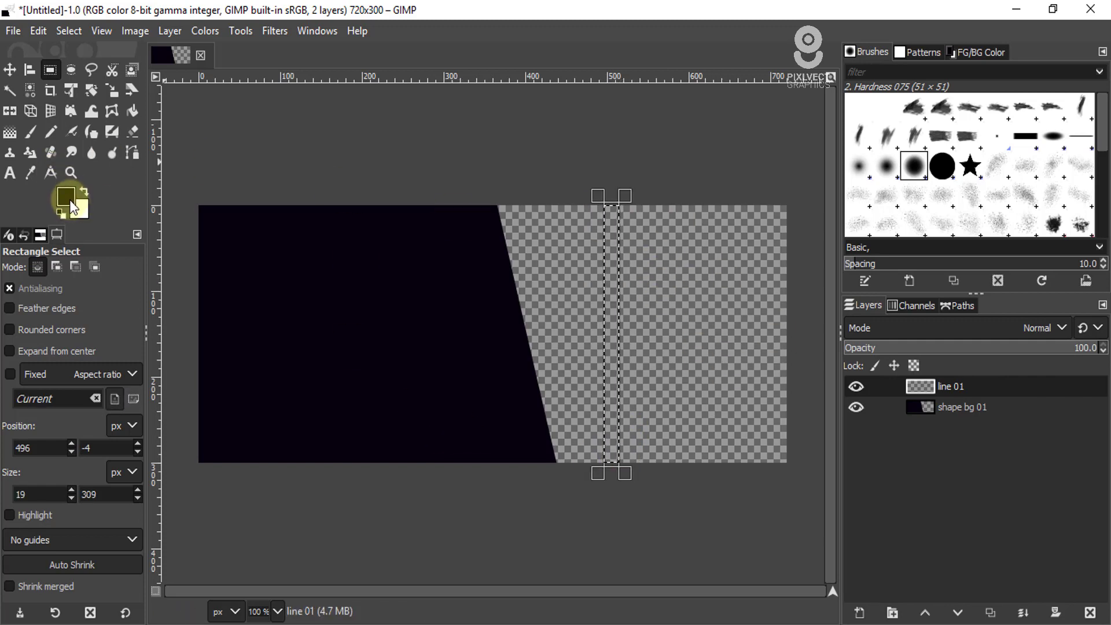
click(65, 197)
click(919, 300)
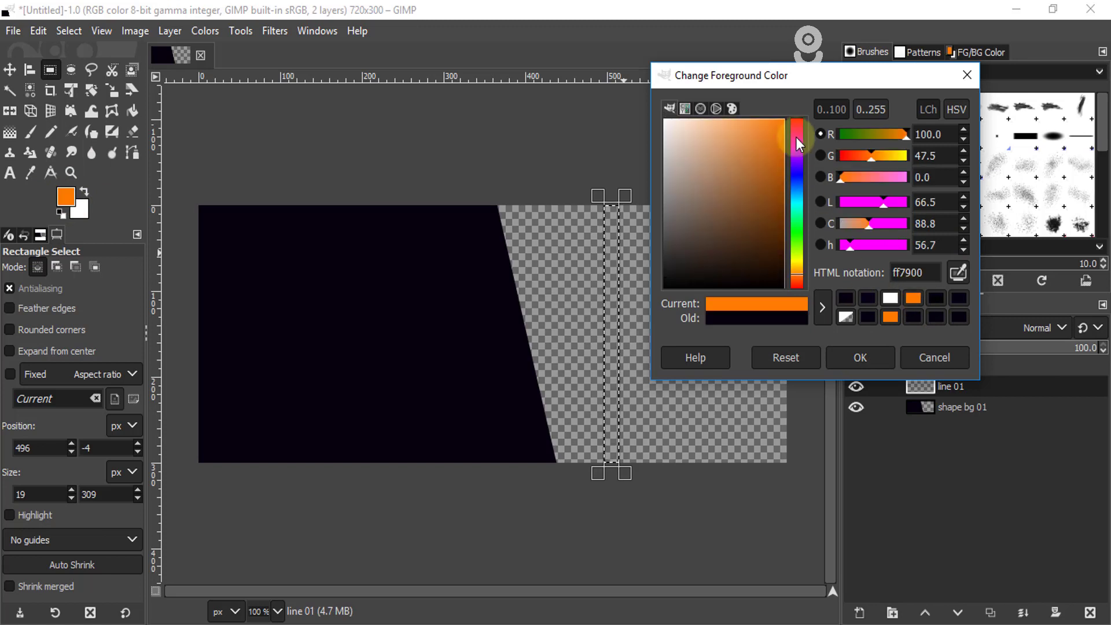
click(867, 362)
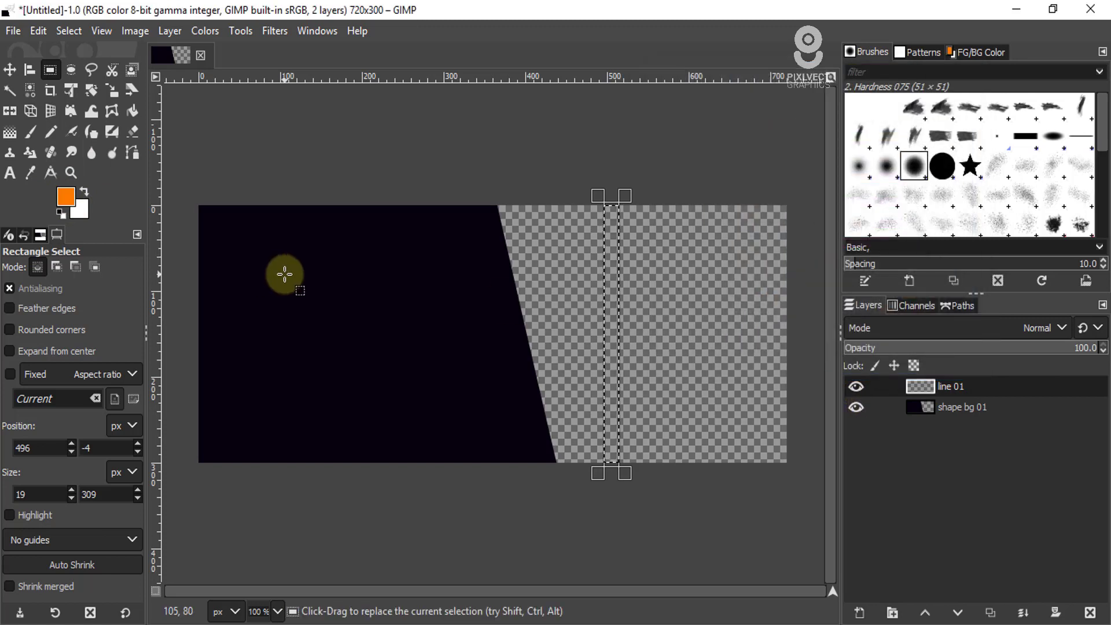
key(ctrl+comma)
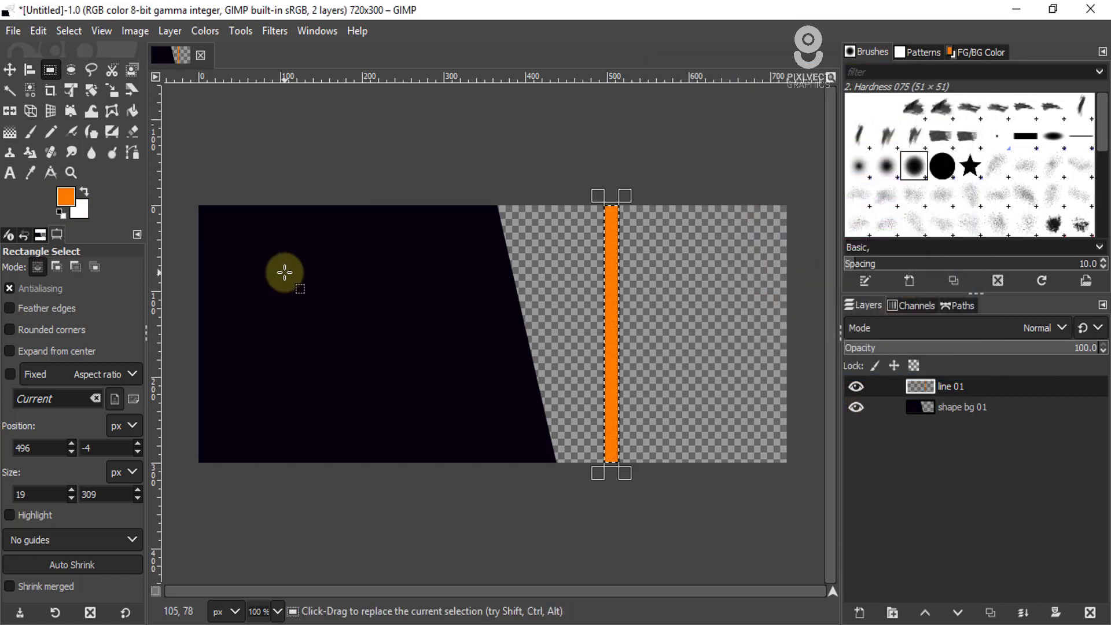
Step: Clear the selection and move the orange bar left against the dark trapezoid
click(76, 36)
click(85, 82)
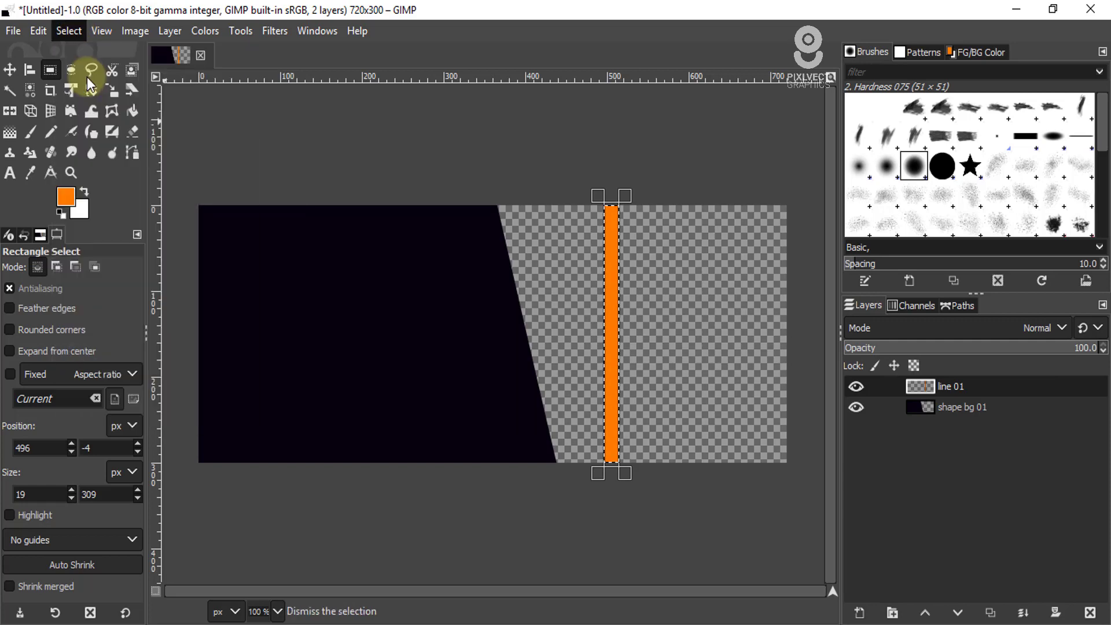
click(11, 70)
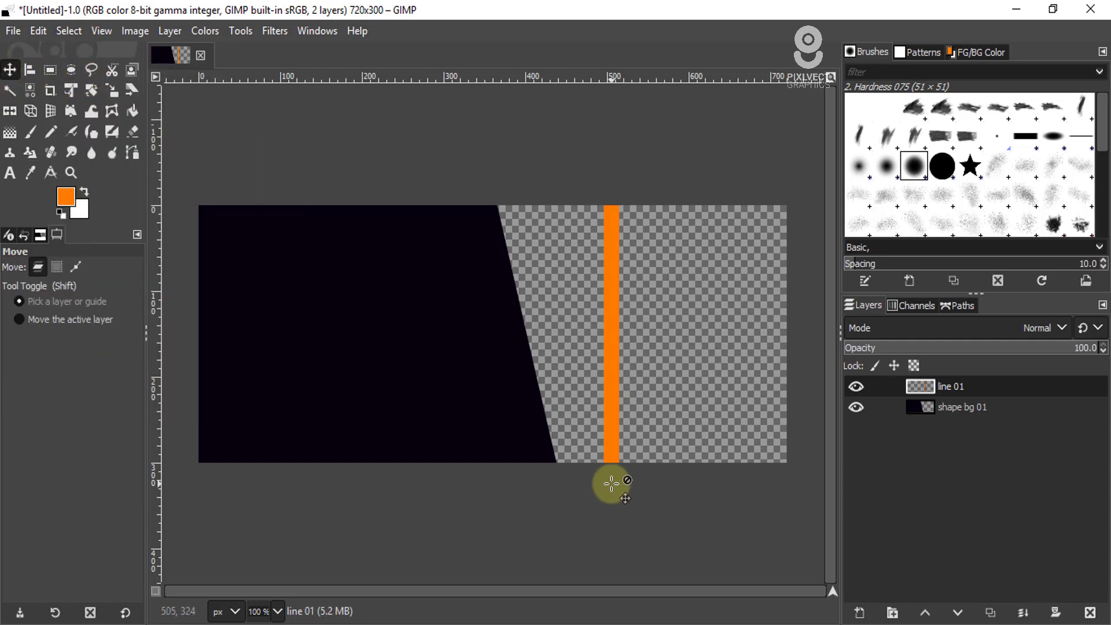
scroll(610, 481, up, 1)
scroll(584, 469, up, 2)
mouse_move(634, 419)
mouse_down()
mouse_move(494, 399)
mouse_move(474, 422)
mouse_move(490, 424)
mouse_up()
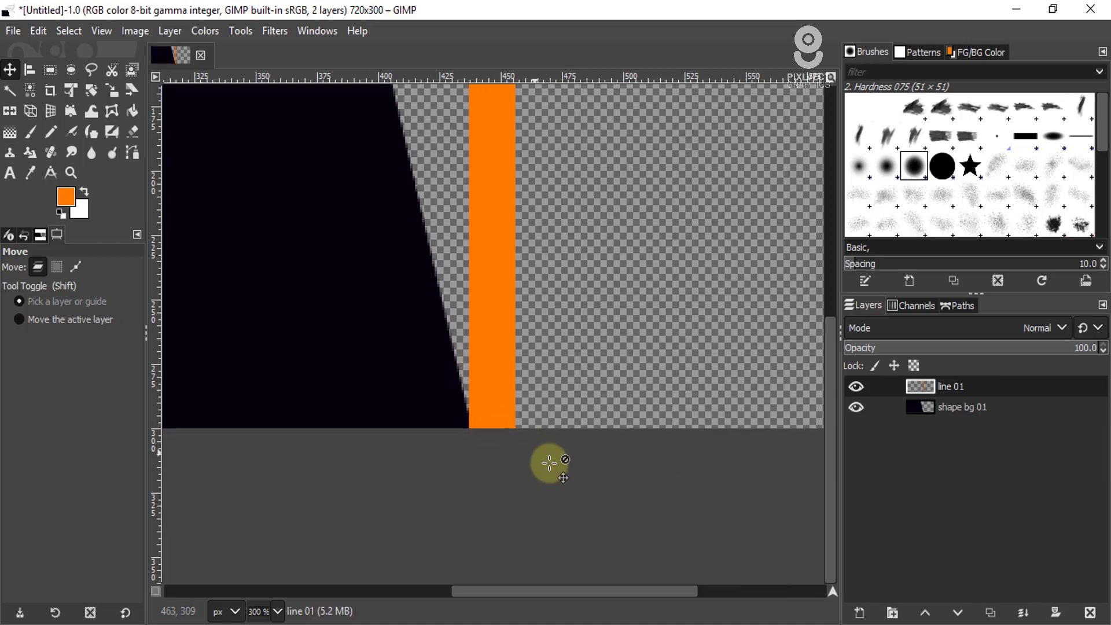
scroll(556, 465, down, 2)
scroll(560, 470, down, 2)
scroll(561, 470, up, 1)
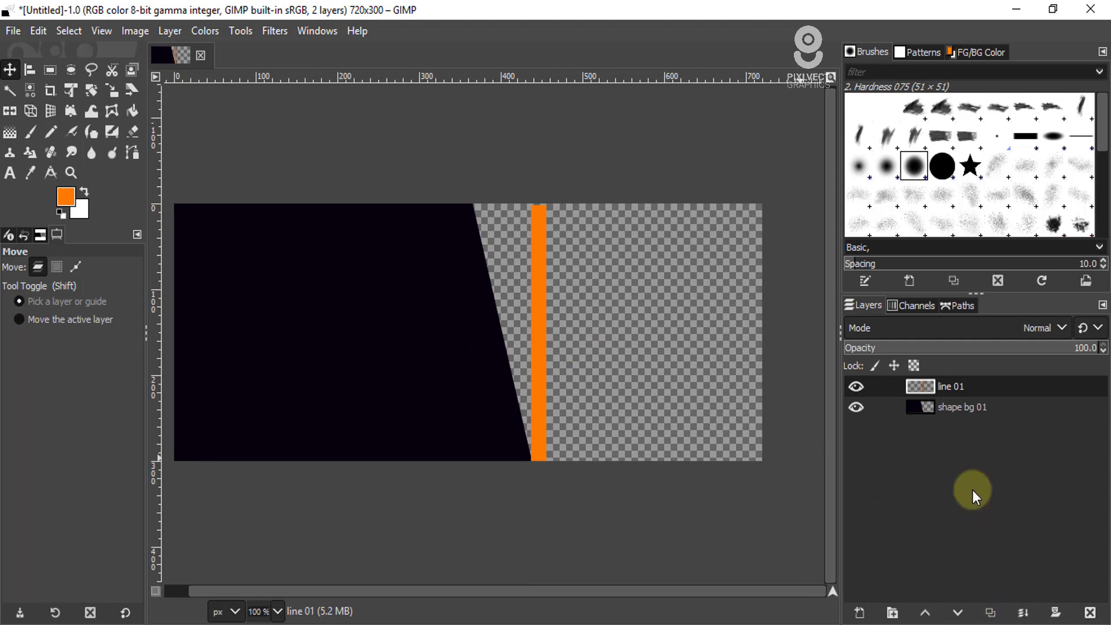
Step: Duplicate line 01 as a layer named 'line 02'
click(990, 612)
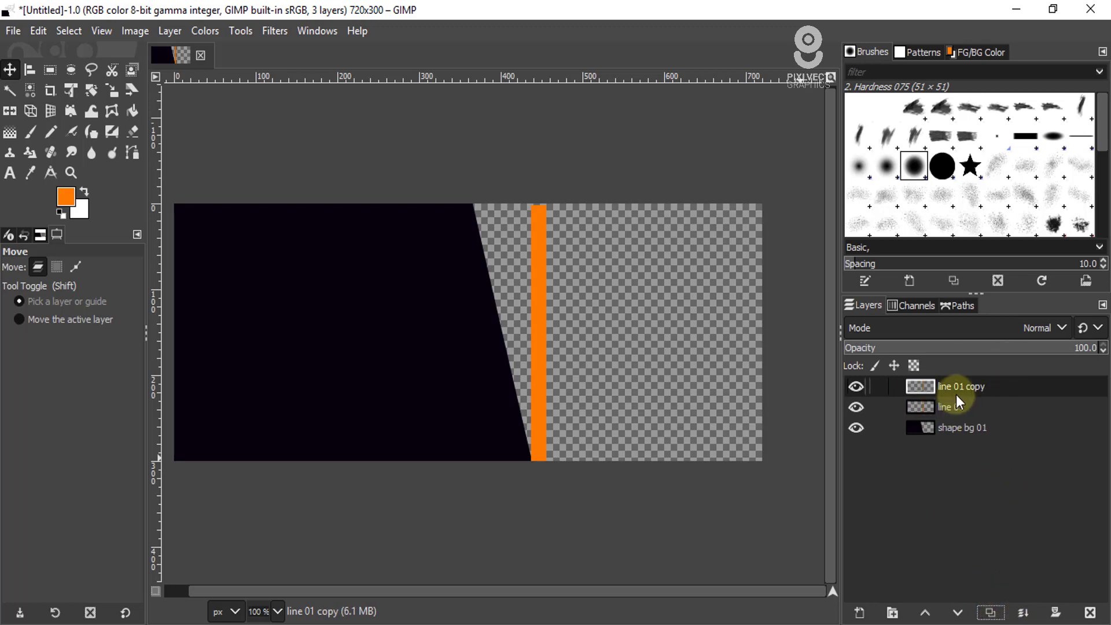
double_click(973, 387)
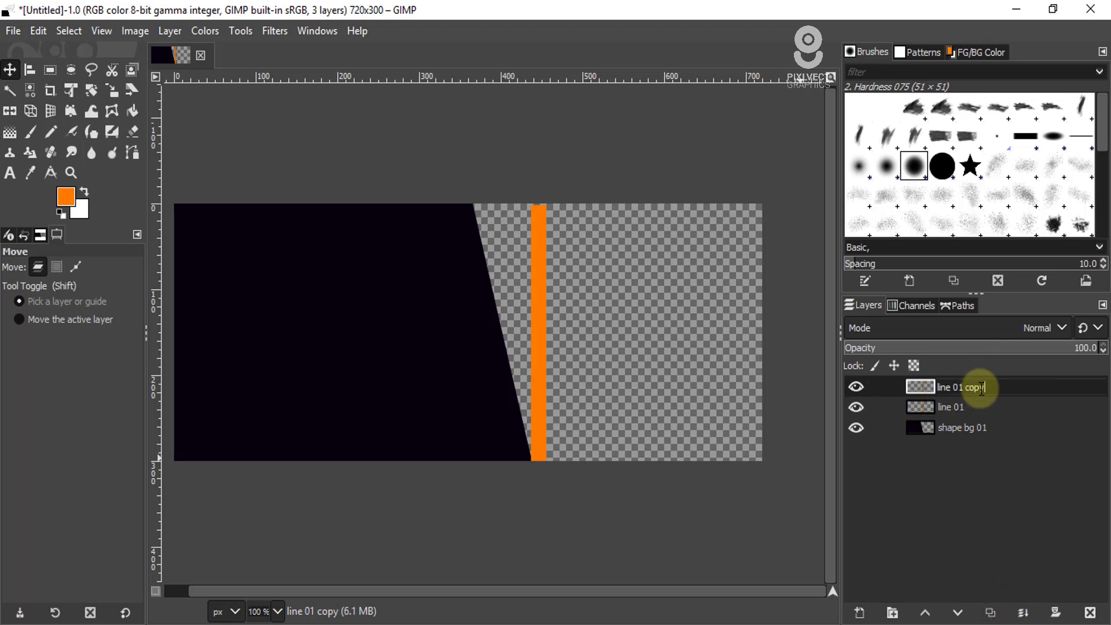
key(BackSpace)
key(BackSpace)
key(BackSpace)
key(BackSpace)
key(Return)
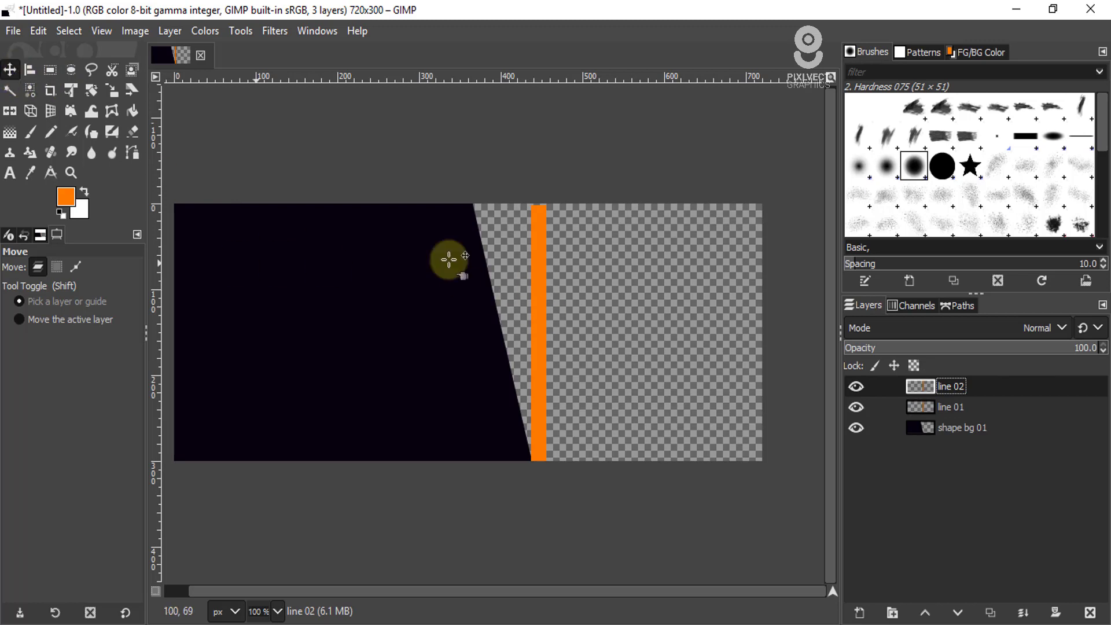
Step: Move the second orange bar to the right and crop its layer to content
drag(542, 272, 630, 258)
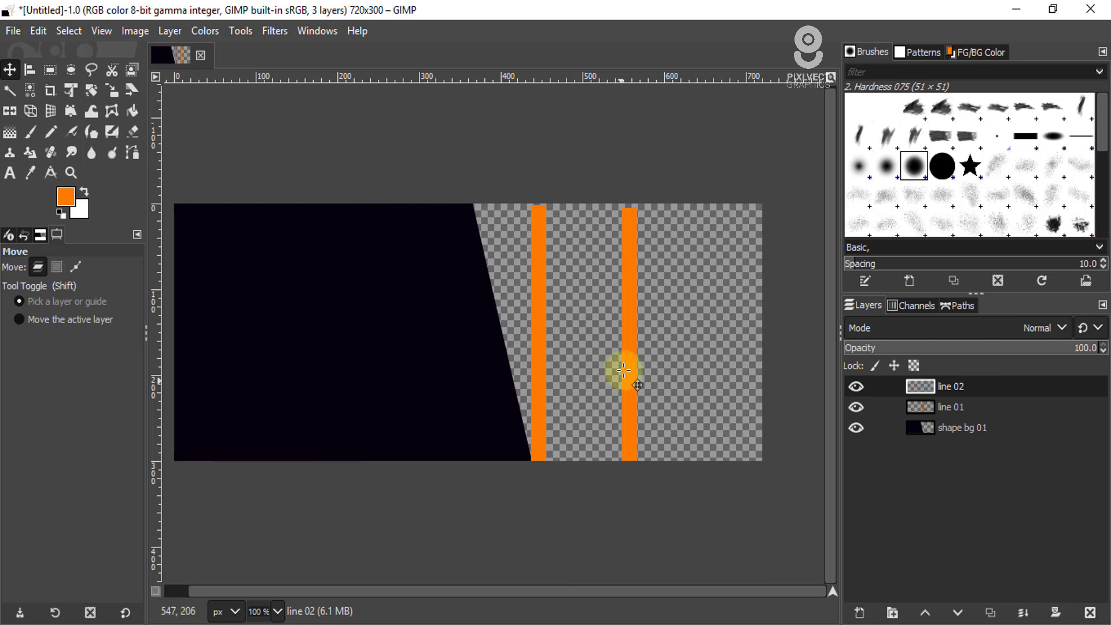
drag(628, 331, 626, 336)
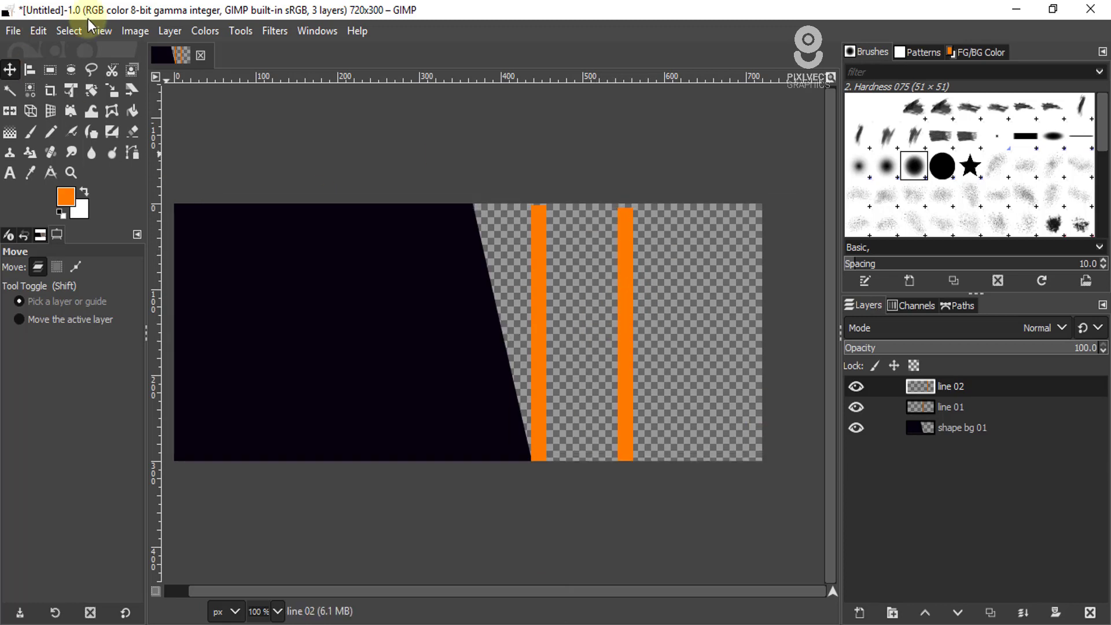
click(170, 32)
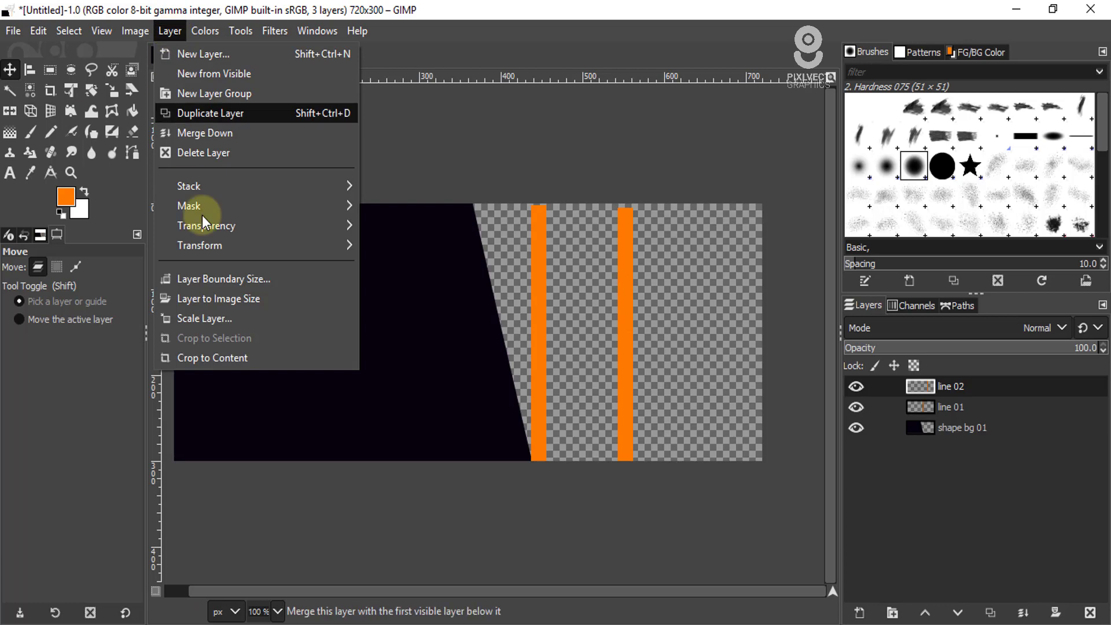
click(230, 355)
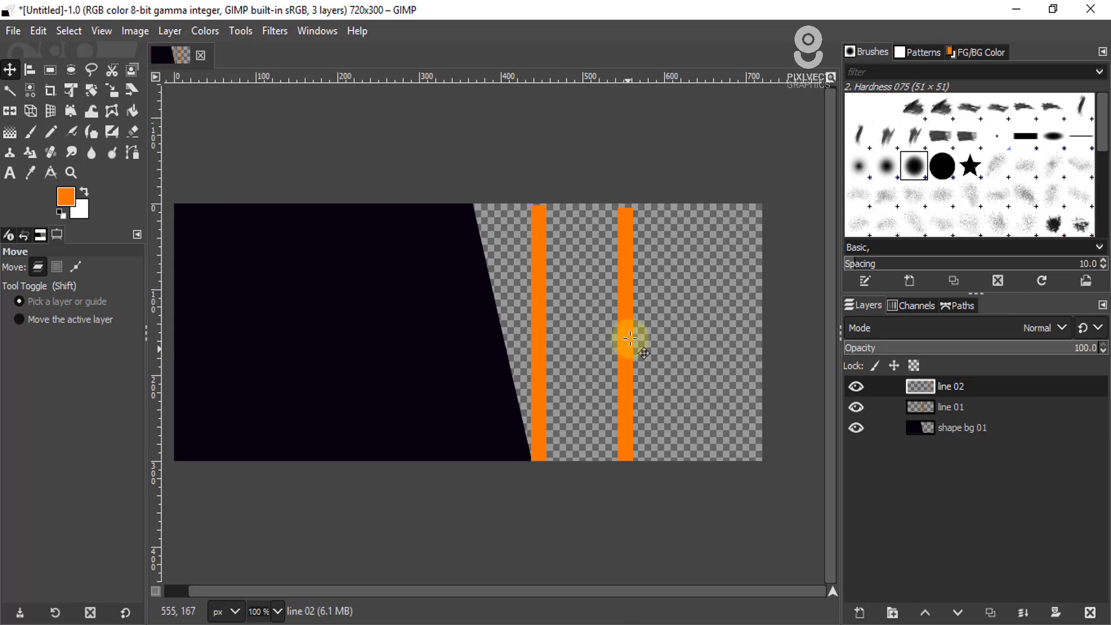
Step: Rotate line 02 by 90° and place it along the canvas bottom edge
drag(630, 339, 637, 335)
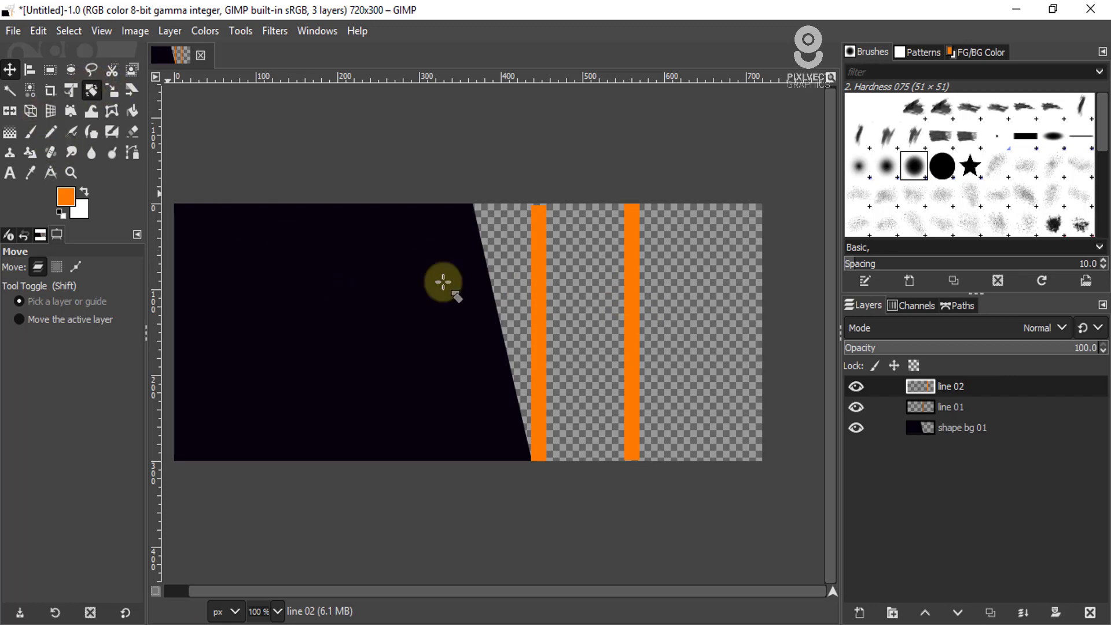
key(shift+r)
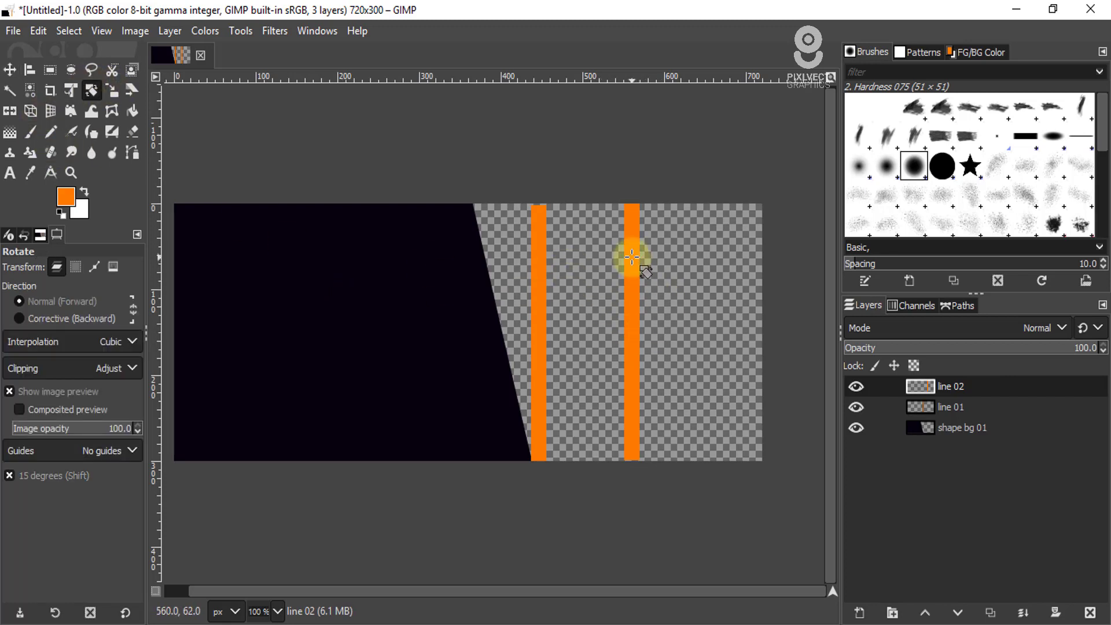
drag(632, 257, 689, 330)
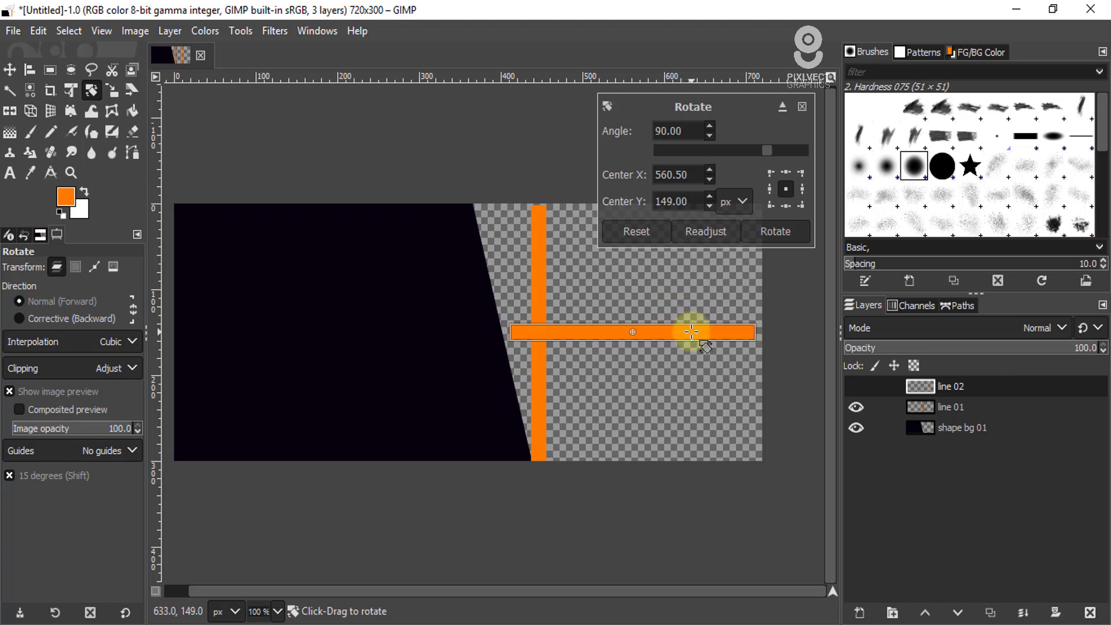
click(798, 231)
click(12, 69)
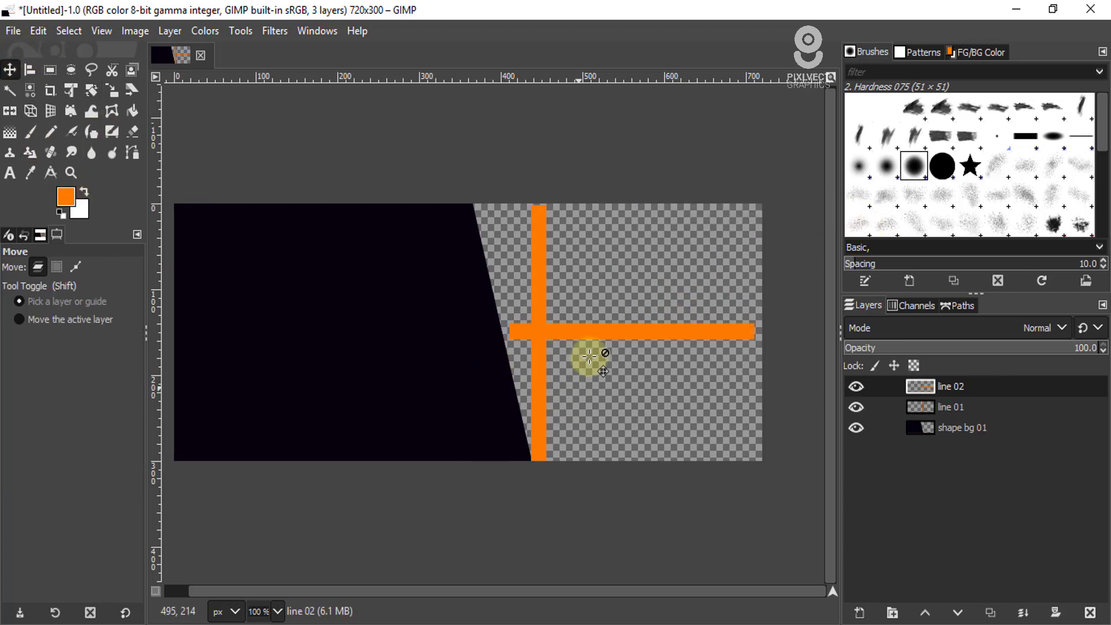
drag(619, 335, 633, 453)
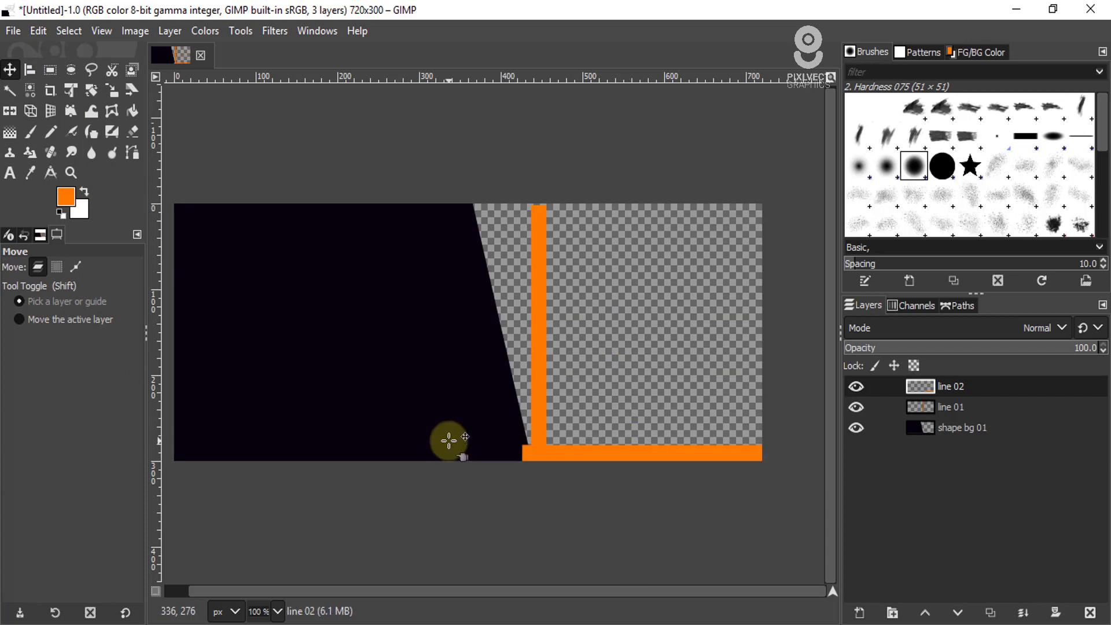
Step: Lower line 02 below line 01 and hide it
click(922, 388)
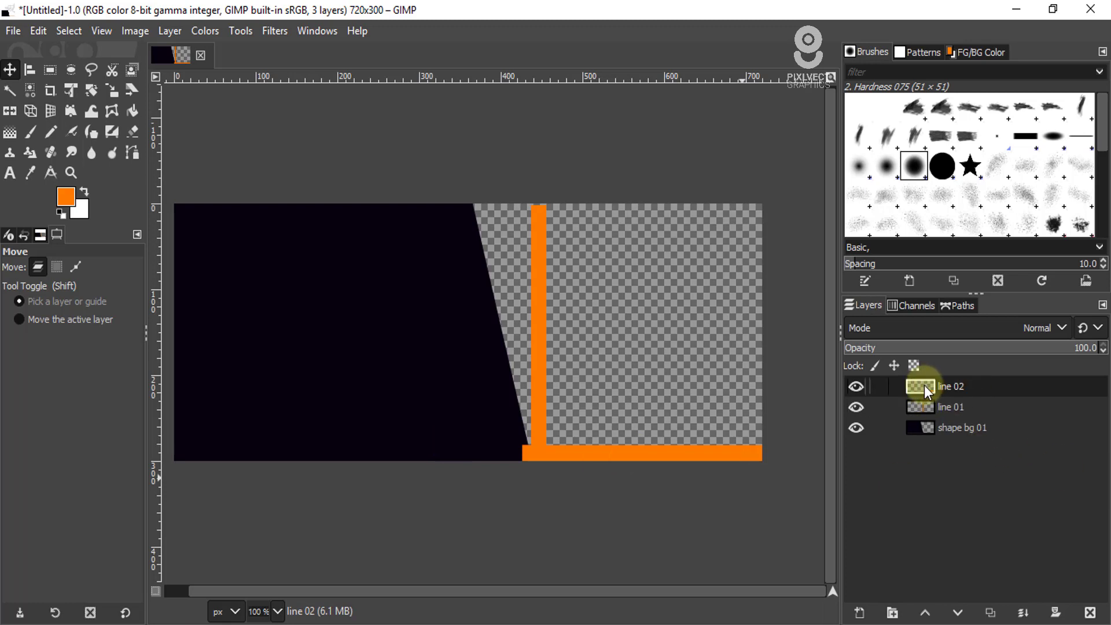
drag(924, 384, 929, 418)
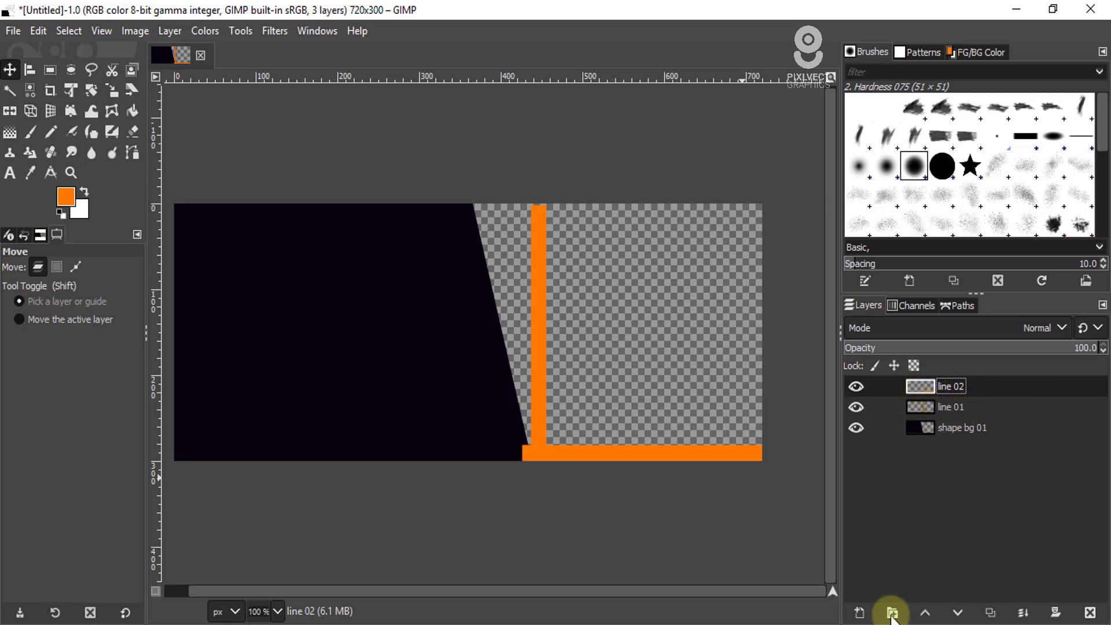
click(957, 612)
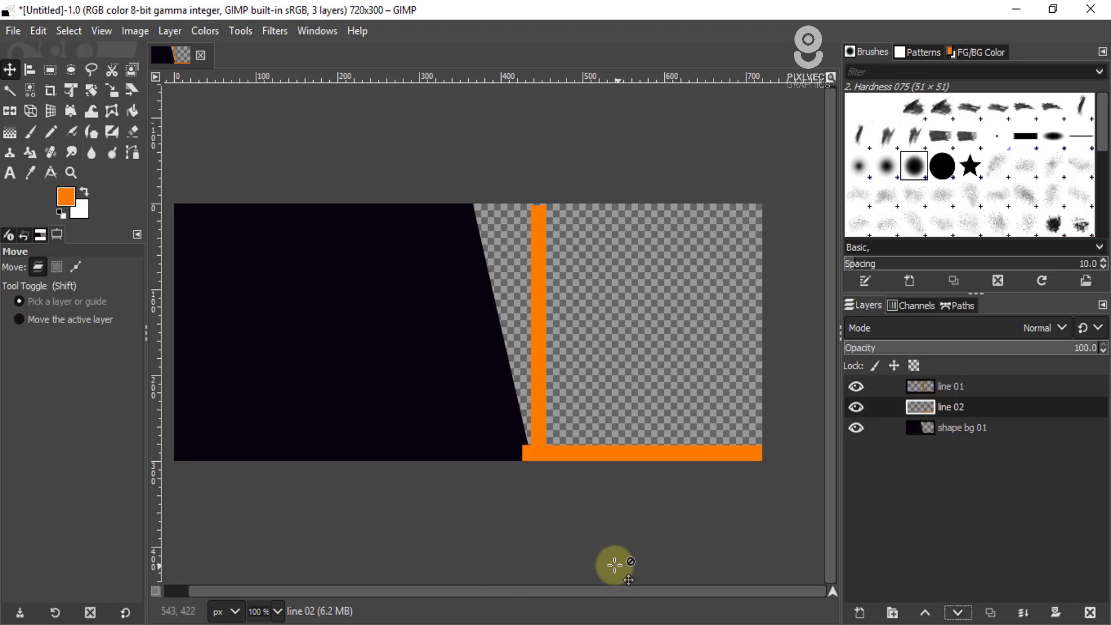
click(920, 386)
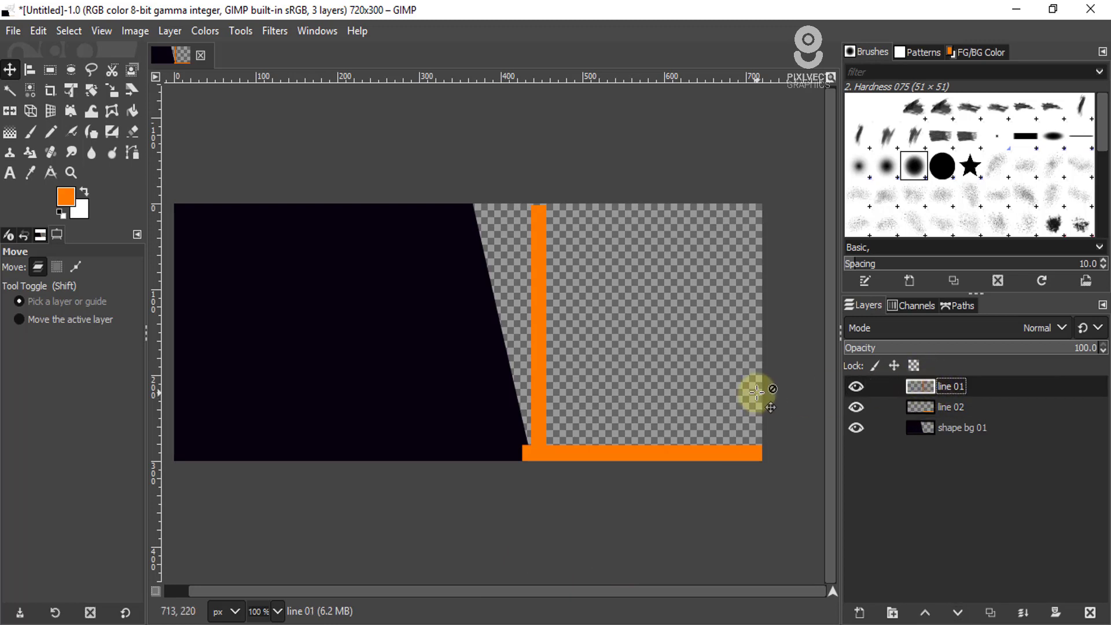
click(862, 409)
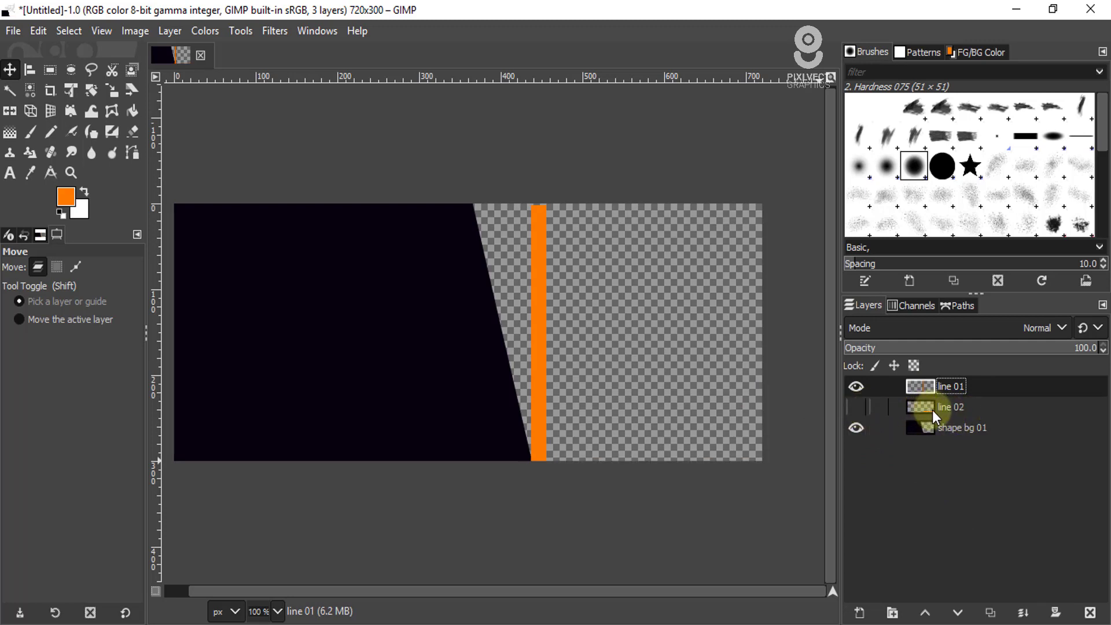
Step: Crop line 01 to content and rotate it -13.67° around its bottom end
click(91, 92)
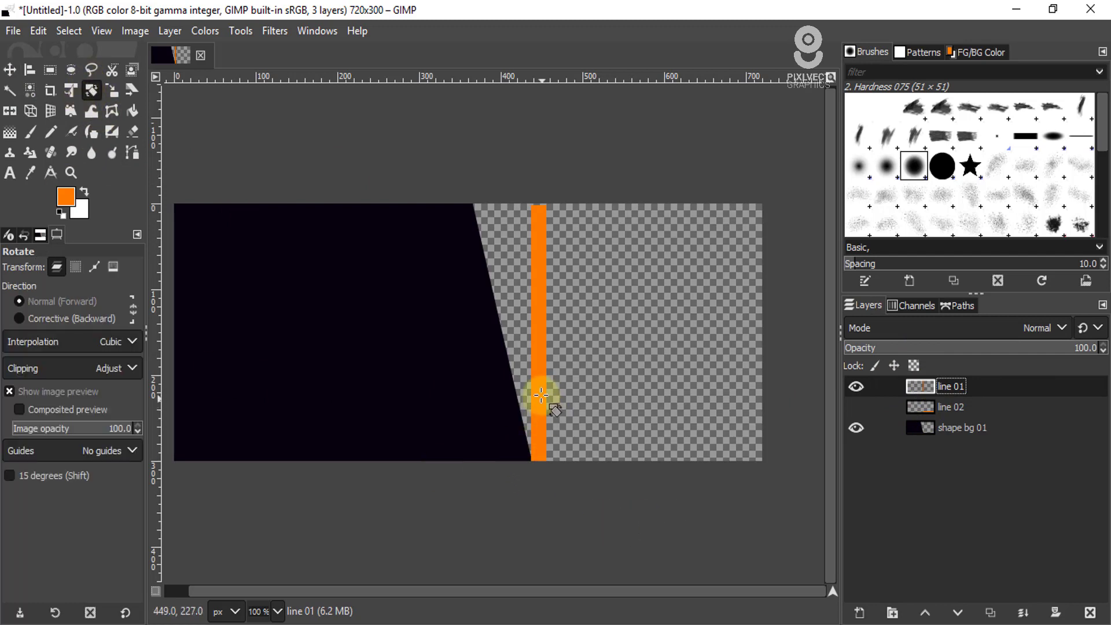
click(495, 443)
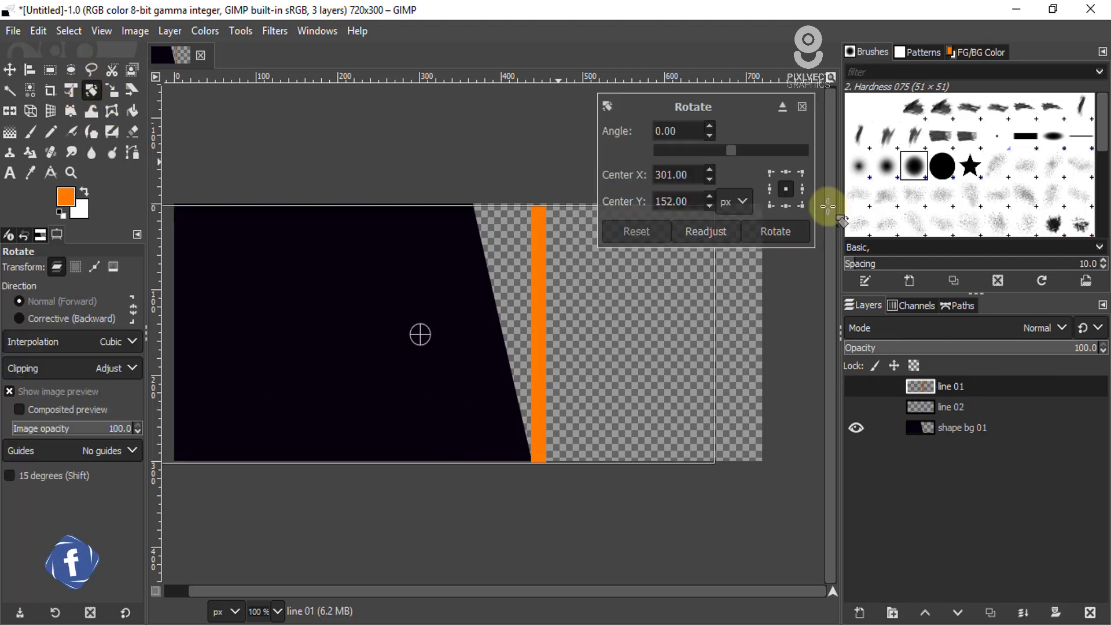
click(169, 31)
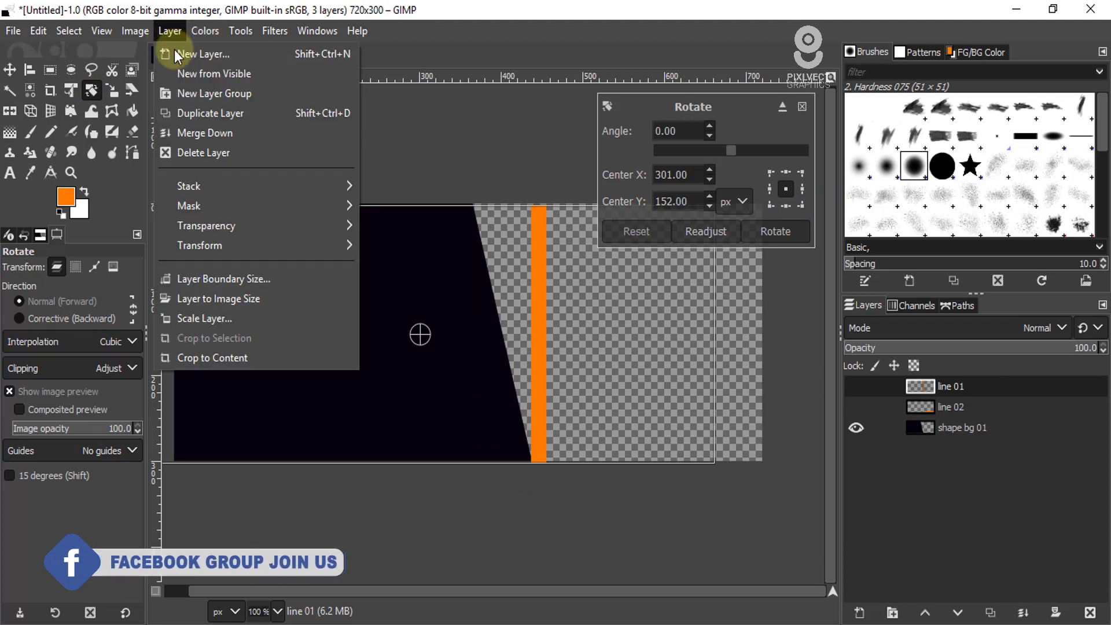
click(219, 356)
click(535, 298)
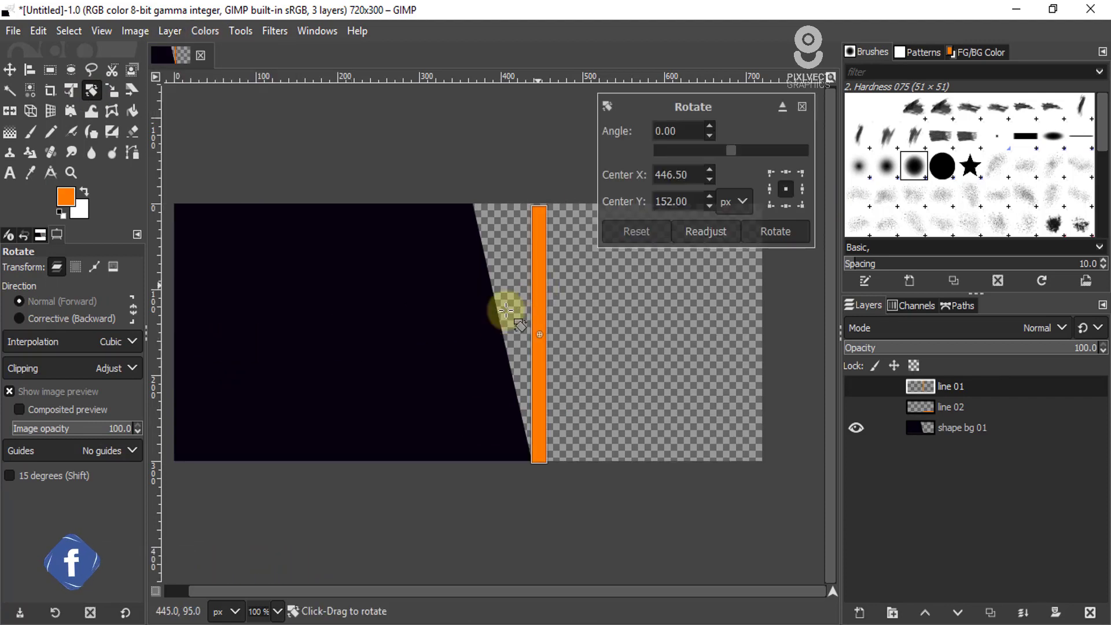
scroll(530, 438, up, 2)
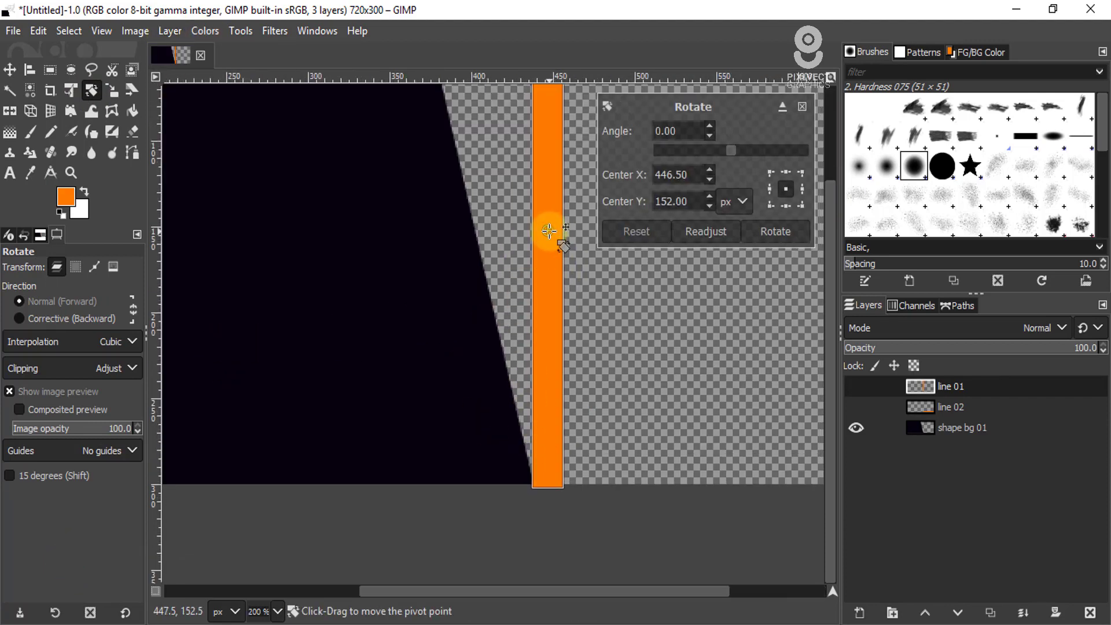
drag(550, 231, 532, 484)
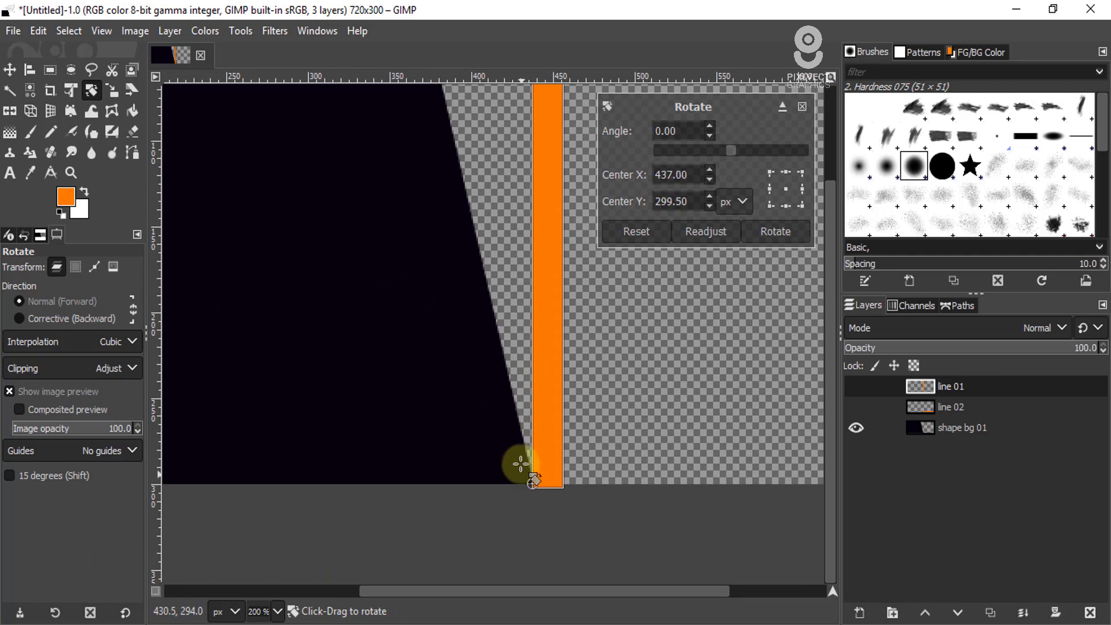
scroll(526, 310, down, 2)
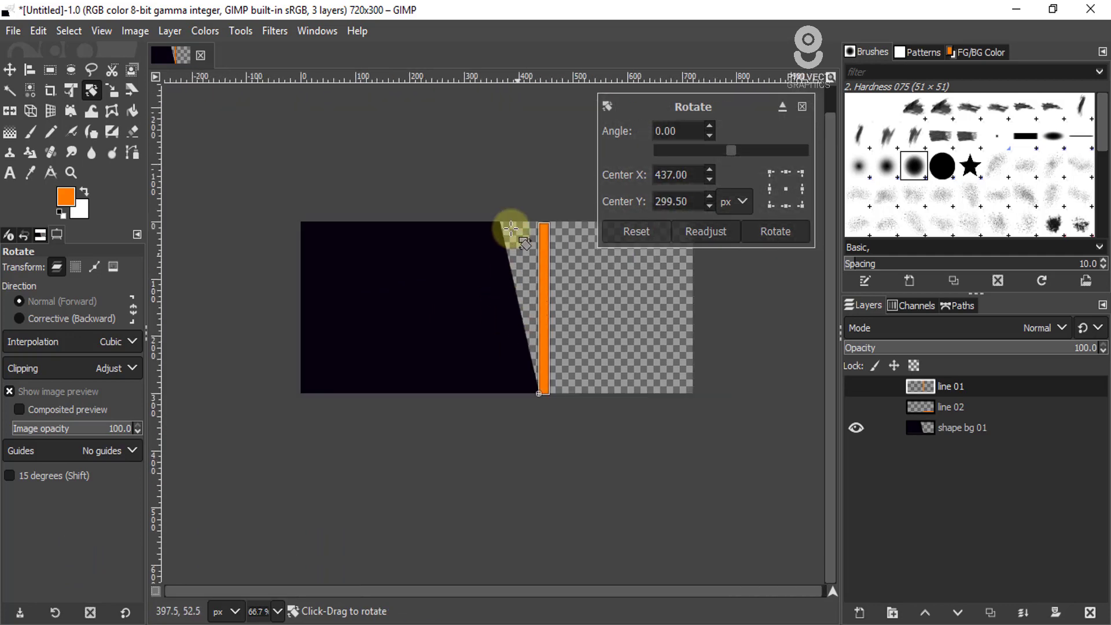
scroll(590, 282, up, 1)
drag(585, 235, 508, 240)
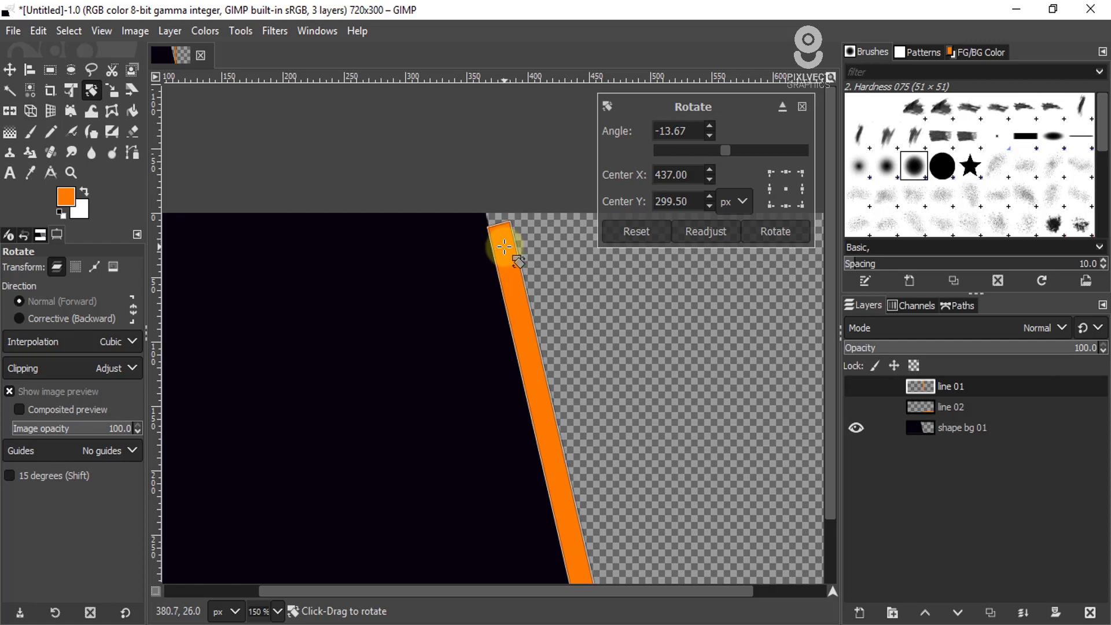
click(775, 230)
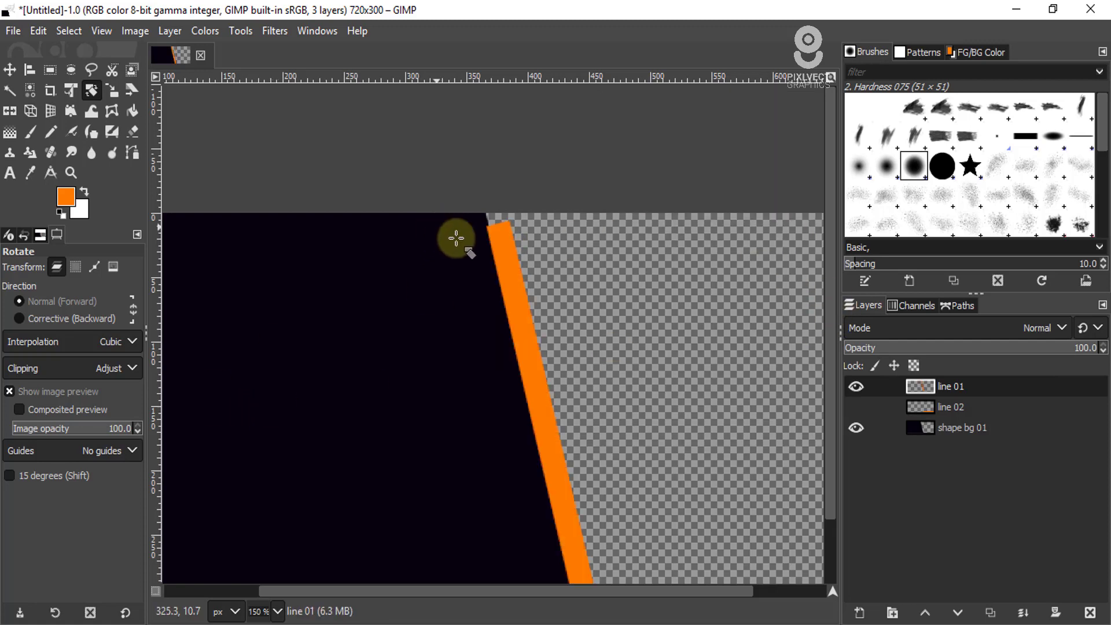
Step: Stretch the tilted orange line slightly taller with Unified Transform
scroll(461, 247, down, 2)
scroll(461, 247, up, 1)
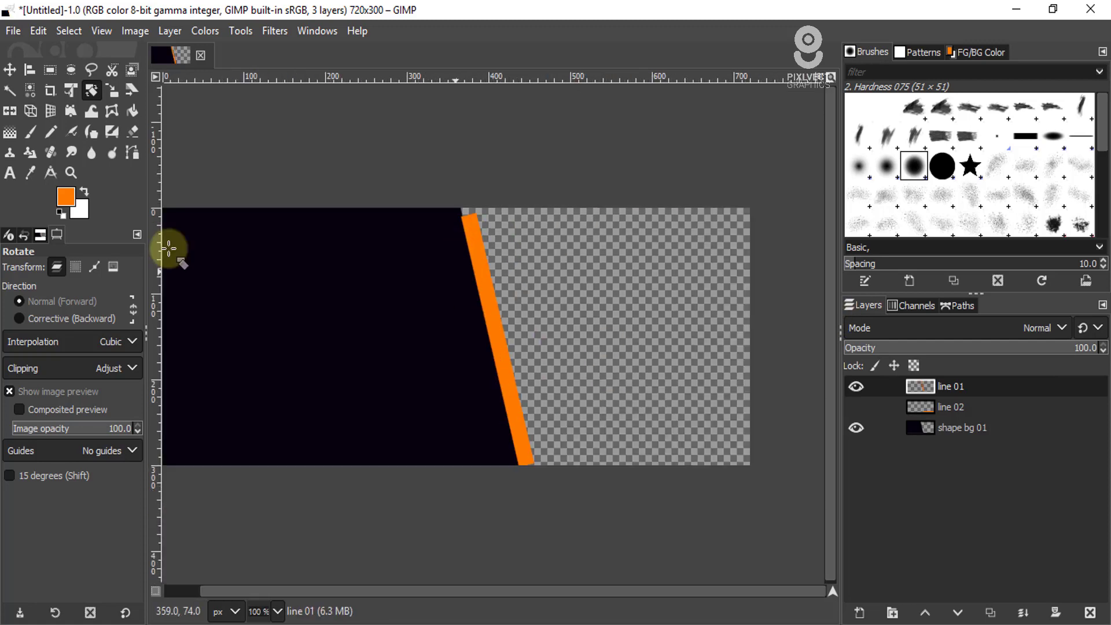
click(70, 93)
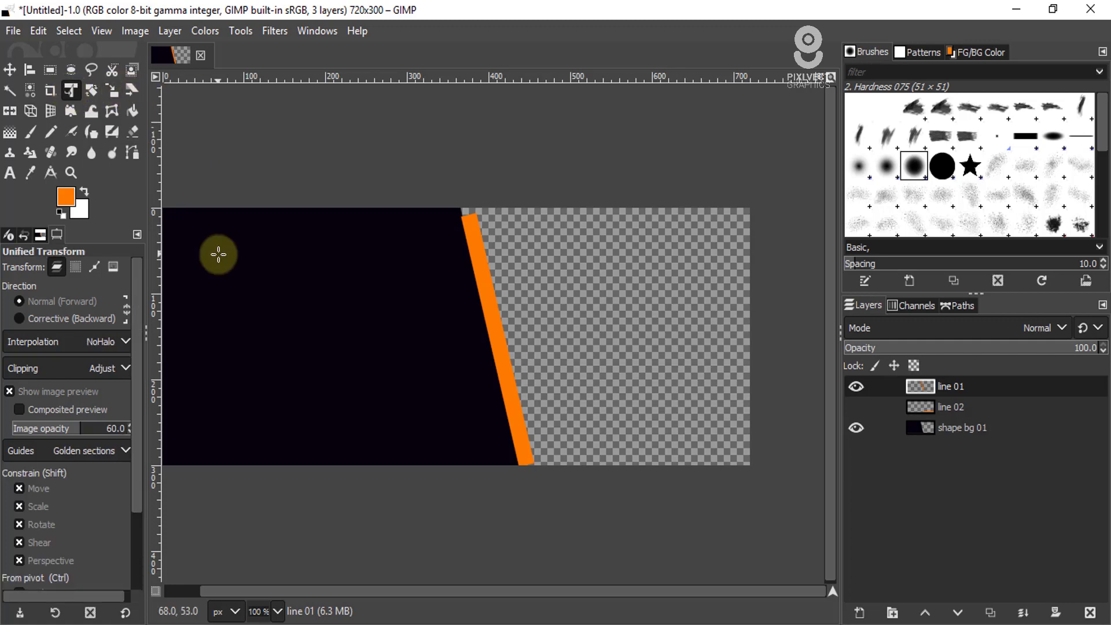
click(491, 292)
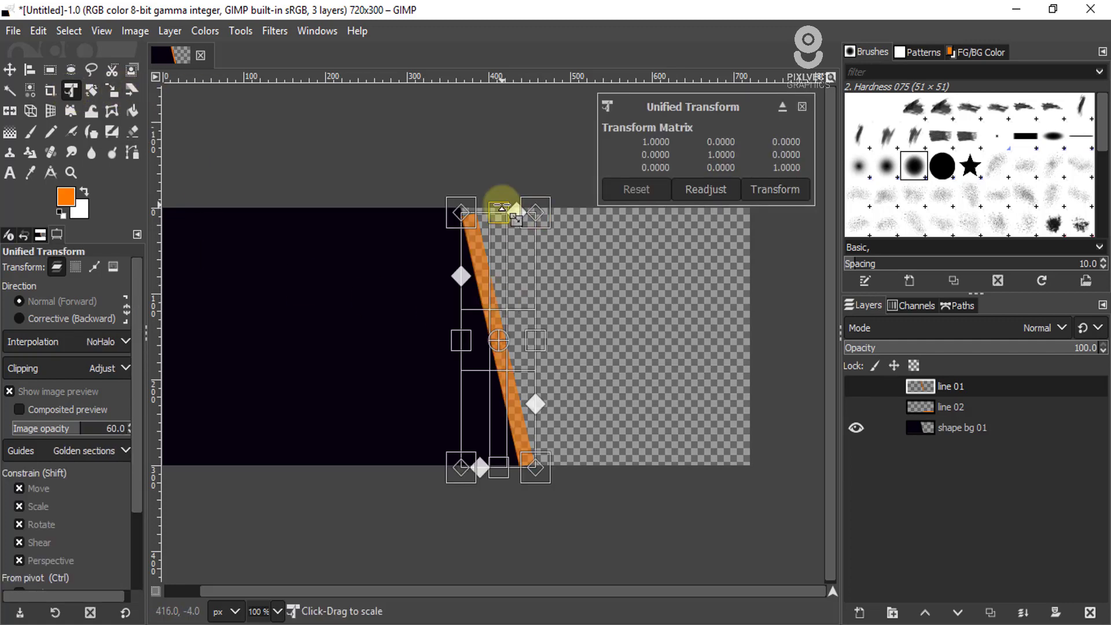
drag(501, 209, 502, 196)
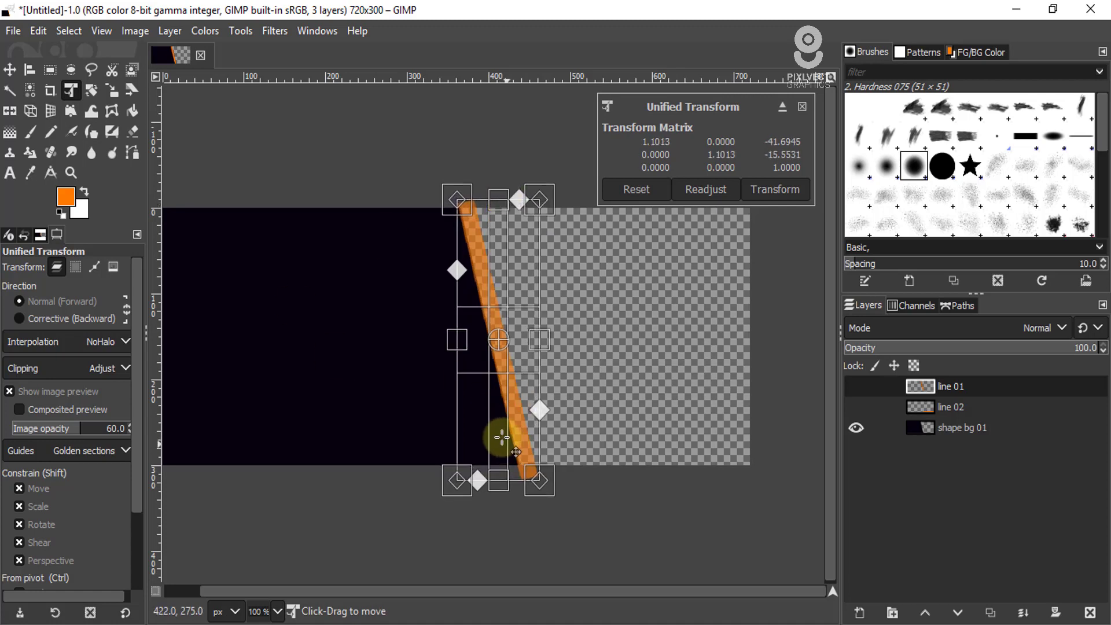
click(782, 187)
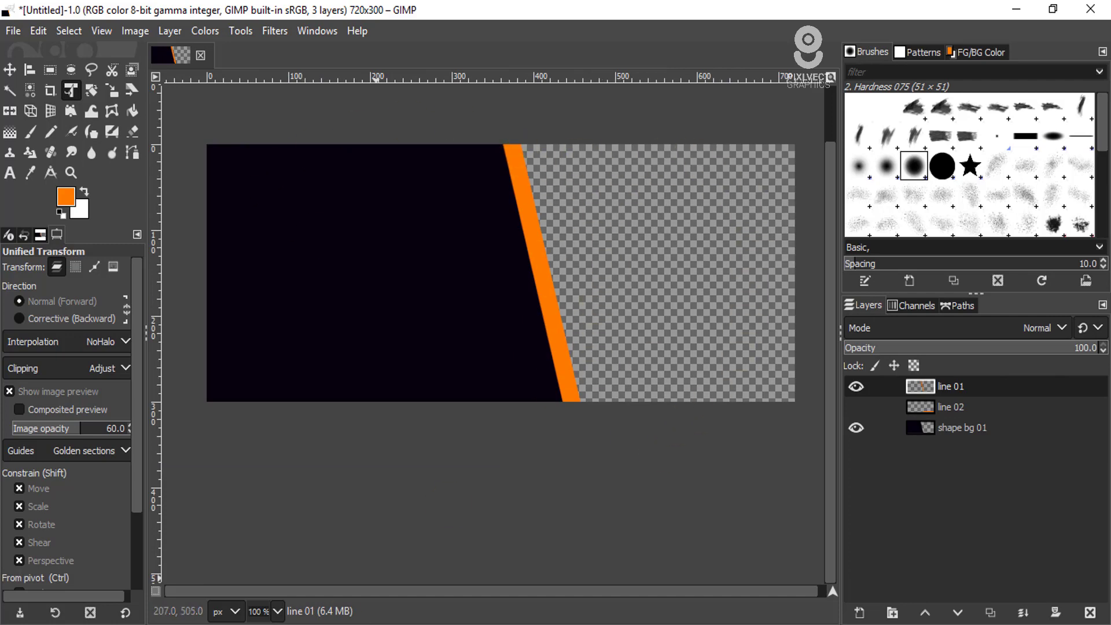
key(alt+Tab)
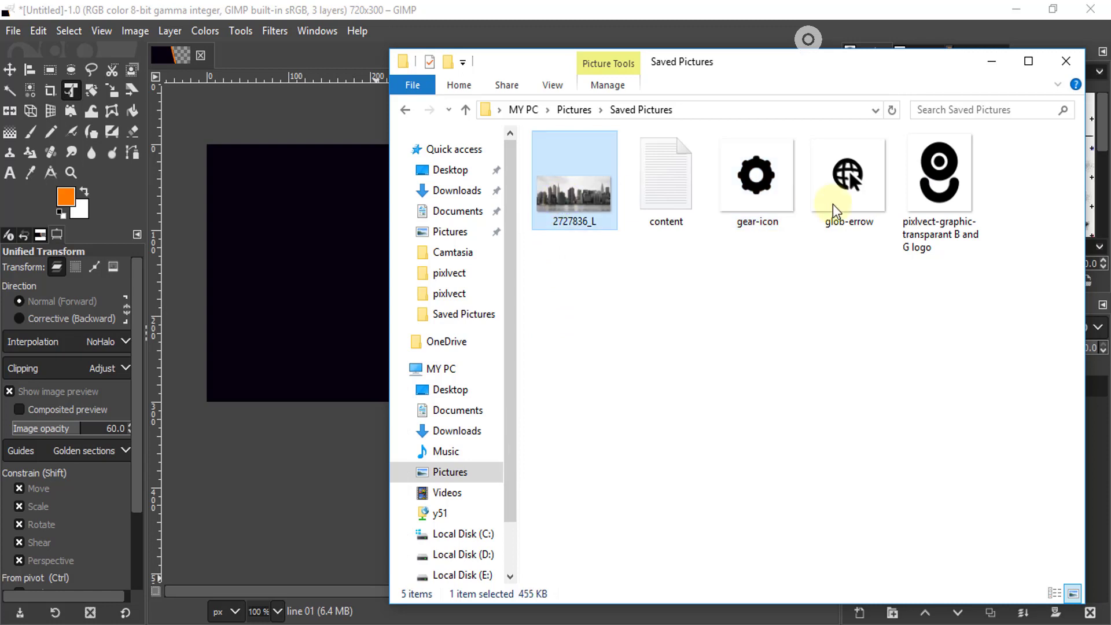
Step: Browse the Saved Pictures images and drop 2727836_L onto the banner canvas
click(865, 178)
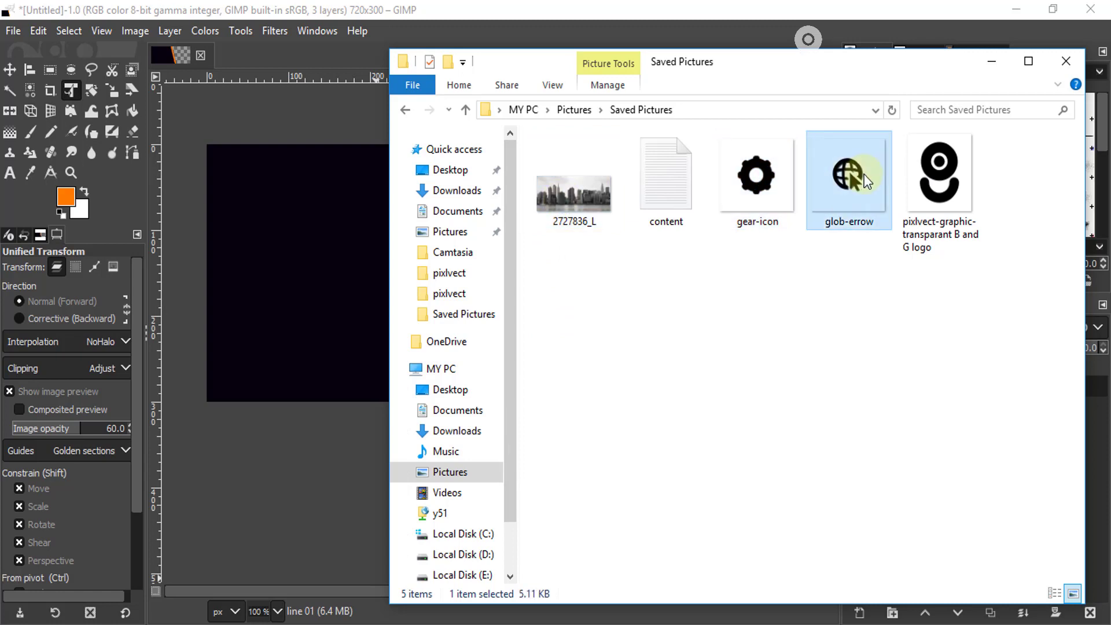
click(939, 180)
click(853, 176)
click(764, 188)
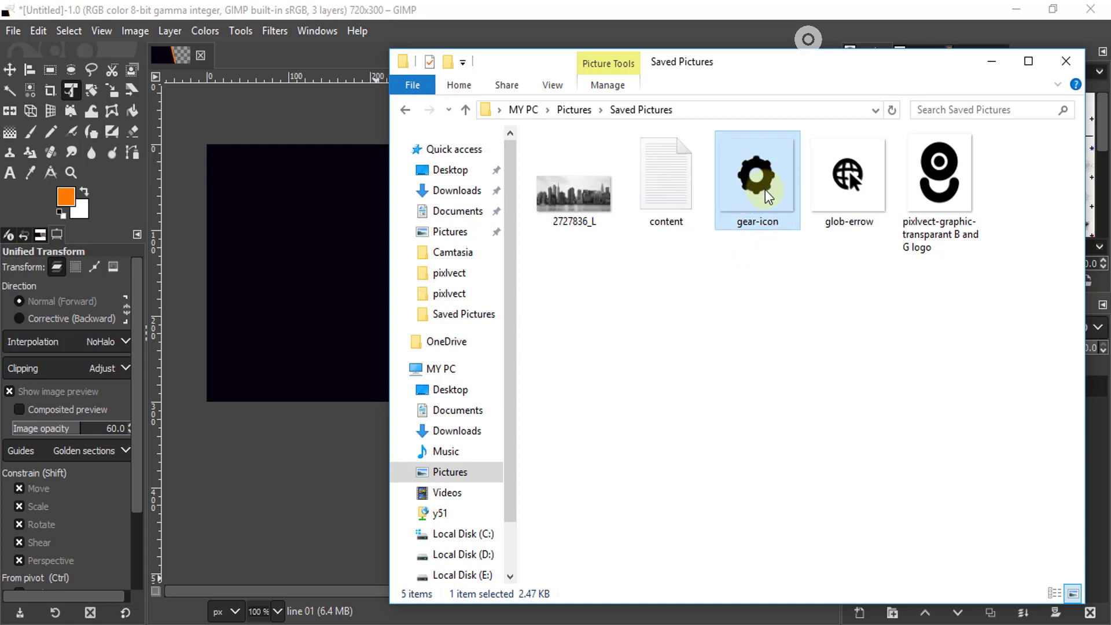
mouse_move(756, 178)
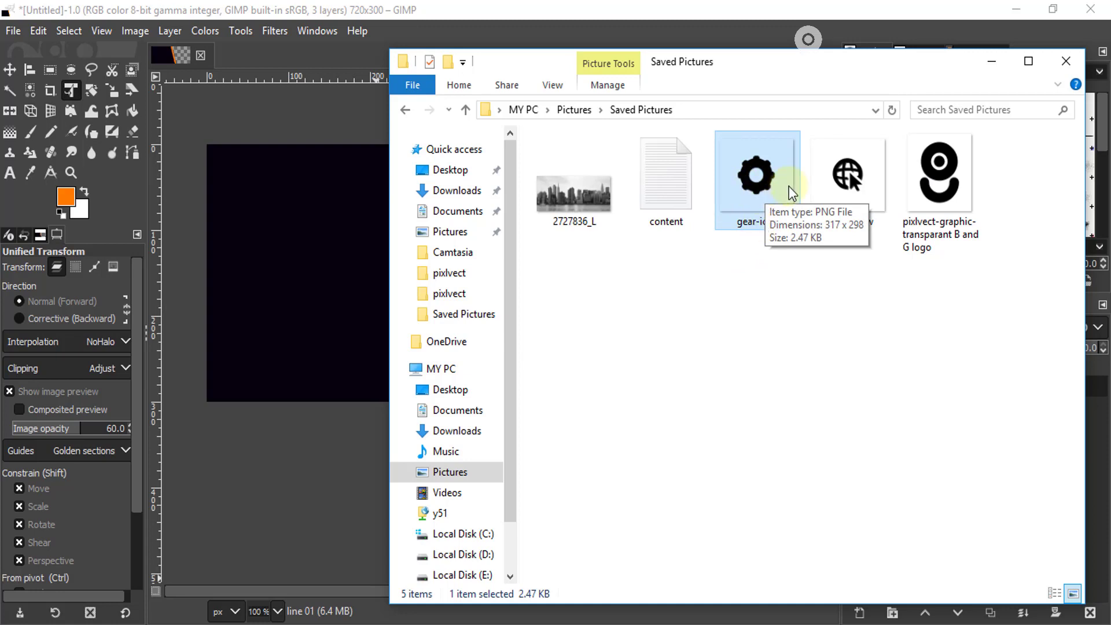
click(851, 191)
click(776, 200)
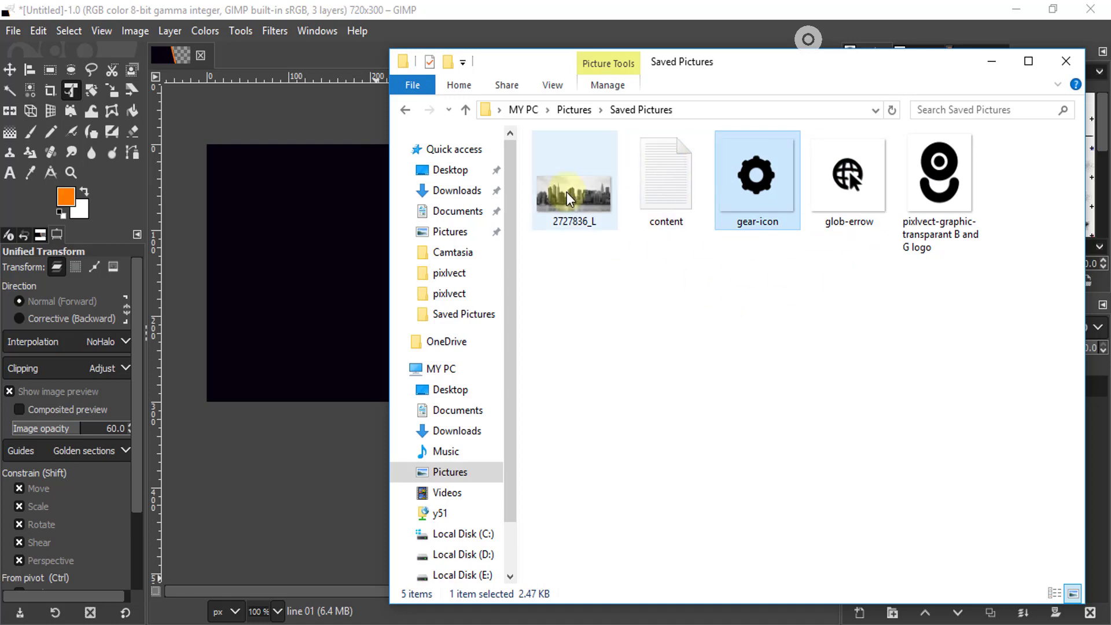
drag(573, 194, 288, 268)
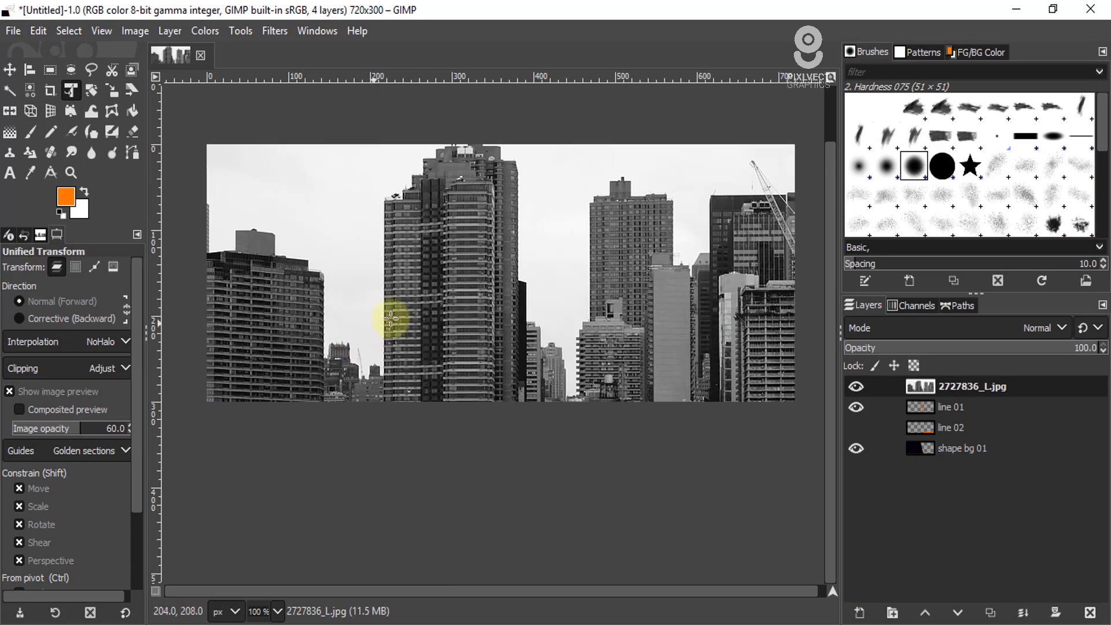
Step: Scale the city photo to about 0.48 and move it to the banner's right side
ctrl+scroll(503, 269, down, 3)
ctrl+scroll(514, 260, up, 2)
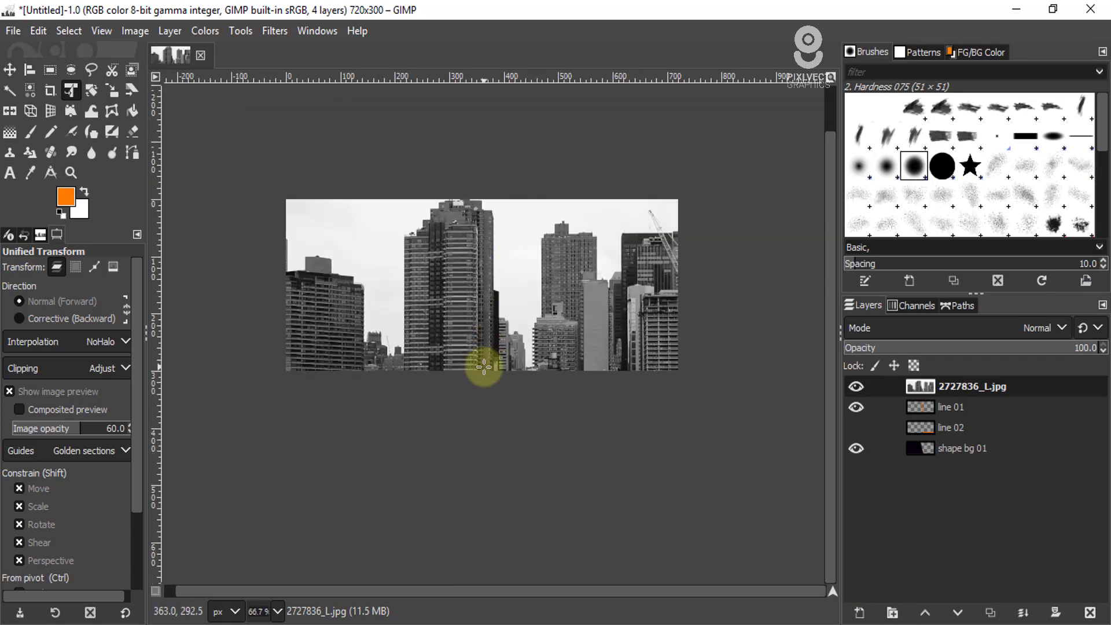
click(484, 366)
ctrl+scroll(489, 353, down, 2)
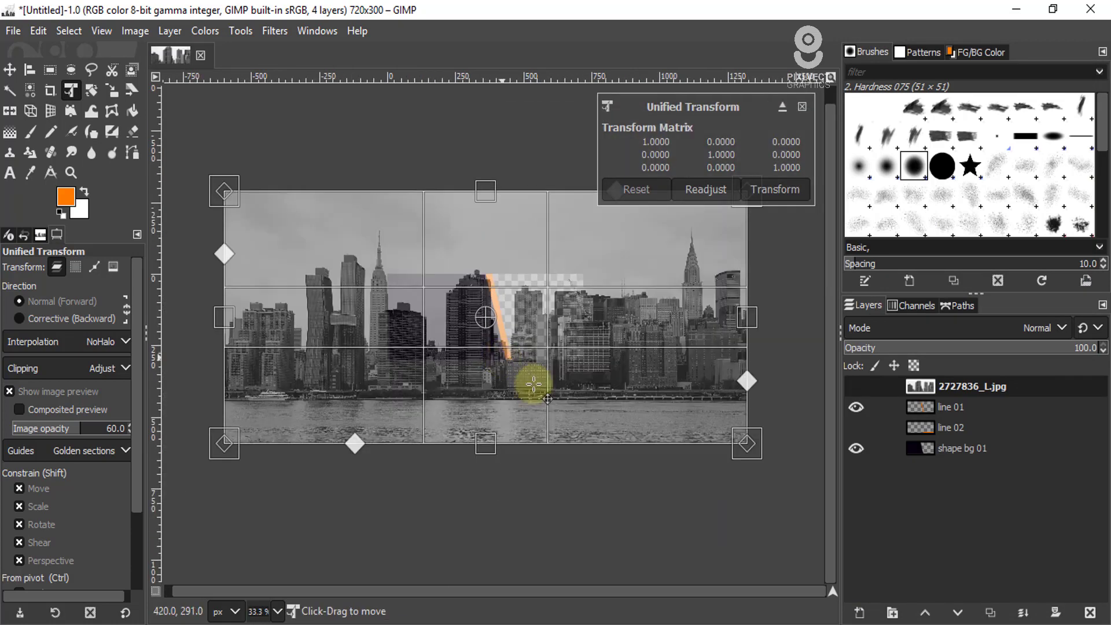
drag(748, 450, 501, 320)
ctrl+scroll(534, 345, up, 2)
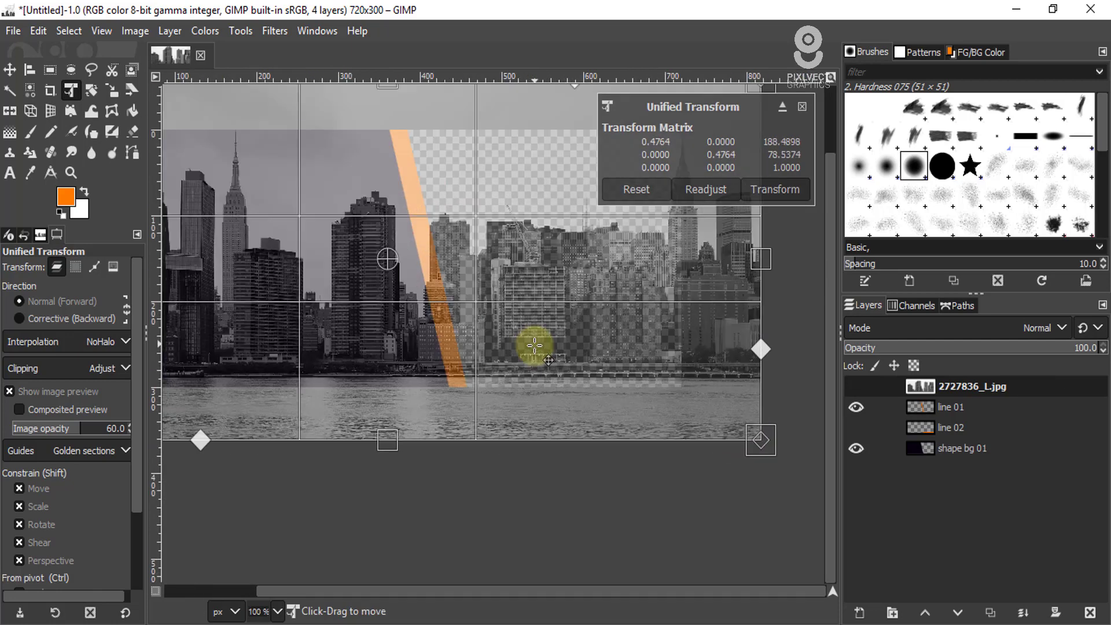
drag(328, 309, 569, 313)
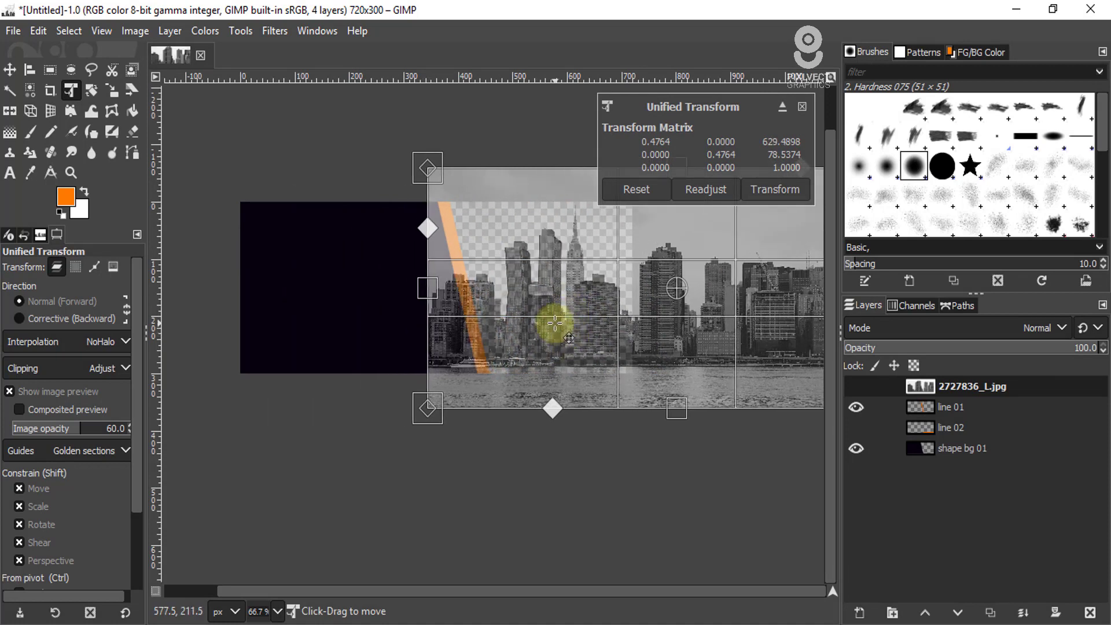
key(Return)
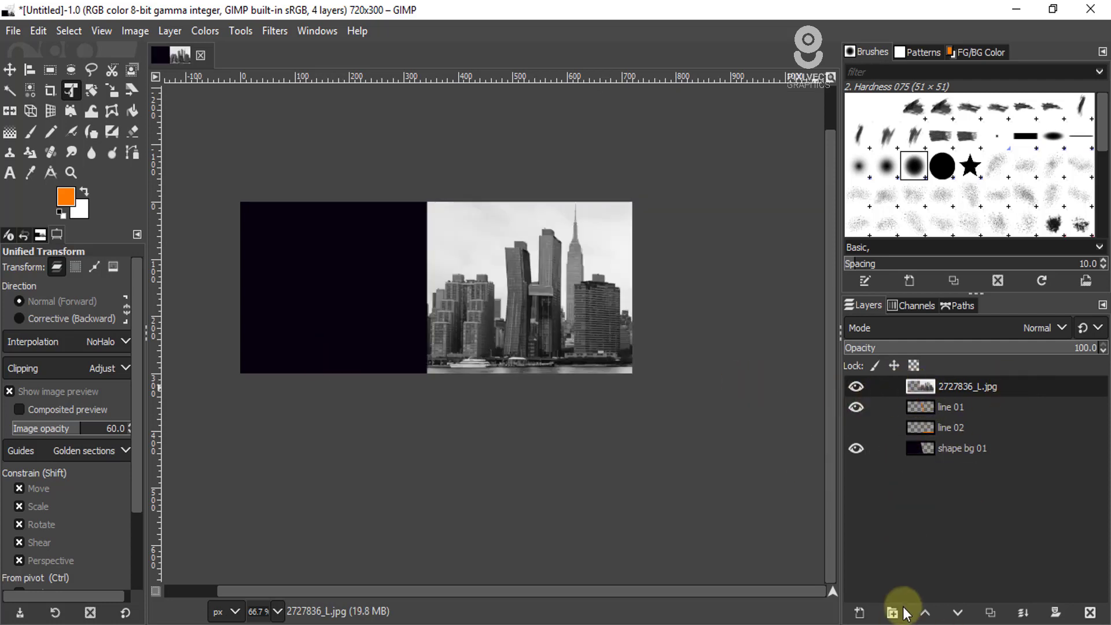
Step: Lower the city photo layer to the bottom of the stack and view at actual size
click(957, 613)
click(957, 614)
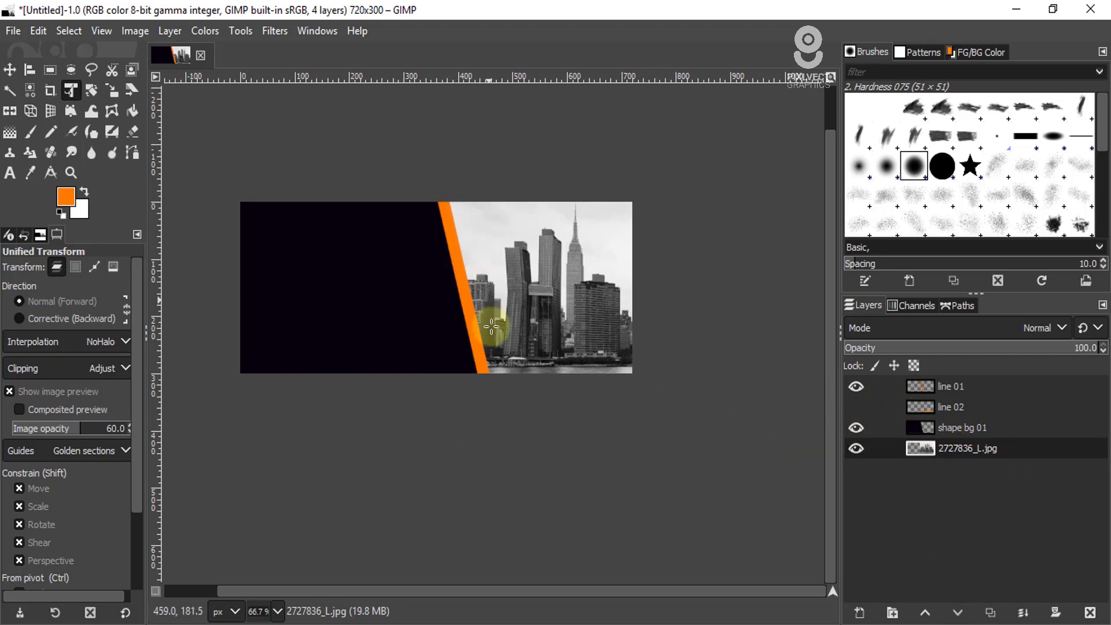
key(1)
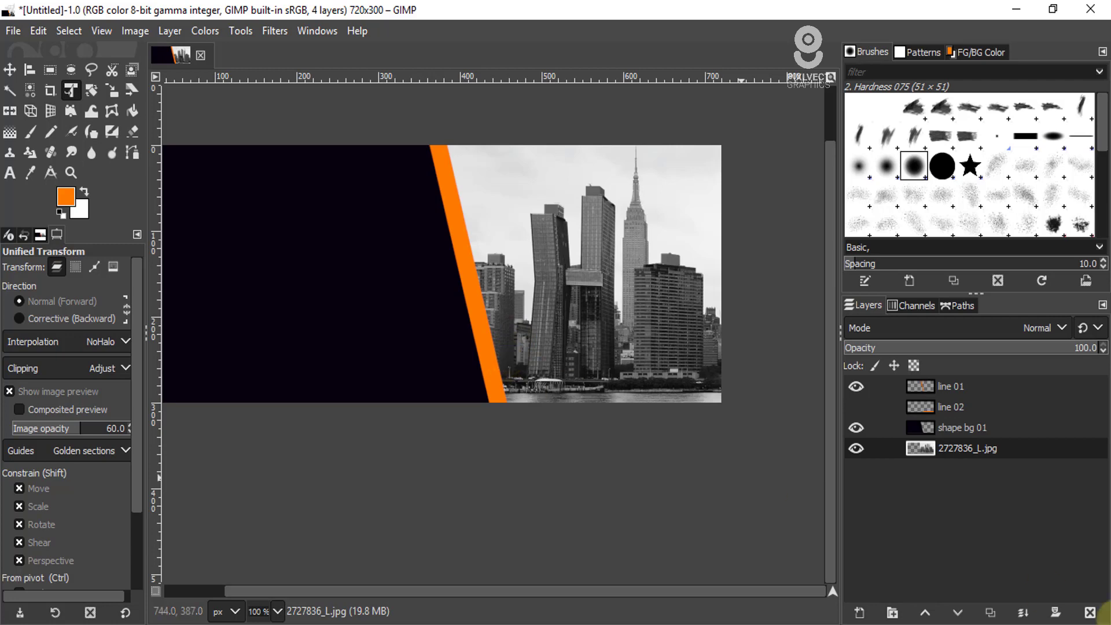
Step: Add a new transparent layer named shadow
click(859, 613)
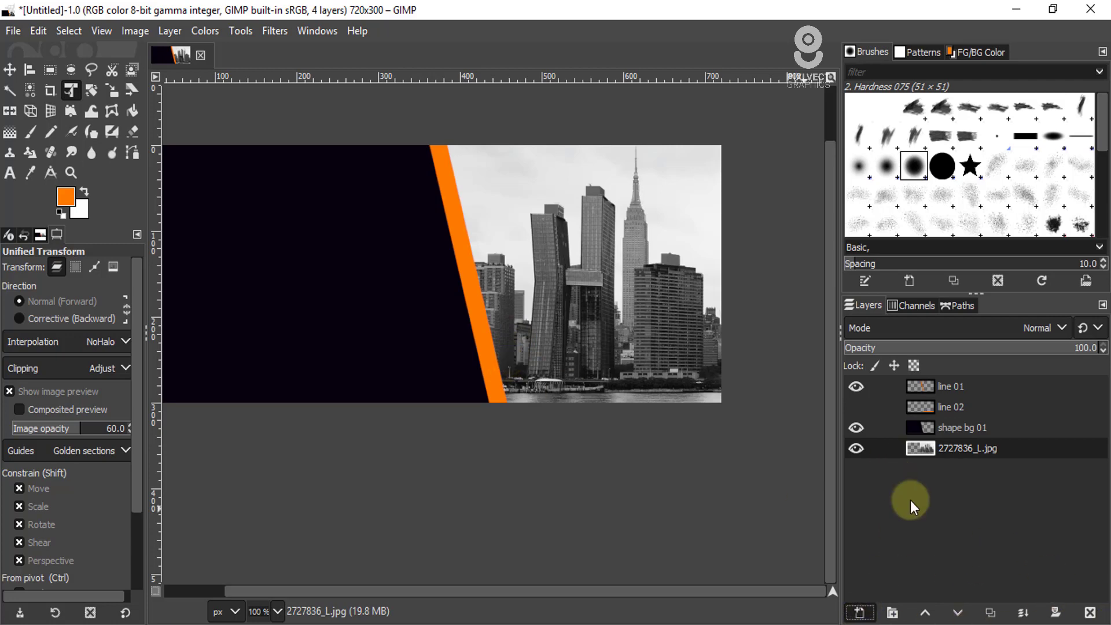
click(977, 601)
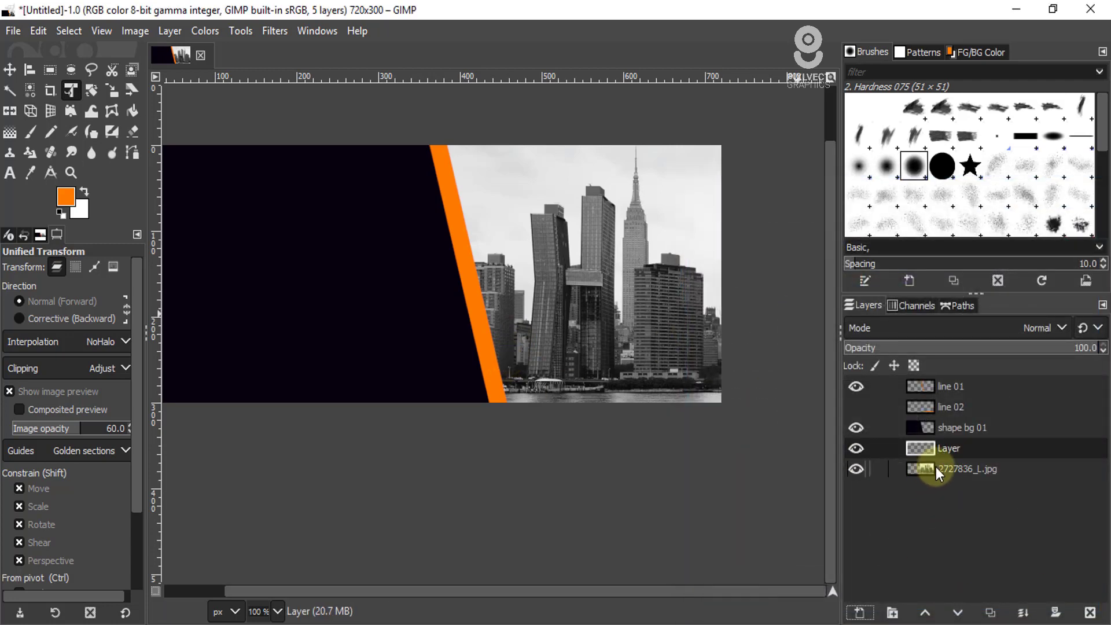
double_click(951, 448)
text(shadow)
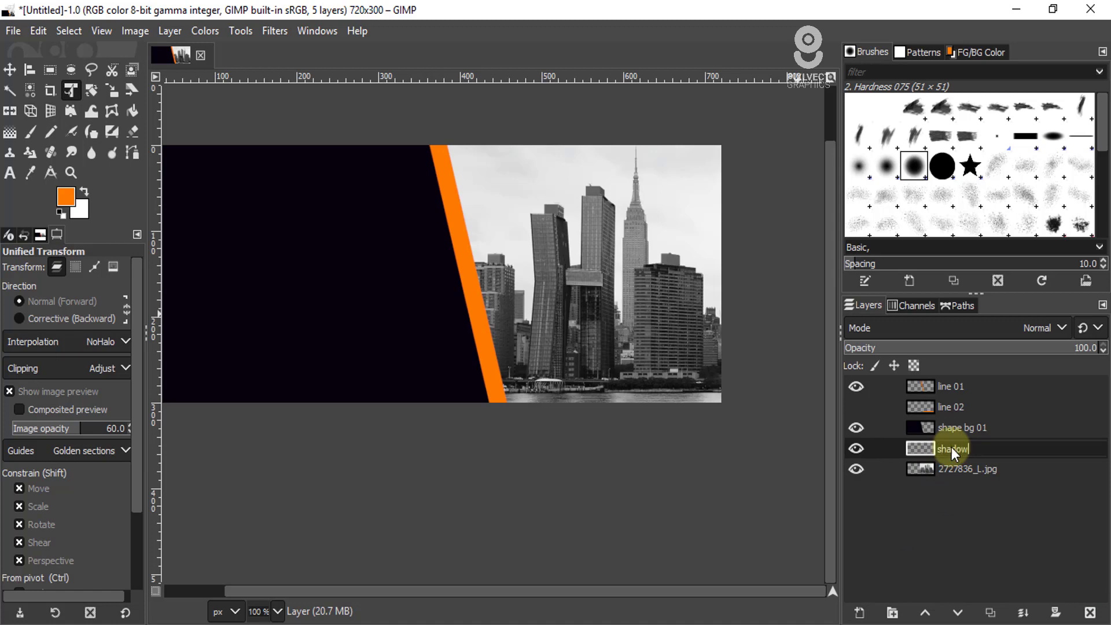
key(Return)
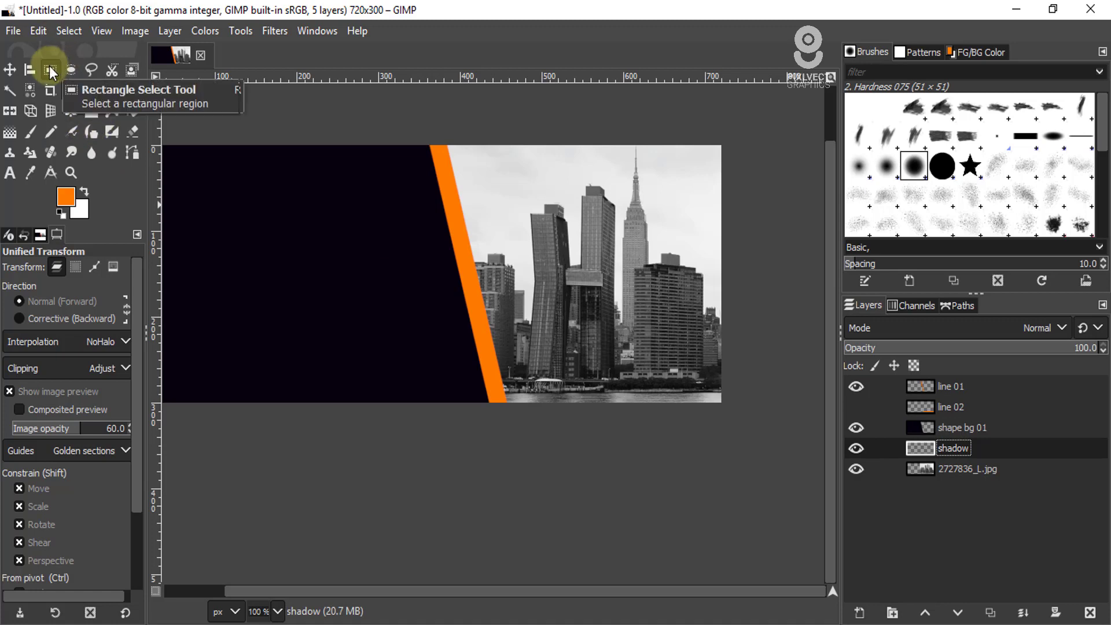
Step: Fill a 20×307 rectangular strip with black on the shadow layer, then deselect
click(51, 71)
drag(549, 145, 575, 320)
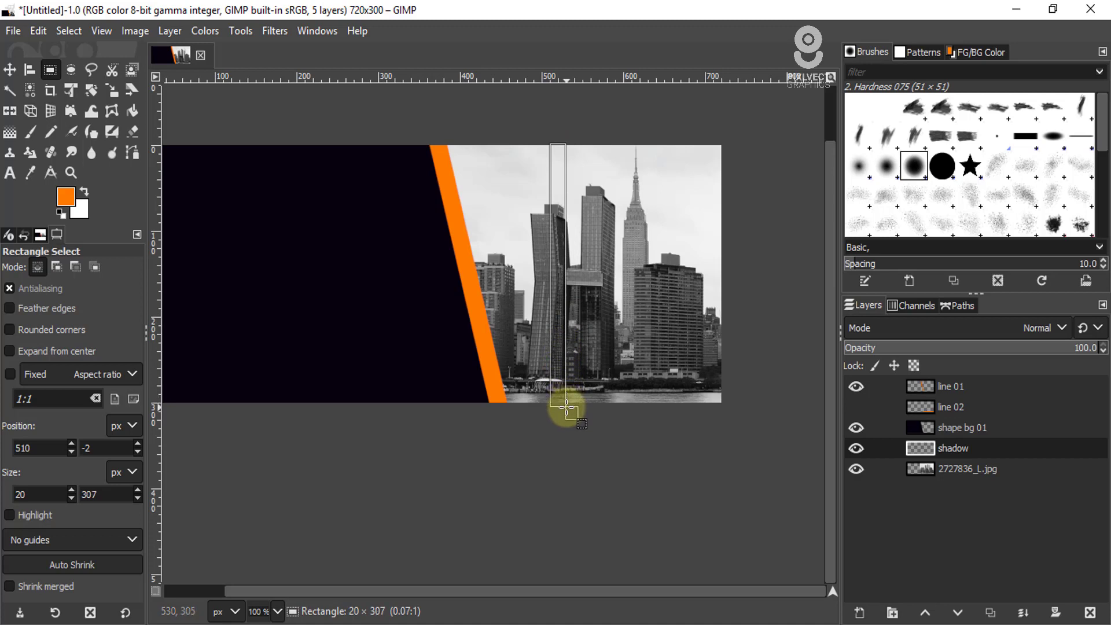
drag(562, 366, 566, 402)
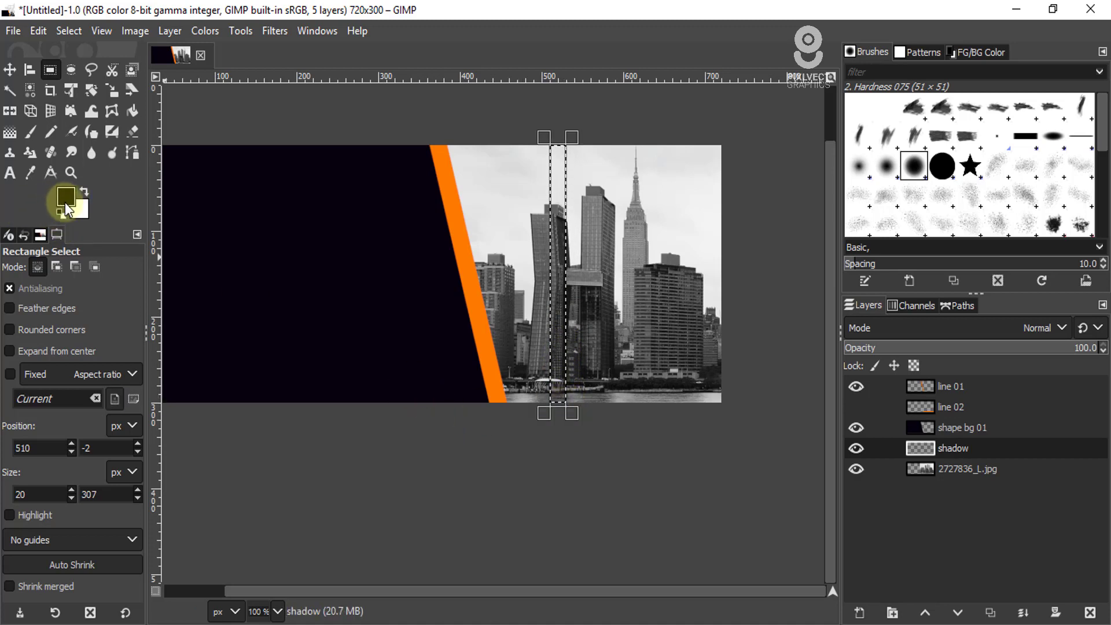
click(58, 214)
key(ctrl+comma)
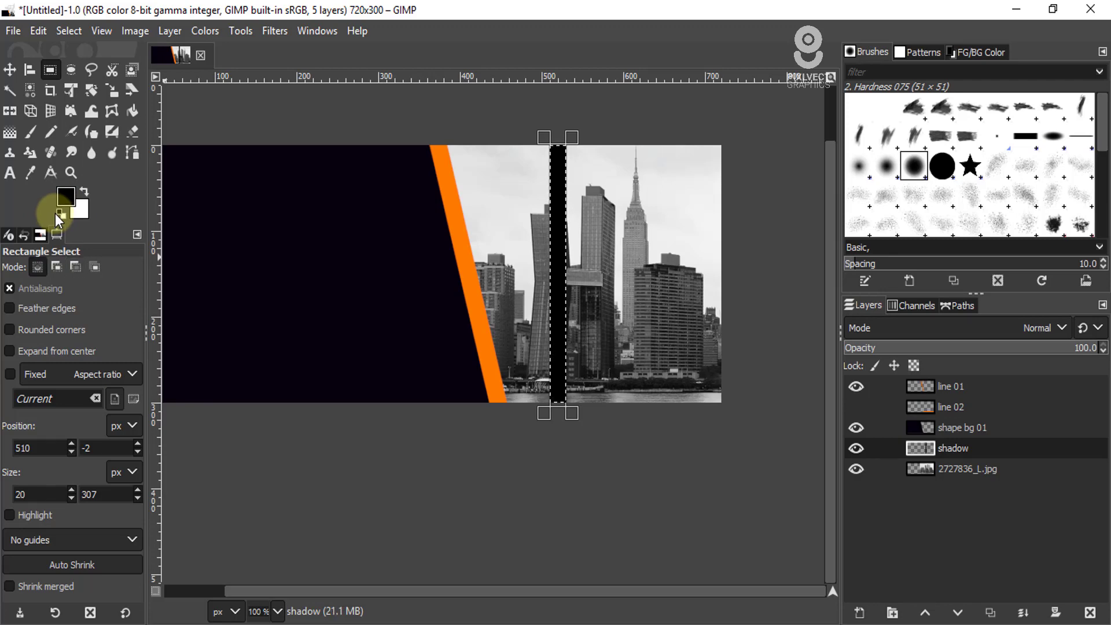
click(68, 30)
click(92, 75)
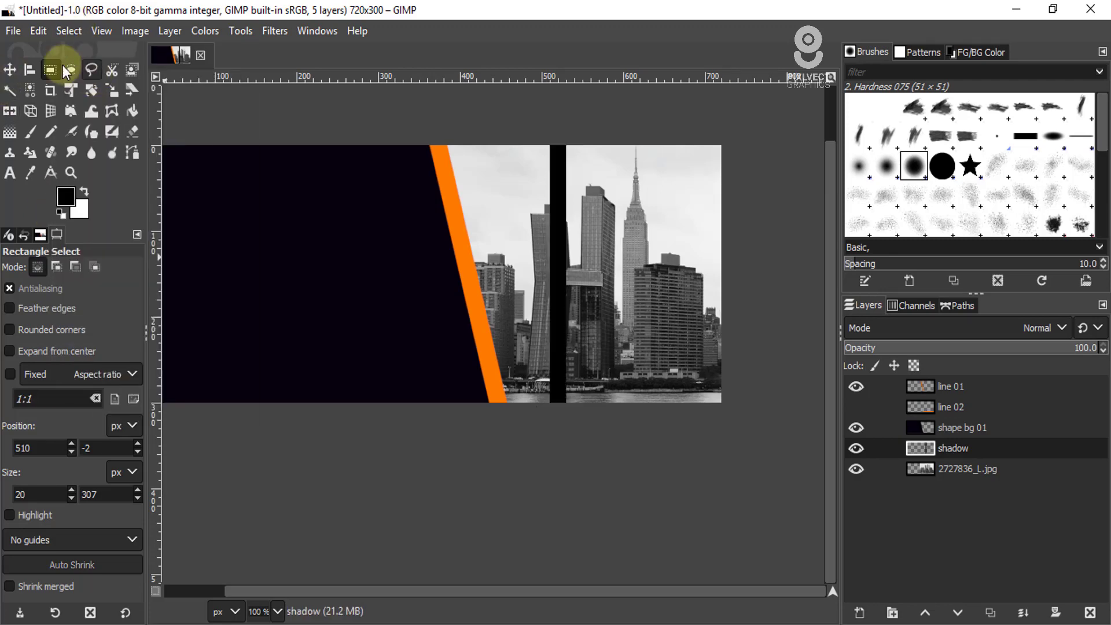
Step: Move the black strip 56 px left, beside the orange diagonal stripe
click(14, 31)
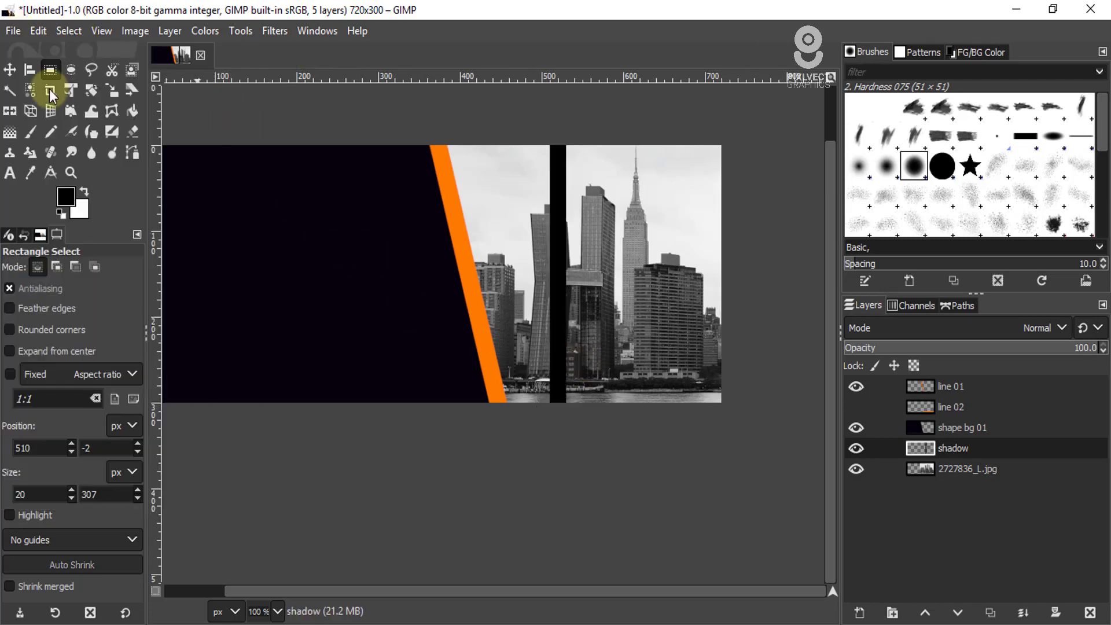
click(10, 70)
ctrl+scroll(557, 411, up, 3)
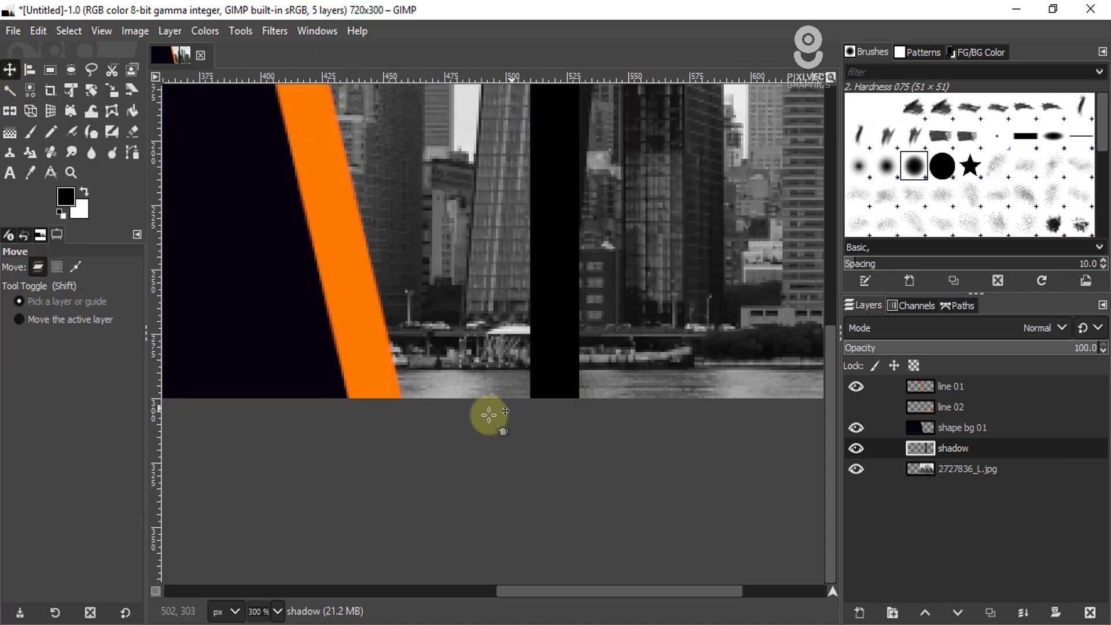
drag(555, 388, 426, 389)
ctrl+scroll(495, 463, down, 3)
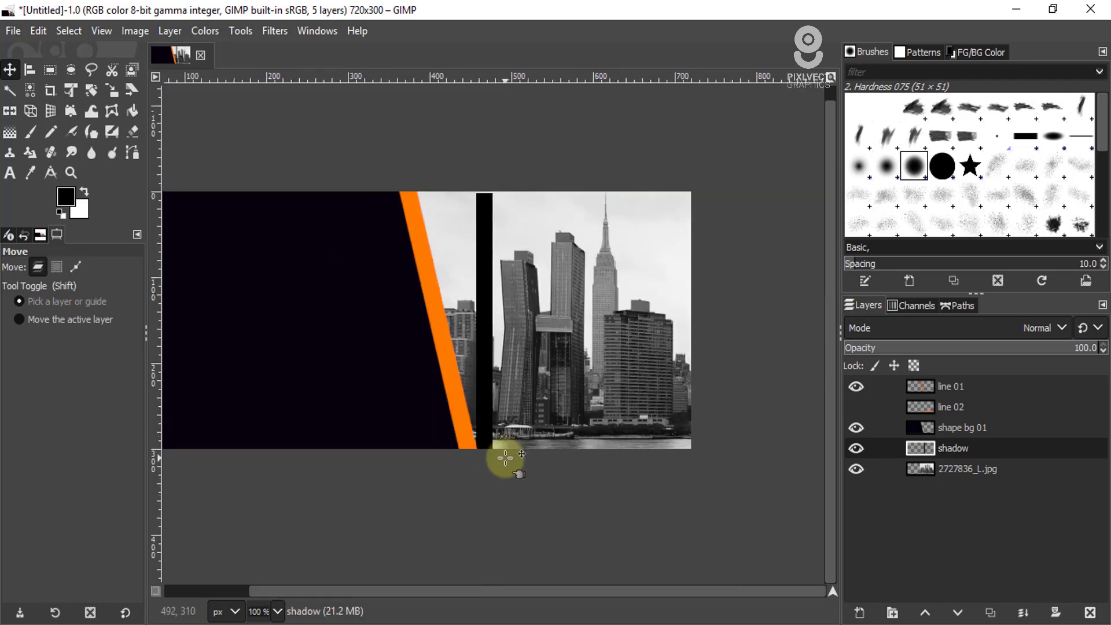
click(91, 91)
Step: Rotate the black strip -14.25° around its bottom to parallel the orange stripe
click(482, 286)
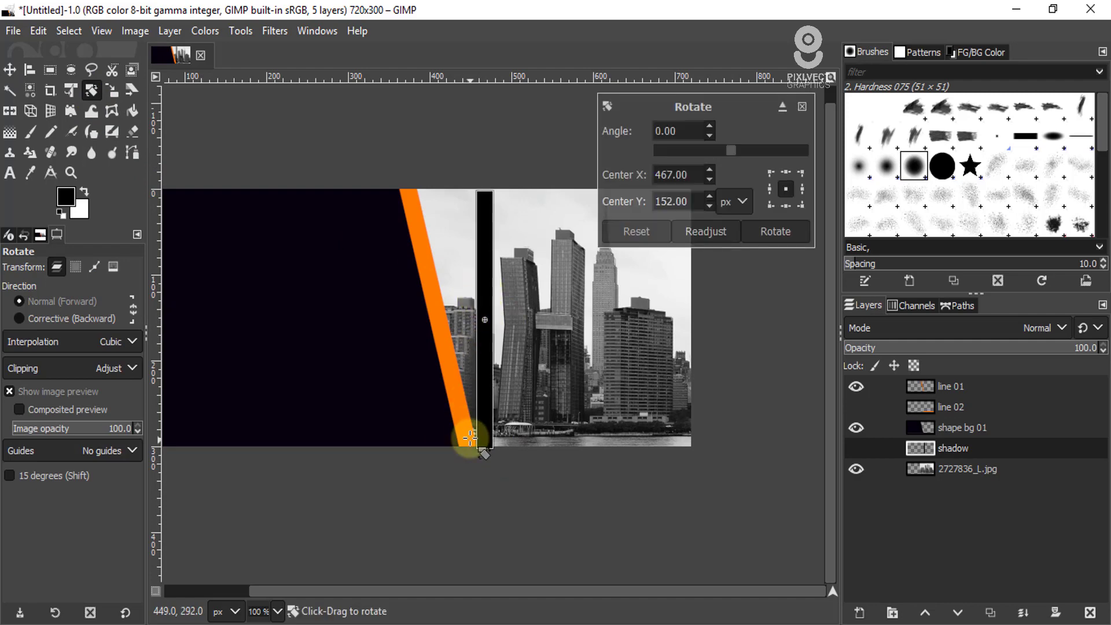
ctrl+scroll(470, 438, up, 2)
drag(499, 198, 479, 473)
scroll(509, 483, down, 2)
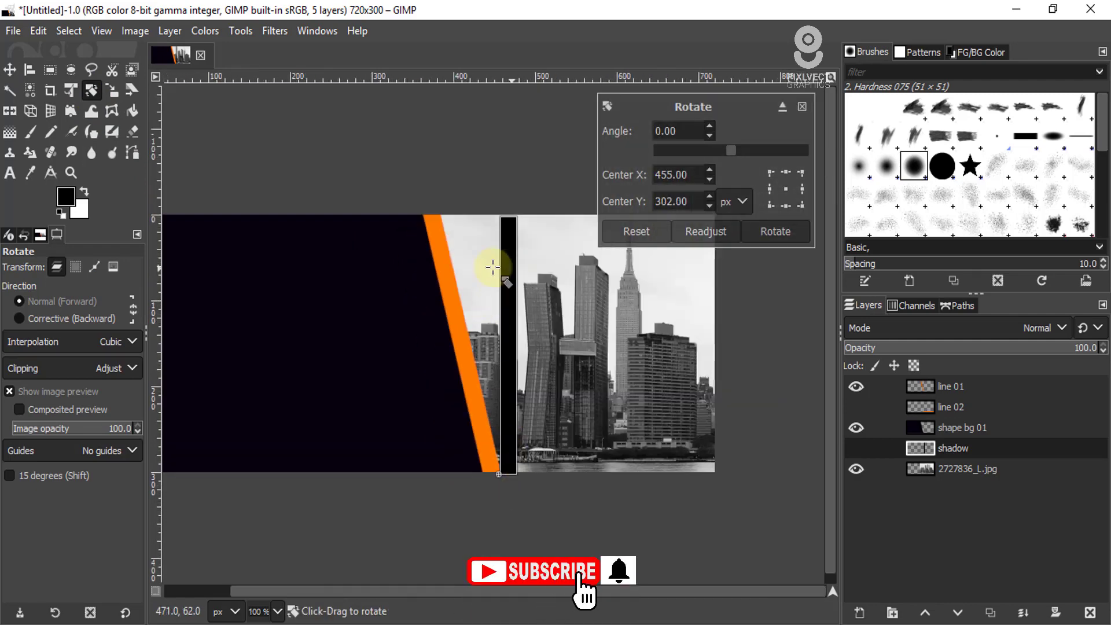
drag(492, 267, 454, 230)
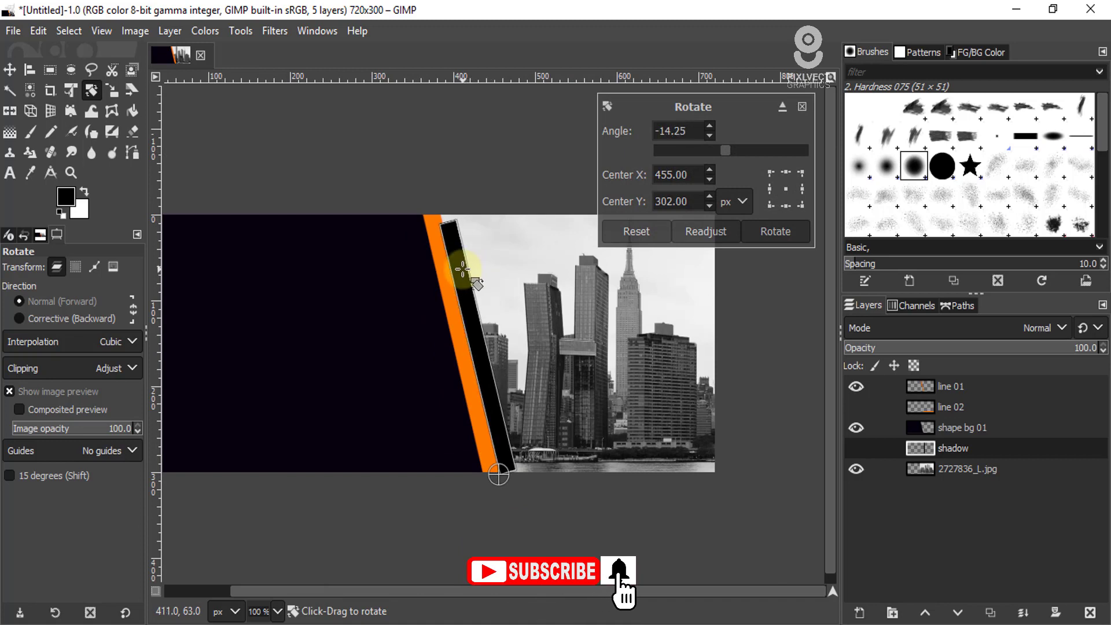
click(746, 232)
Step: Enlarge the strip slightly and lower the shadow layer's opacity to 70.5
click(70, 91)
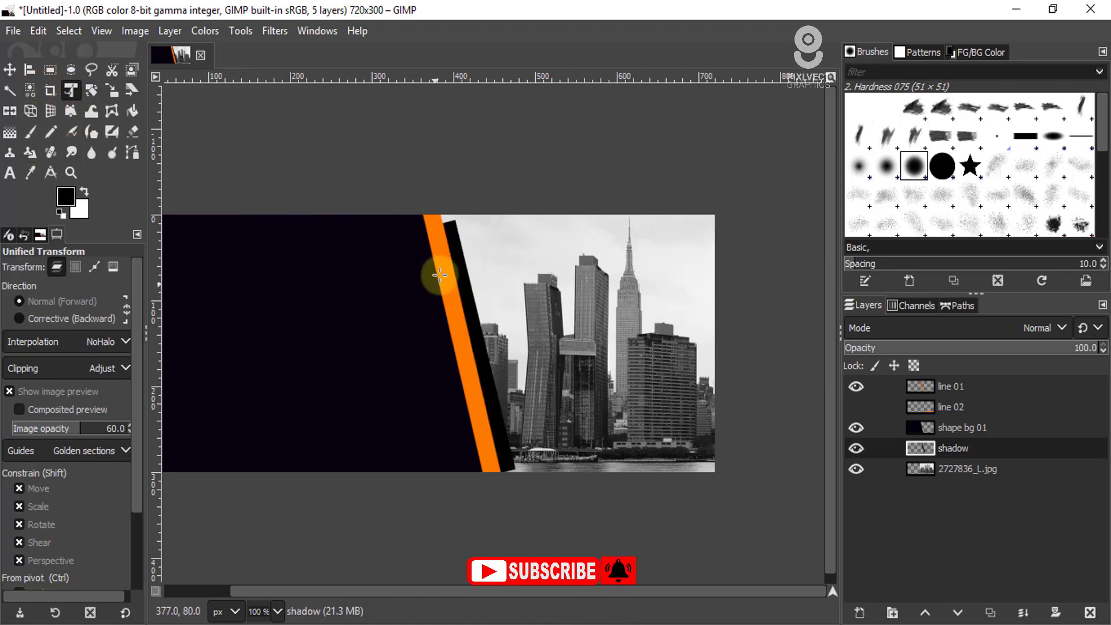
click(463, 247)
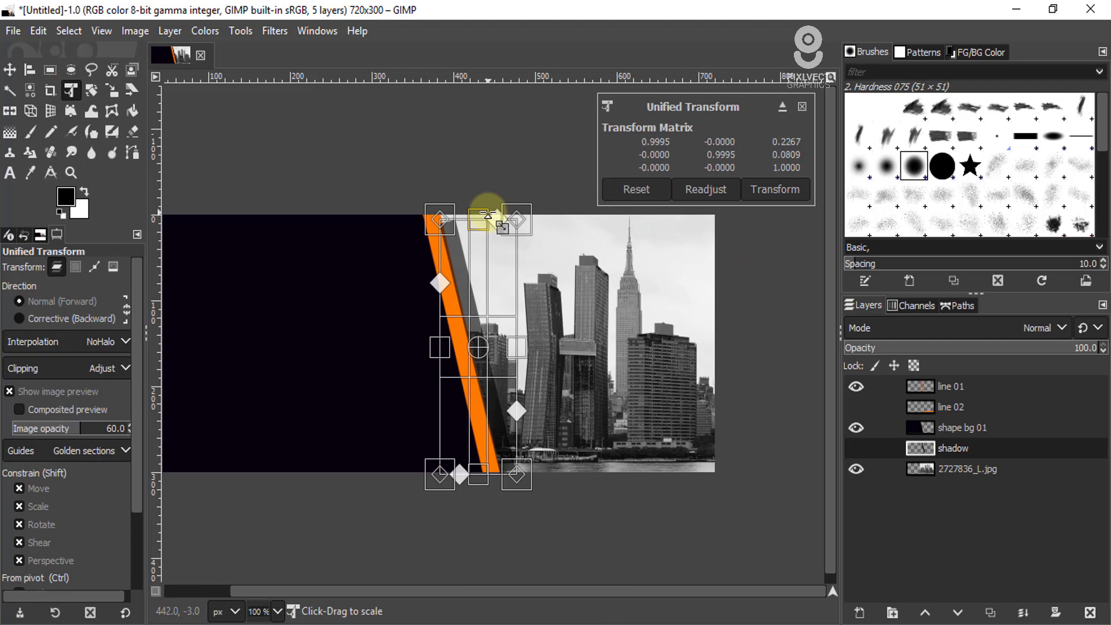
drag(487, 214, 488, 204)
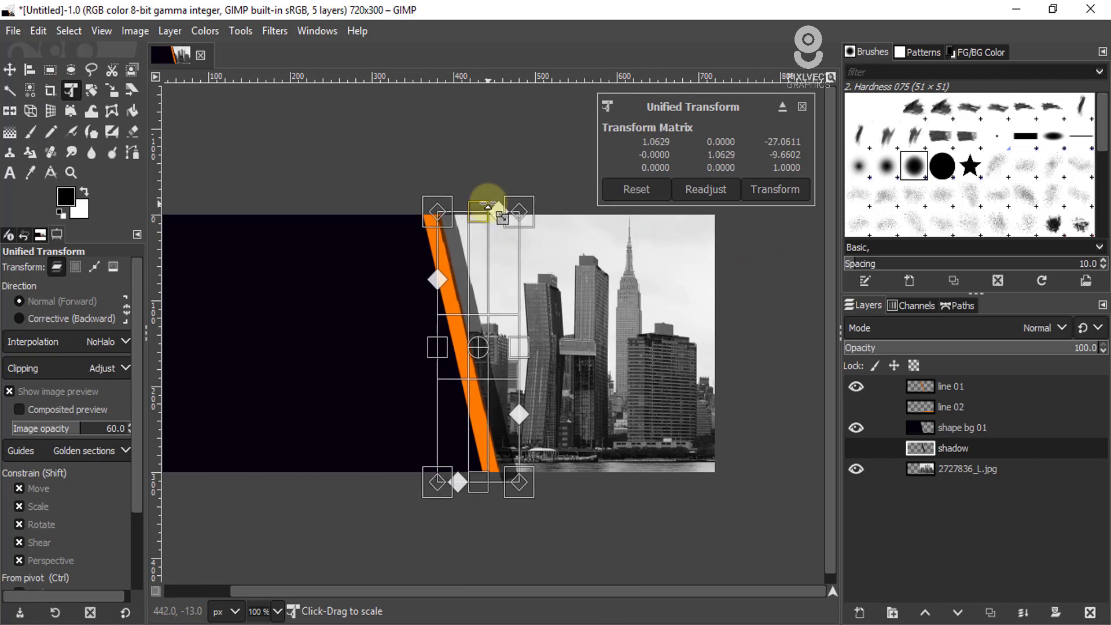
click(774, 191)
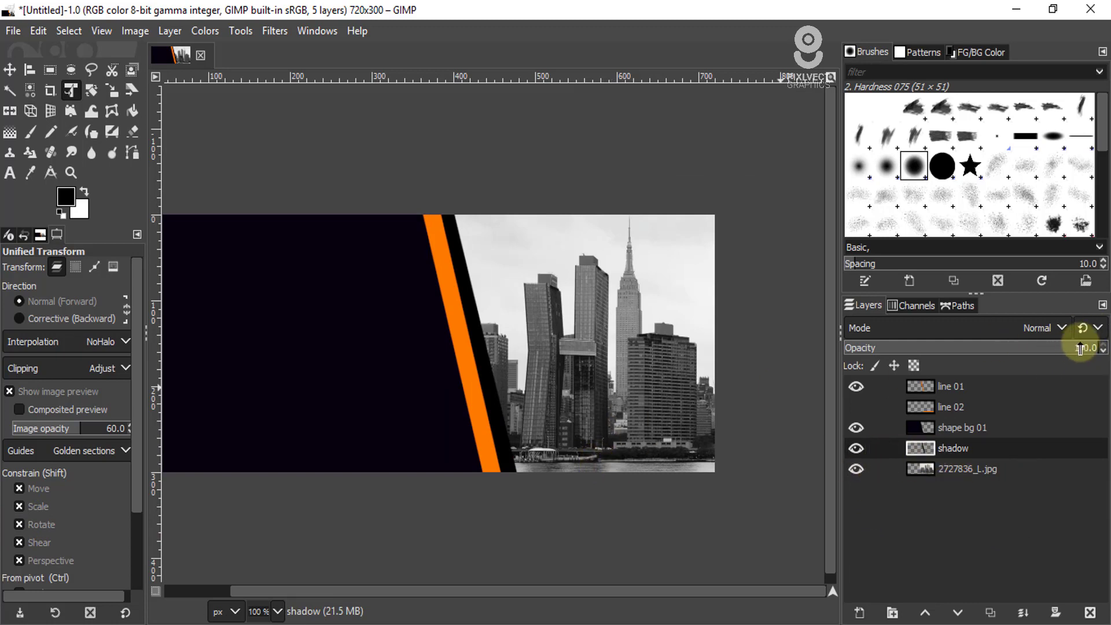
drag(1061, 350, 1028, 352)
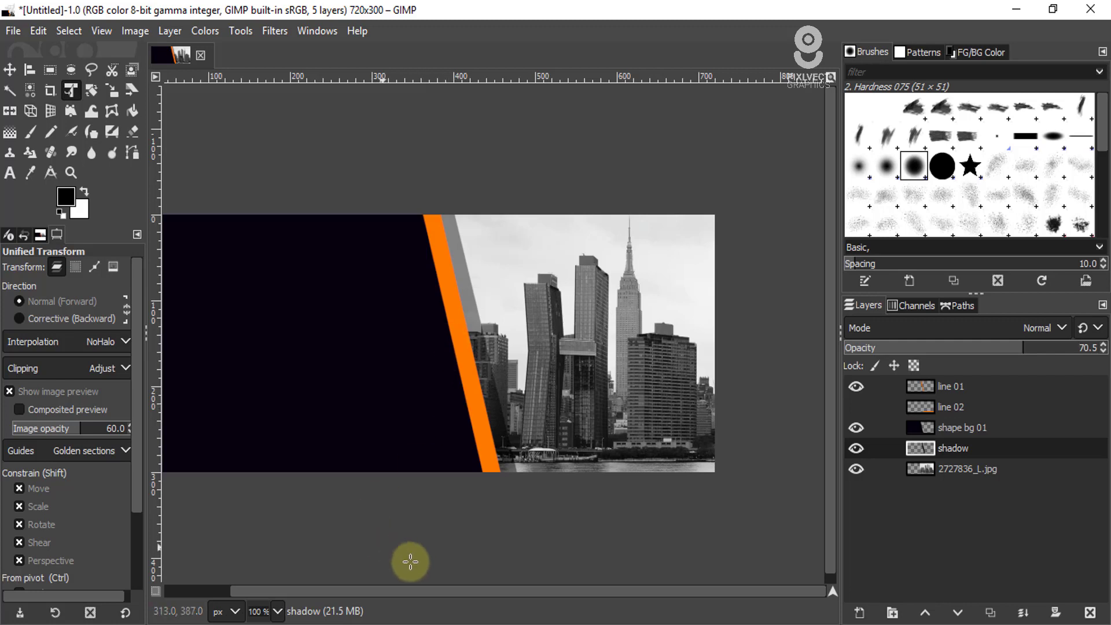
Step: Make layer line 02 visible and lower it beneath shape bg 01
click(10, 70)
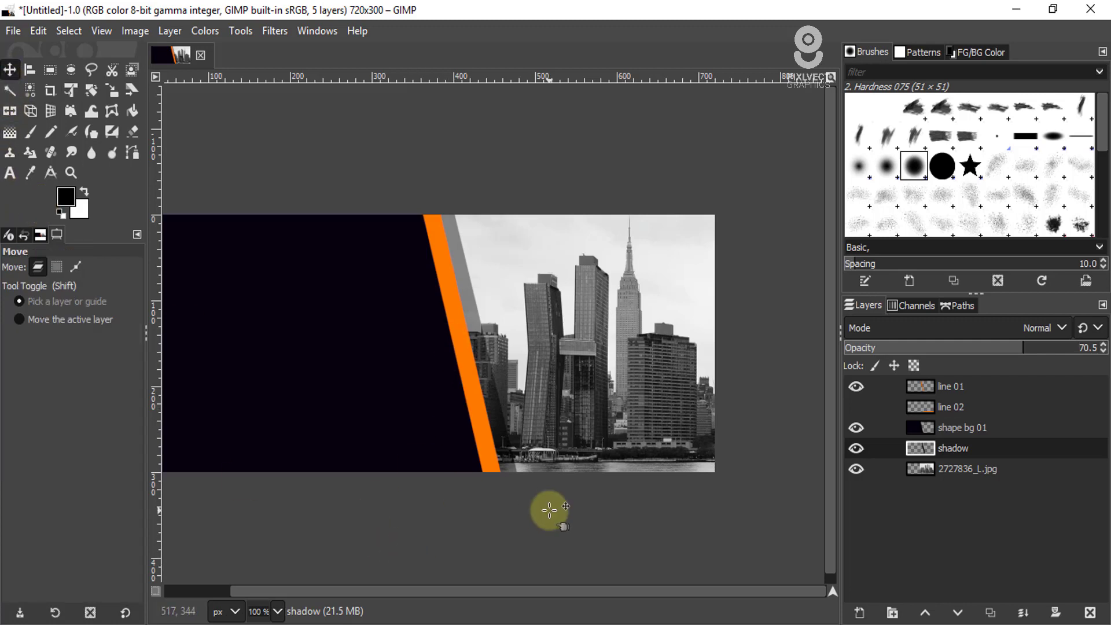
click(920, 407)
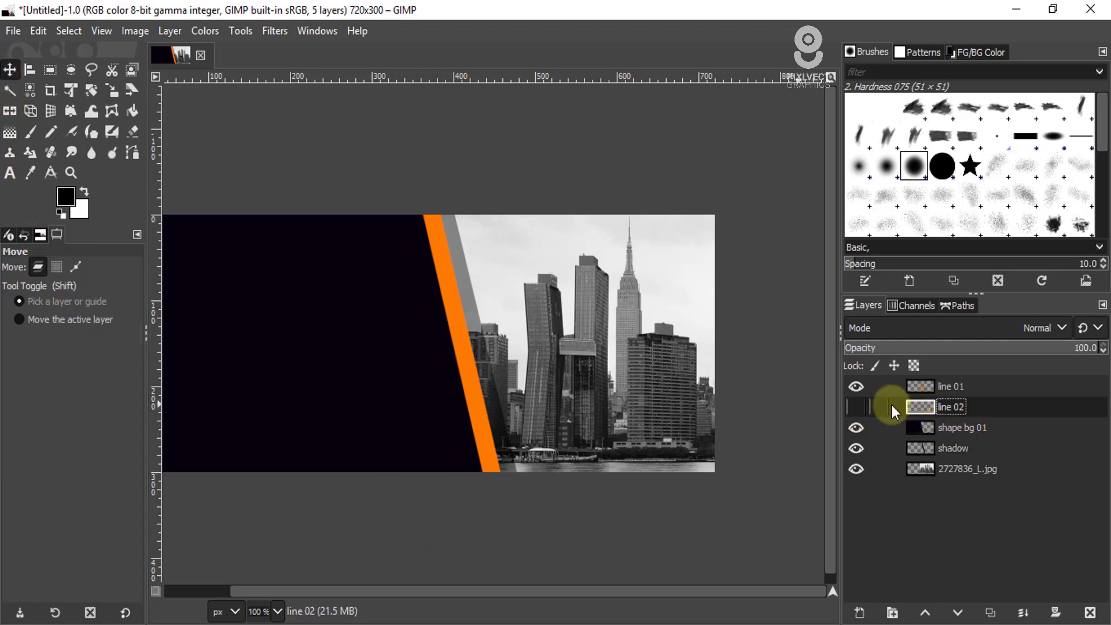
click(856, 408)
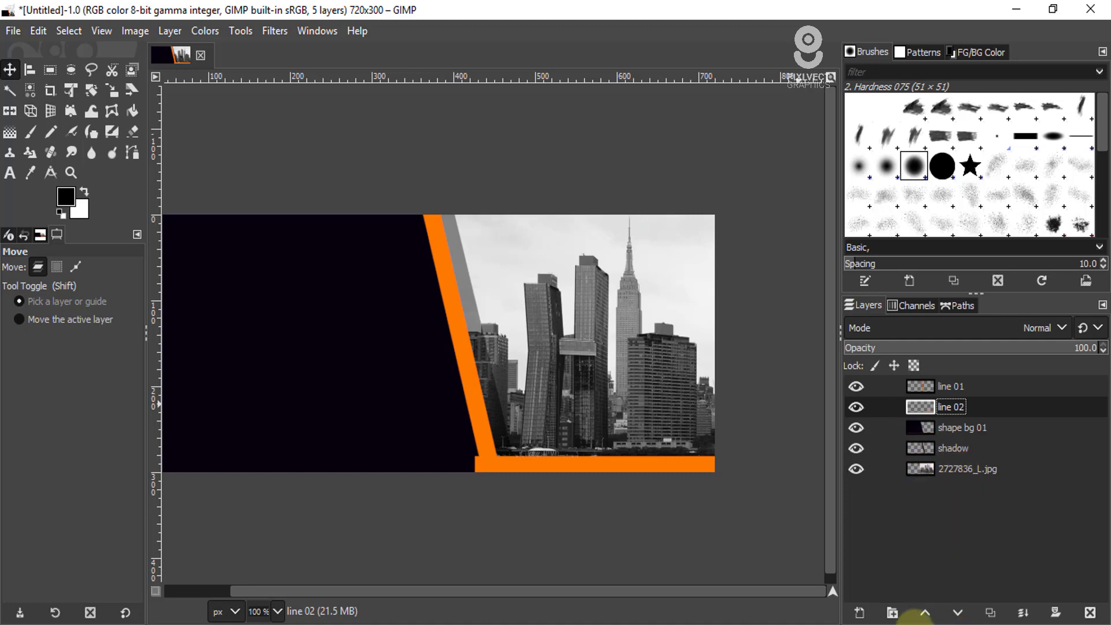
click(958, 613)
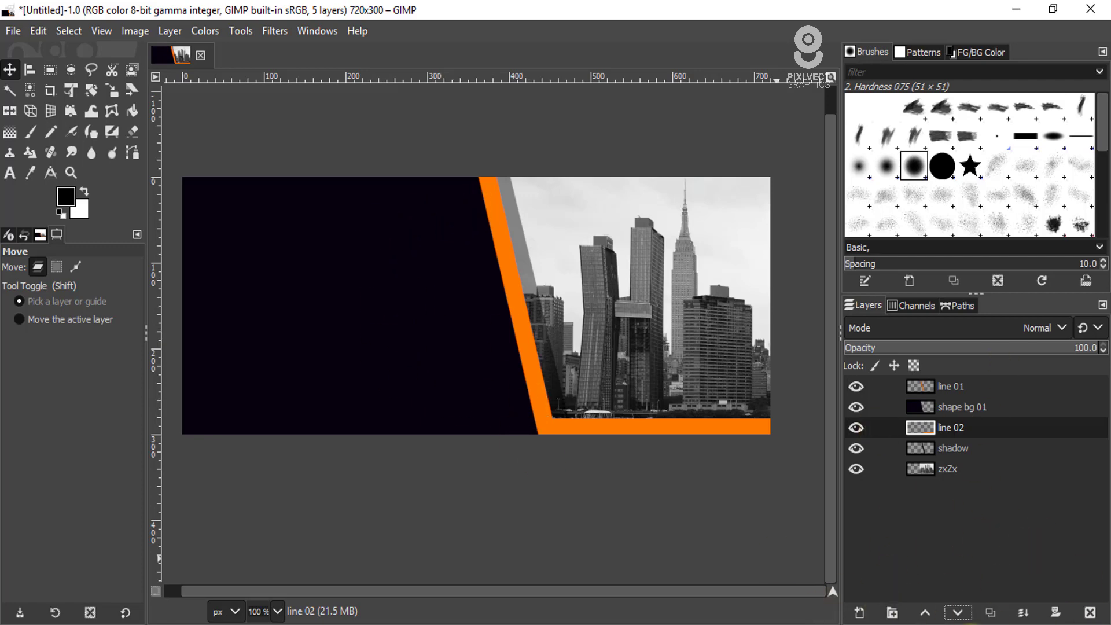
Step: Add a new transparent layer named shape 01
click(859, 612)
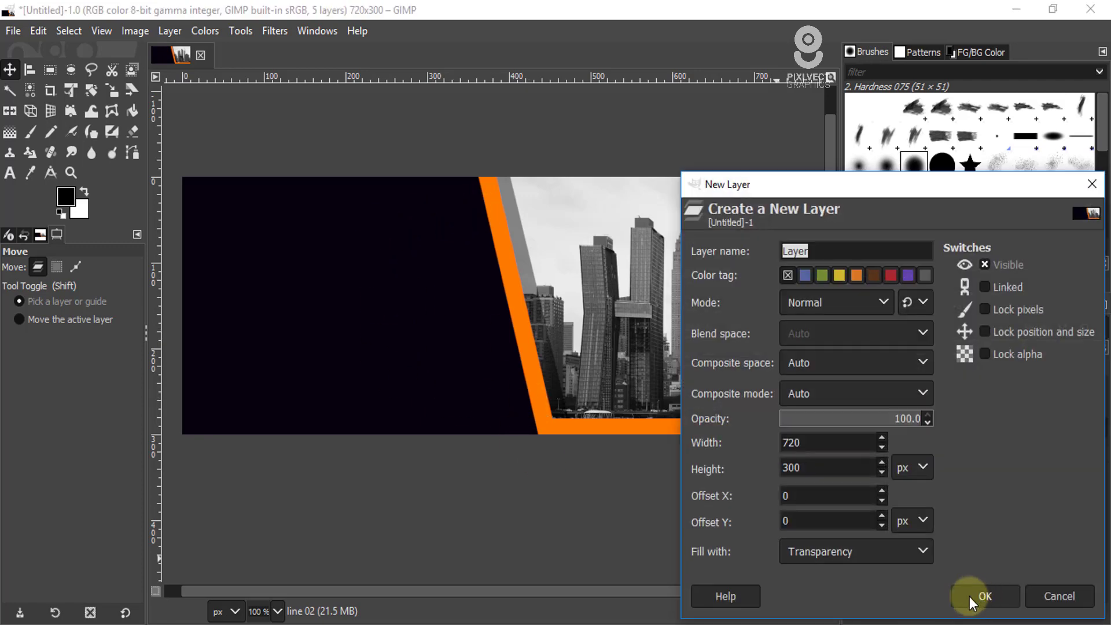
click(969, 595)
double_click(946, 427)
text(shape 0)
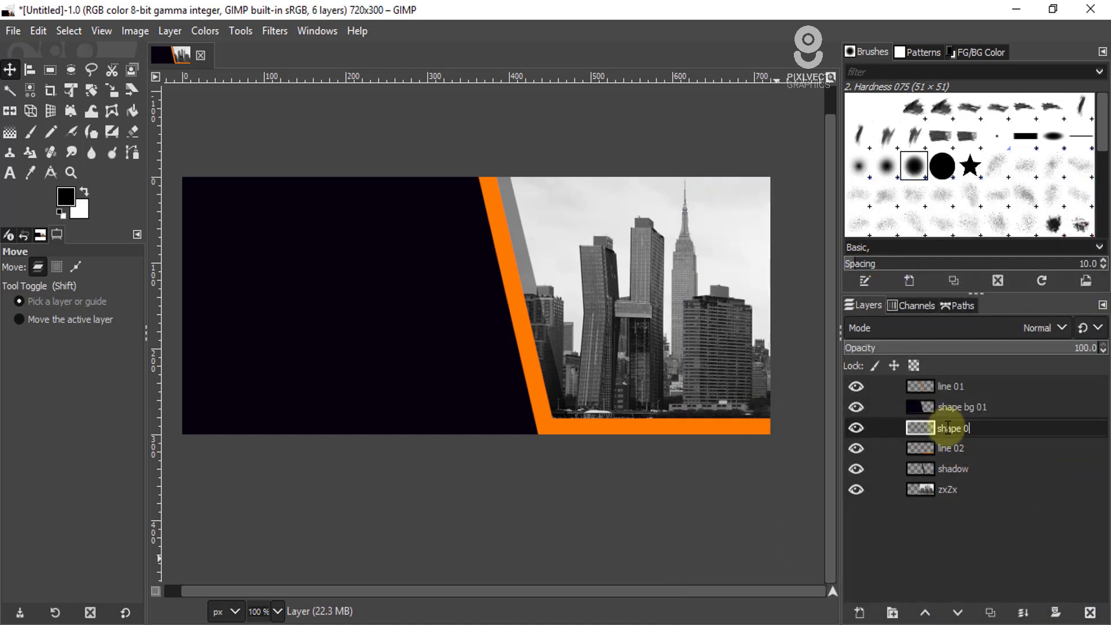
text(1)
key(Return)
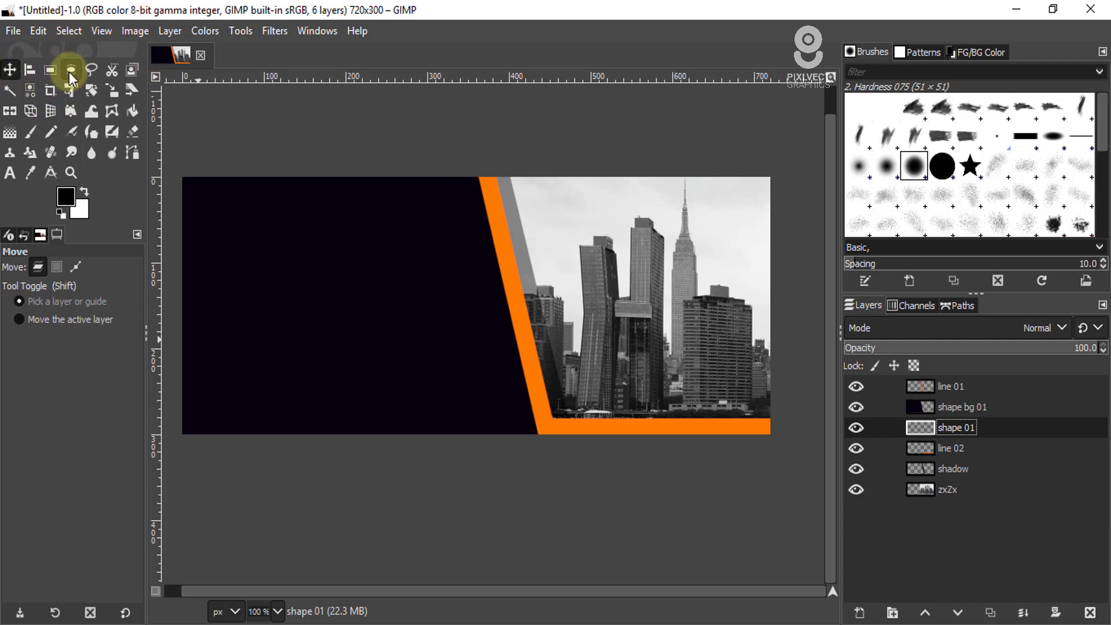
Step: Draw a 264×264 circular selection and fill it with white
click(71, 70)
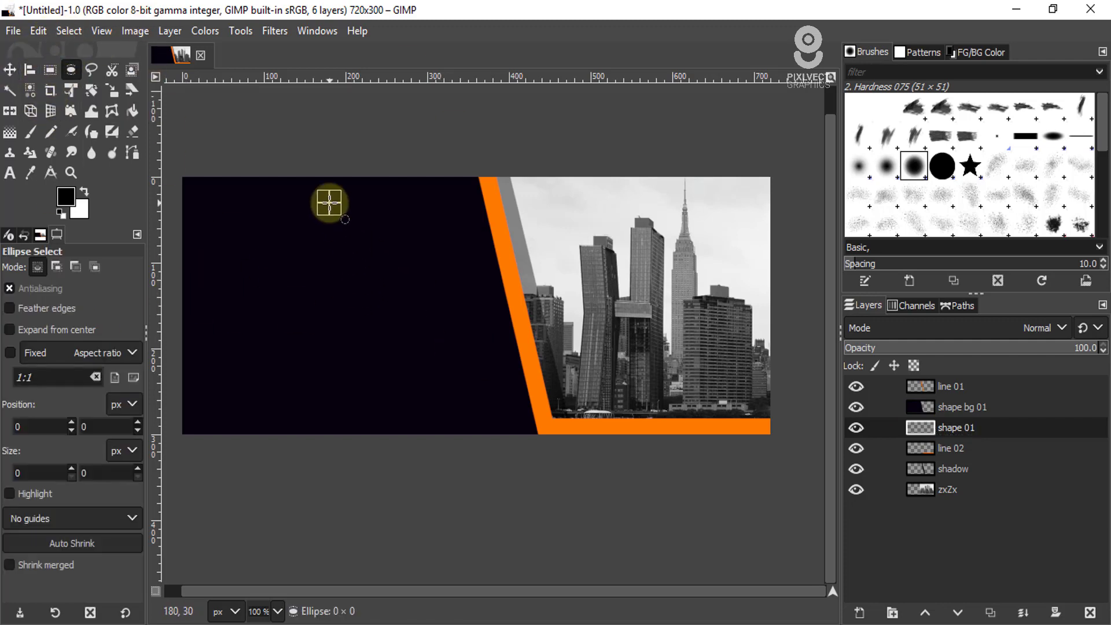
drag(331, 201, 343, 214)
drag(455, 333, 545, 428)
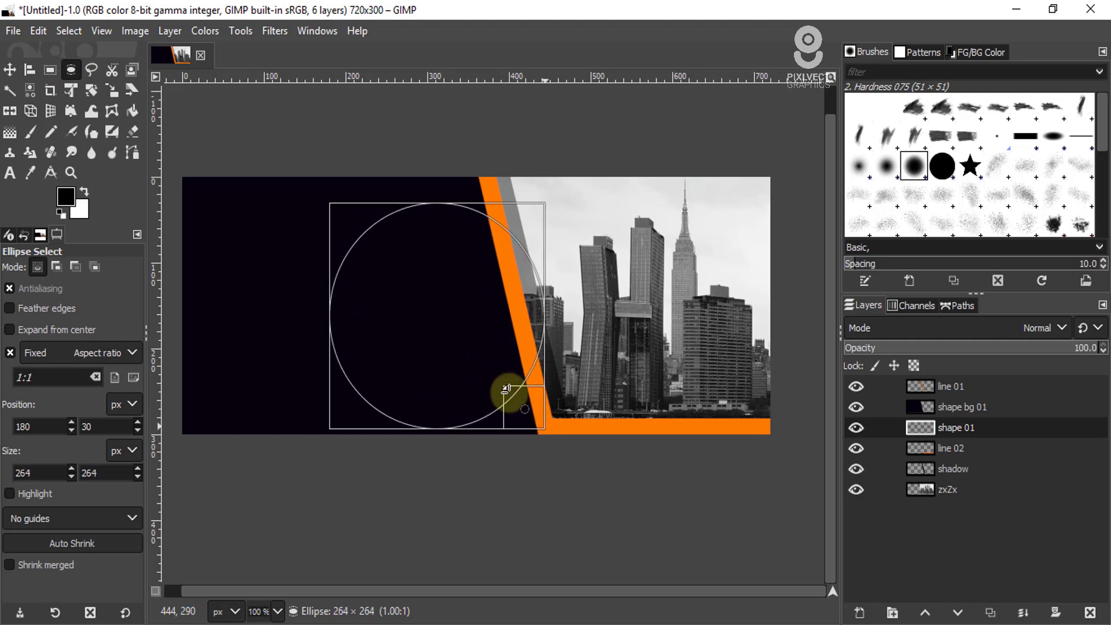
drag(458, 322, 484, 337)
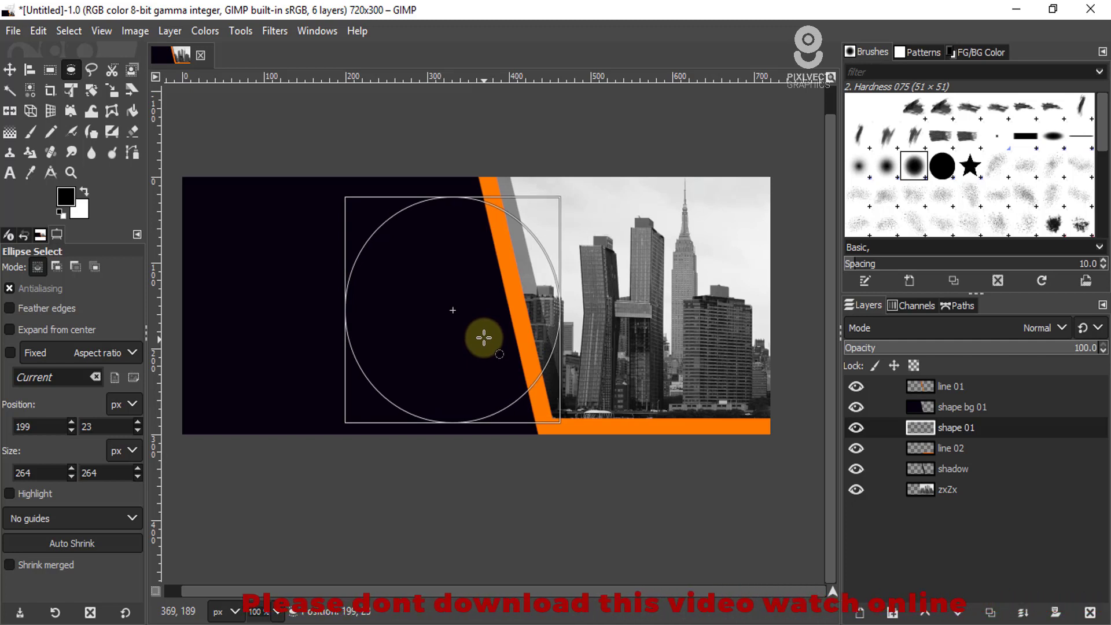
drag(483, 338, 481, 334)
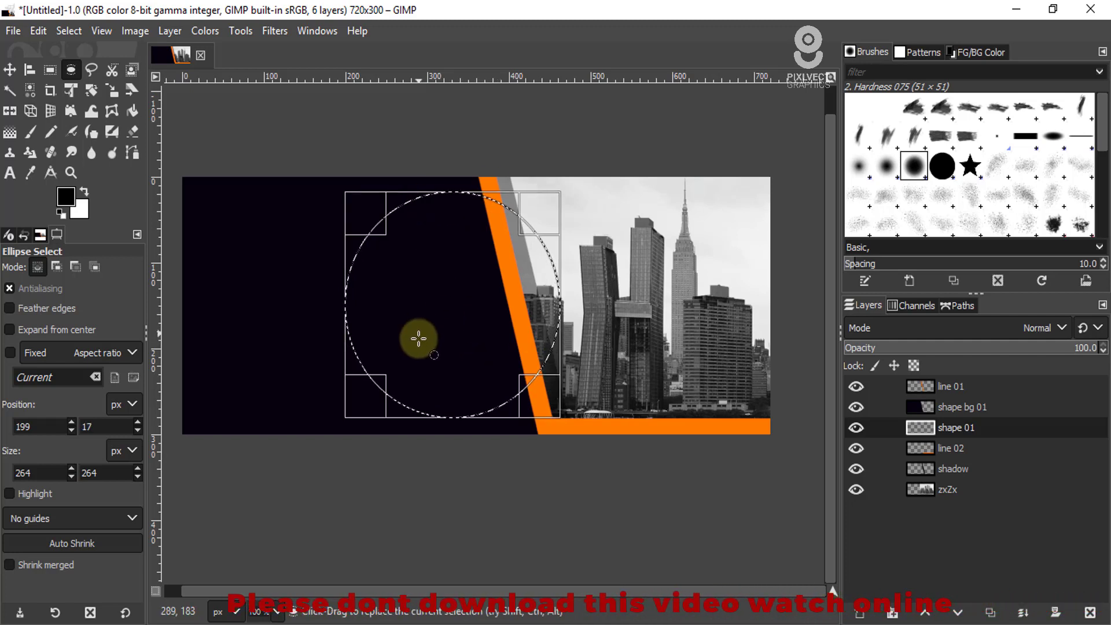
click(84, 191)
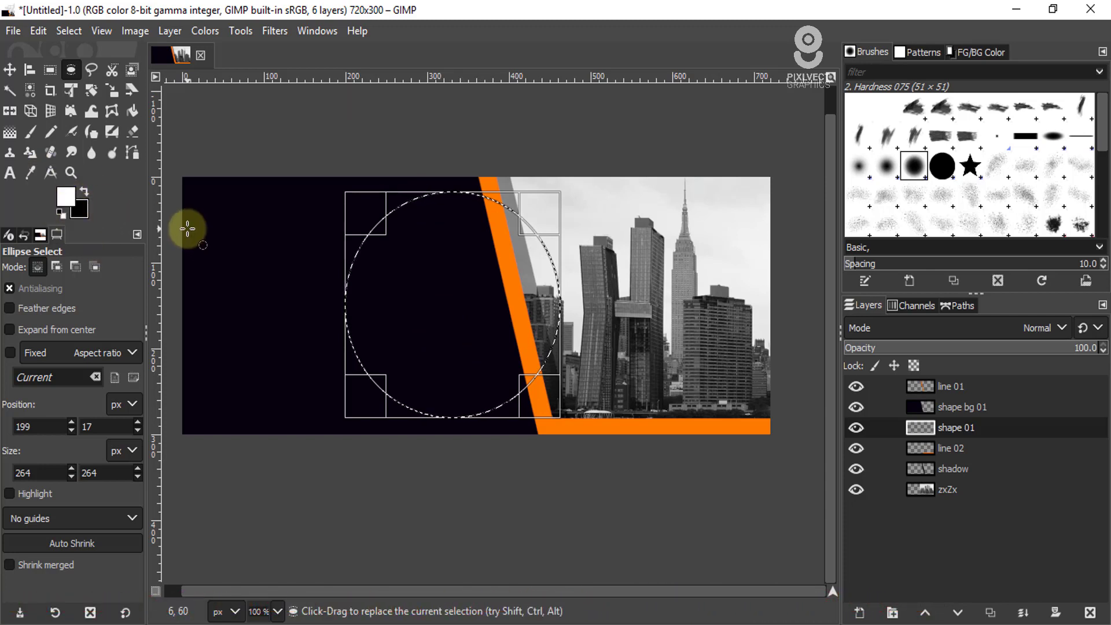
key(ctrl+comma)
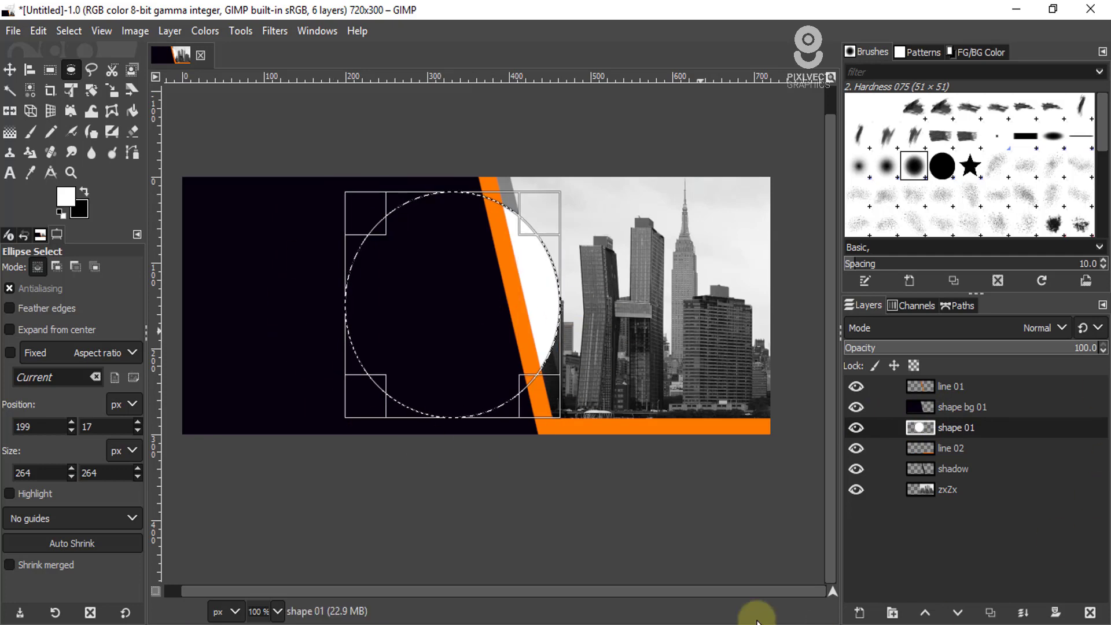
Step: Add a 'shape 01 stroke' layer at the top and raise shape 01 above the dark shape
click(859, 612)
click(961, 593)
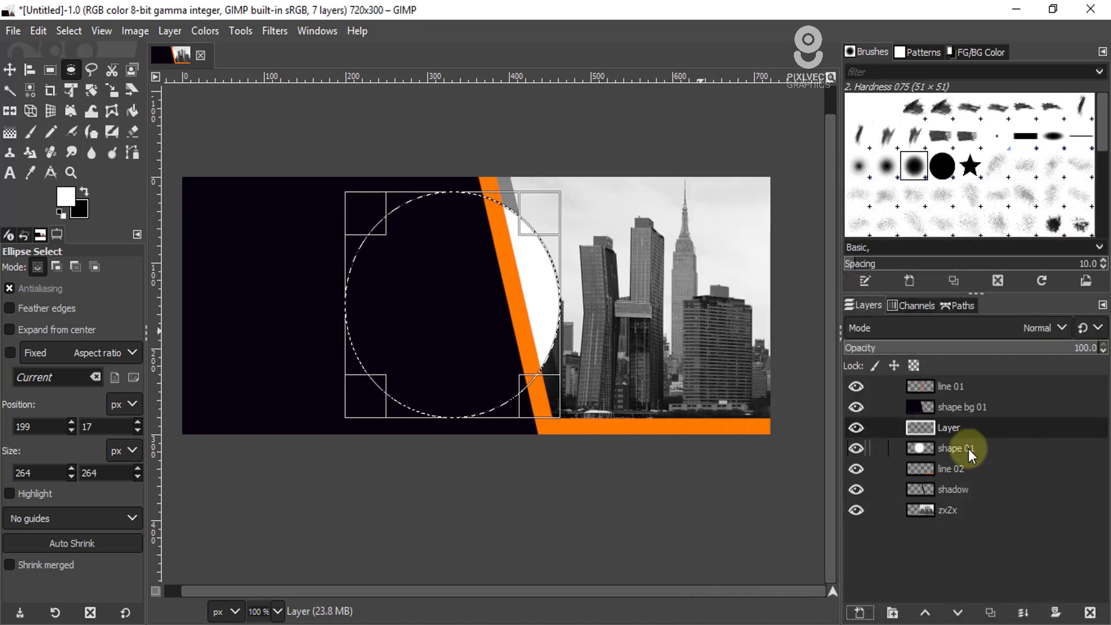
double_click(953, 427)
text(shape 01 stroke)
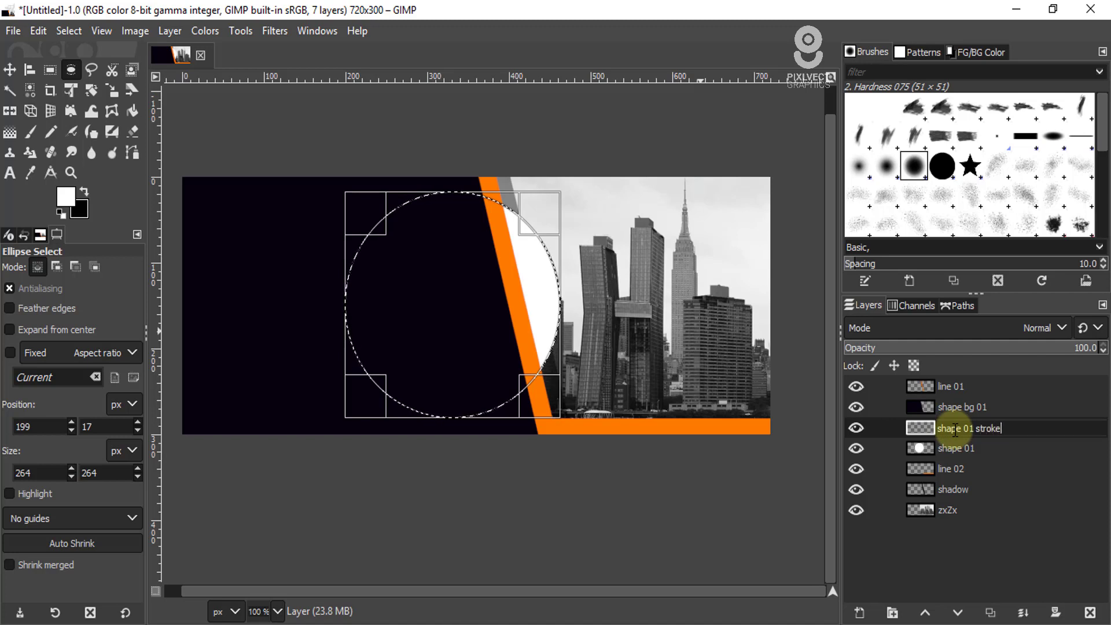
key(Return)
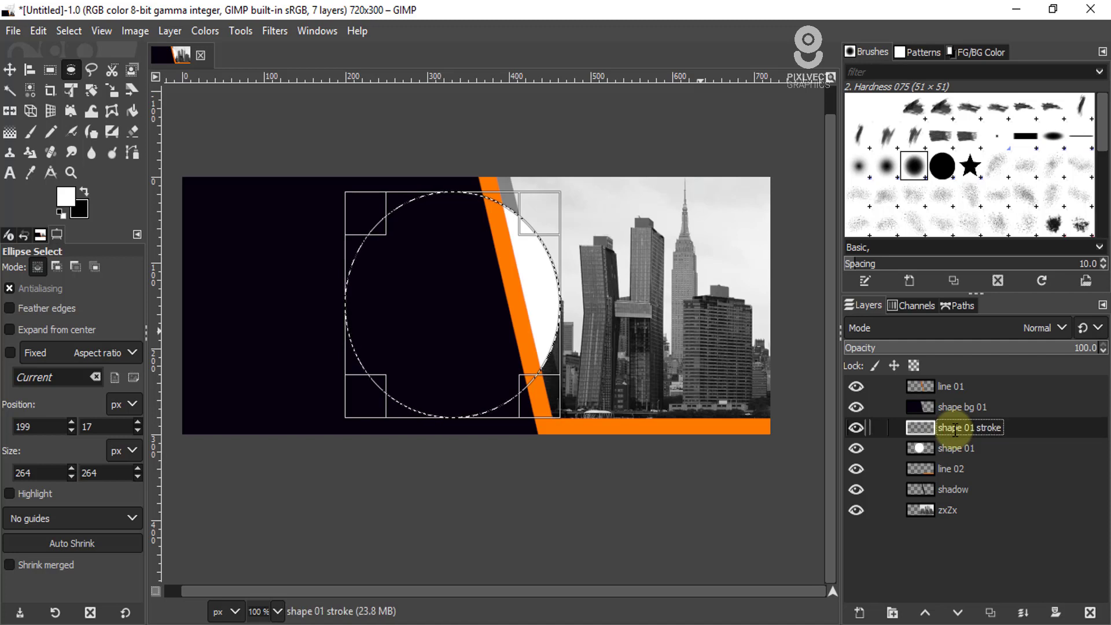
click(931, 615)
click(925, 613)
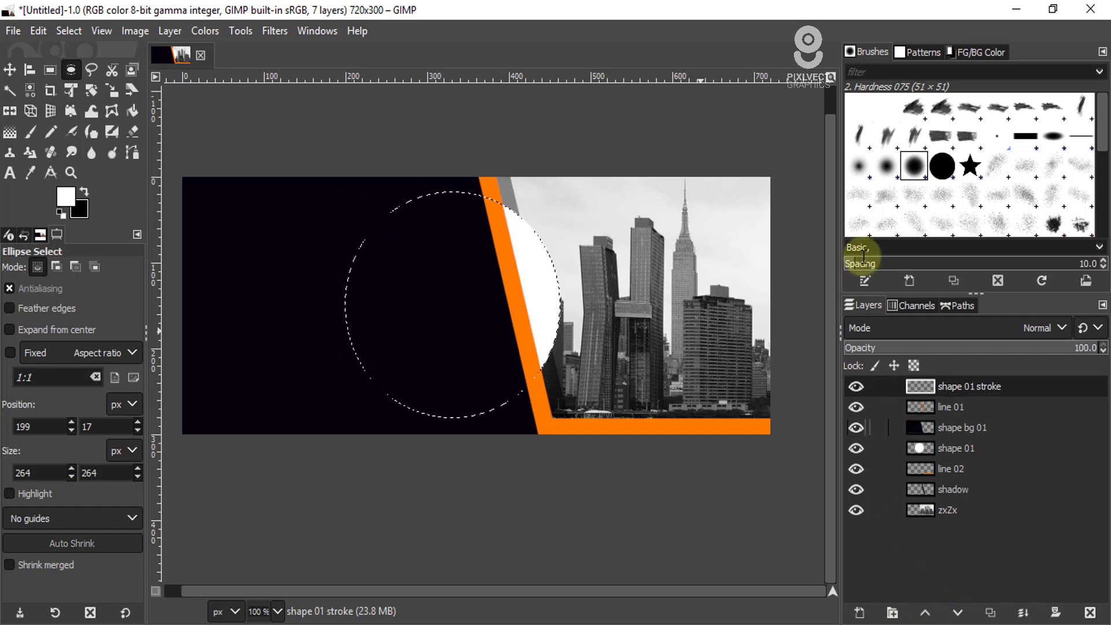
click(928, 447)
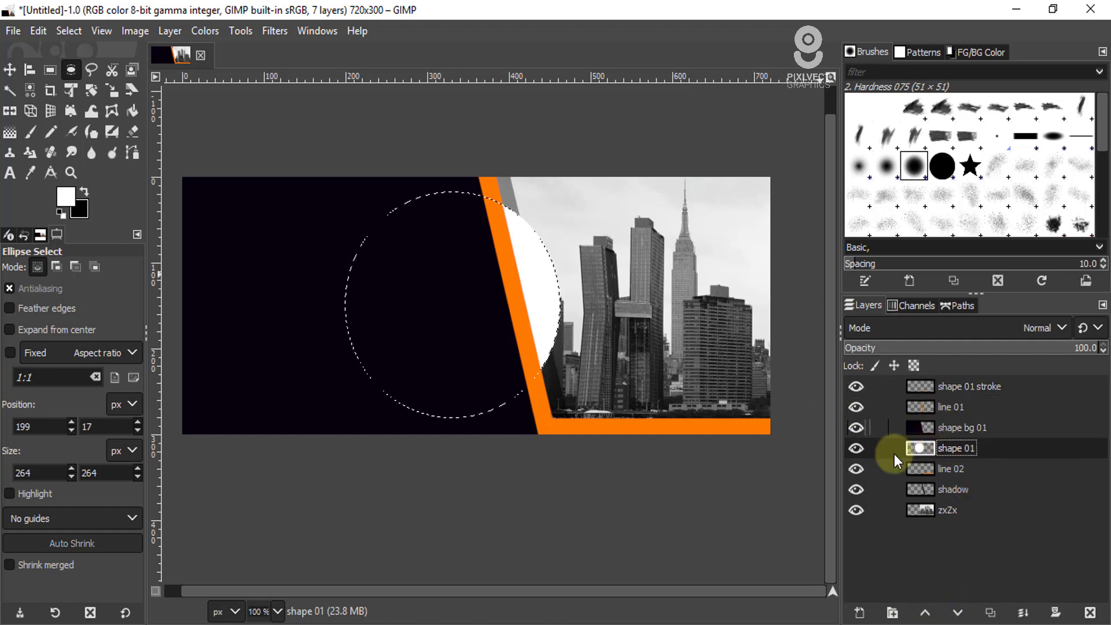
click(924, 612)
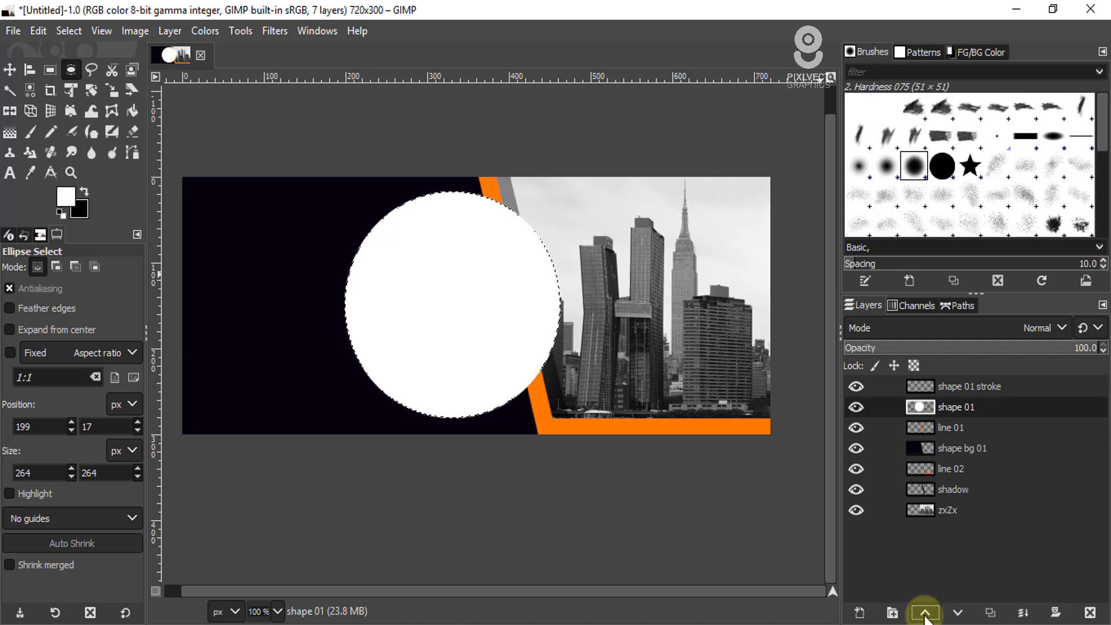
Step: Activate shape 01 stroke and set the foreground colour to orange ff7900
click(879, 386)
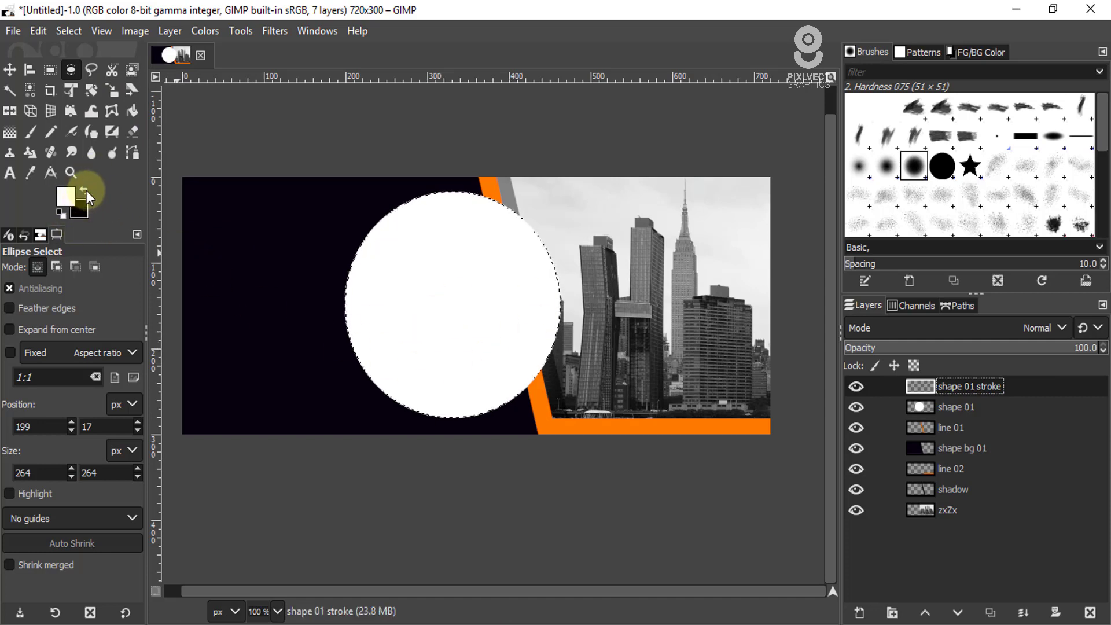
click(66, 197)
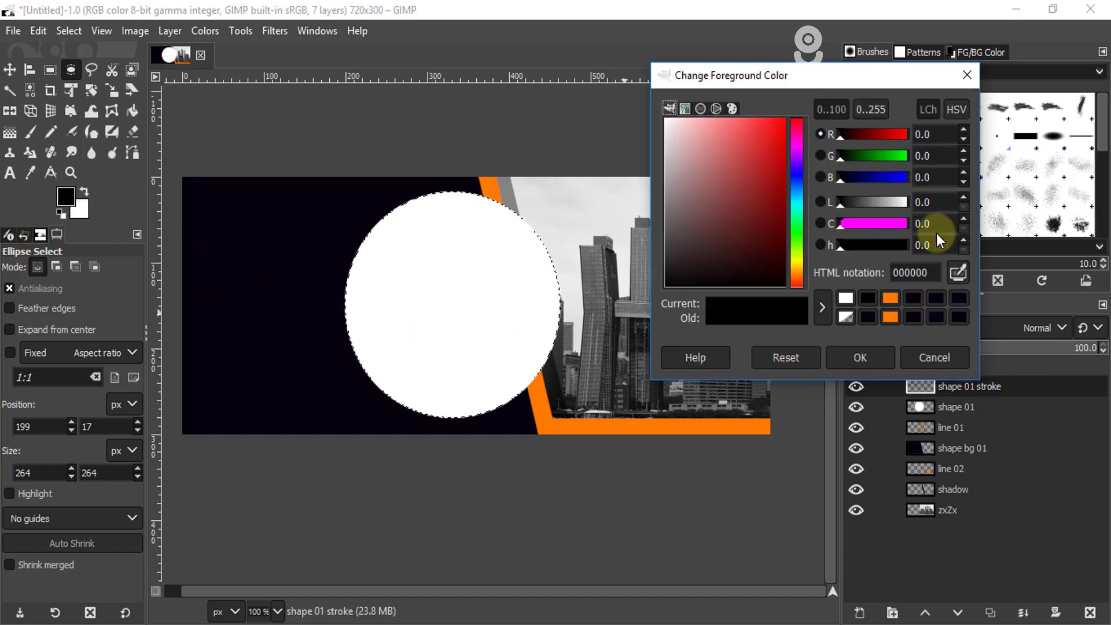
click(893, 313)
click(789, 353)
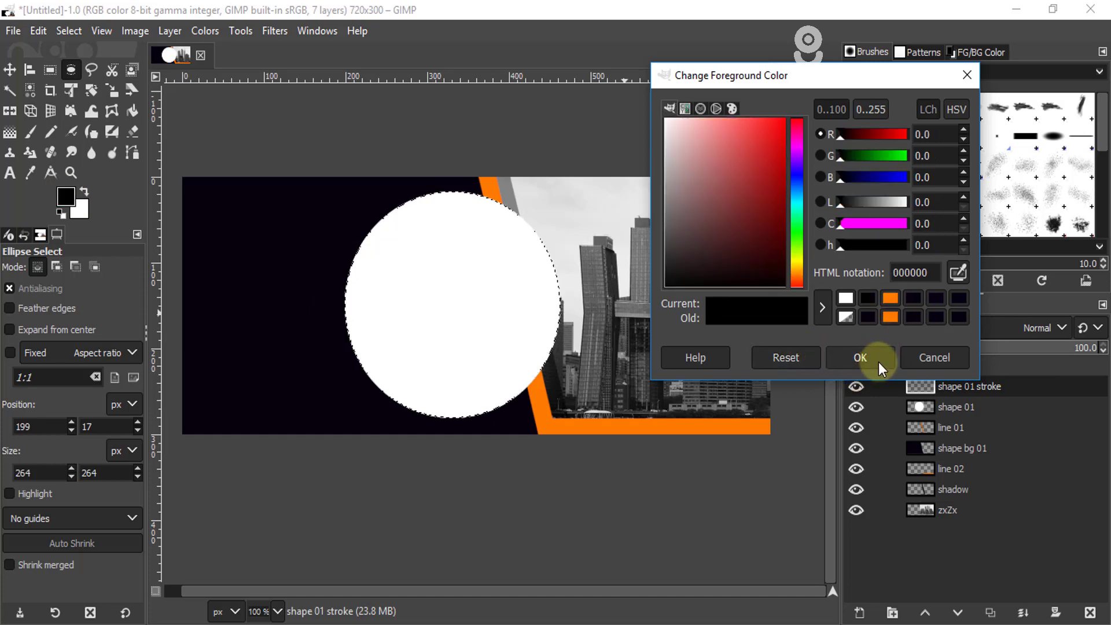
click(889, 306)
click(872, 366)
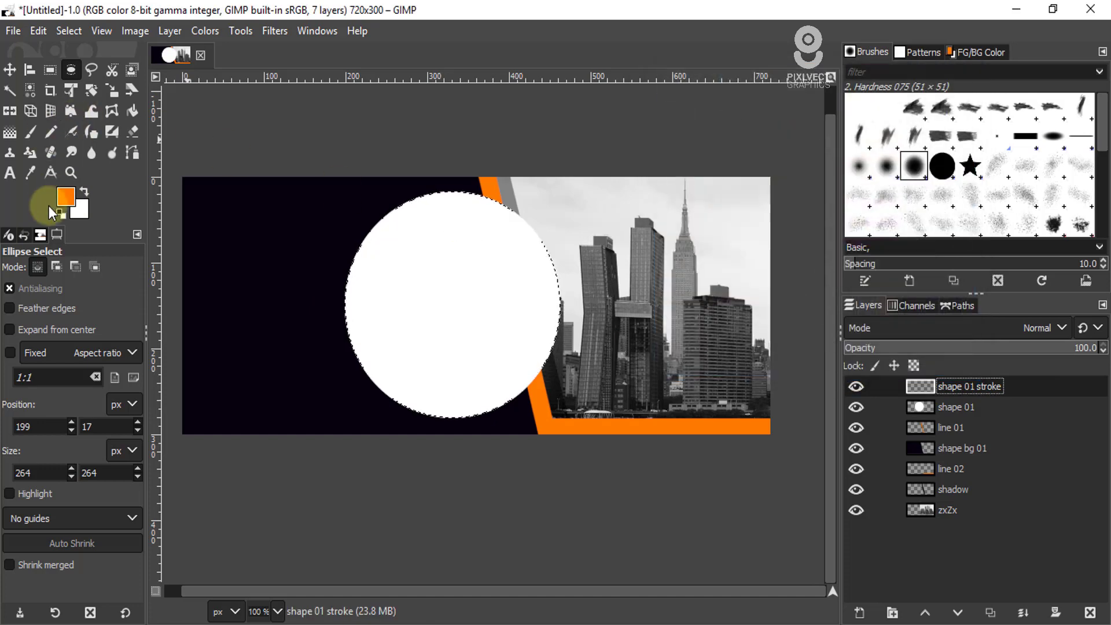
Step: Stroke the circle selection with a thick orange ring, deselect, and make shape bg 01 active
click(39, 31)
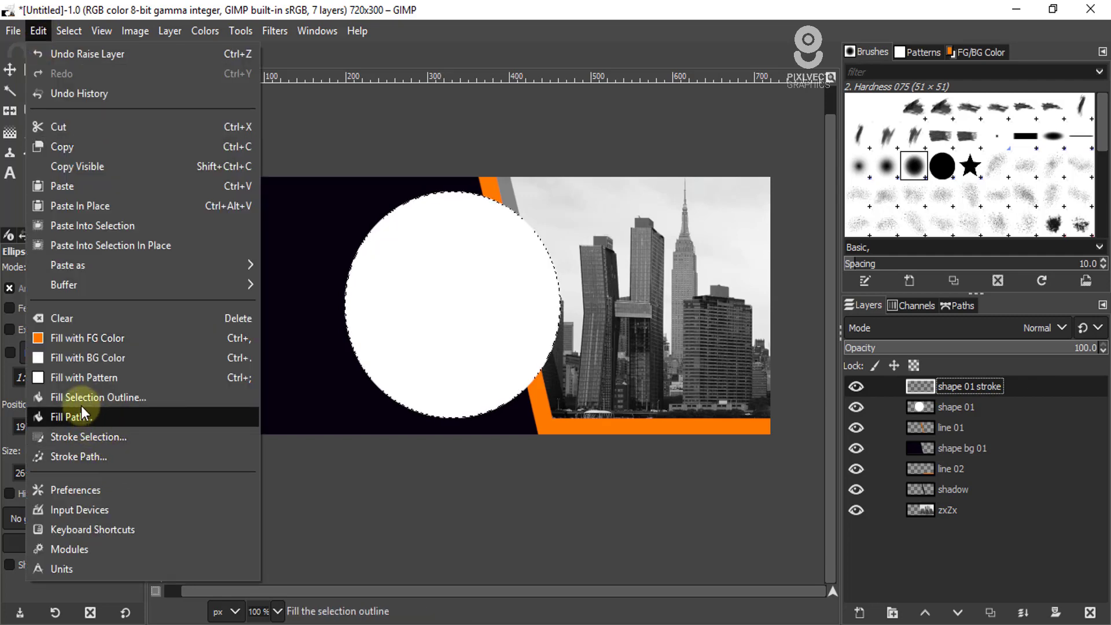
click(85, 438)
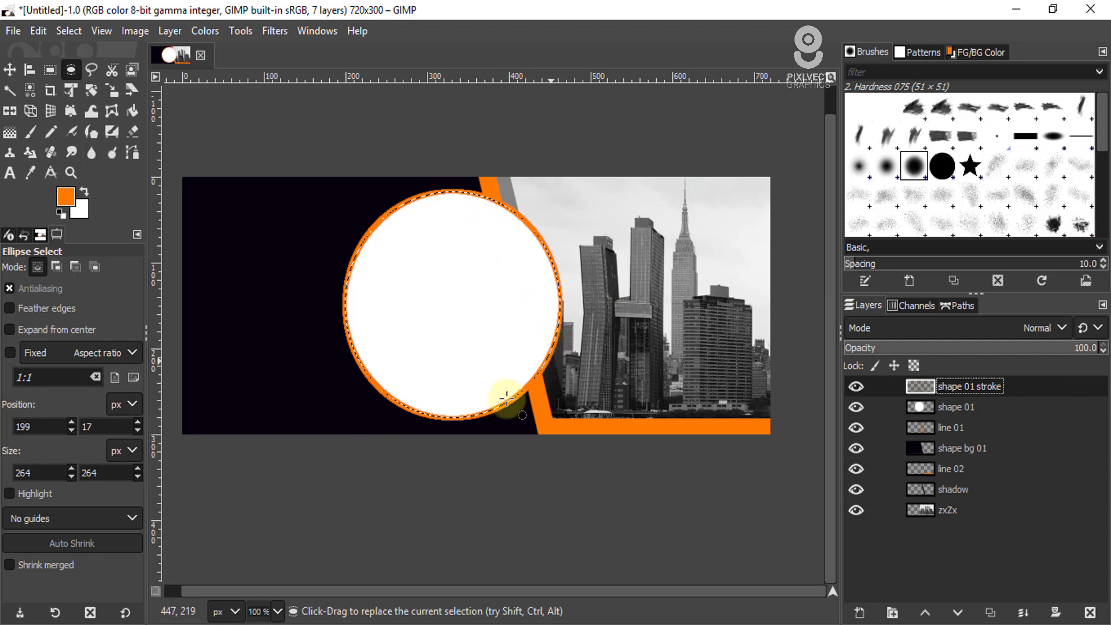
click(68, 30)
click(88, 76)
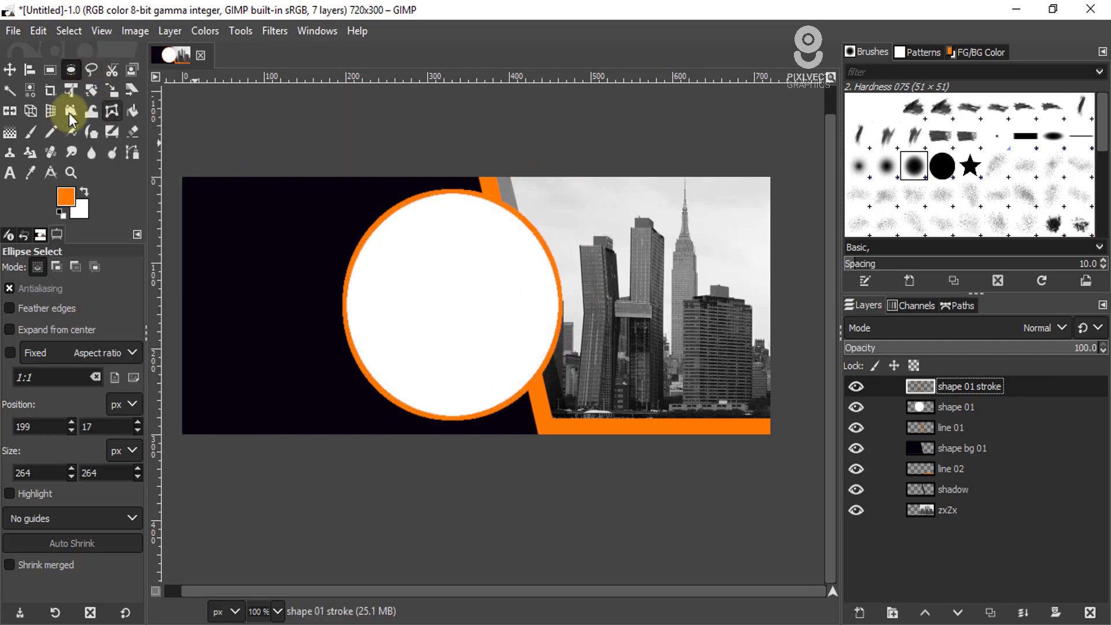
click(17, 73)
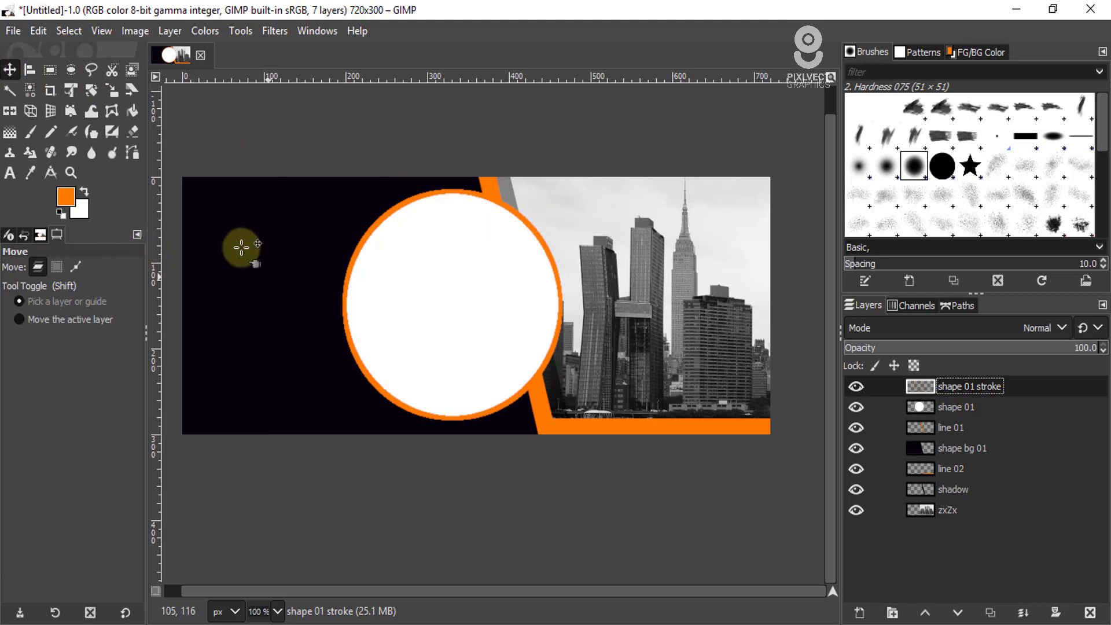
click(224, 208)
click(224, 209)
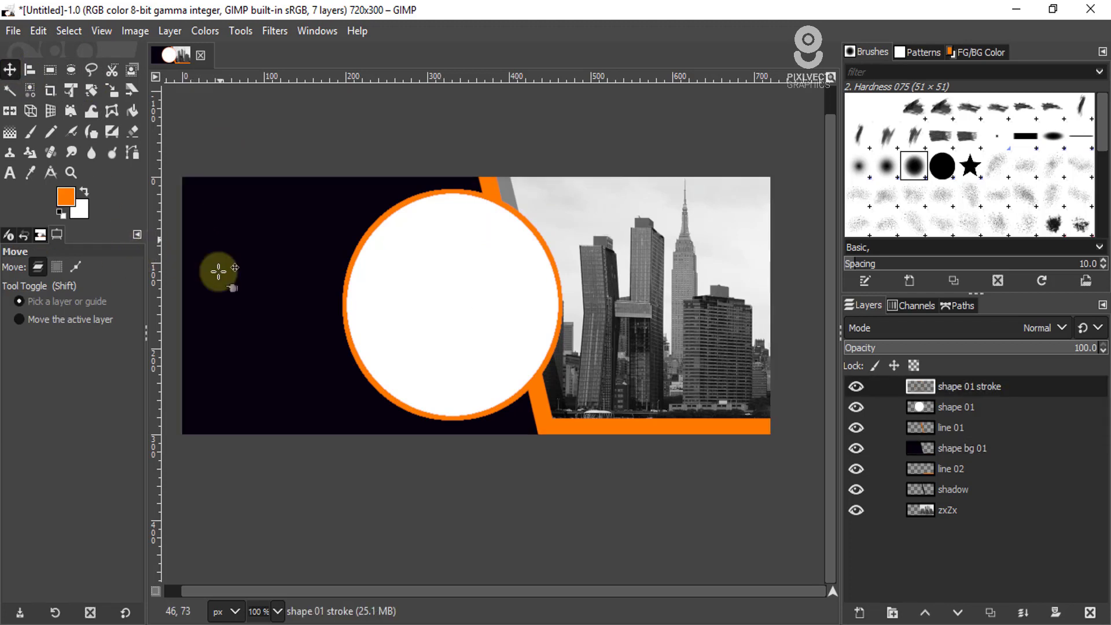
click(921, 447)
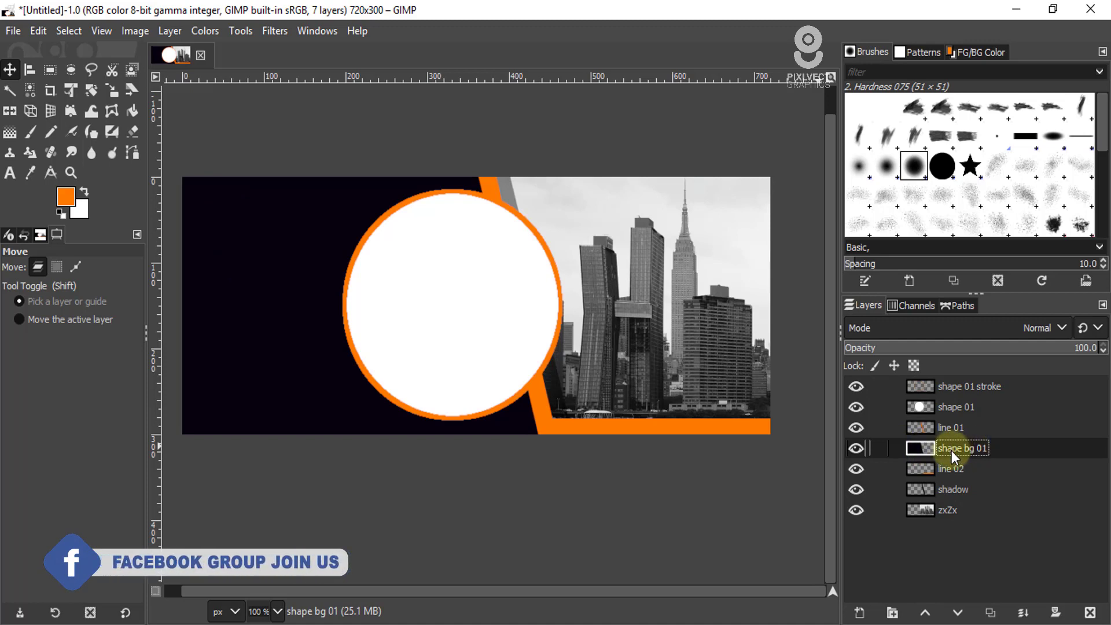
Step: Delete everything outside shape bg 01's alpha from shape 01 and shape 01 stroke, then deselect
right_click(921, 447)
click(978, 534)
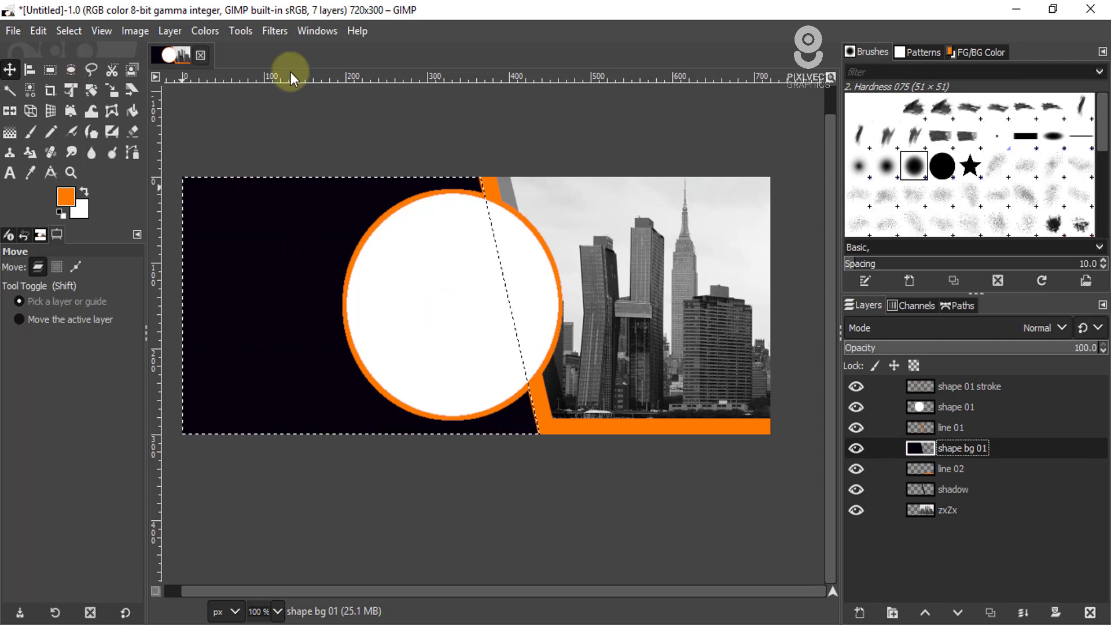
click(68, 30)
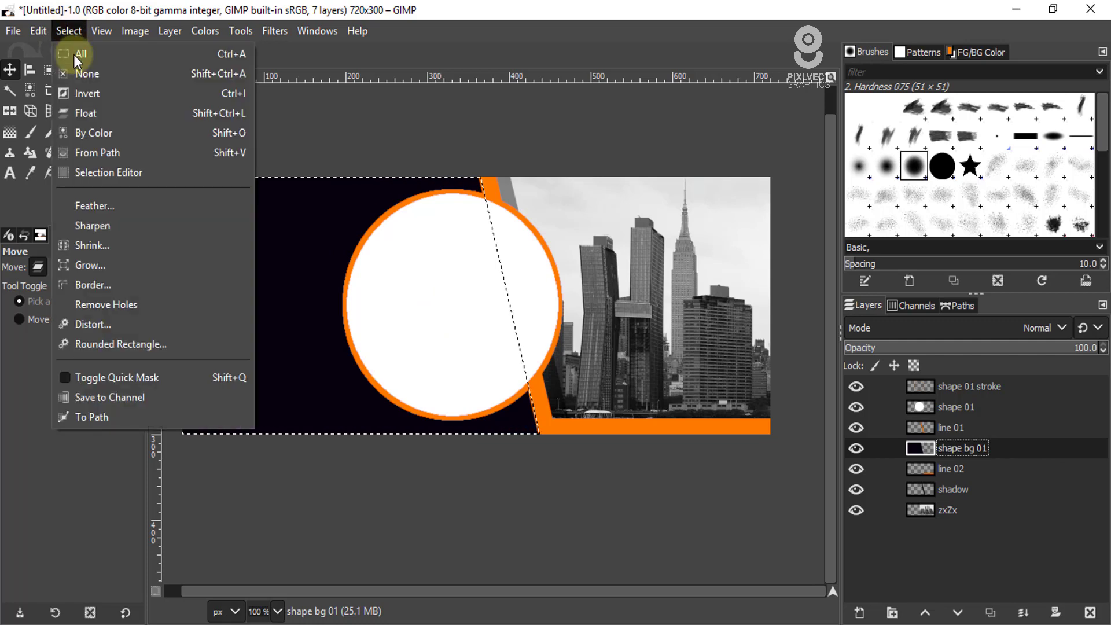
click(82, 93)
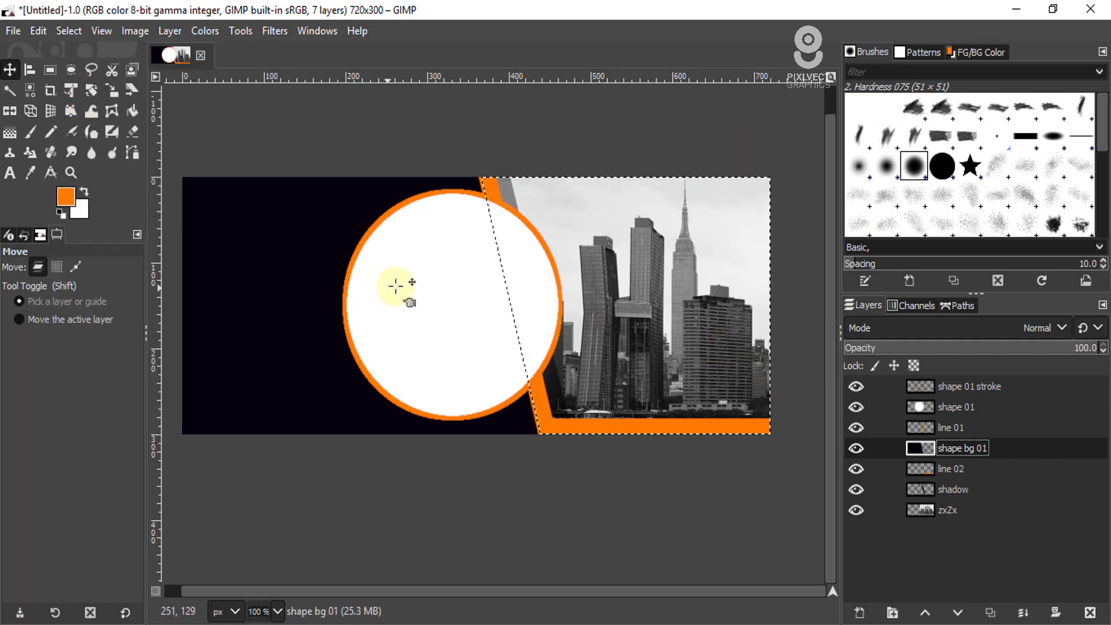
click(929, 404)
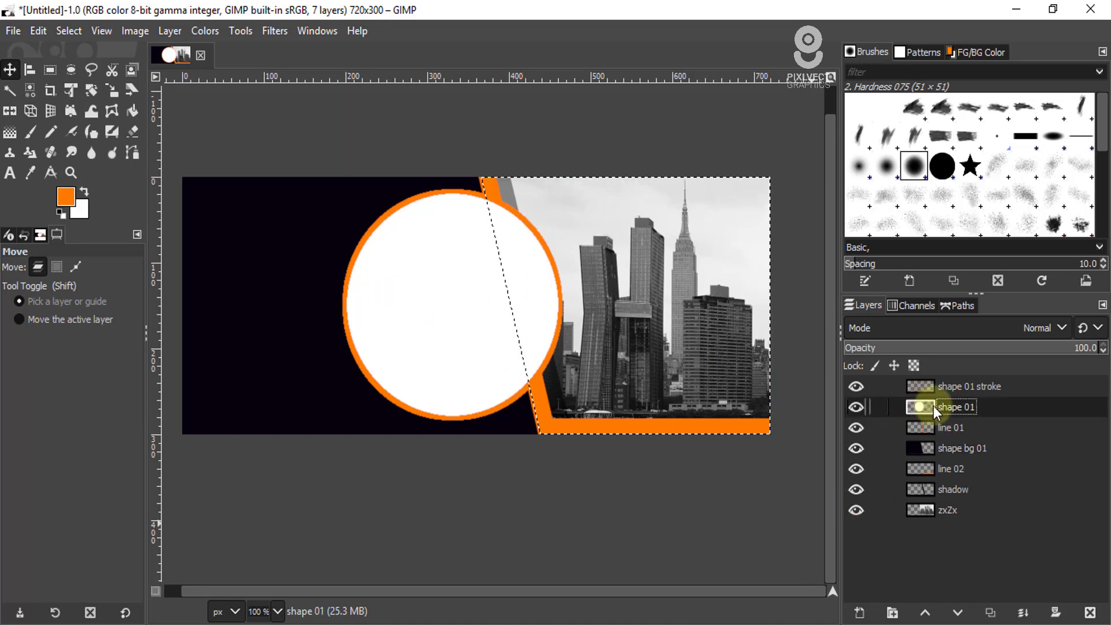
key(Delete)
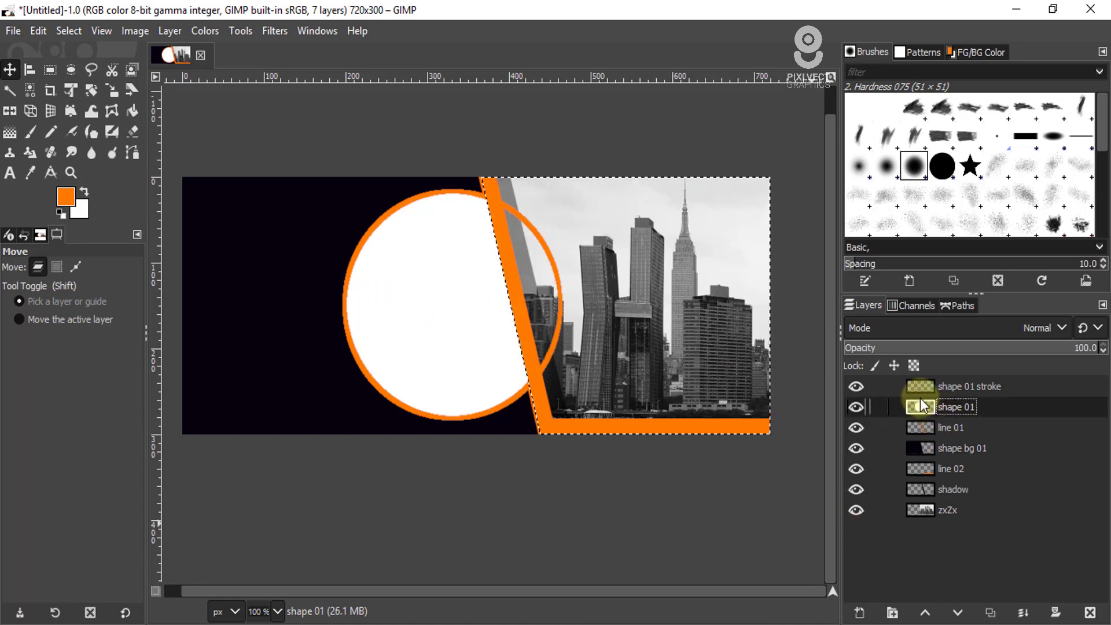
click(944, 389)
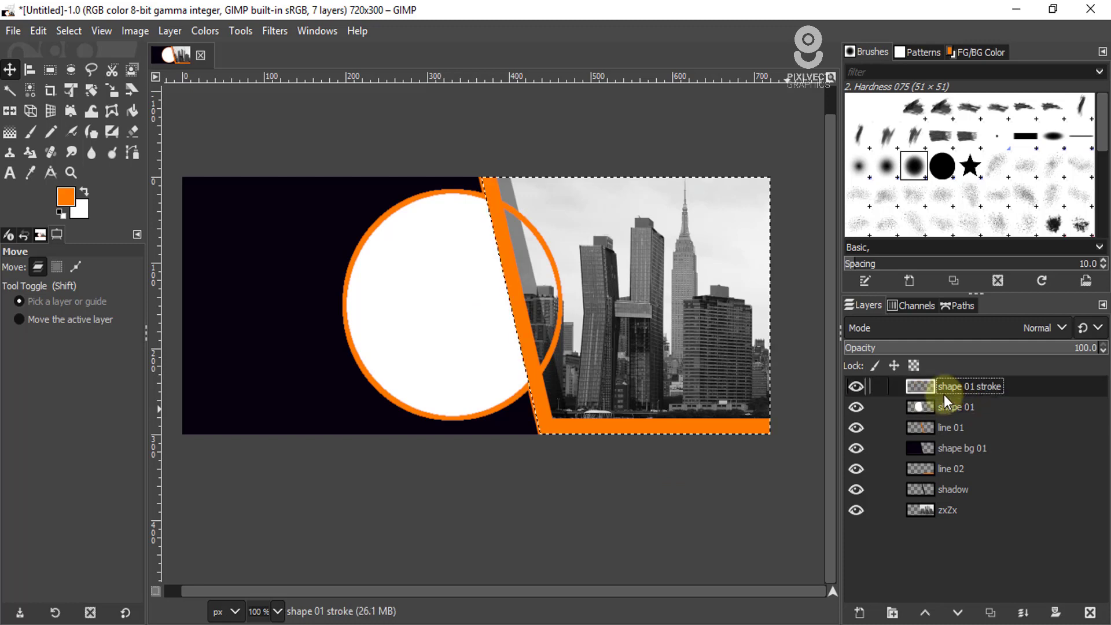
key(Delete)
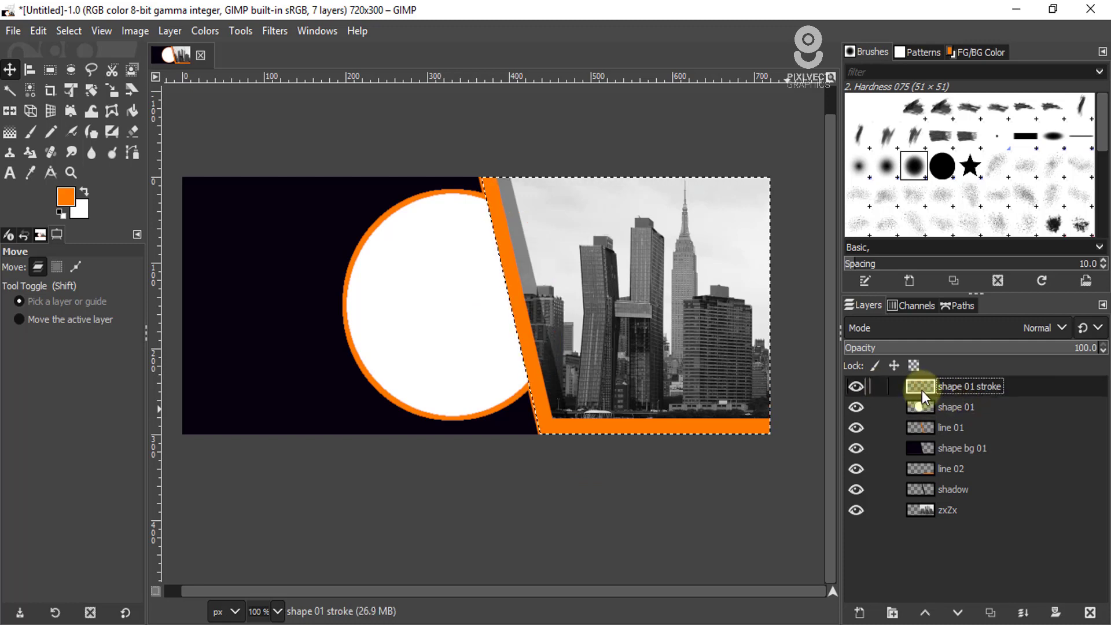
click(68, 31)
click(70, 72)
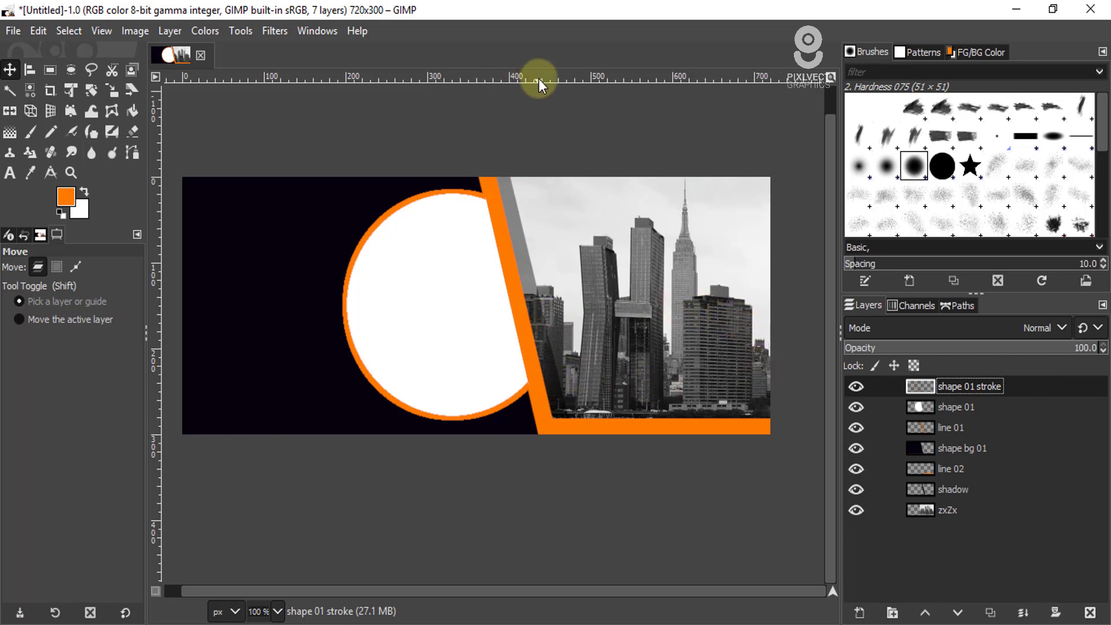
Step: Add two horizontal guides across the lower middle and a new transparent top layer
mouse_move(539, 78)
mouse_down()
mouse_move(591, 281)
mouse_move(542, 379)
mouse_up()
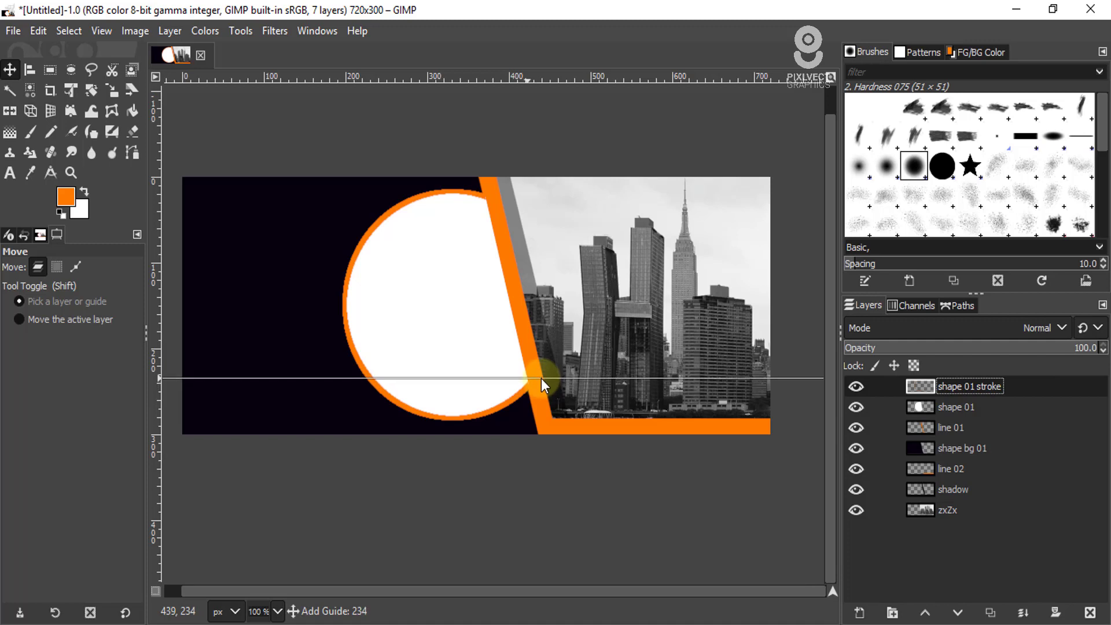
drag(599, 80, 531, 329)
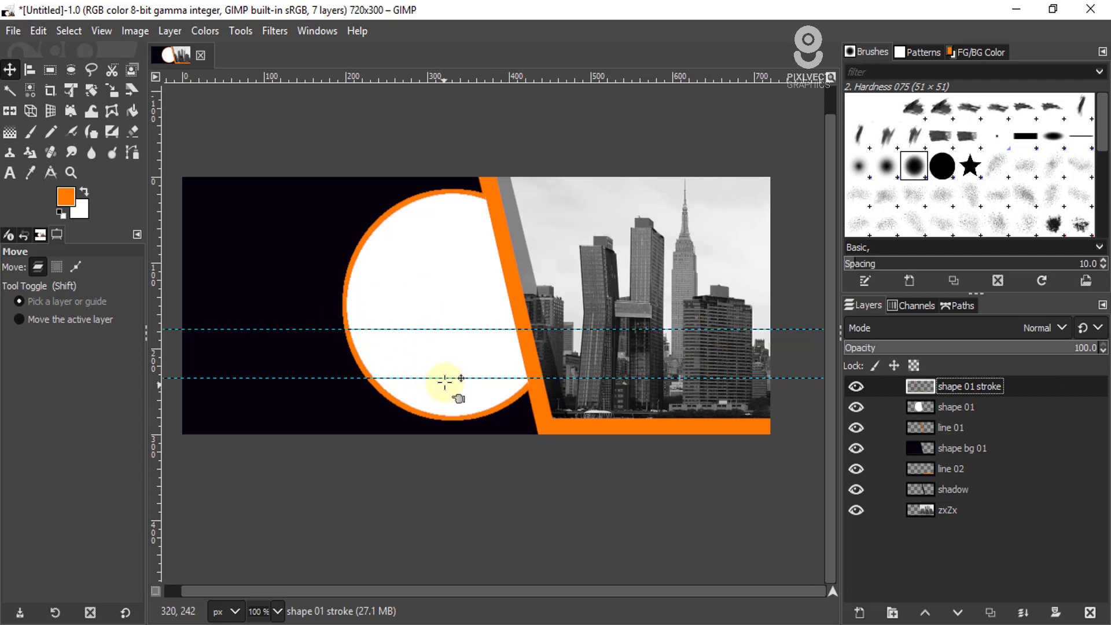
click(860, 611)
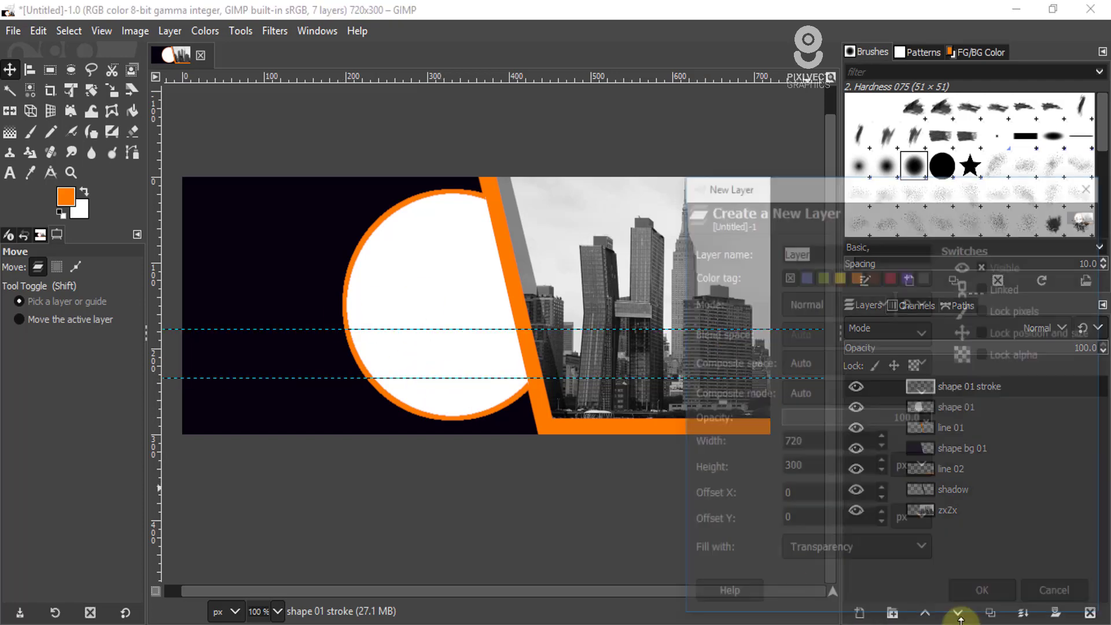
click(987, 595)
text(shape 02)
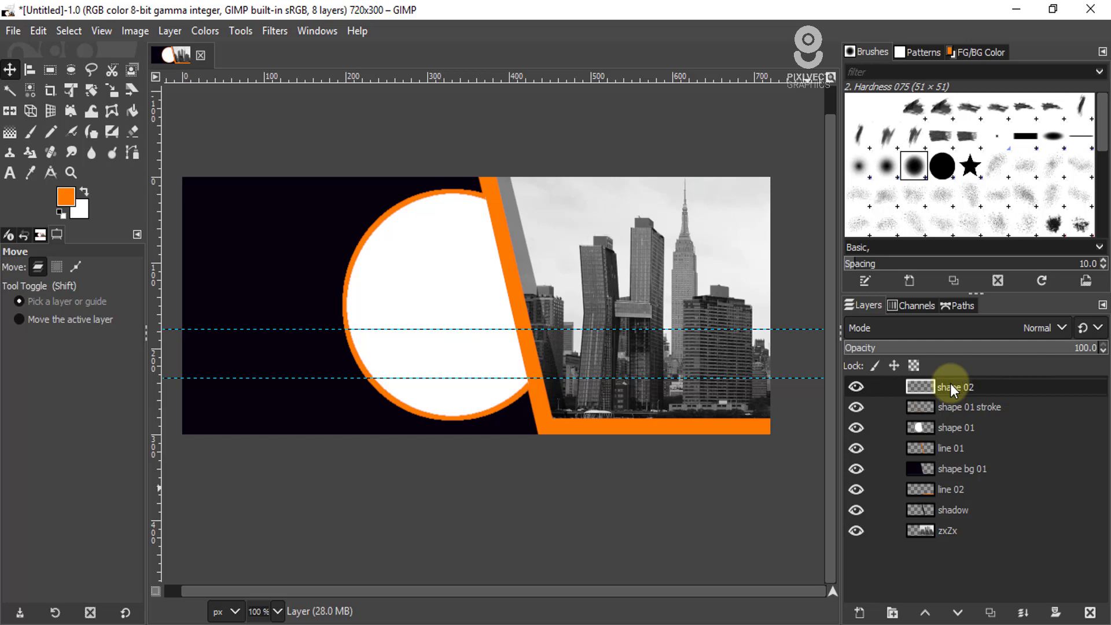
Step: Name the layer shape 02 and draw a closed four-point band path between the guides
key(Return)
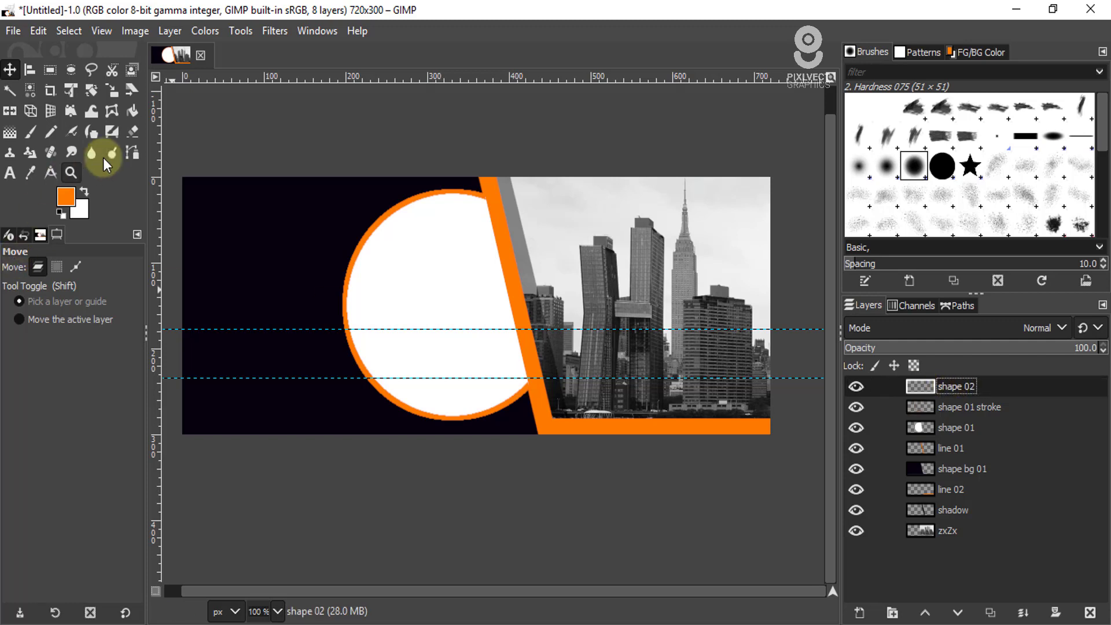
click(132, 152)
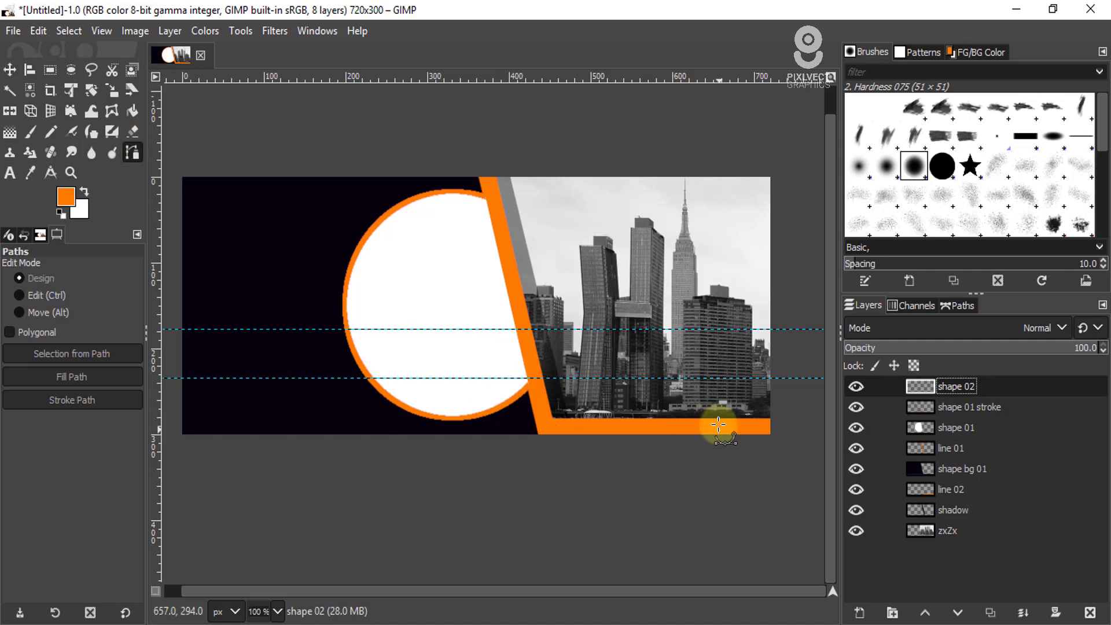
scroll(716, 421, up, 1)
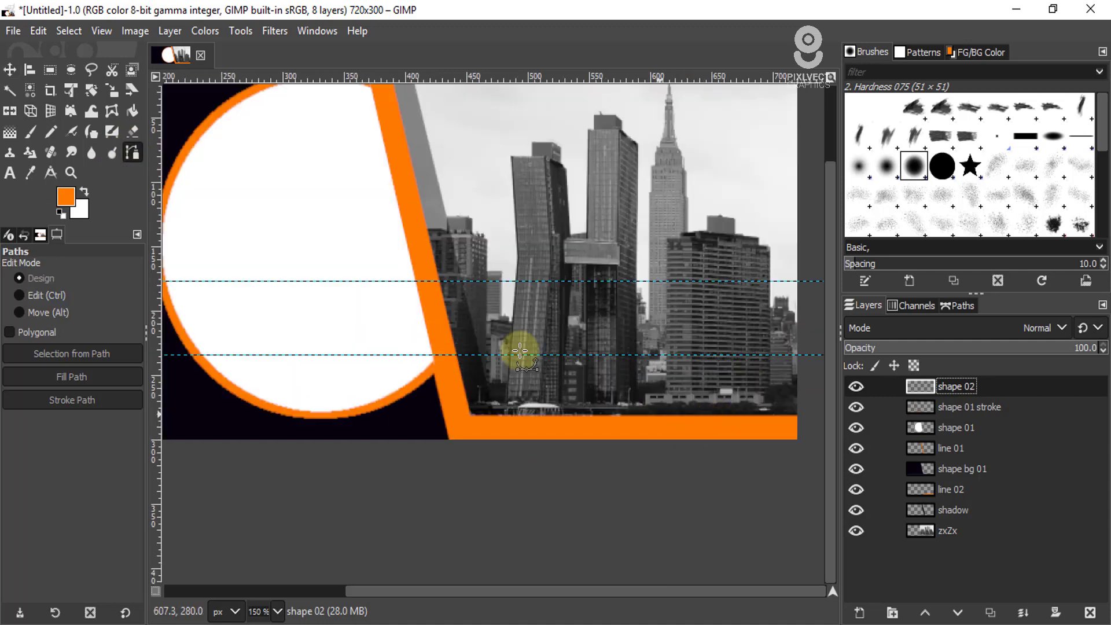
click(428, 281)
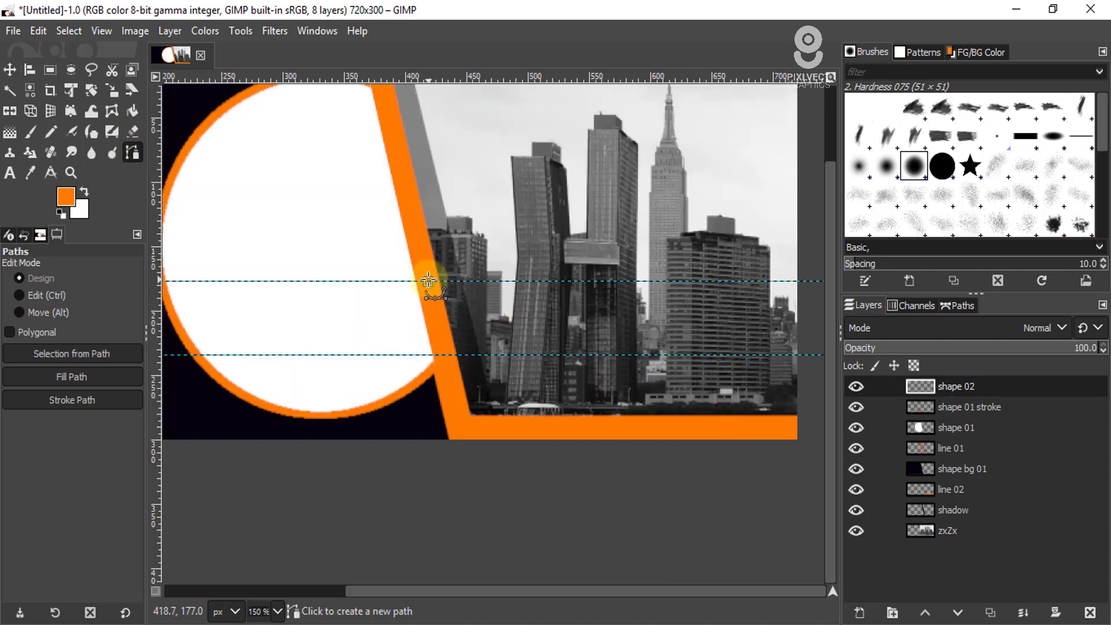
click(754, 281)
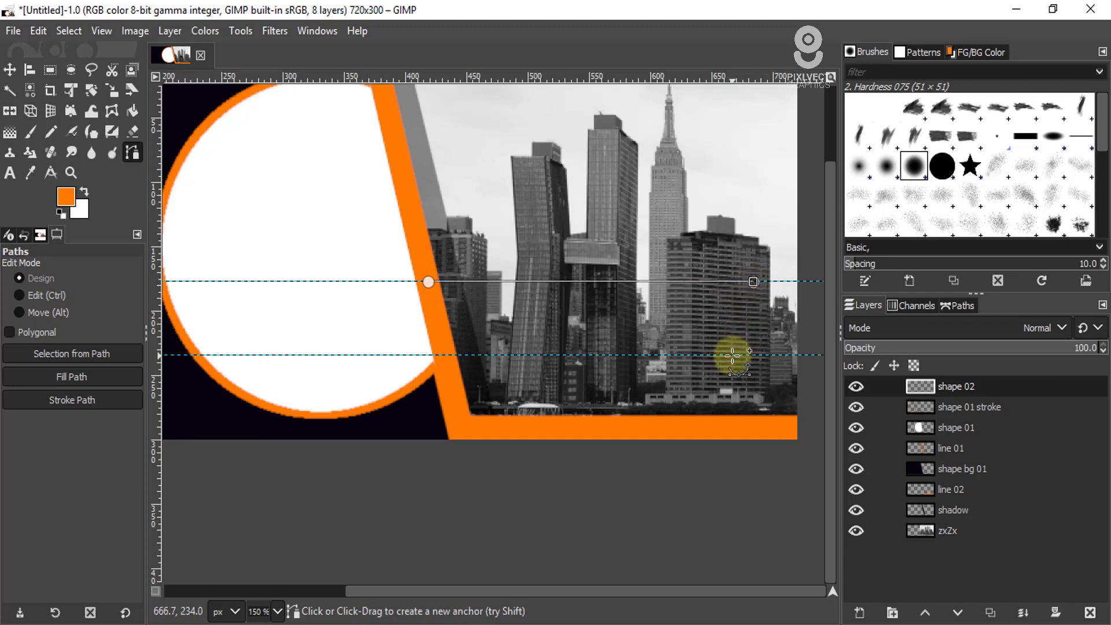
click(736, 354)
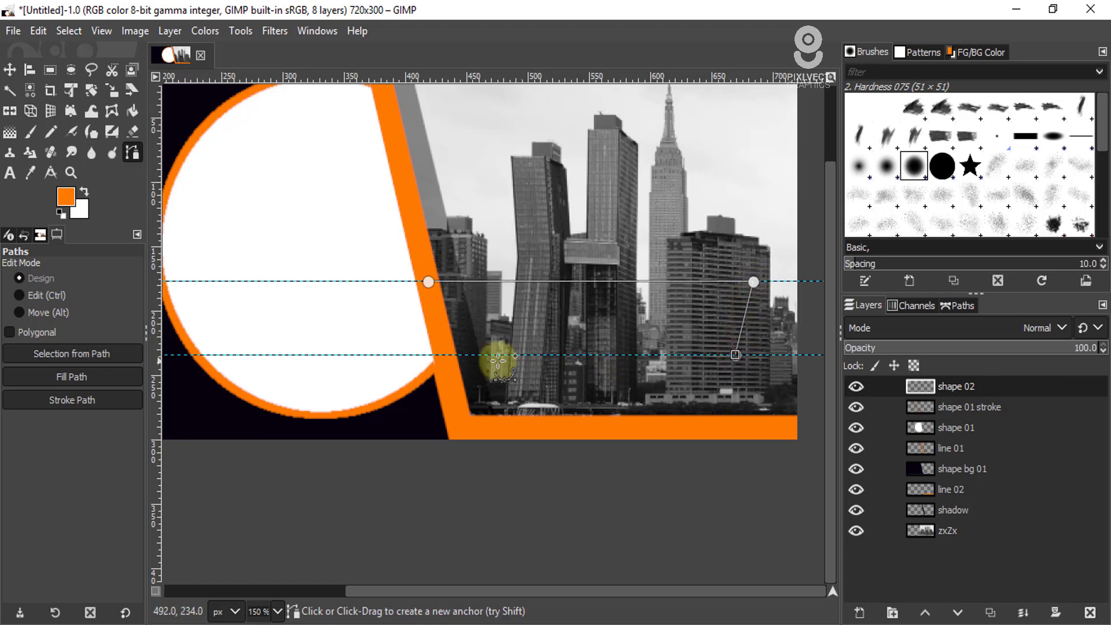
click(446, 354)
ctrl+click(428, 282)
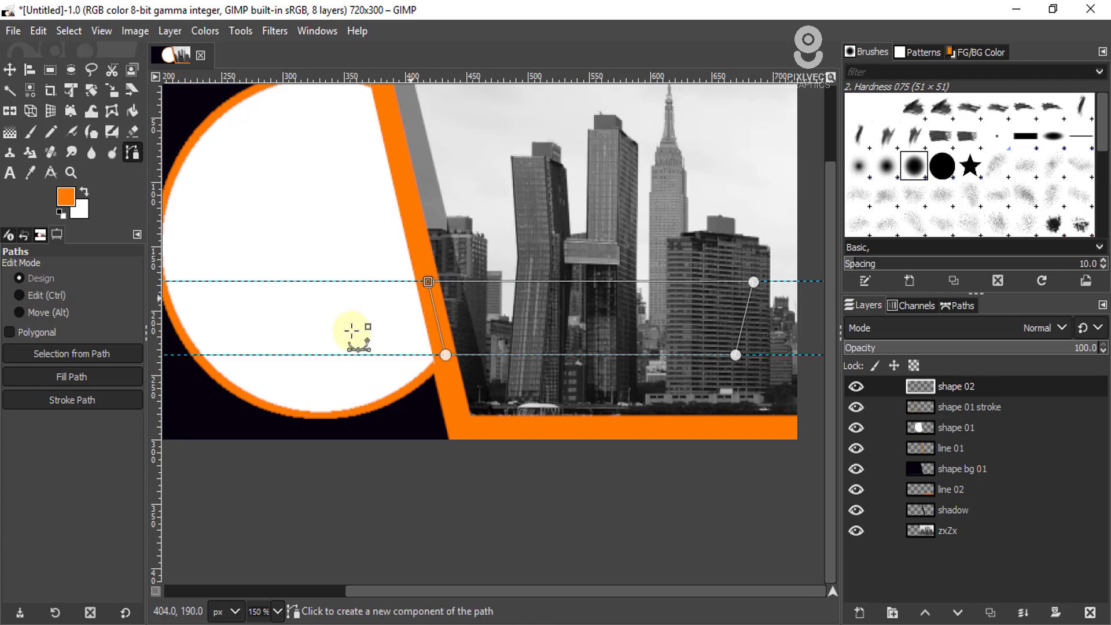
Step: Convert the band path to a selection and fill it with orange at 100% zoom
key(shift+v)
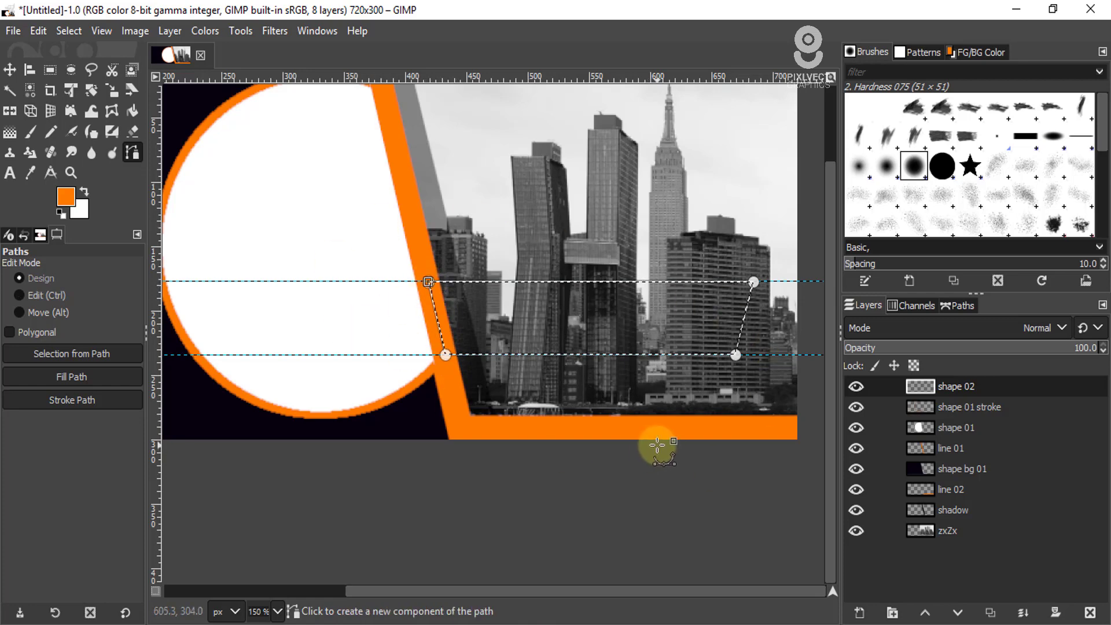
key(1)
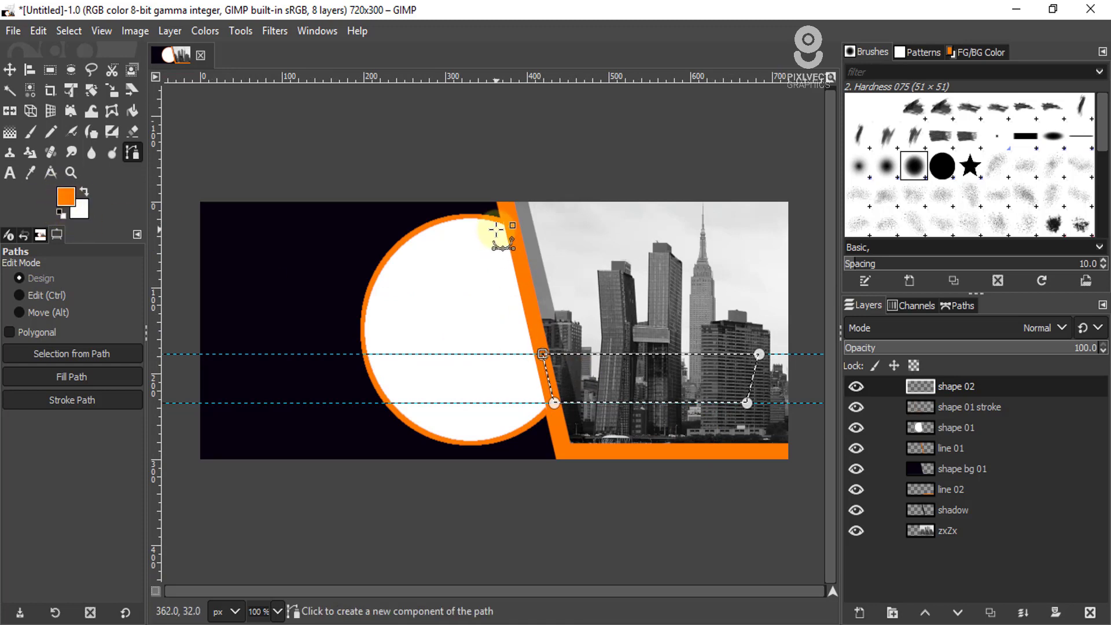
key(ctrl+comma)
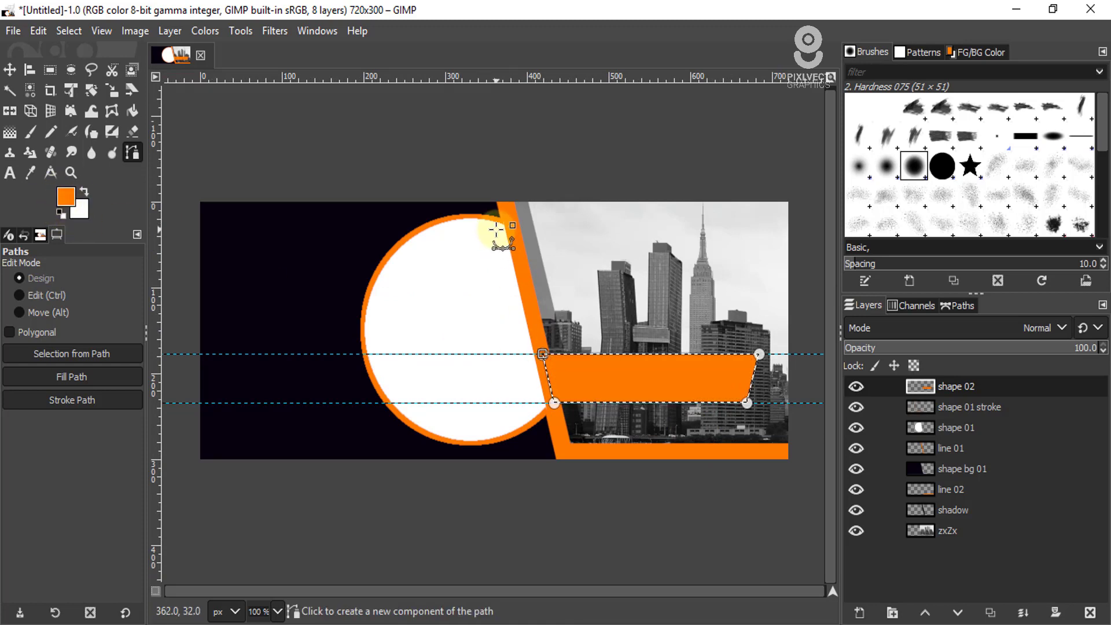
click(69, 30)
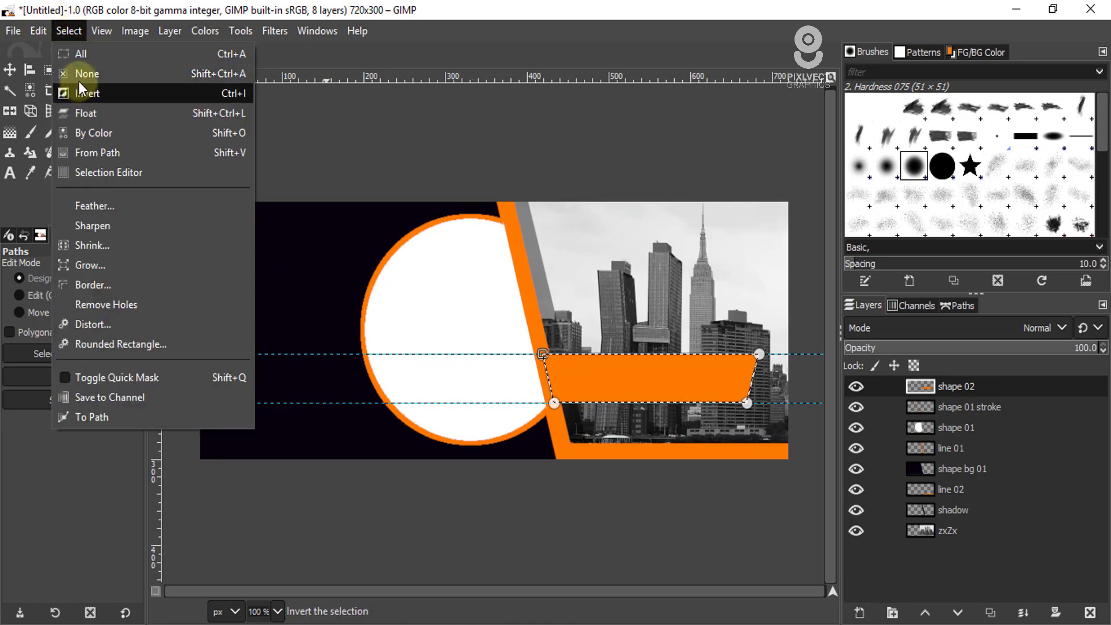
Step: Clear the selection and drag both horizontal guides back off the canvas
click(87, 73)
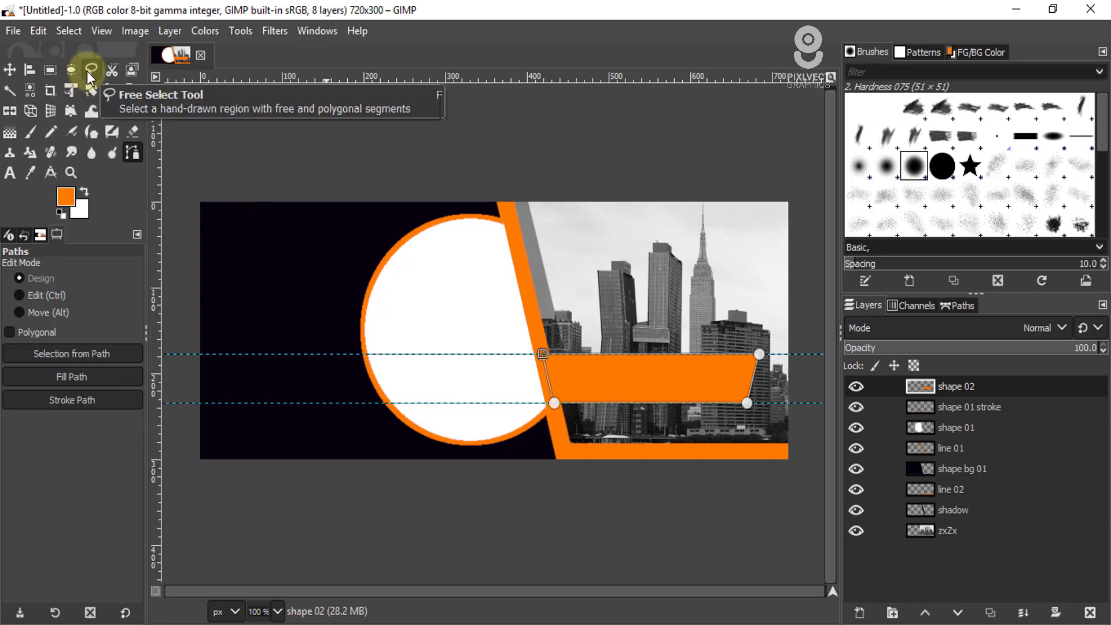
click(10, 70)
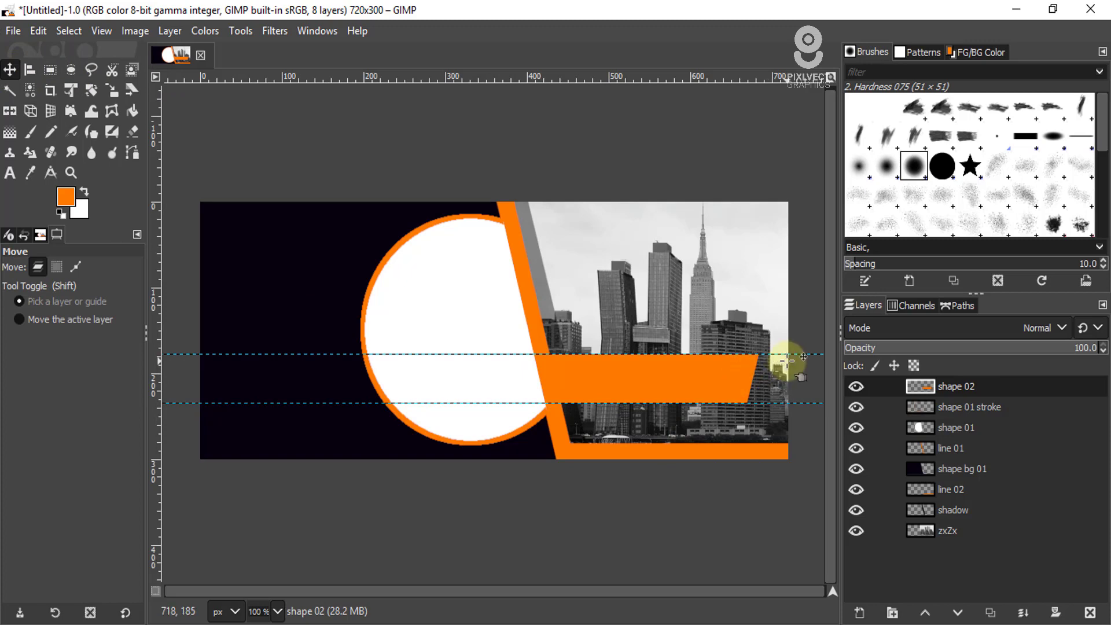
drag(796, 355, 653, 78)
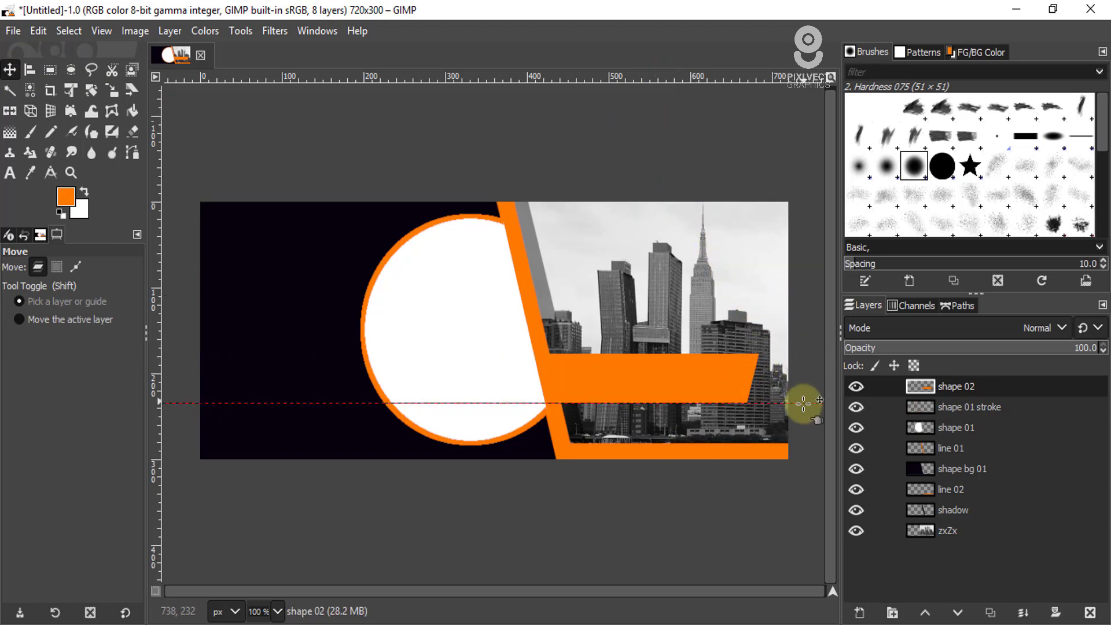
drag(800, 402, 627, 72)
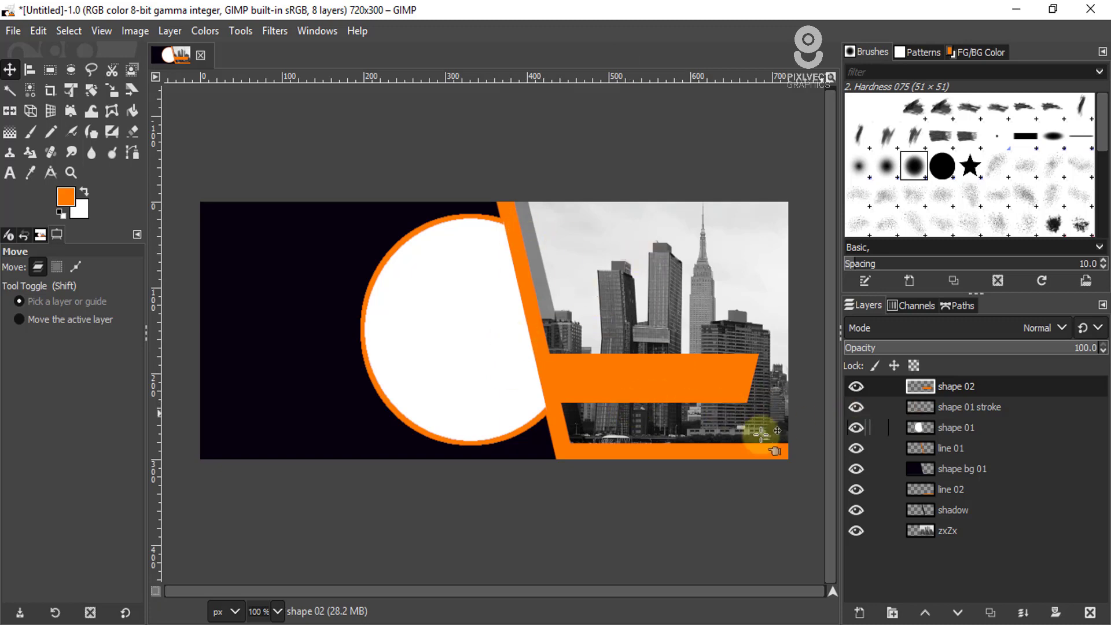
Step: Duplicate shape 02, rename the copy to shape 03, and crop that layer to its content
click(990, 613)
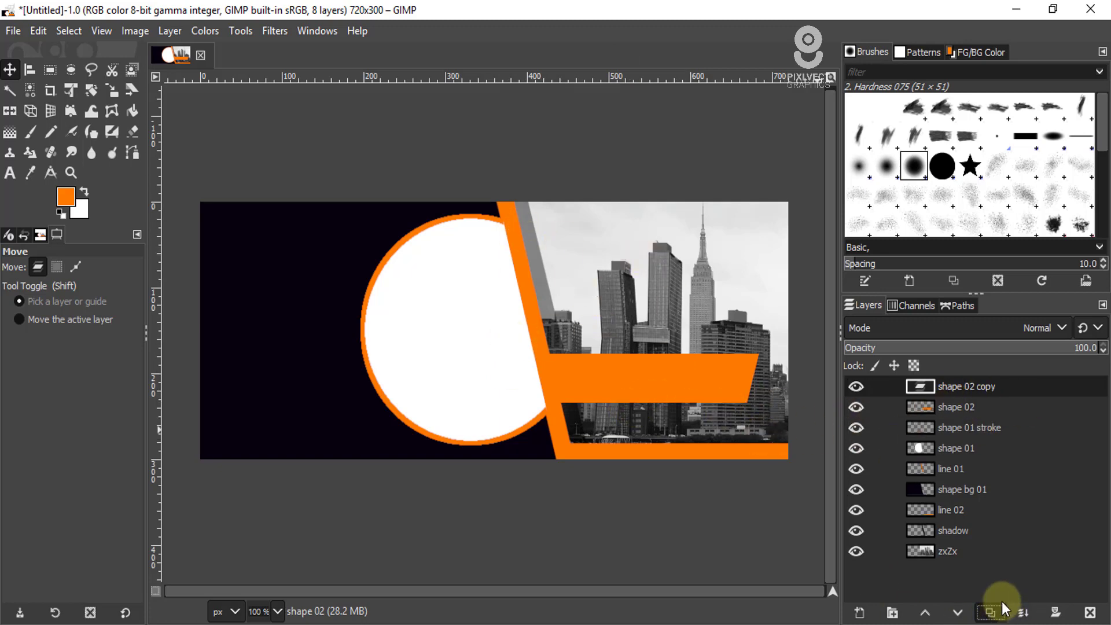
double_click(983, 385)
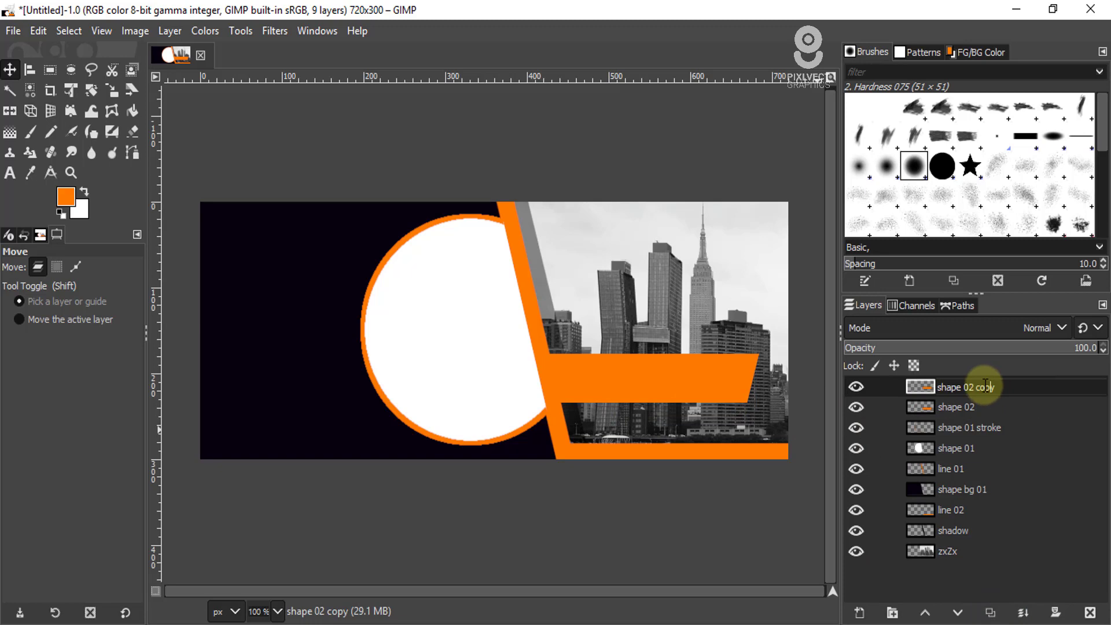
key(BackSpace)
key(Return)
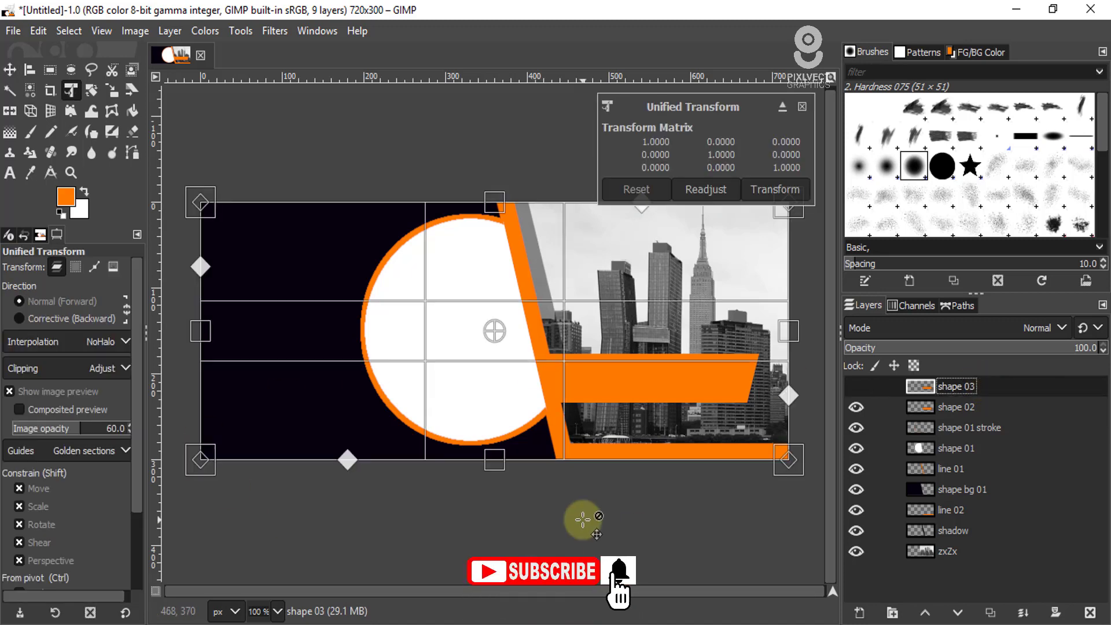
key(shift+t)
click(582, 519)
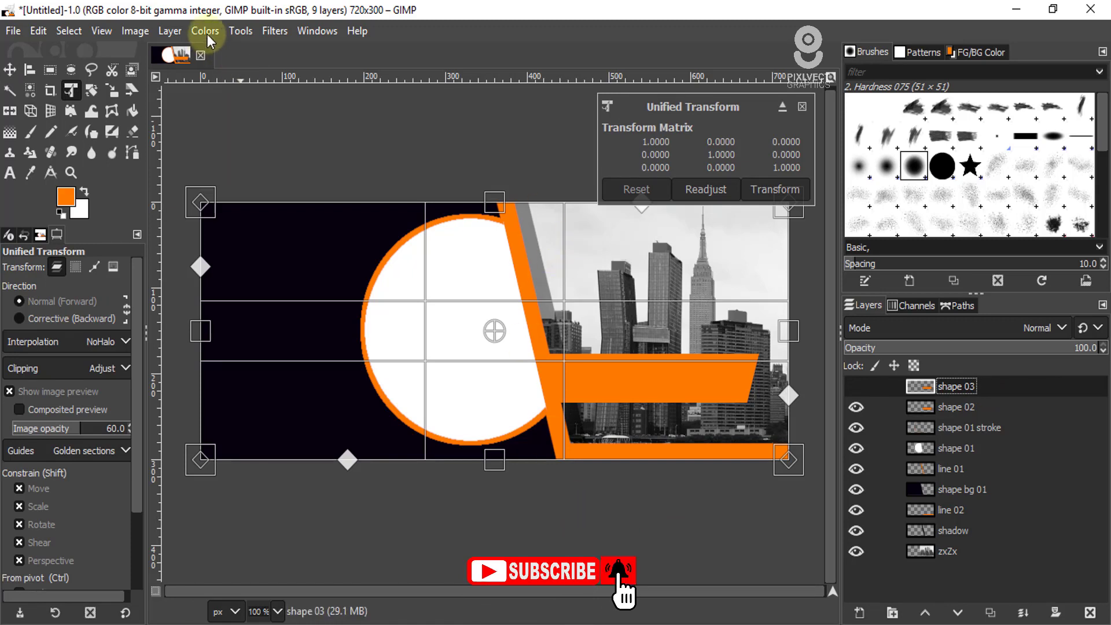
click(169, 30)
click(211, 358)
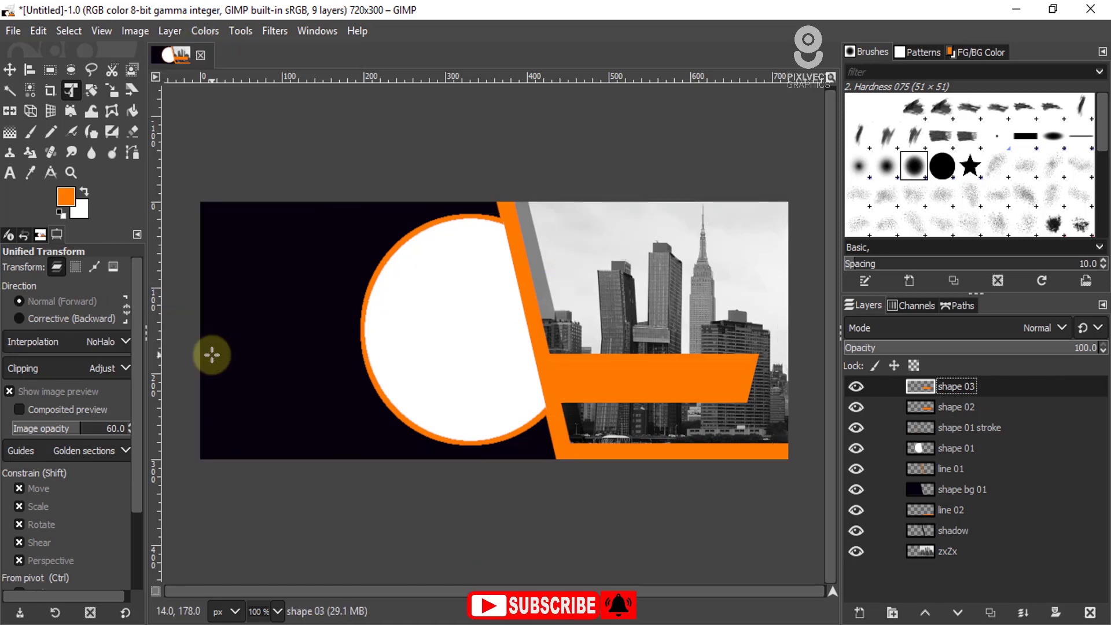
Step: Unified-transform shape 03 upward, wider and taller into a larger band above the first
click(253, 390)
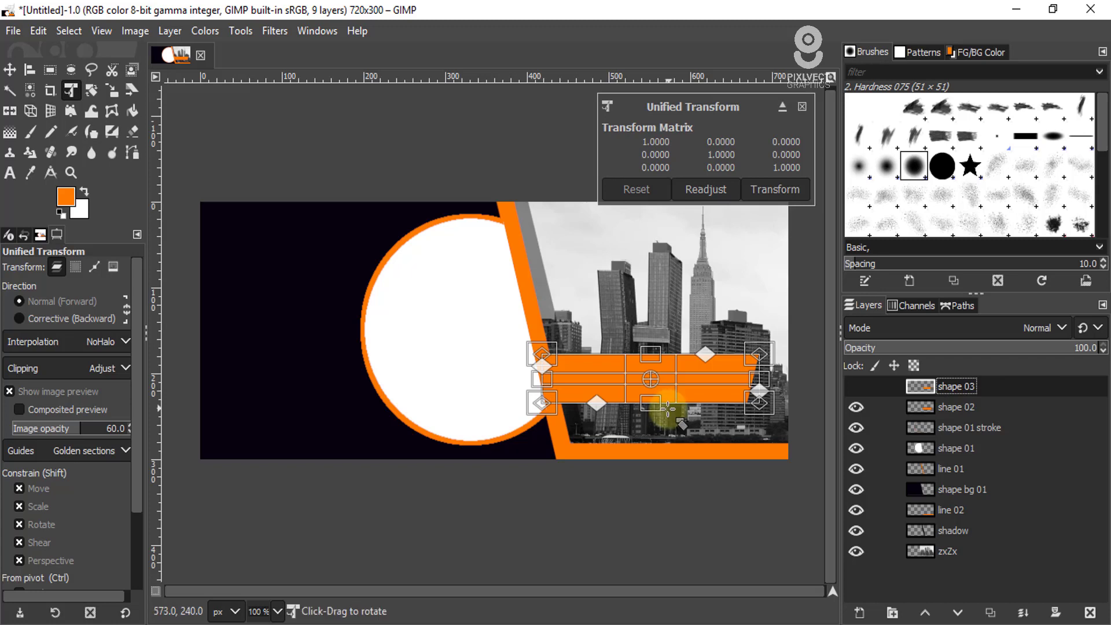
drag(694, 381, 689, 299)
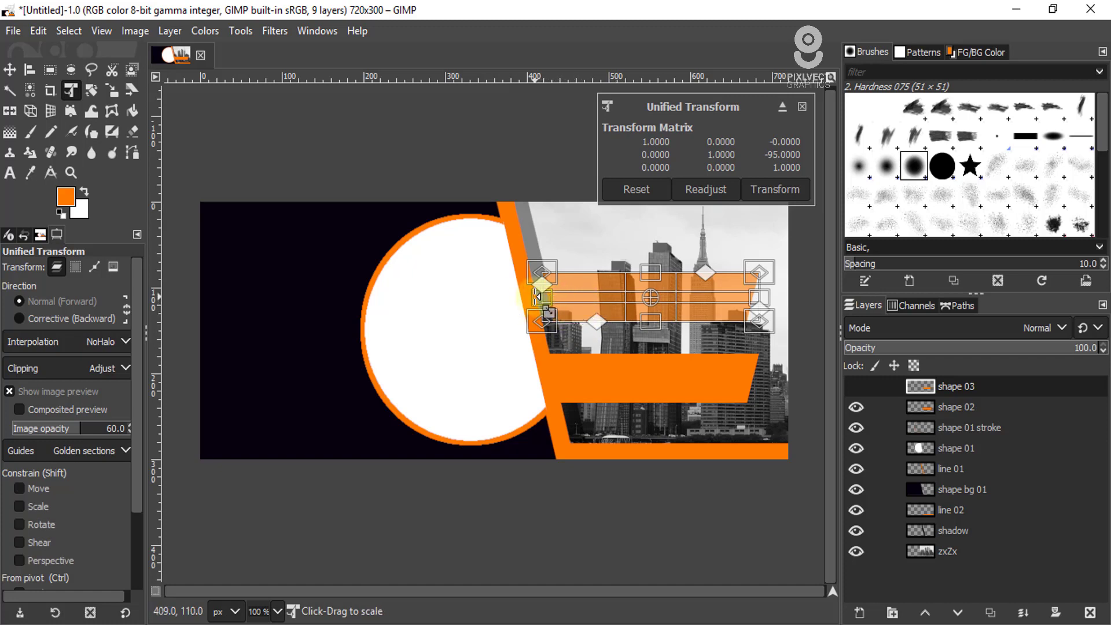
drag(537, 296, 469, 301)
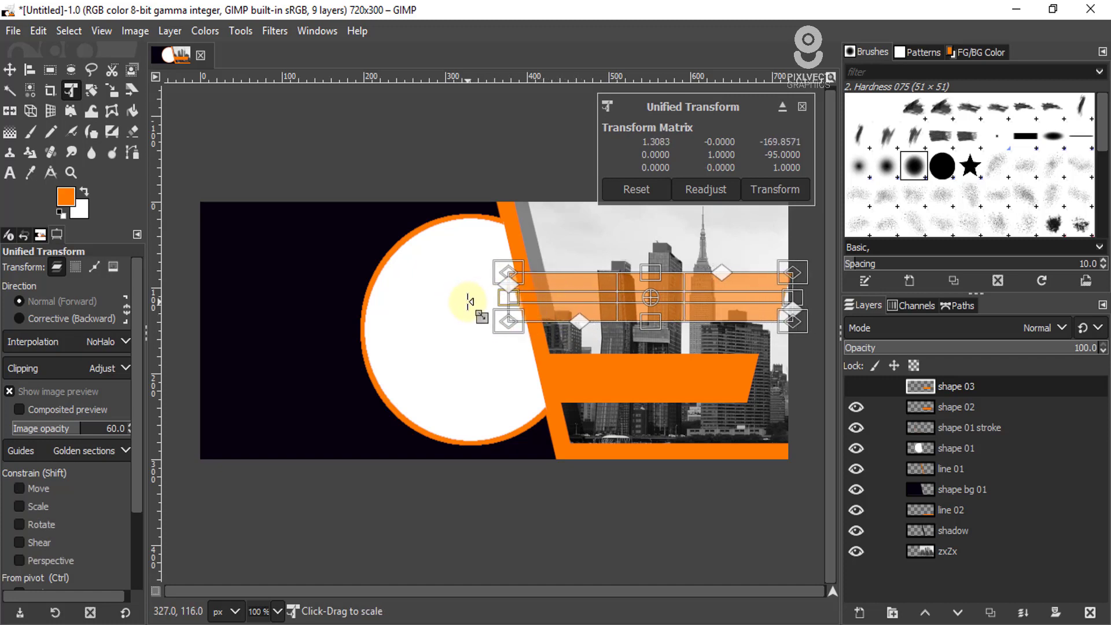
drag(758, 310, 745, 311)
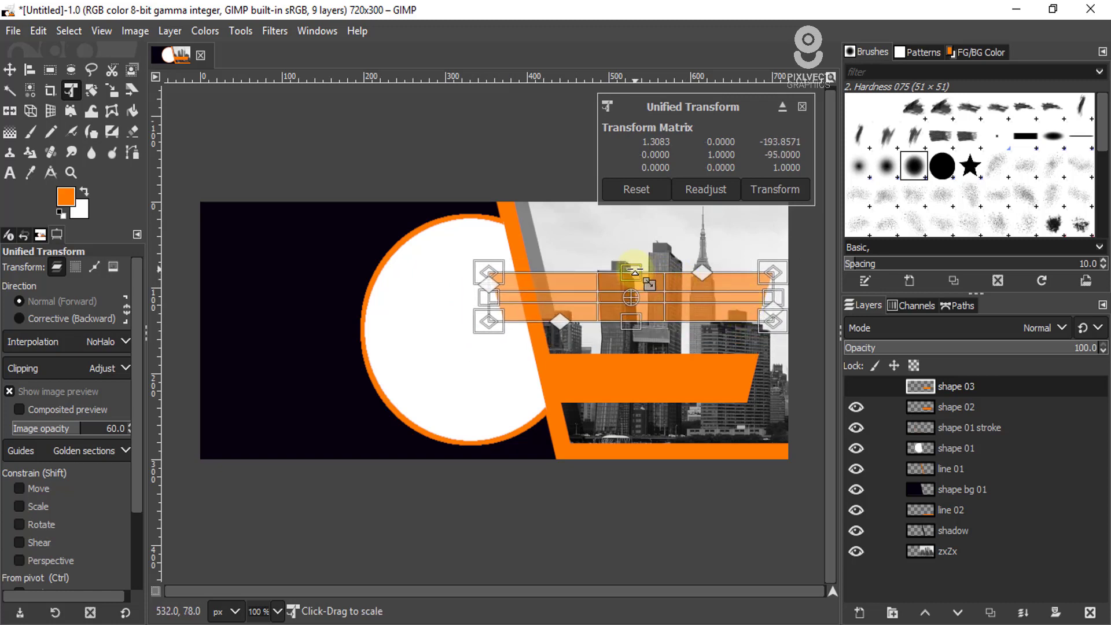
drag(634, 271, 633, 233)
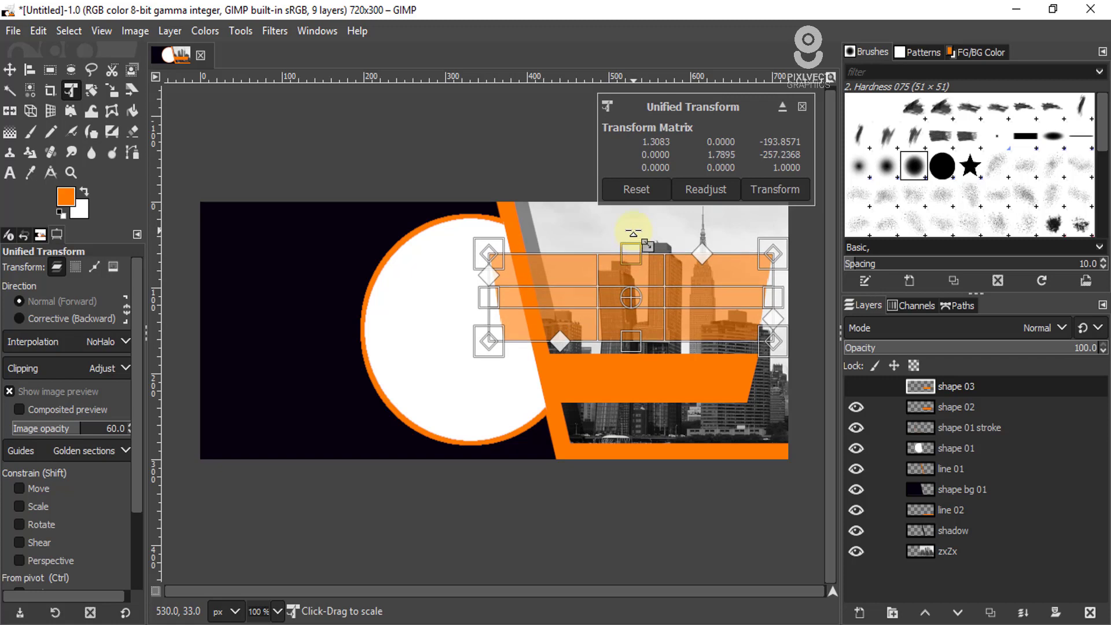
drag(668, 310, 690, 301)
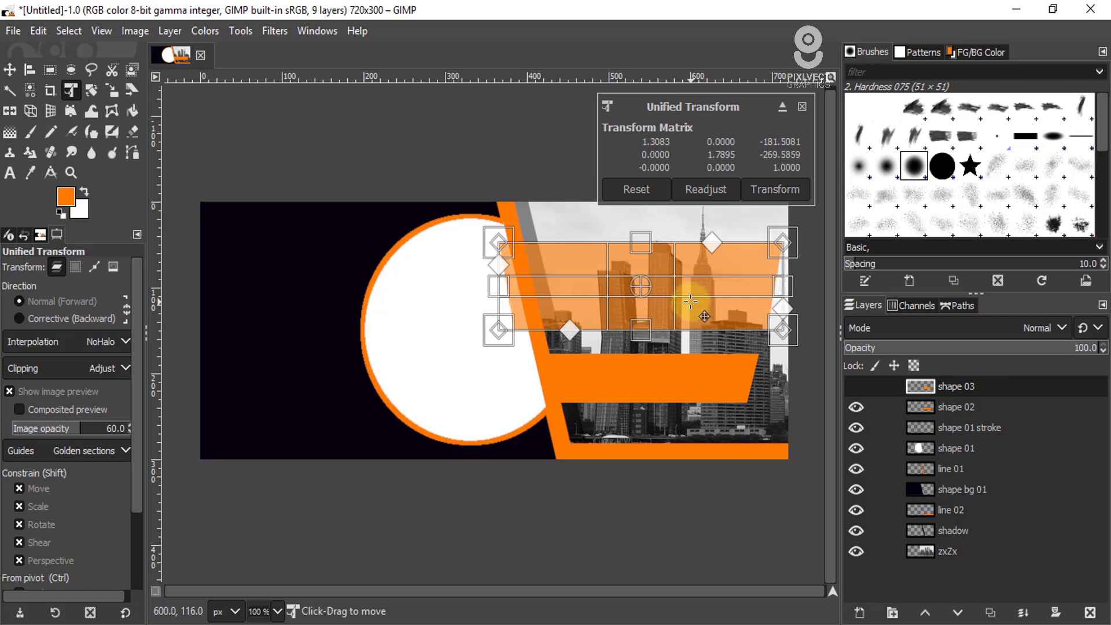
key(ctrl+z)
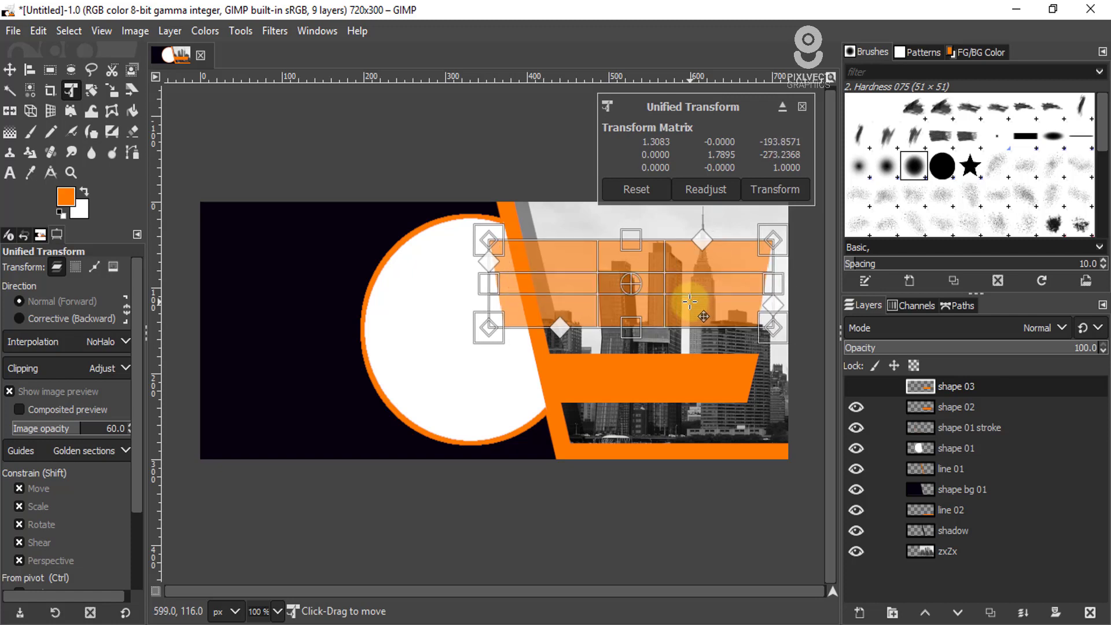
key(shift)
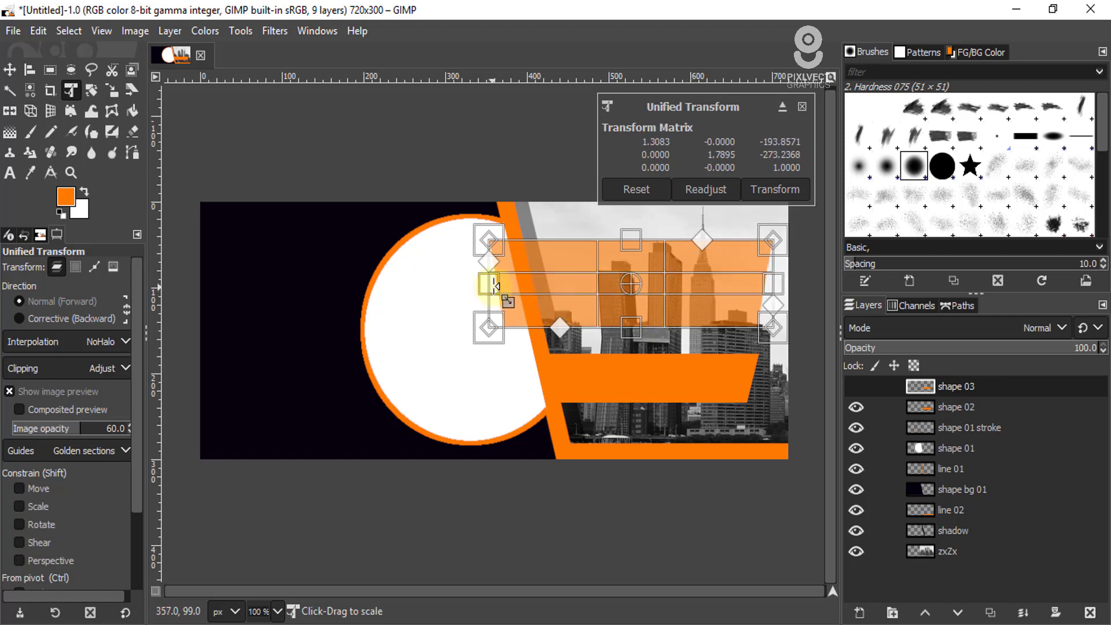
drag(494, 284, 510, 284)
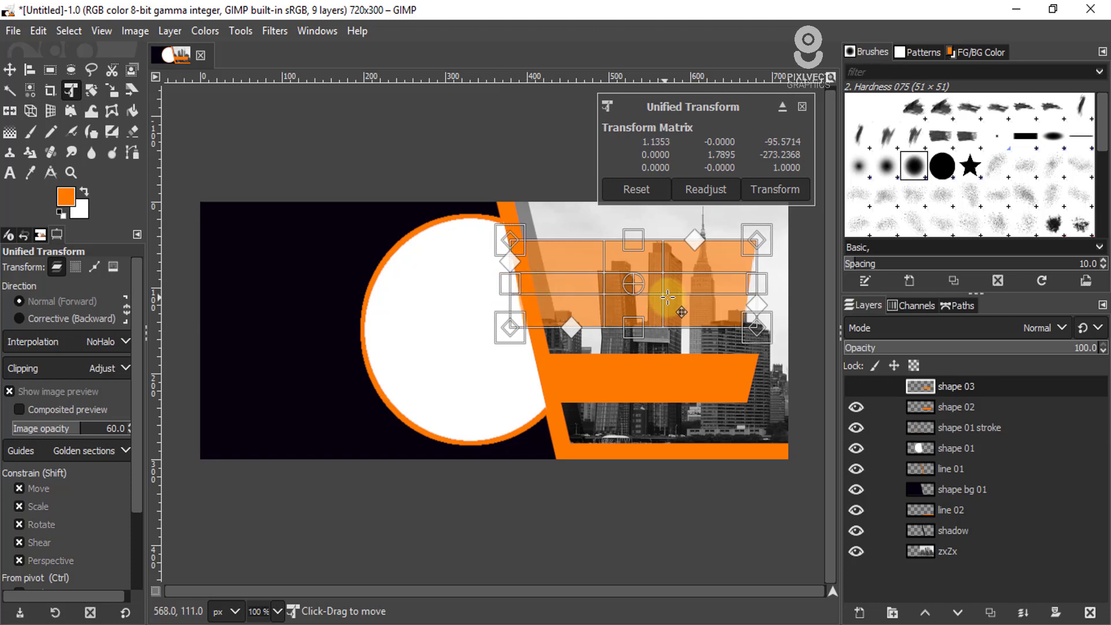
drag(667, 297, 672, 297)
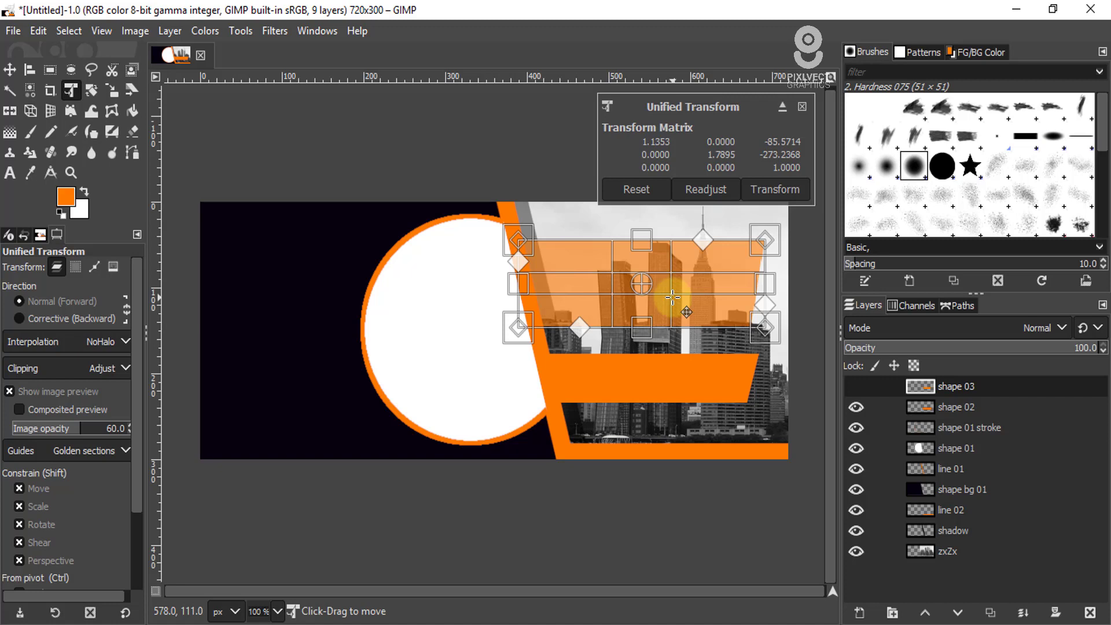
click(777, 192)
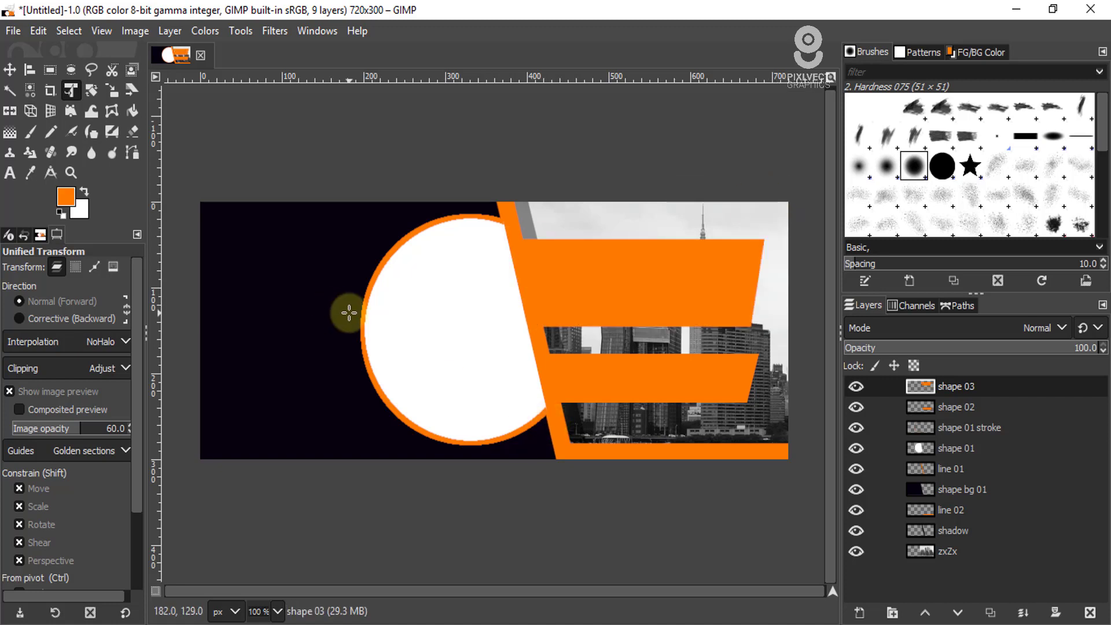
Step: Load the shape 03 band's outline as a selection with Alpha to Selection
click(69, 30)
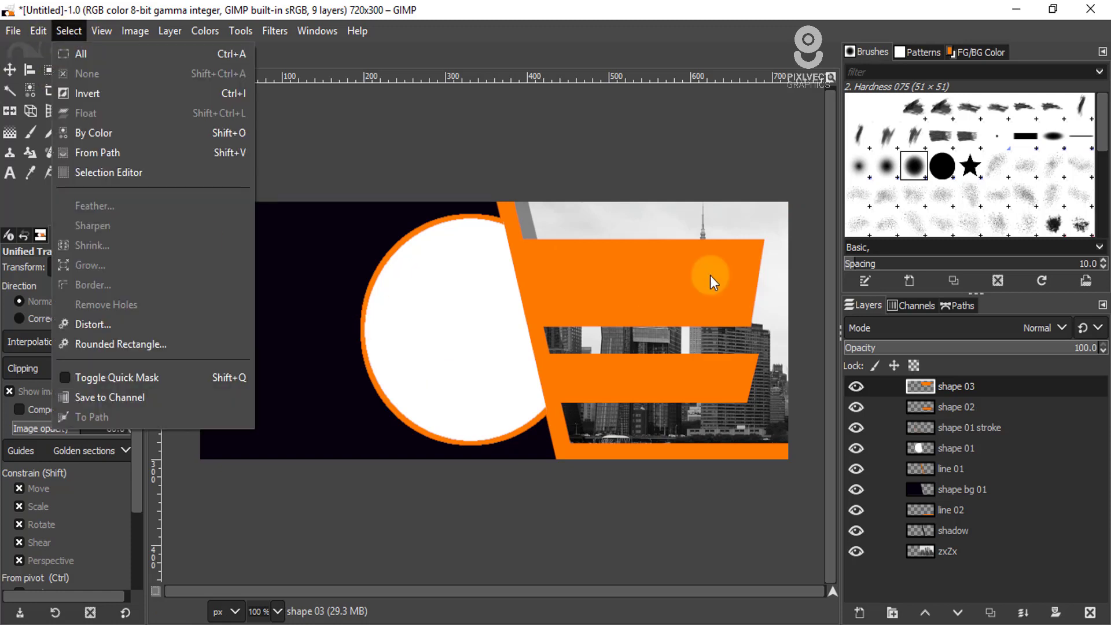
click(658, 272)
right_click(925, 386)
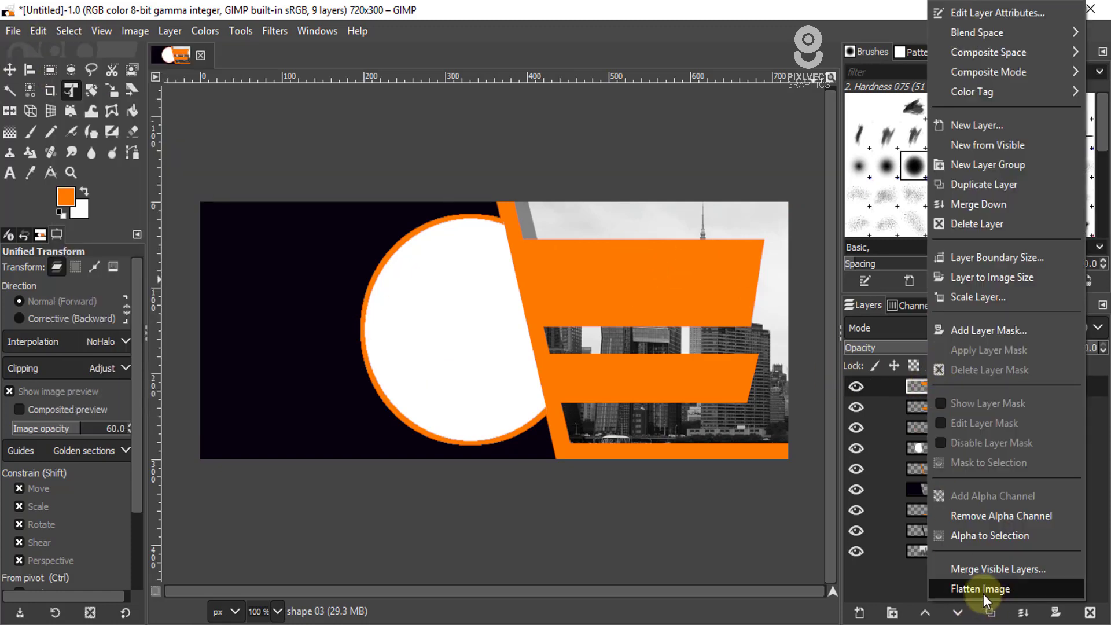
click(974, 535)
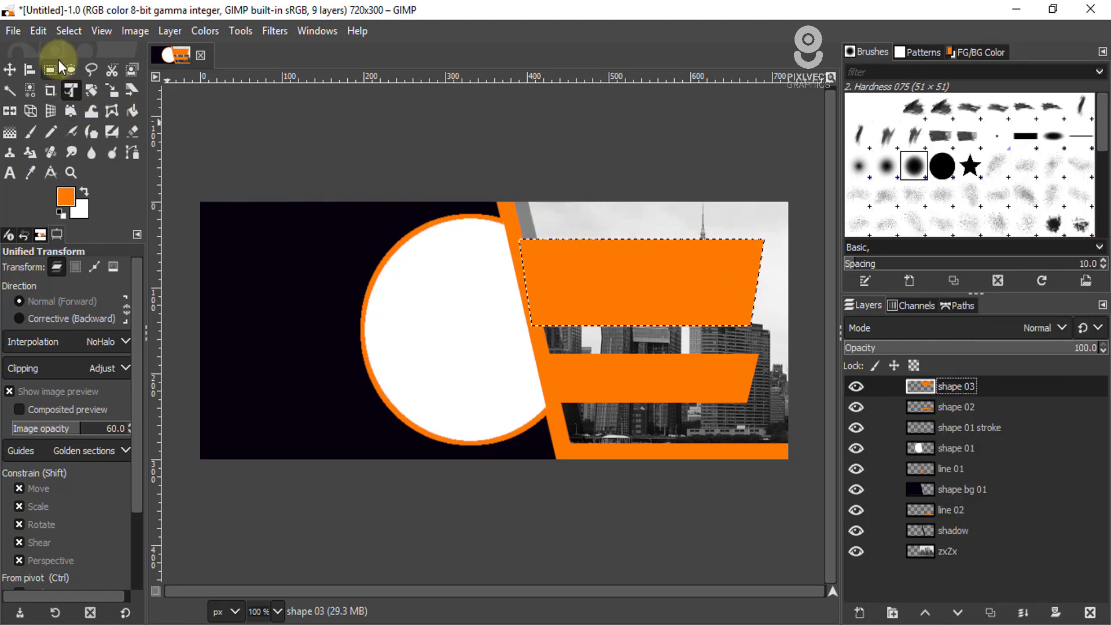
Step: Grow the selection by 2 px, fill it black, then deselect
click(64, 29)
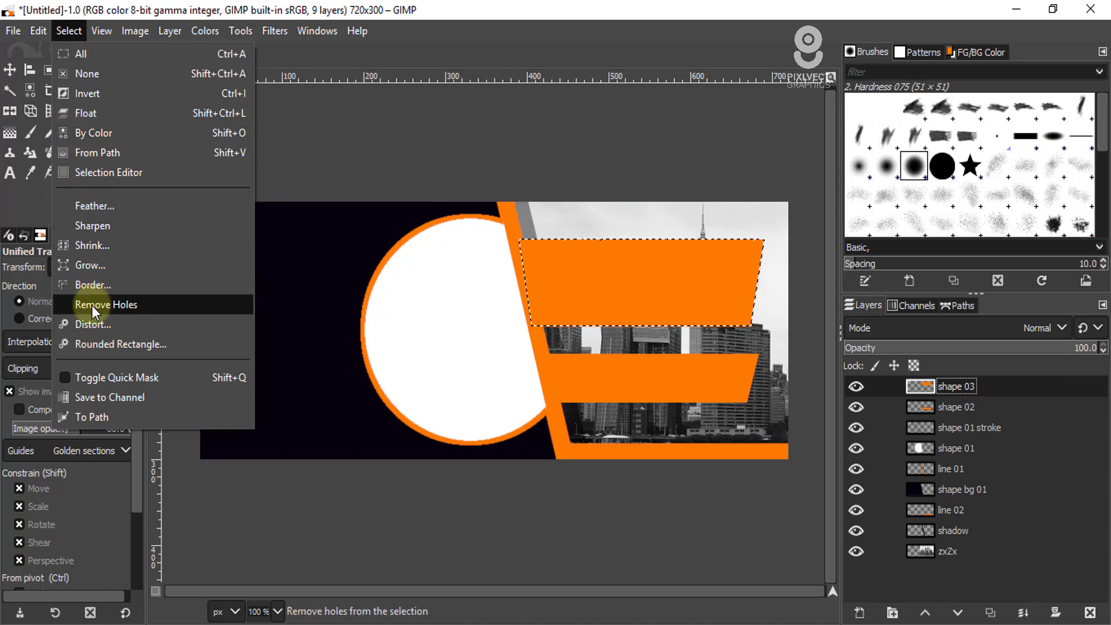
click(91, 270)
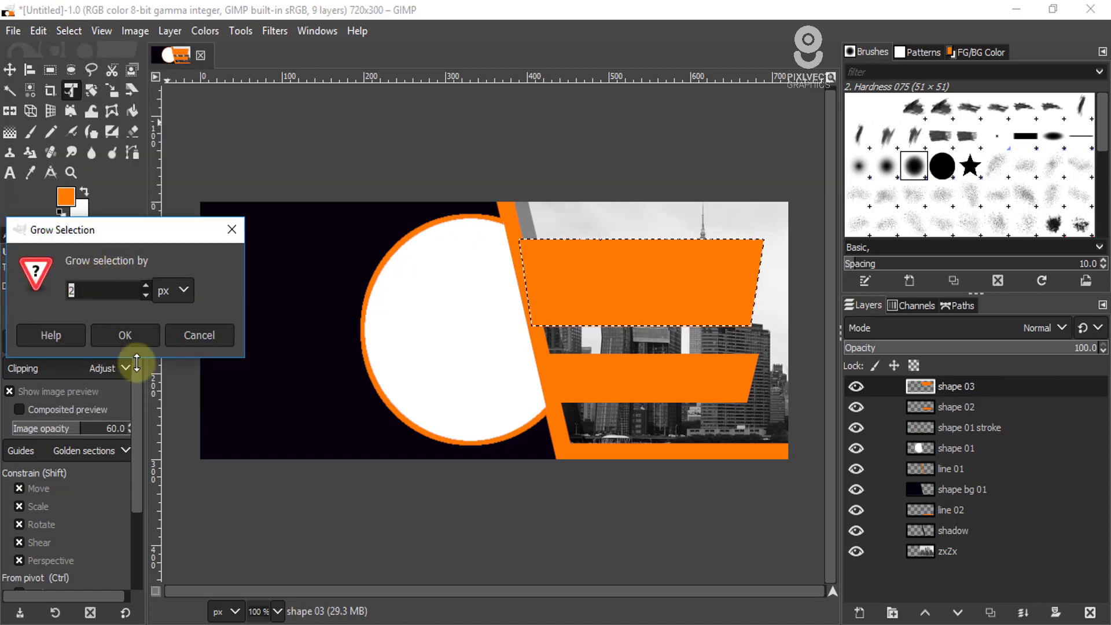
click(141, 341)
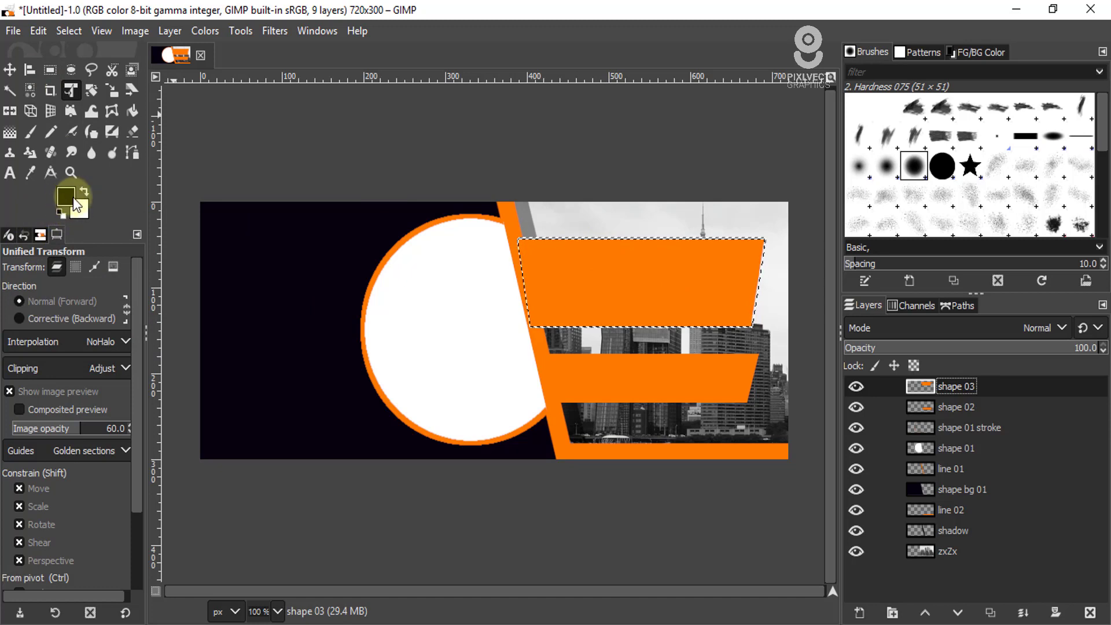
key(d)
key(ctrl+comma)
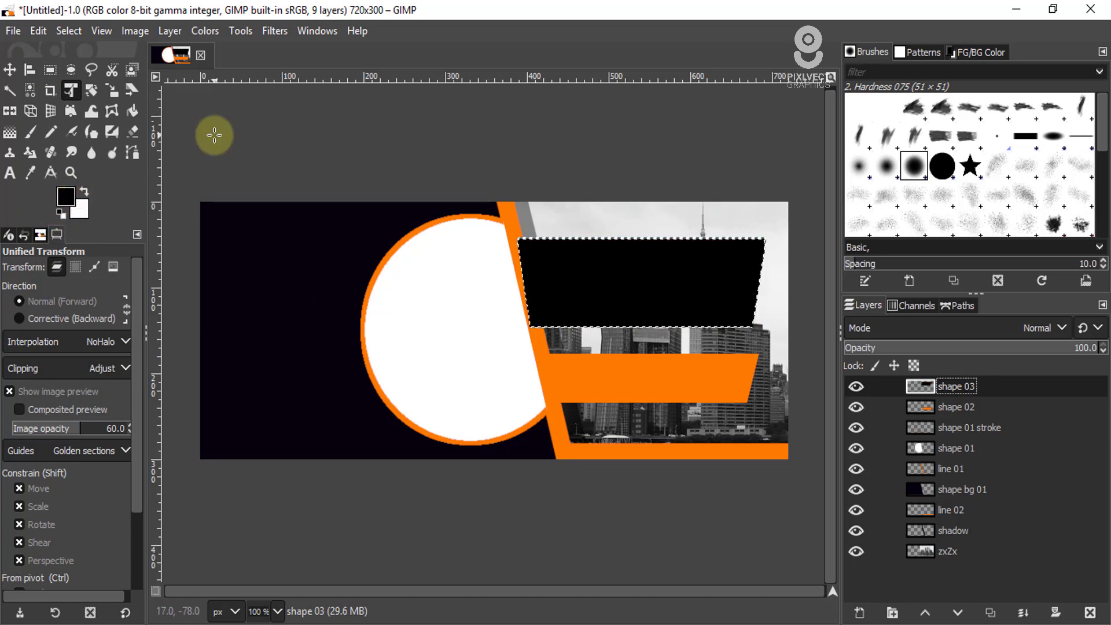
click(67, 30)
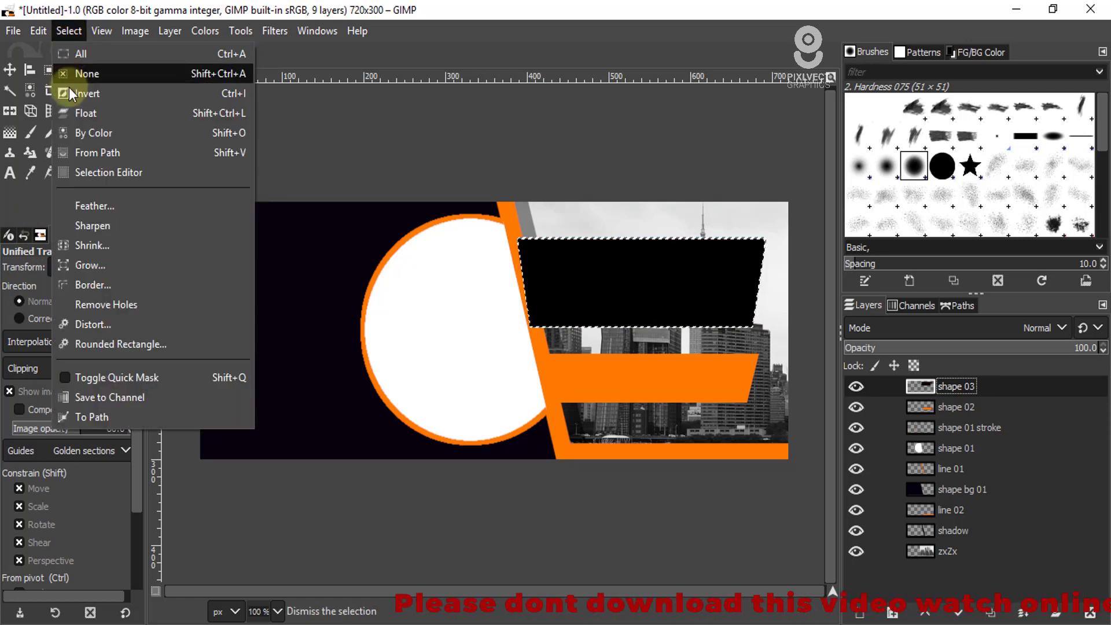
click(77, 77)
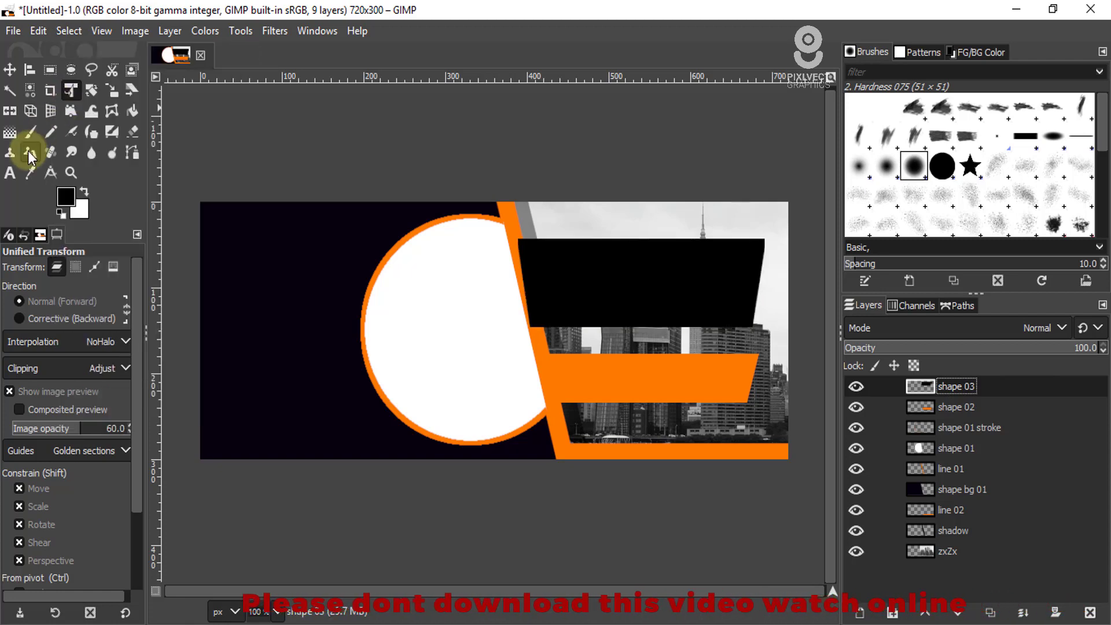
click(9, 72)
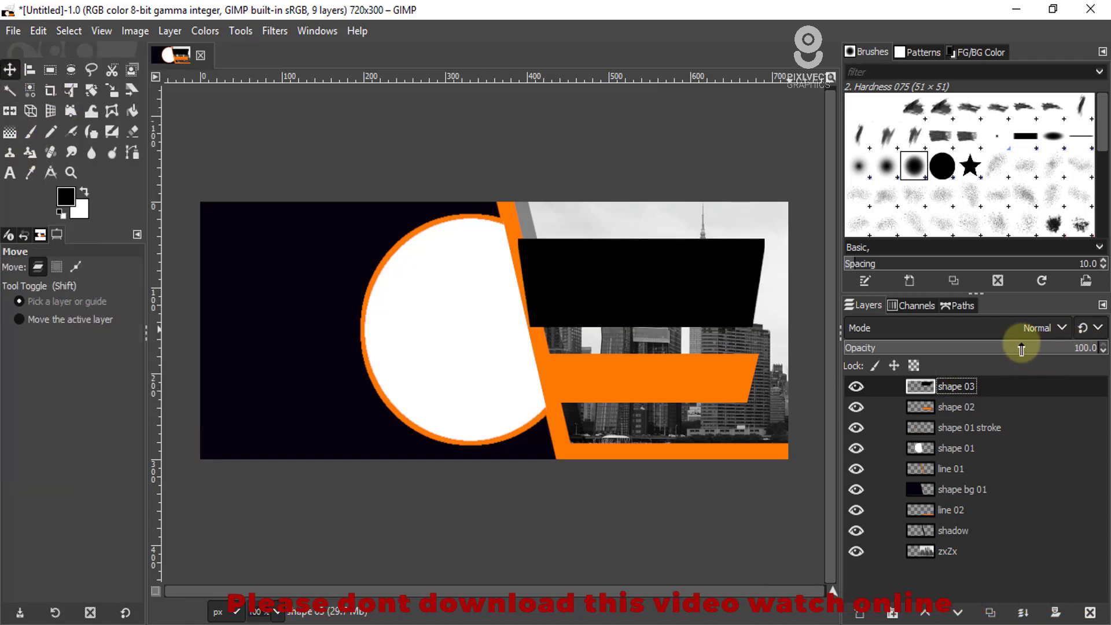
Step: Drop shape 03 opacity to 90.4, lower it below line 02, and make shape 02 active
mouse_move(1021, 348)
mouse_down()
mouse_move(1072, 350)
mouse_move(1052, 349)
mouse_up()
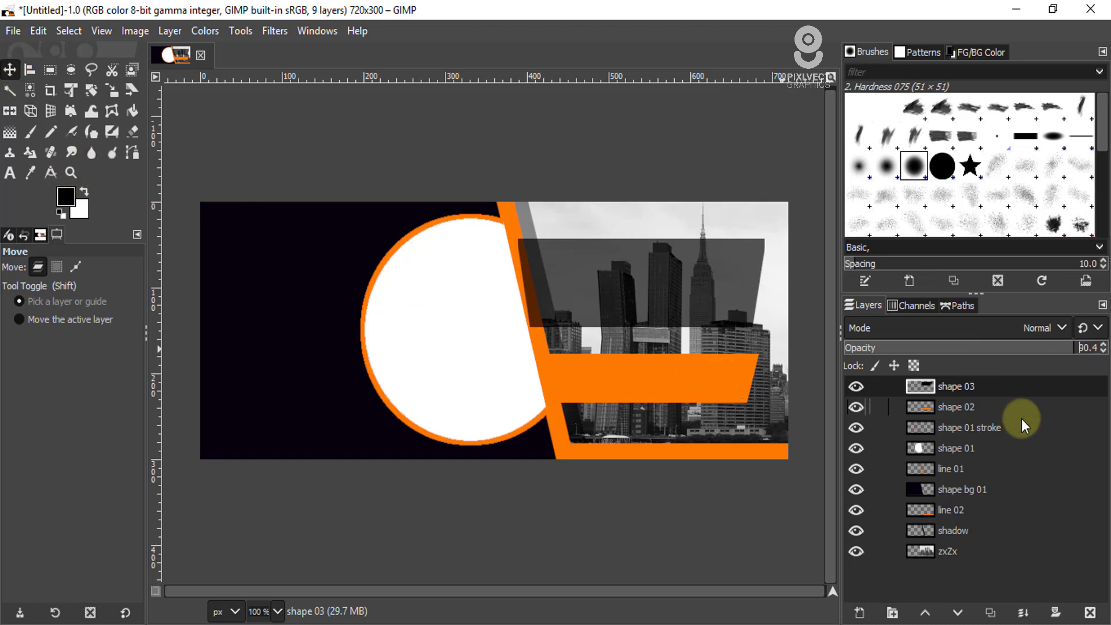
click(958, 612)
click(958, 612)
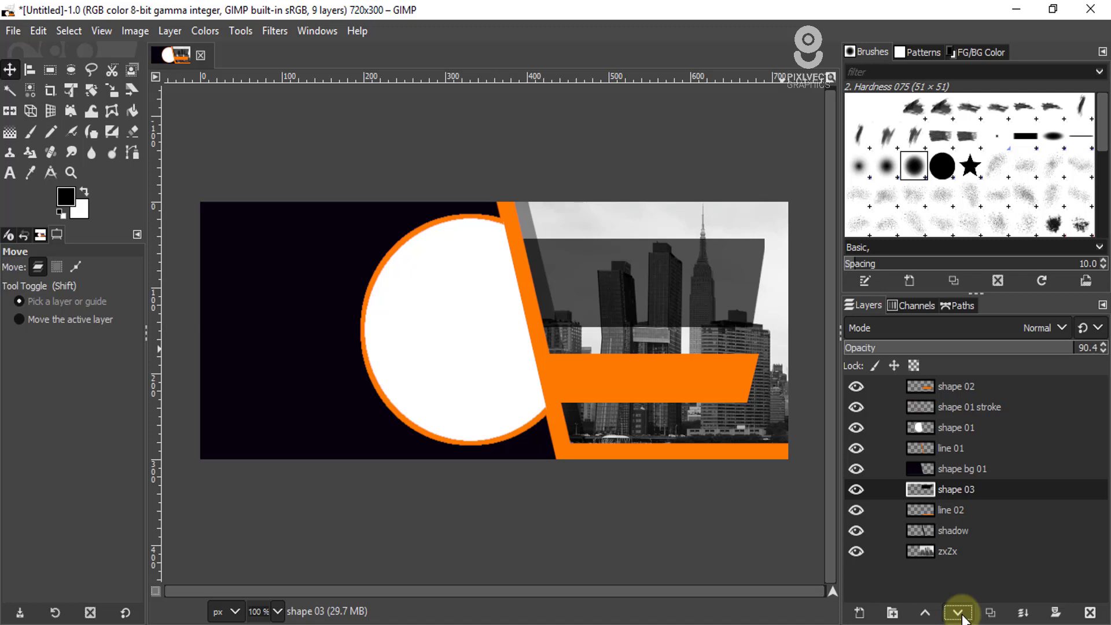
click(960, 614)
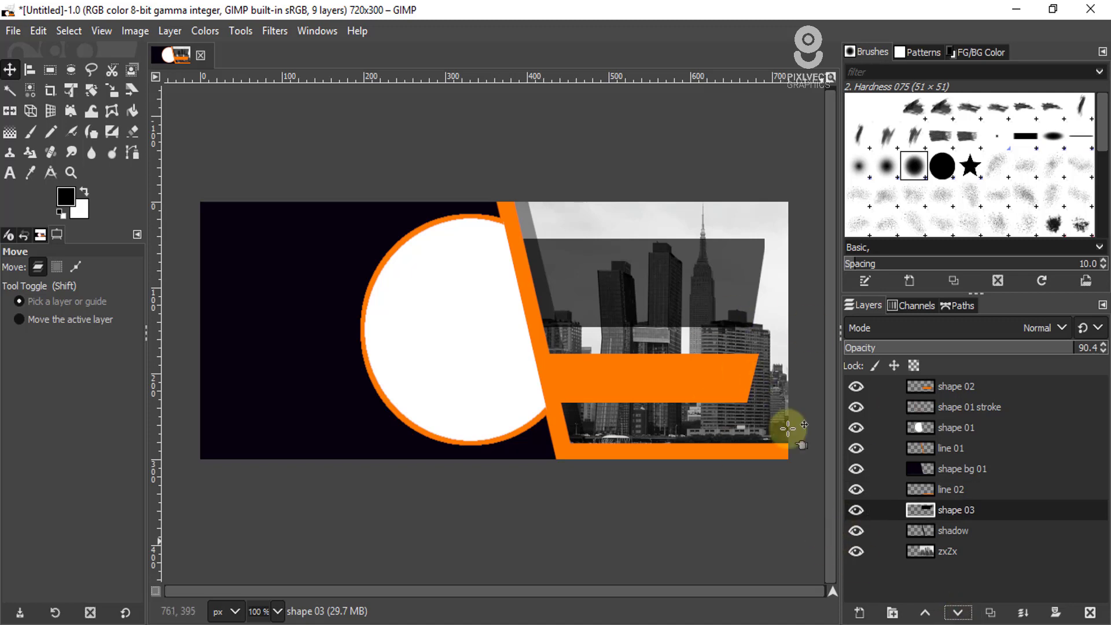
ctrl+scroll(694, 255, down, 1)
ctrl+scroll(627, 292, up, 1)
ctrl+scroll(619, 301, down, 1)
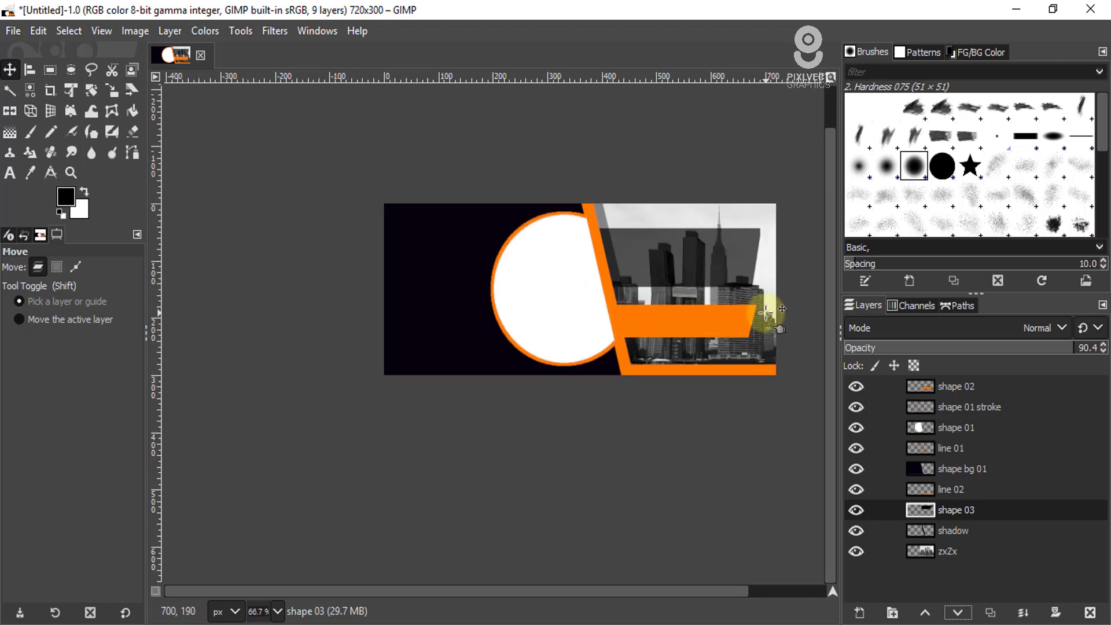
ctrl+scroll(765, 312, up, 1)
click(920, 385)
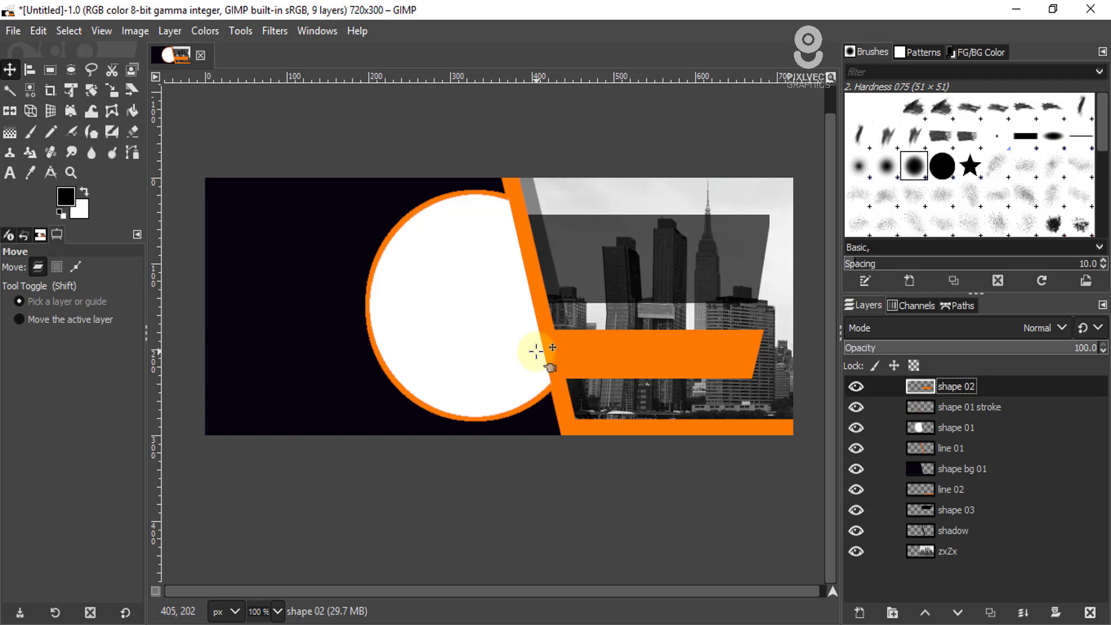
Step: Copy the word 'corporate' from the Notepad content notes and minimize Notepad
key(alt+Tab)
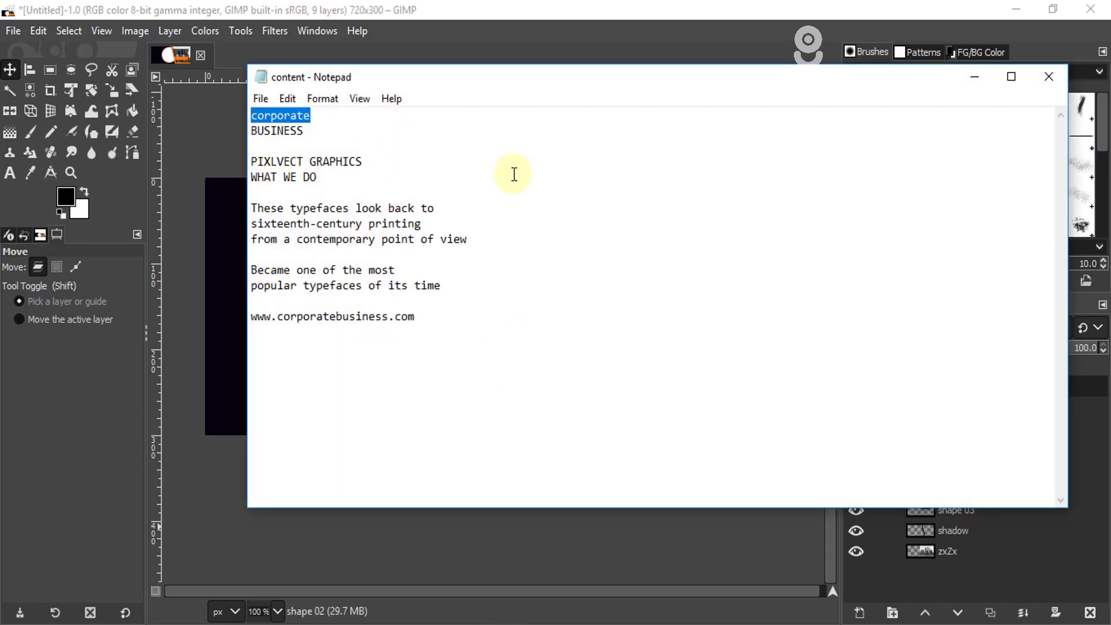
click(514, 173)
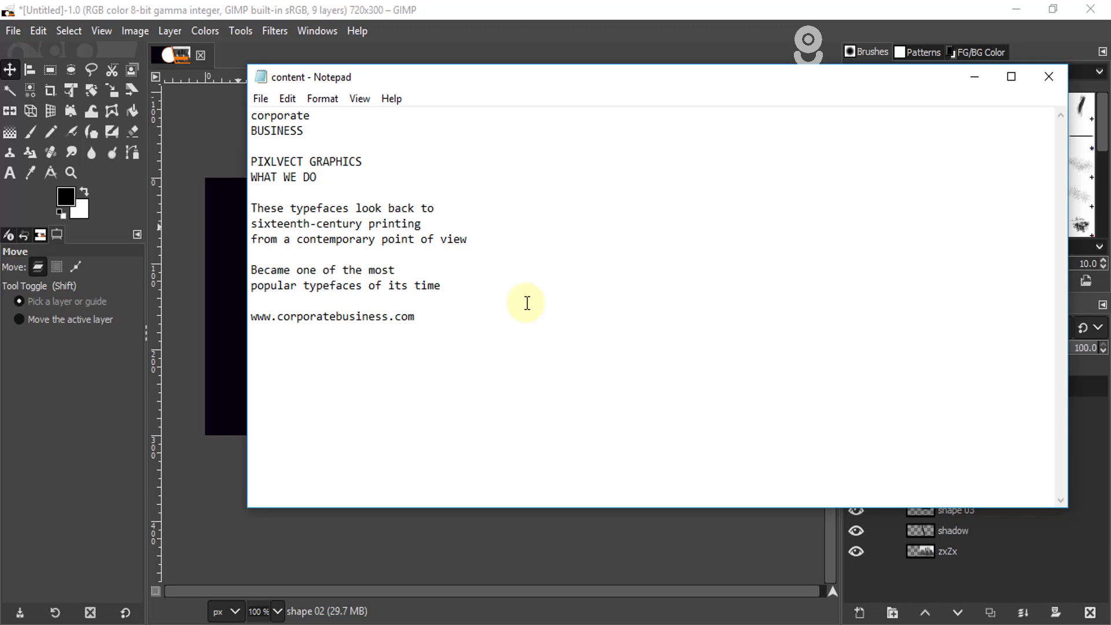
double_click(320, 116)
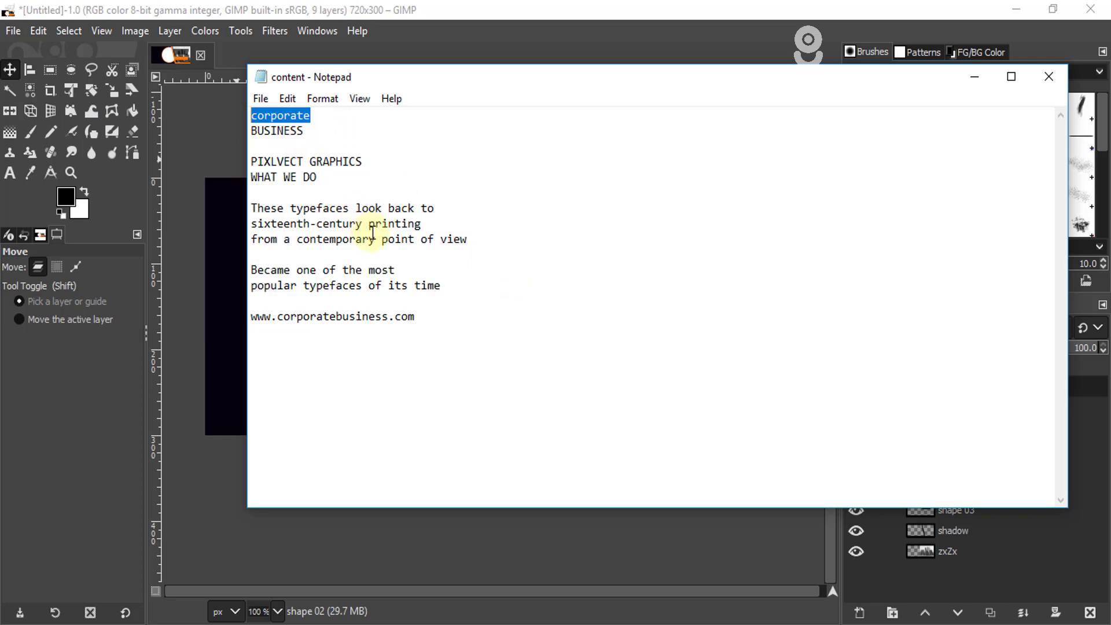
click(974, 76)
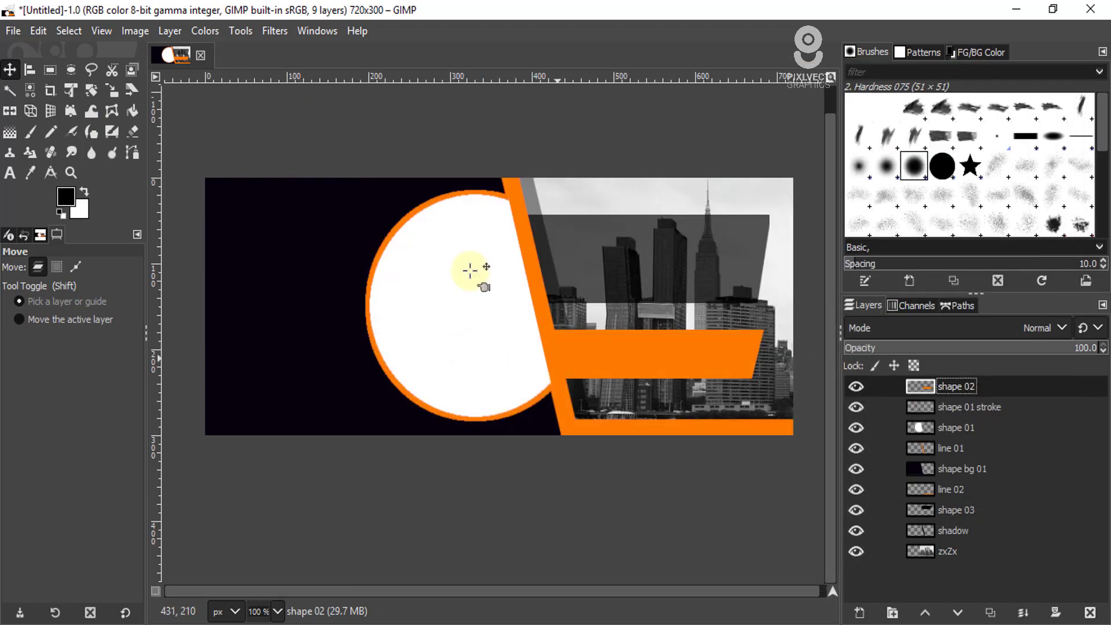
Step: Create a text layer reading 'corporate' on the canvas
click(12, 174)
click(604, 344)
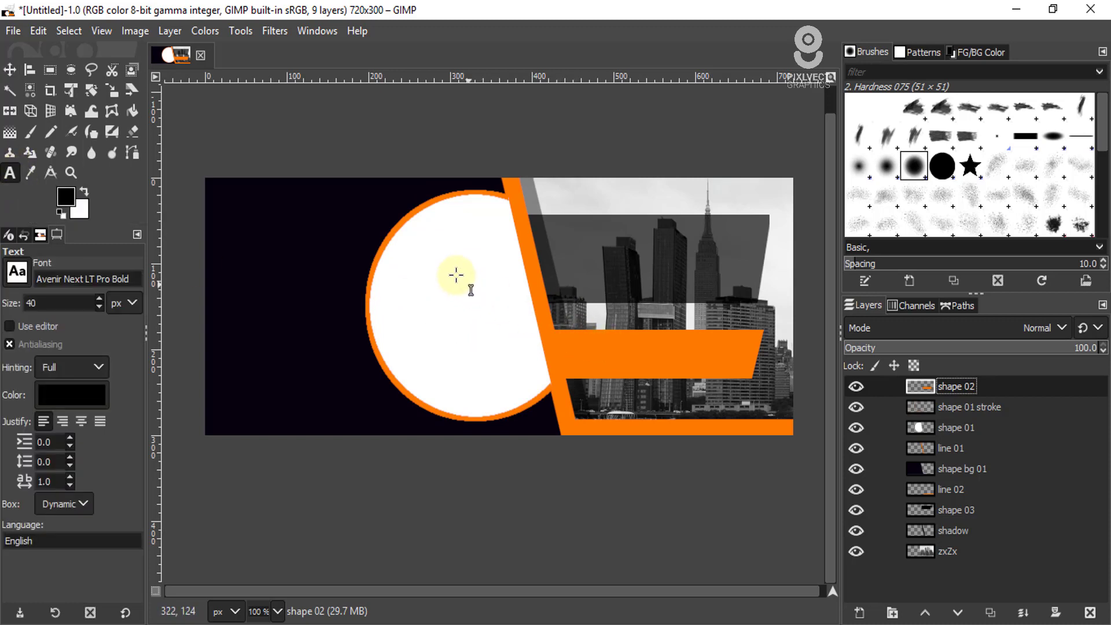
click(453, 248)
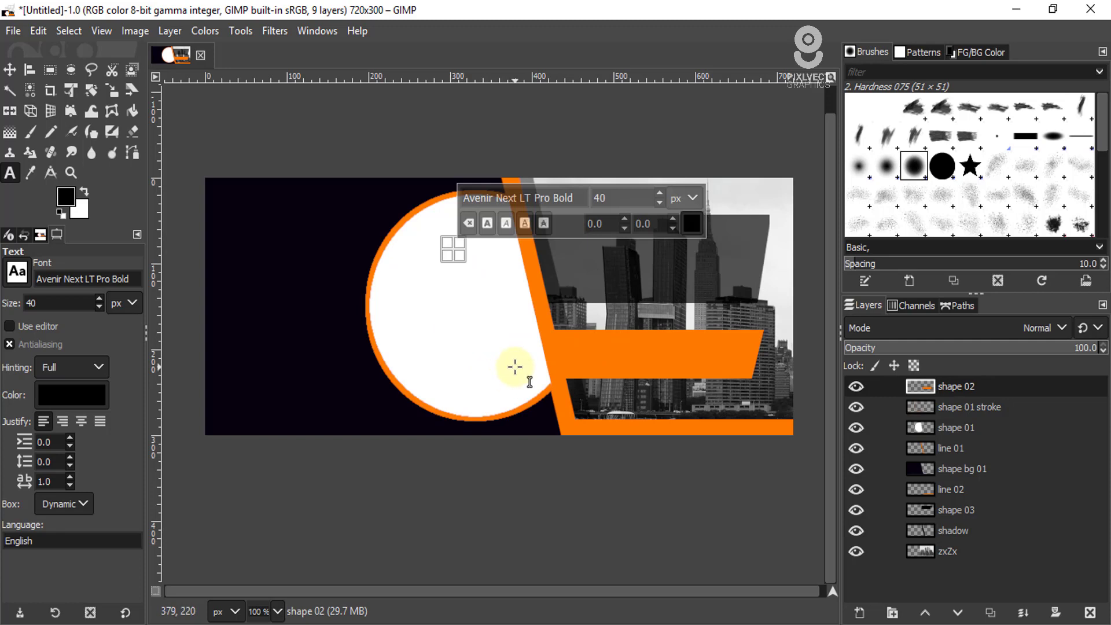
text(corporate)
key(ctrl+a)
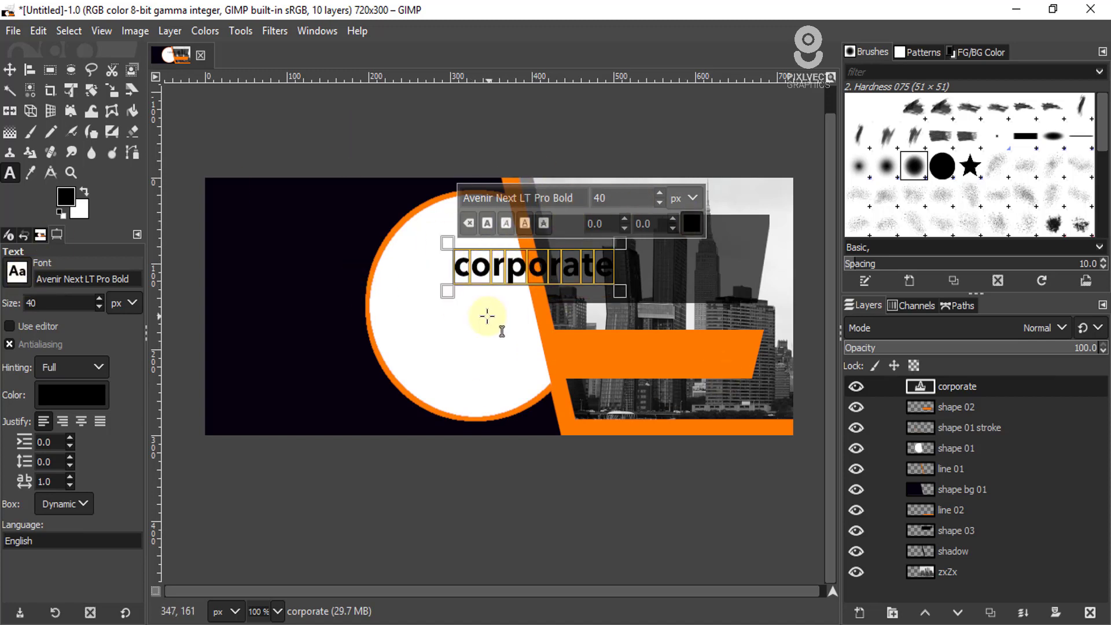
Step: Color the corporate text orange ff7f00 and move it onto the dark upper bar
click(691, 223)
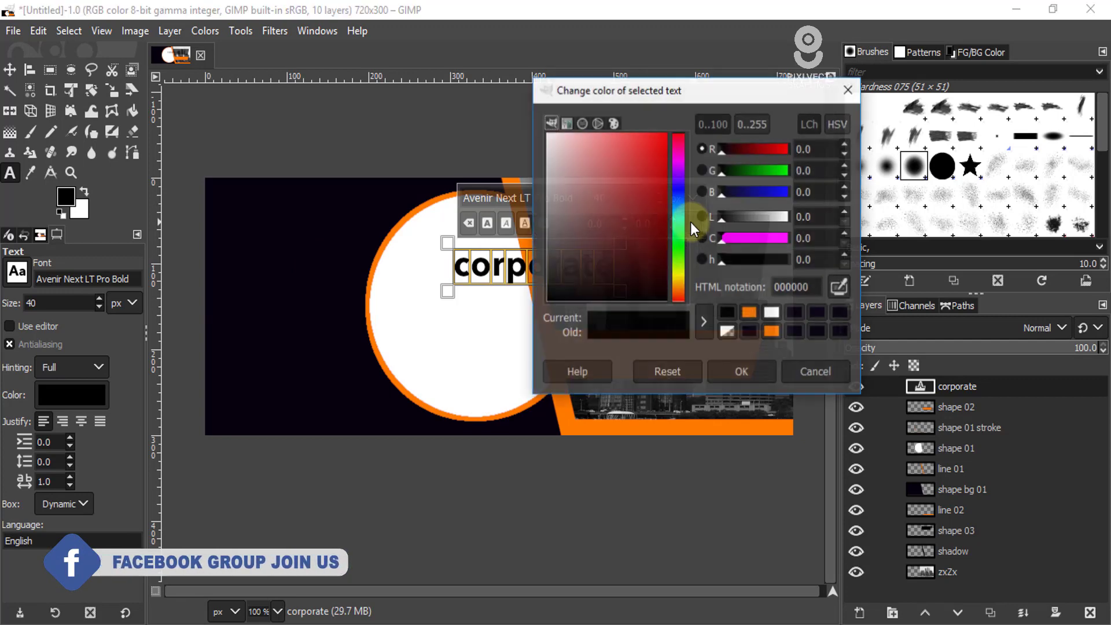
click(749, 313)
click(746, 373)
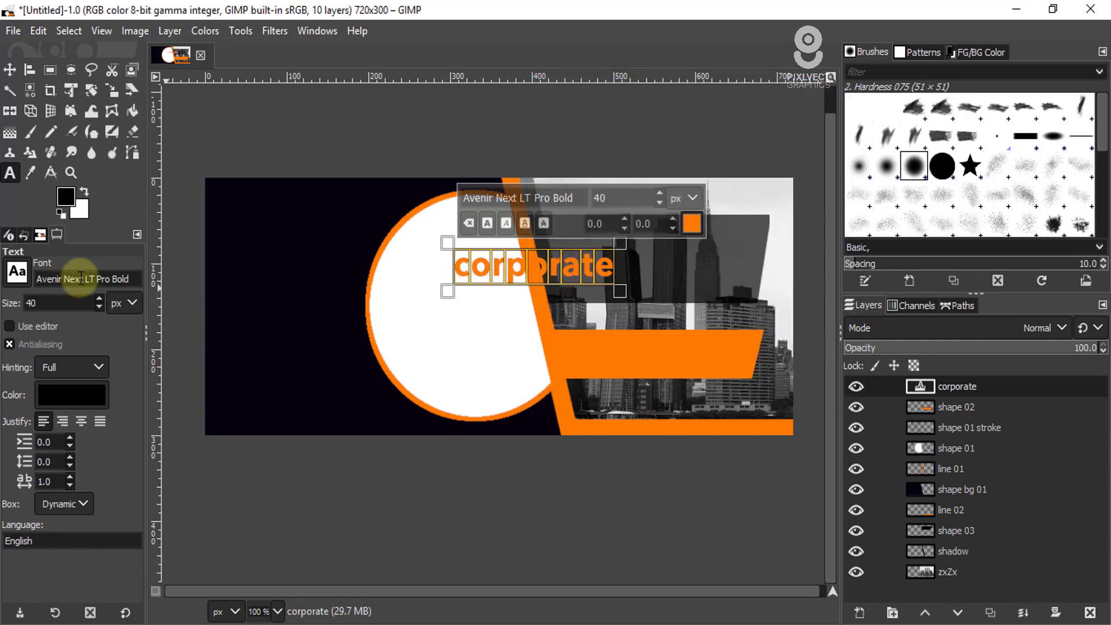
click(9, 70)
drag(594, 257, 670, 239)
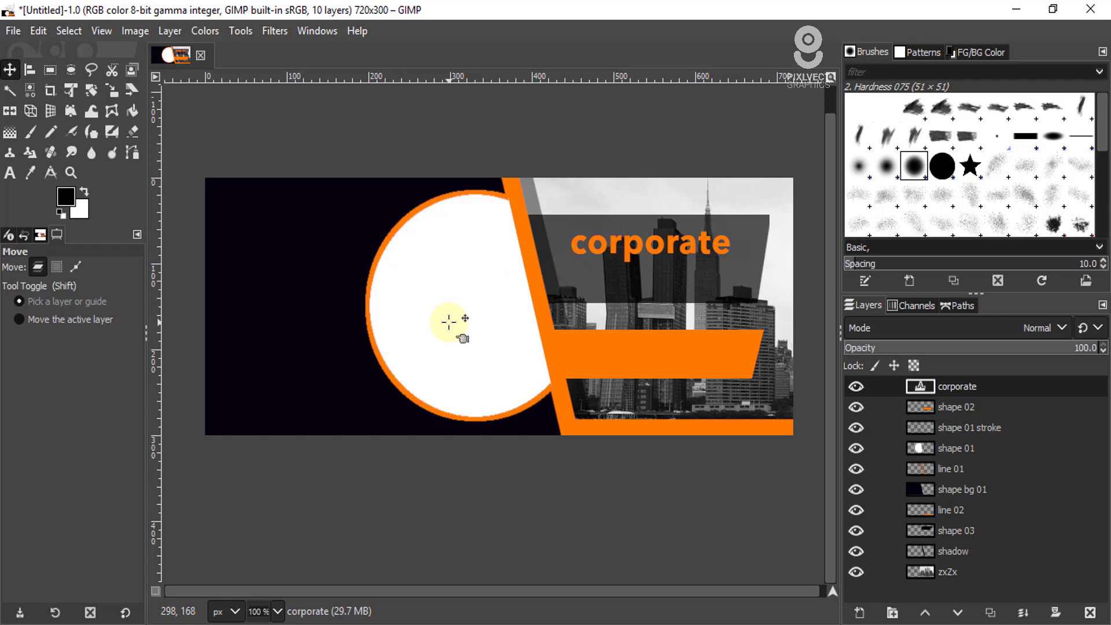
Step: Copy the BUSINESS line from the notes and paste it as a new text layer
key(alt+Tab)
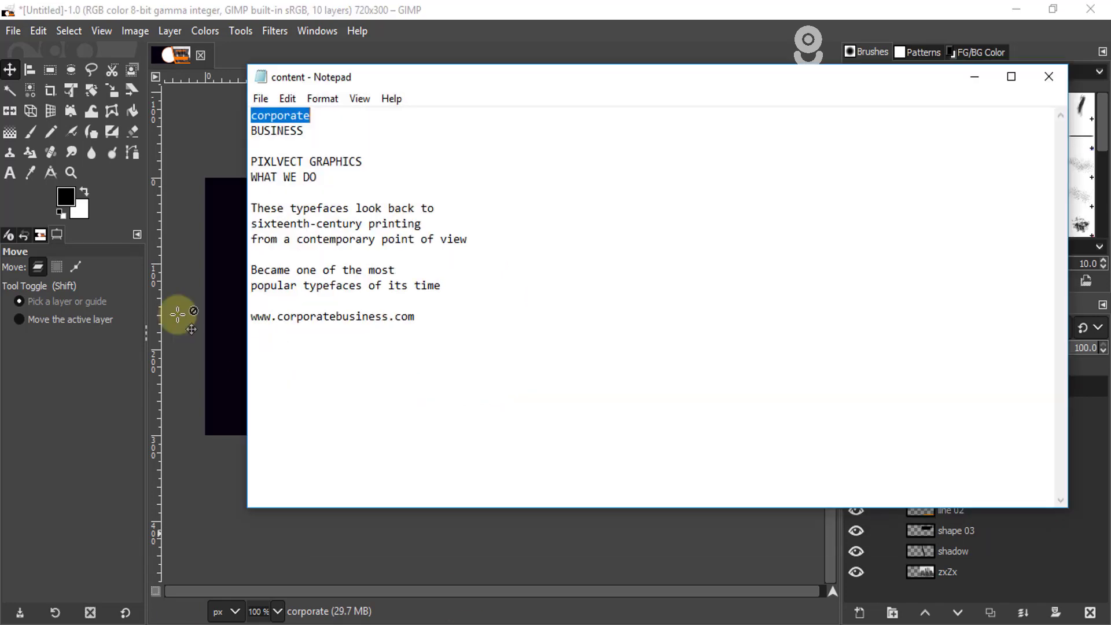
drag(307, 132, 204, 133)
key(ctrl+c)
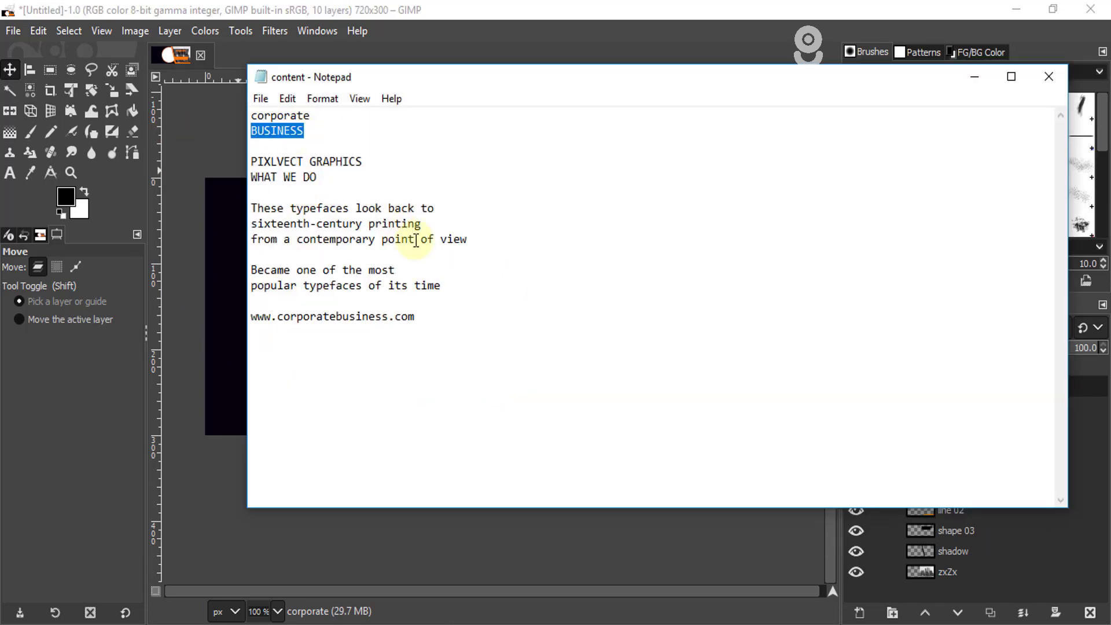
click(975, 77)
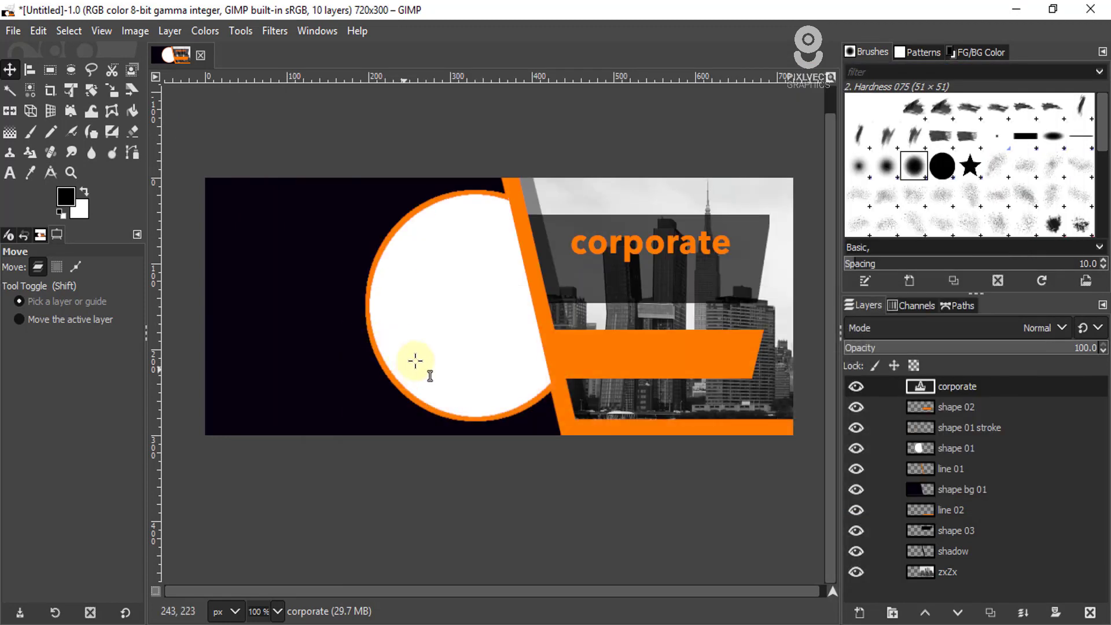
key(t)
click(497, 340)
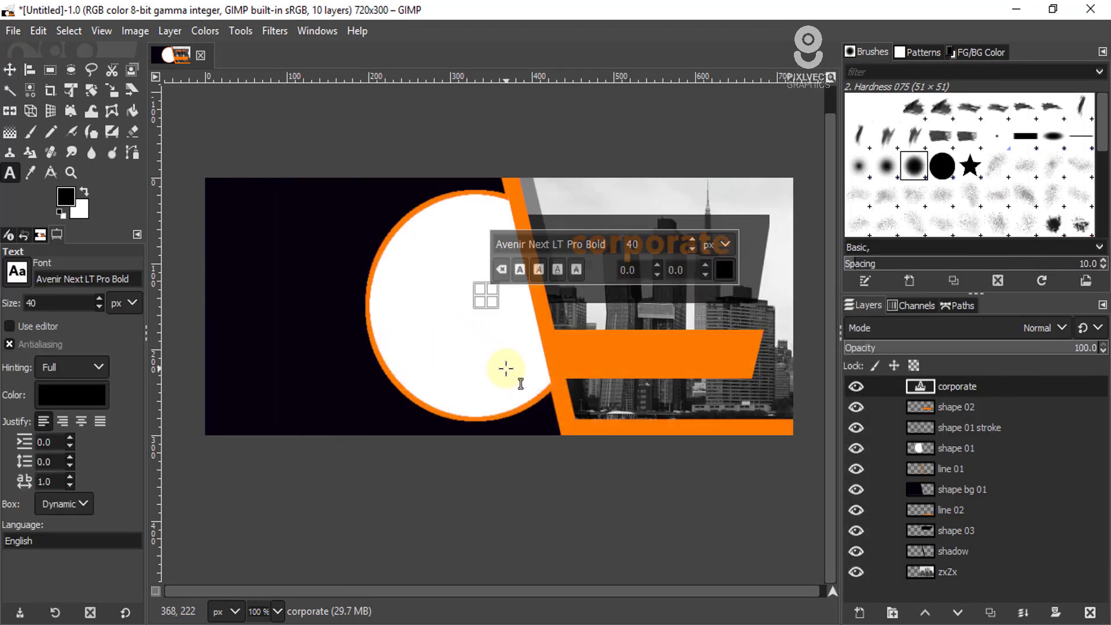
key(ctrl+v)
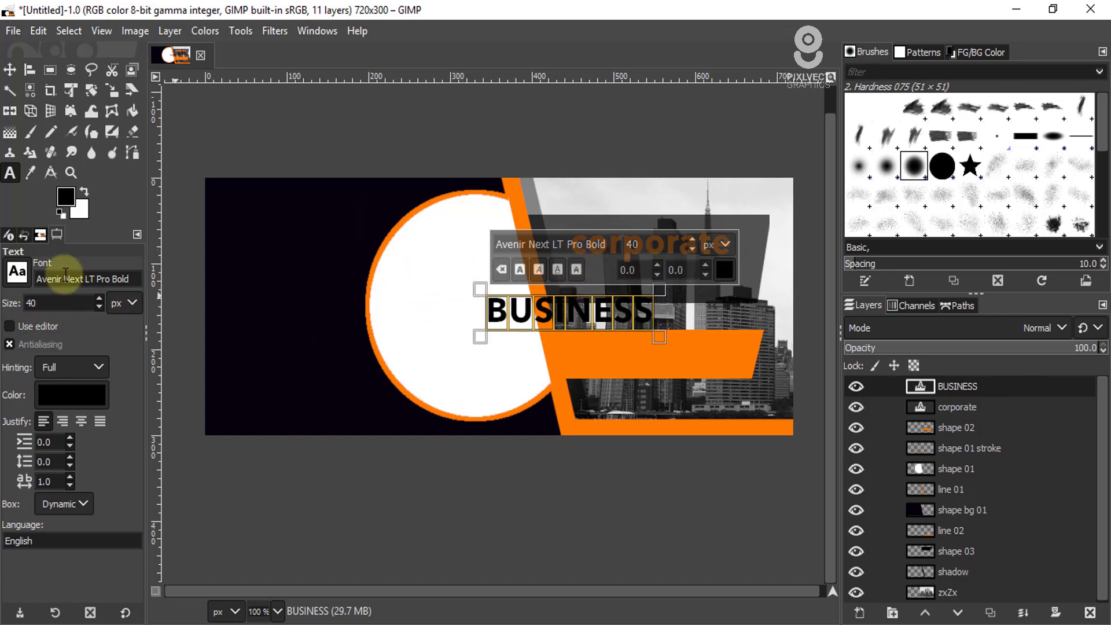
Step: Set the BUSINESS text to Avenir Next LT Pro in white
click(16, 272)
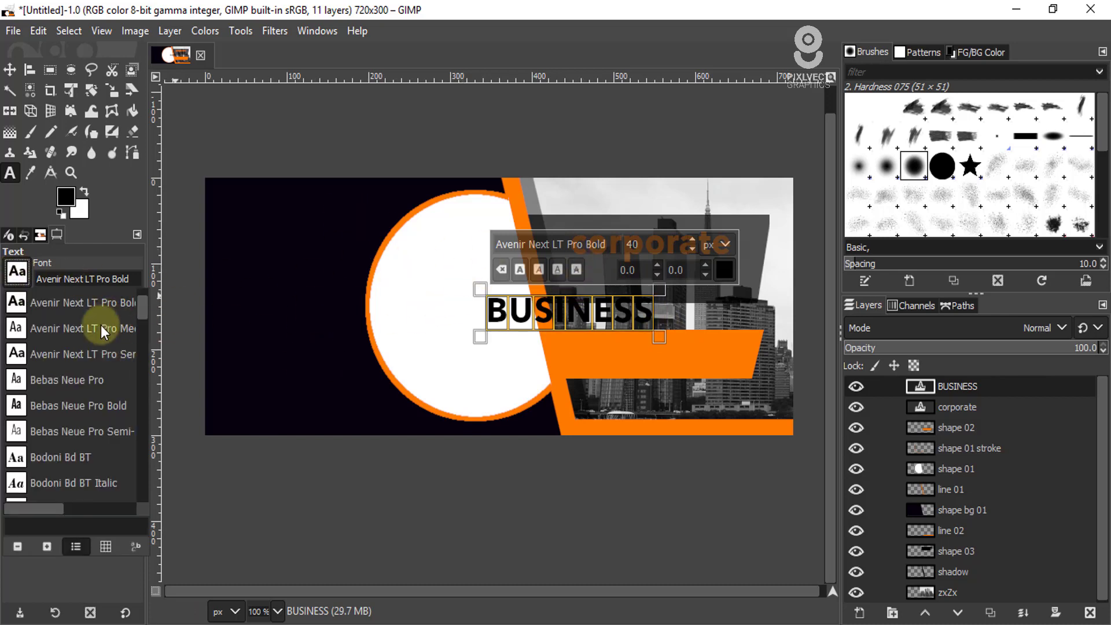
scroll(105, 342, up, 1)
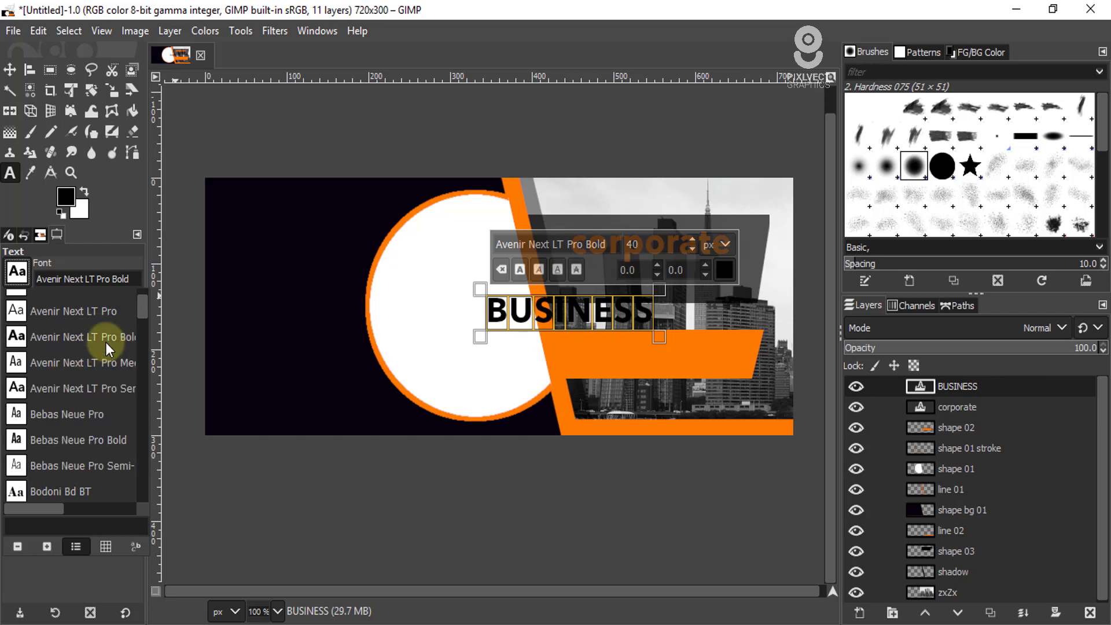
click(22, 315)
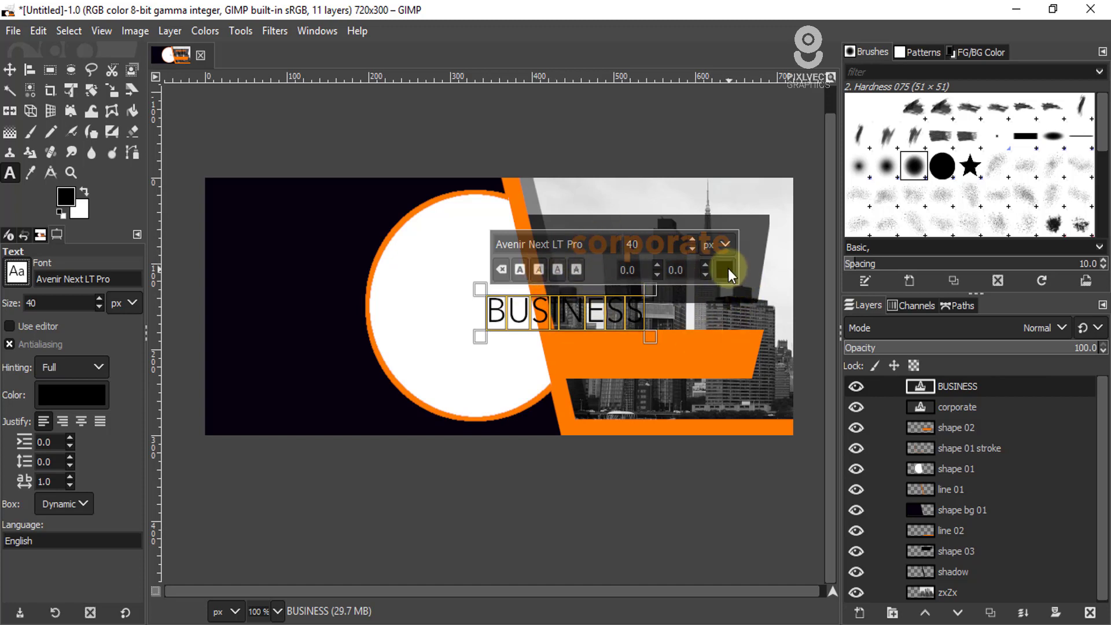
click(724, 268)
click(808, 380)
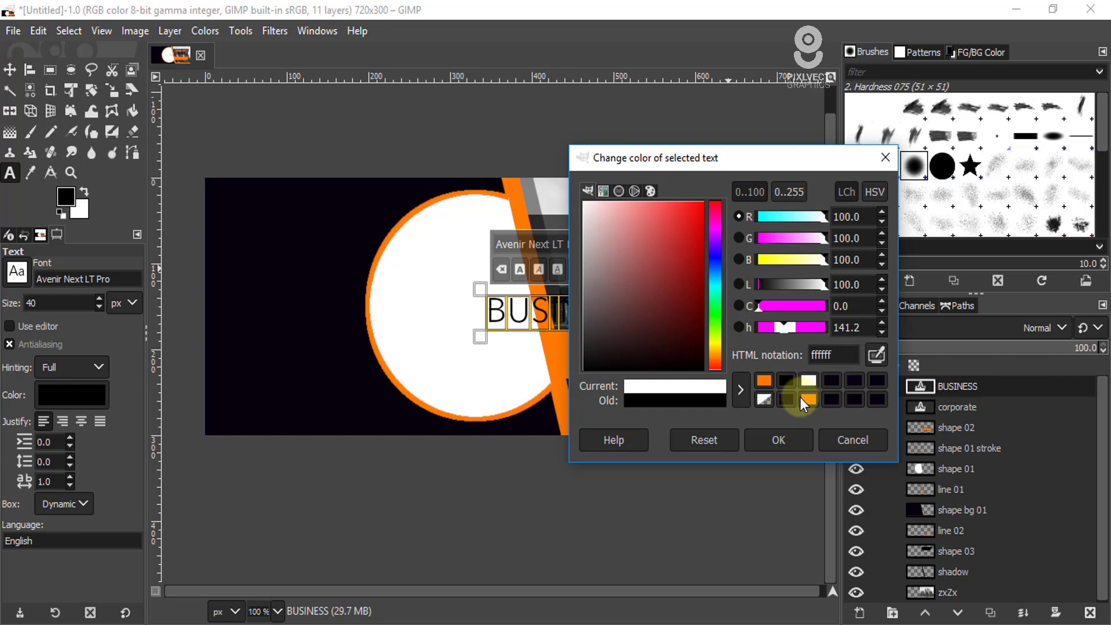
click(778, 440)
click(9, 69)
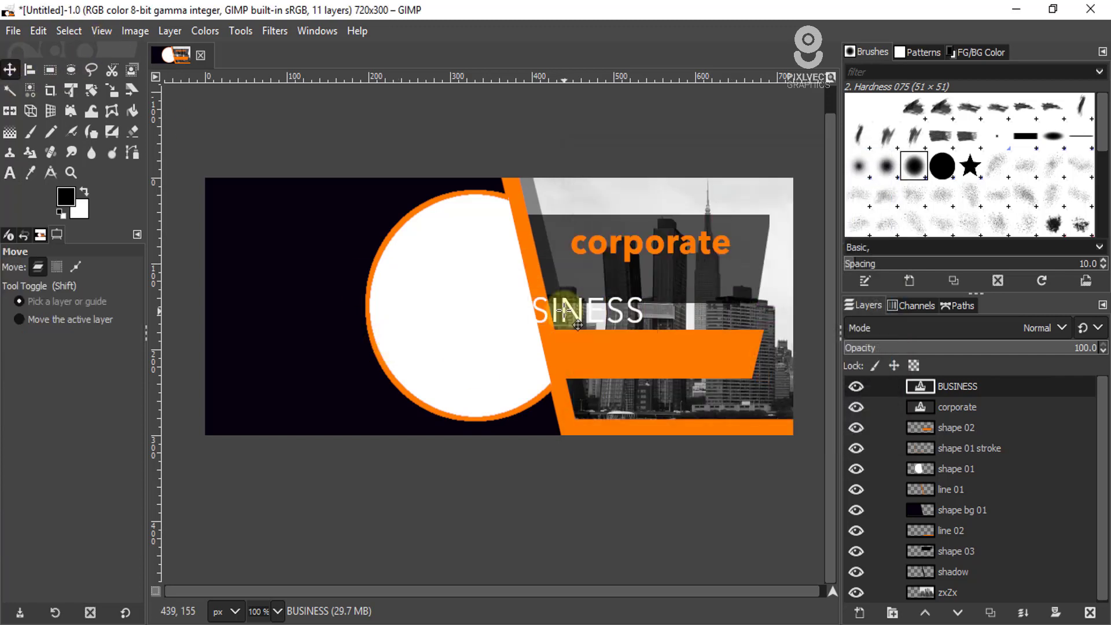
Step: Move BUSINESS directly under corporate and chain-link the two text layers
drag(564, 310, 649, 281)
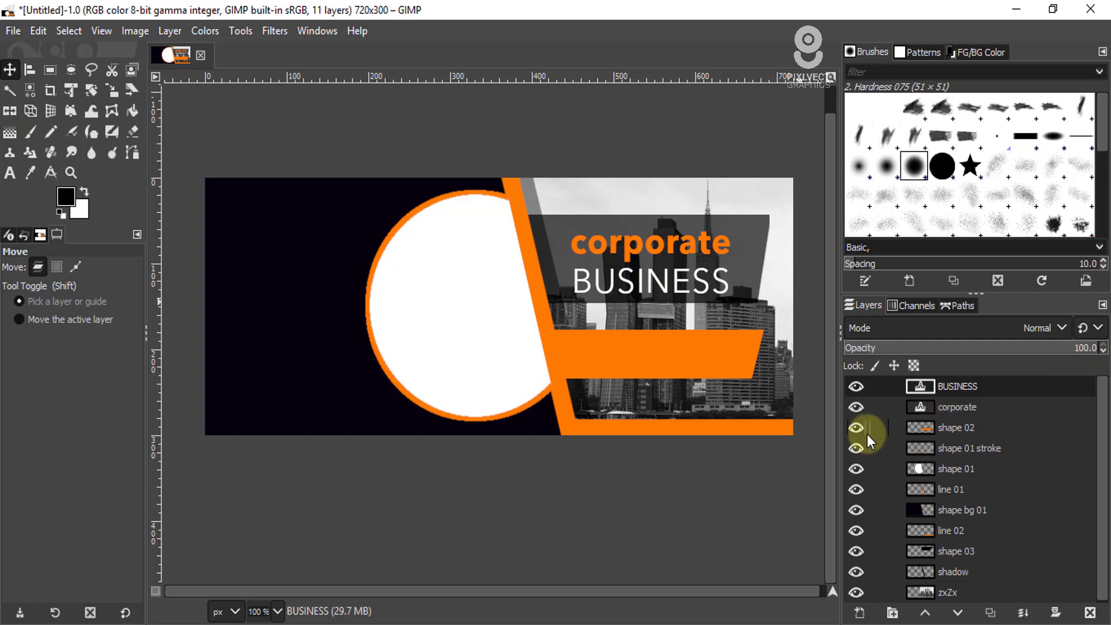
click(879, 407)
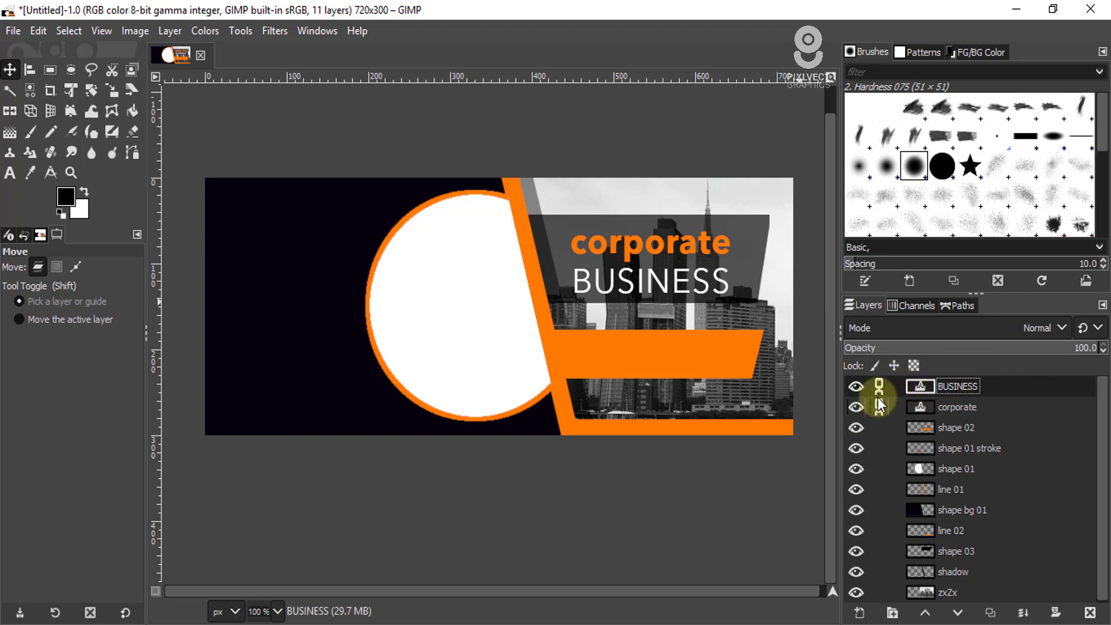
click(653, 246)
key(ctrl+z)
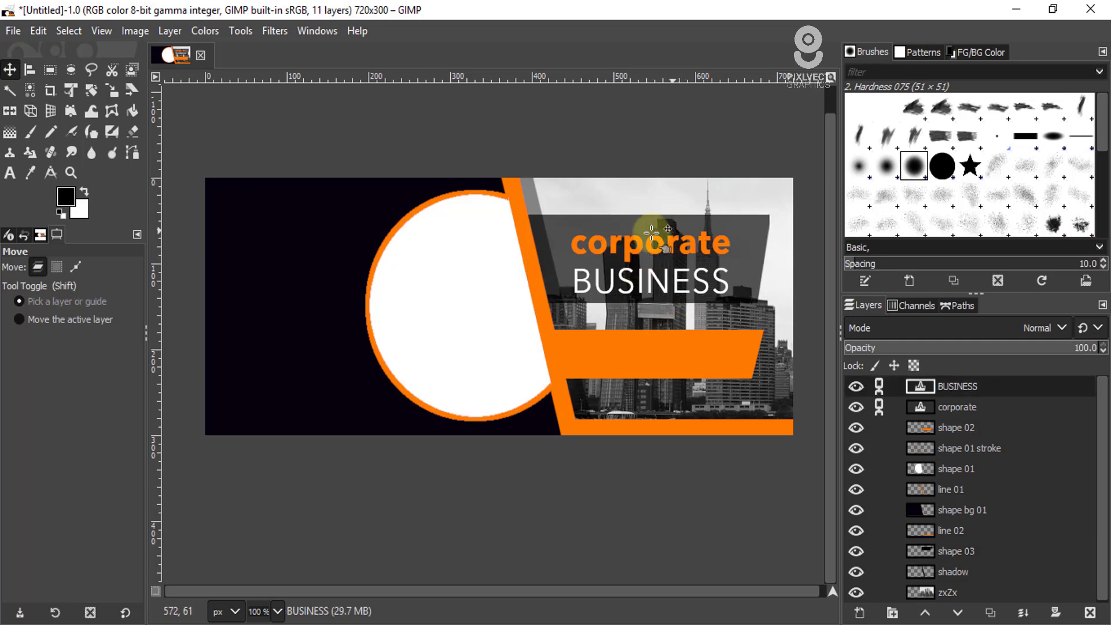
Step: Nudge both linked text lines slightly up-left, unlink them, and return to Notepad
click(671, 244)
mouse_move(672, 244)
mouse_down()
mouse_move(656, 244)
mouse_move(666, 243)
mouse_up()
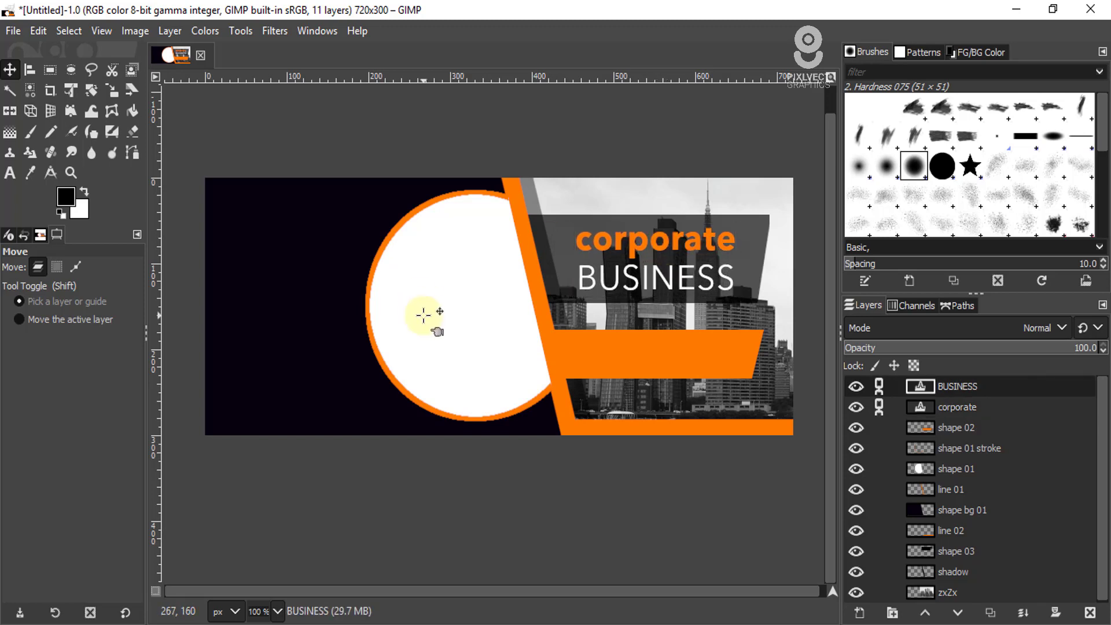
click(879, 387)
click(879, 407)
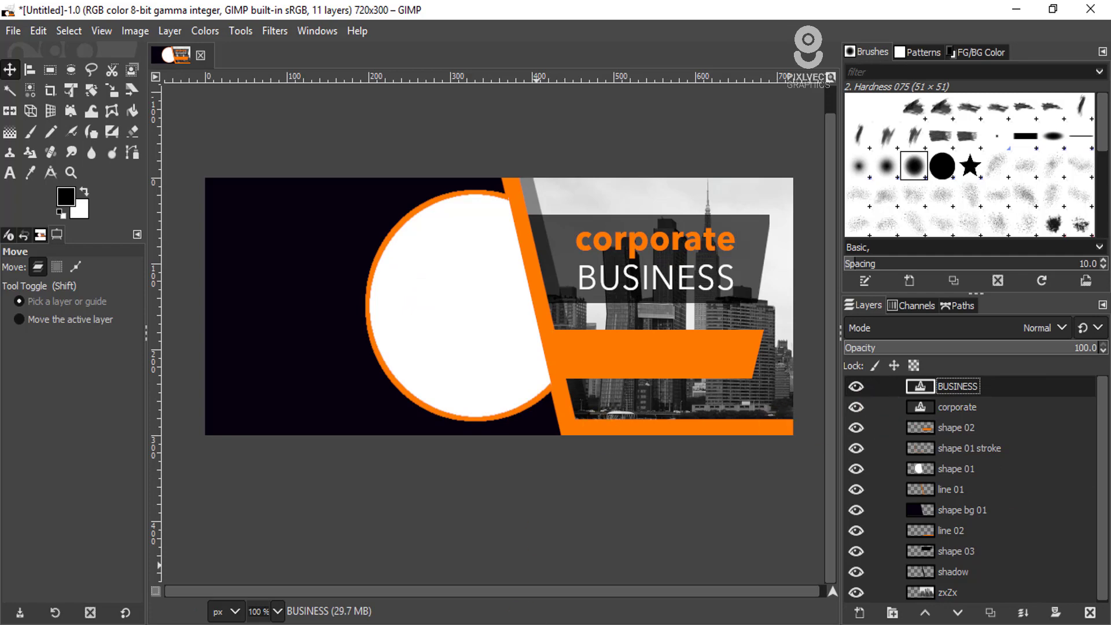
key(alt+Tab)
Step: Copy the PIXLVECT GRAPHICS line from the notes and paste it as a new text layer
double_click(359, 162)
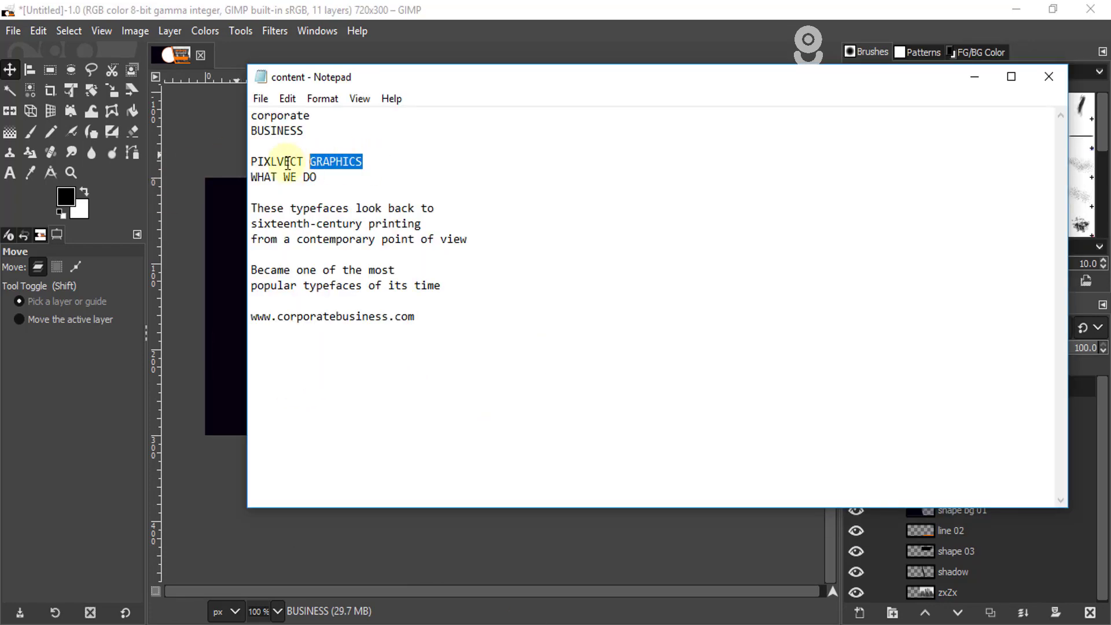
drag(288, 163, 228, 164)
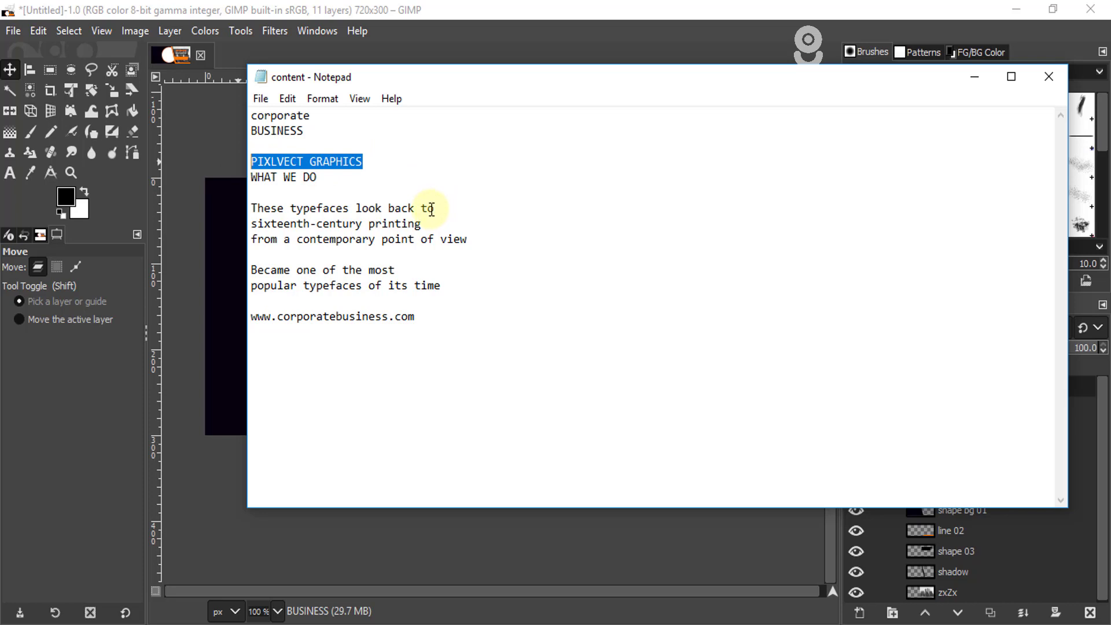
click(977, 77)
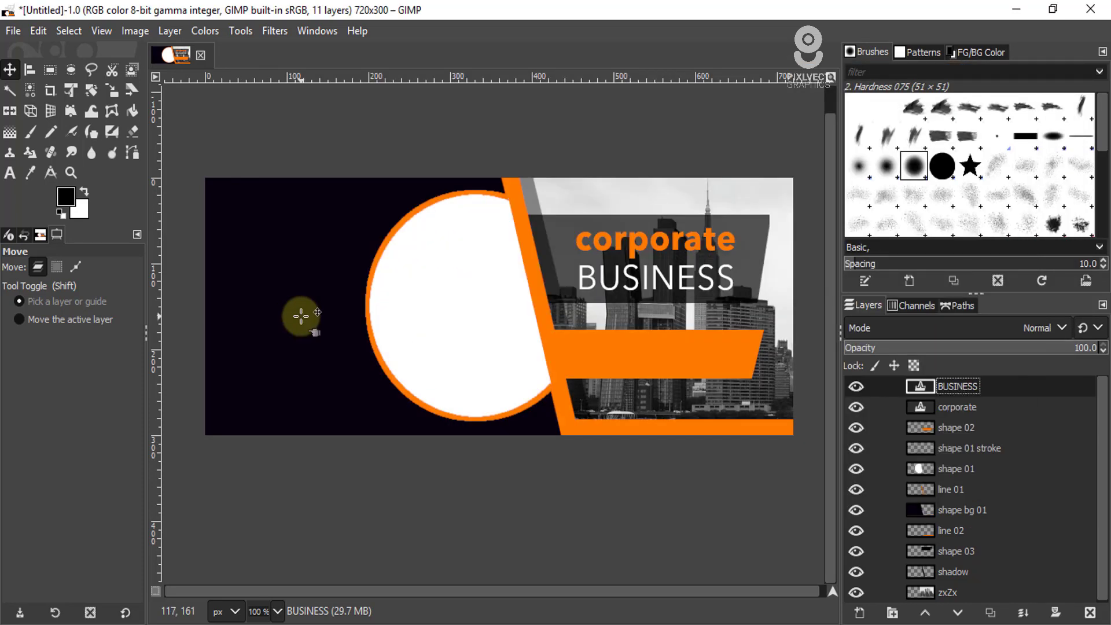
key(t)
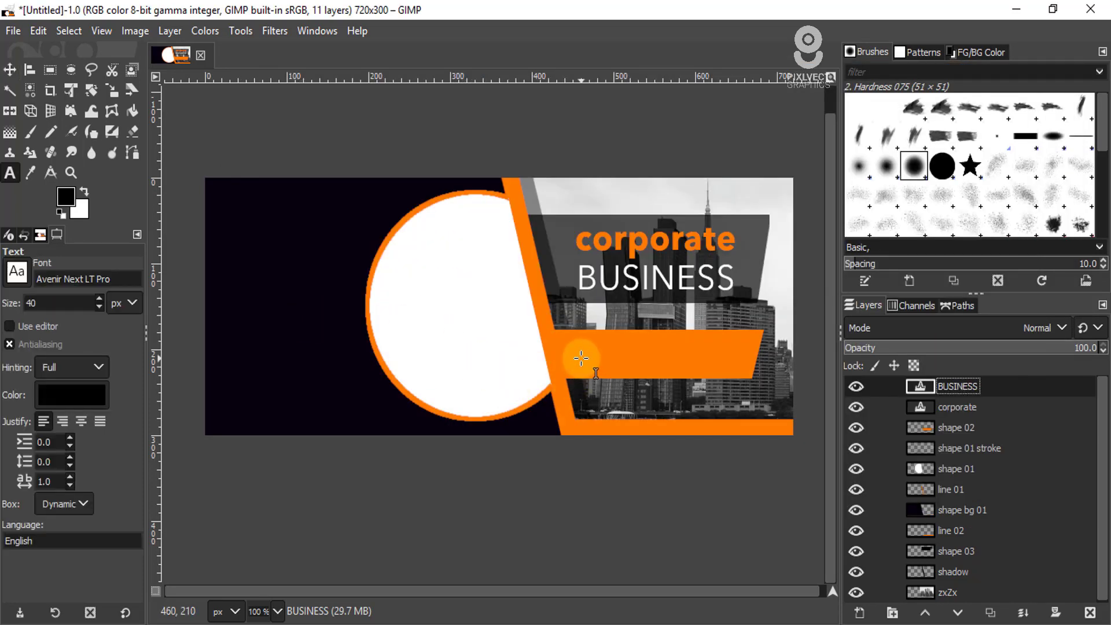
click(570, 348)
text(PIXLVECT GRAPHICS)
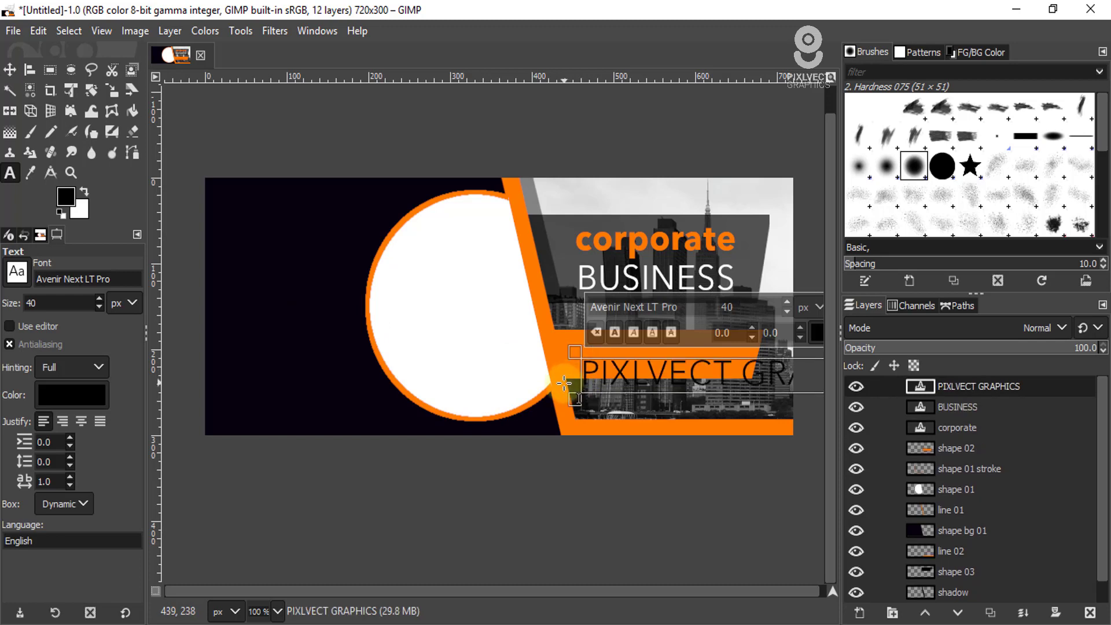
Step: Set the PIXLVECT GRAPHICS text to Avenir Next LT Pro Bold at size 19
click(19, 272)
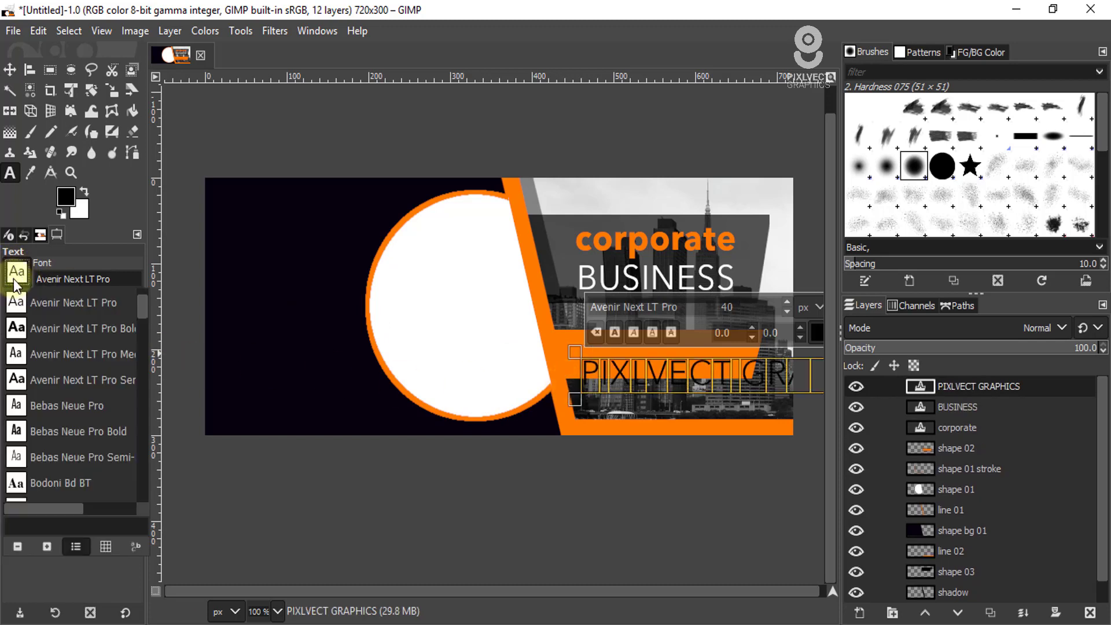
click(99, 329)
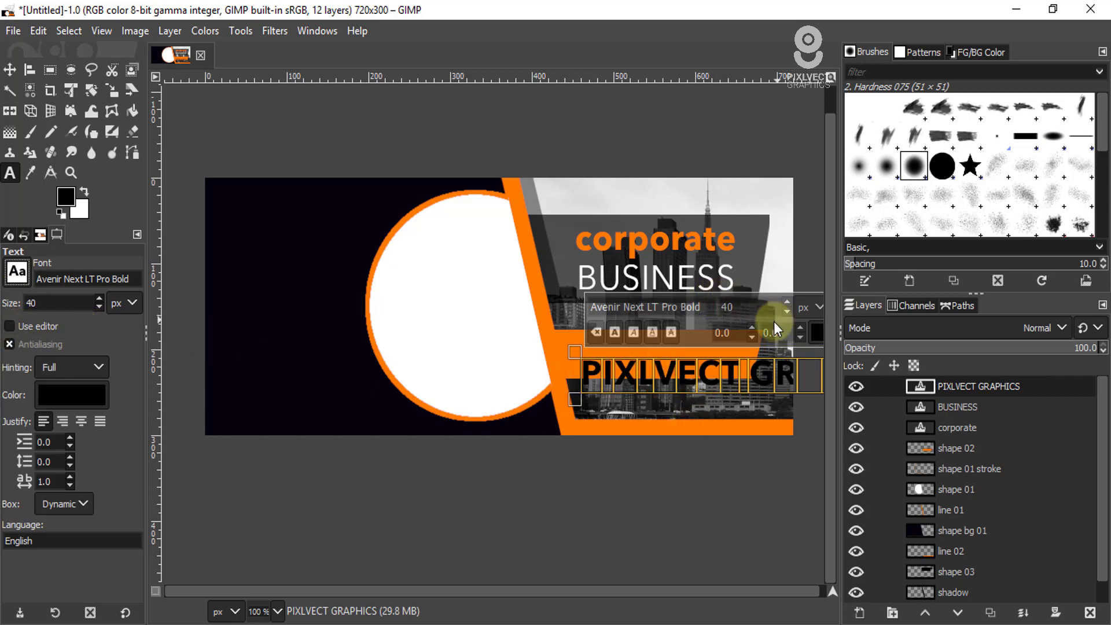
scroll(786, 308, down, 3)
scroll(785, 308, down, 3)
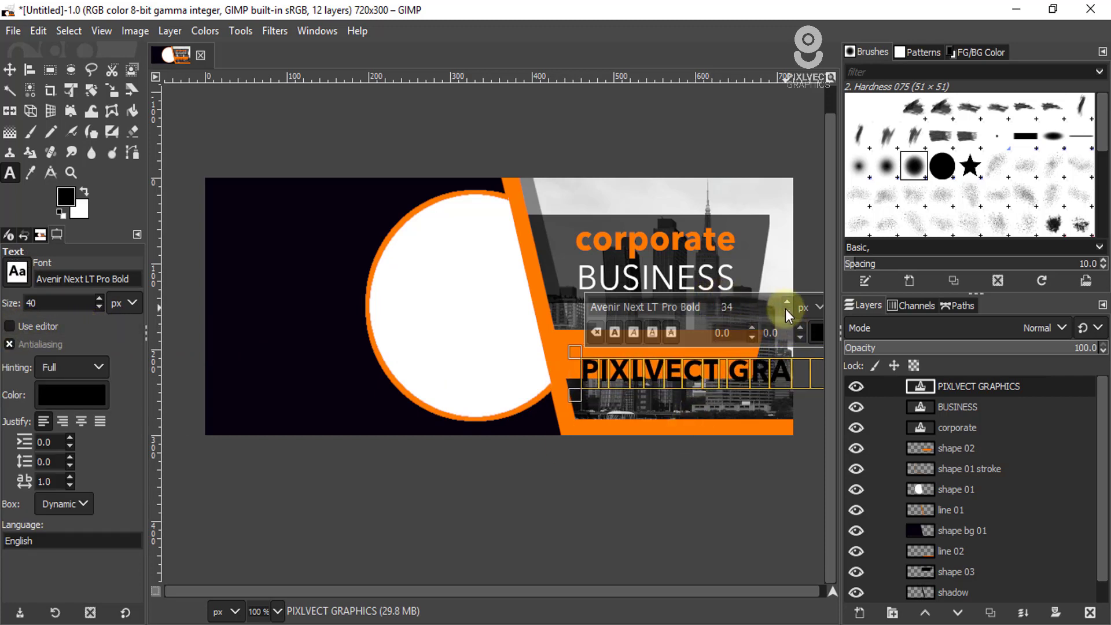
scroll(786, 308, down, 3)
scroll(786, 308, down, 2)
scroll(786, 308, down, 3)
scroll(785, 308, down, 2)
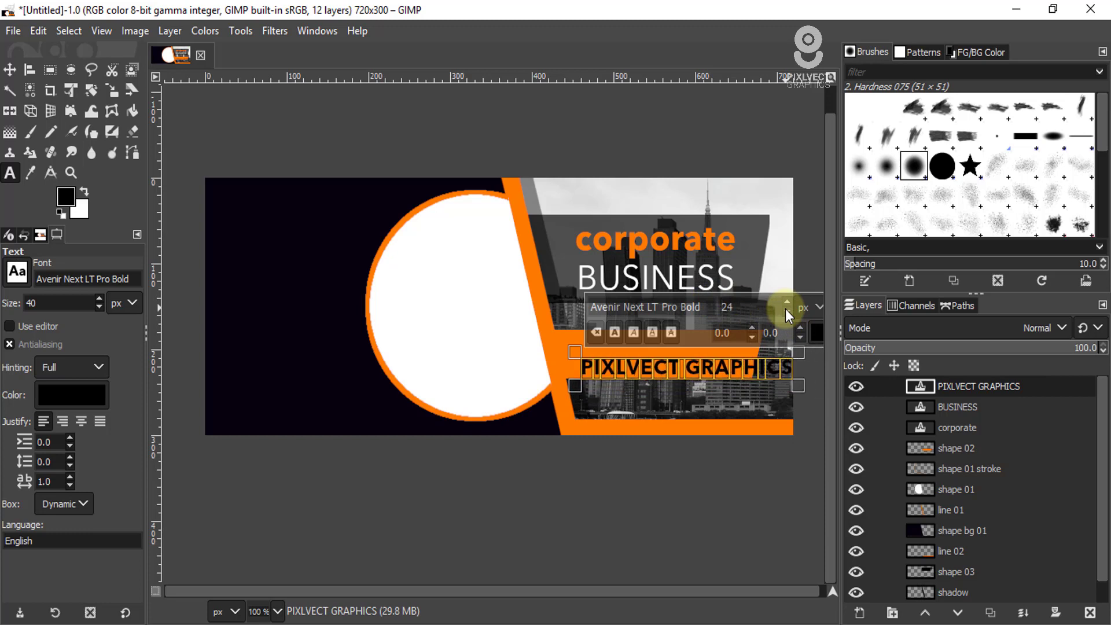
scroll(786, 308, down, 2)
scroll(786, 307, down, 2)
scroll(785, 308, down, 1)
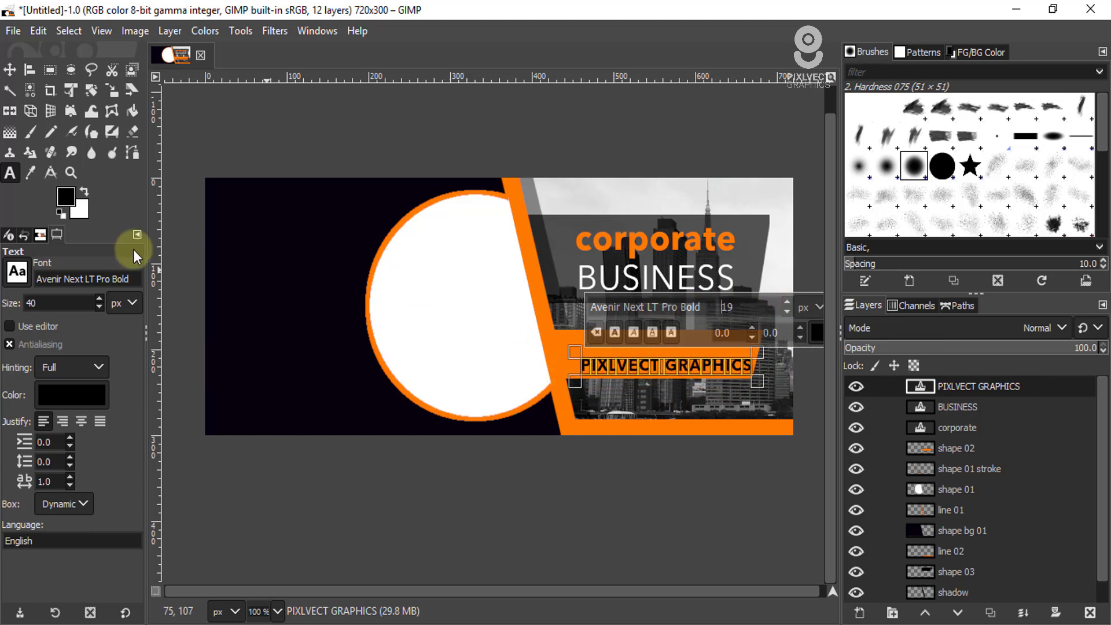
Step: Color the text dark 07000d and center it on the orange bar
click(61, 395)
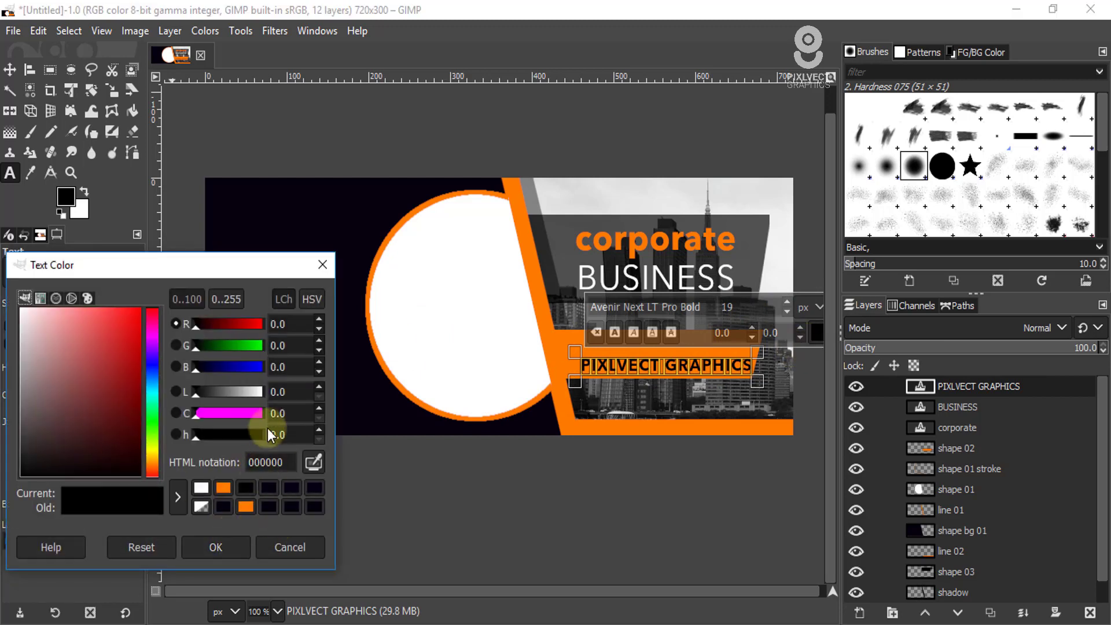
click(270, 488)
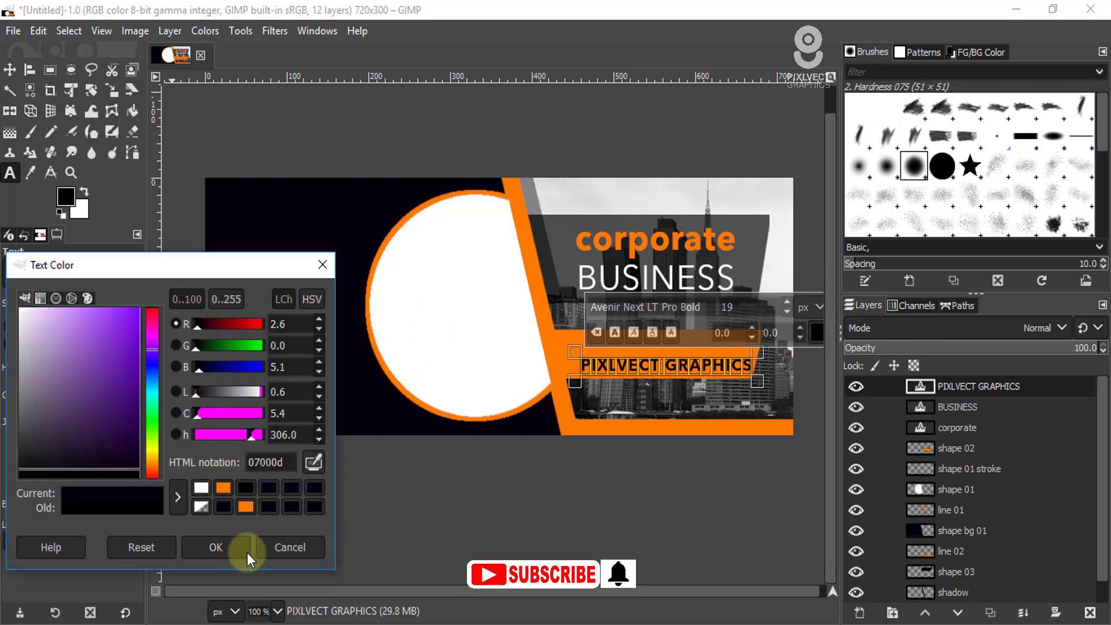
key(Return)
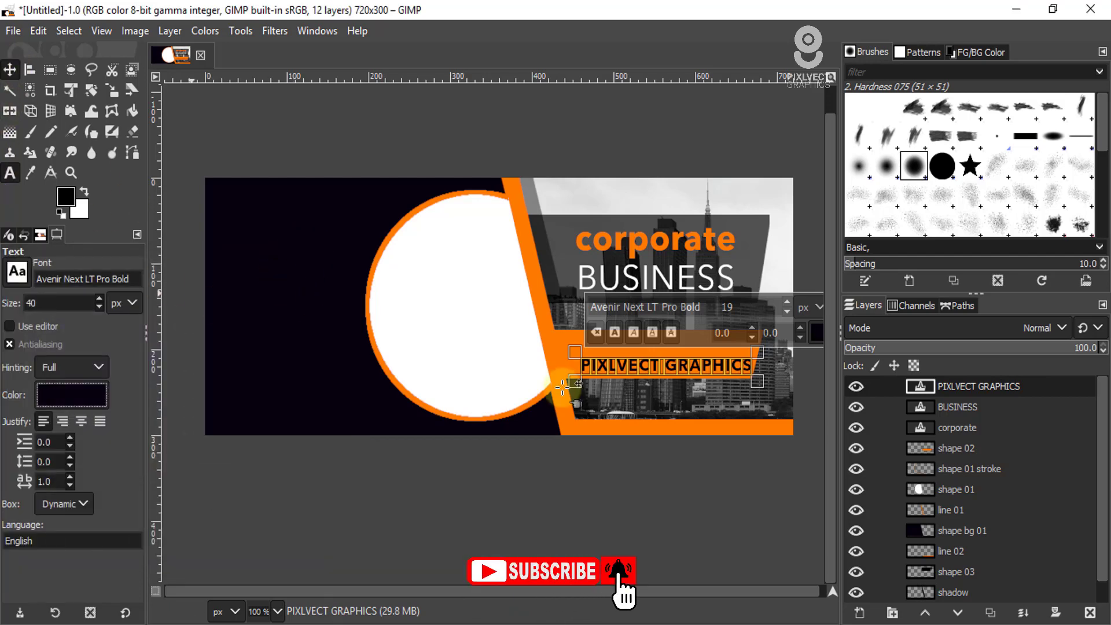
click(10, 69)
scroll(709, 379, up, 1)
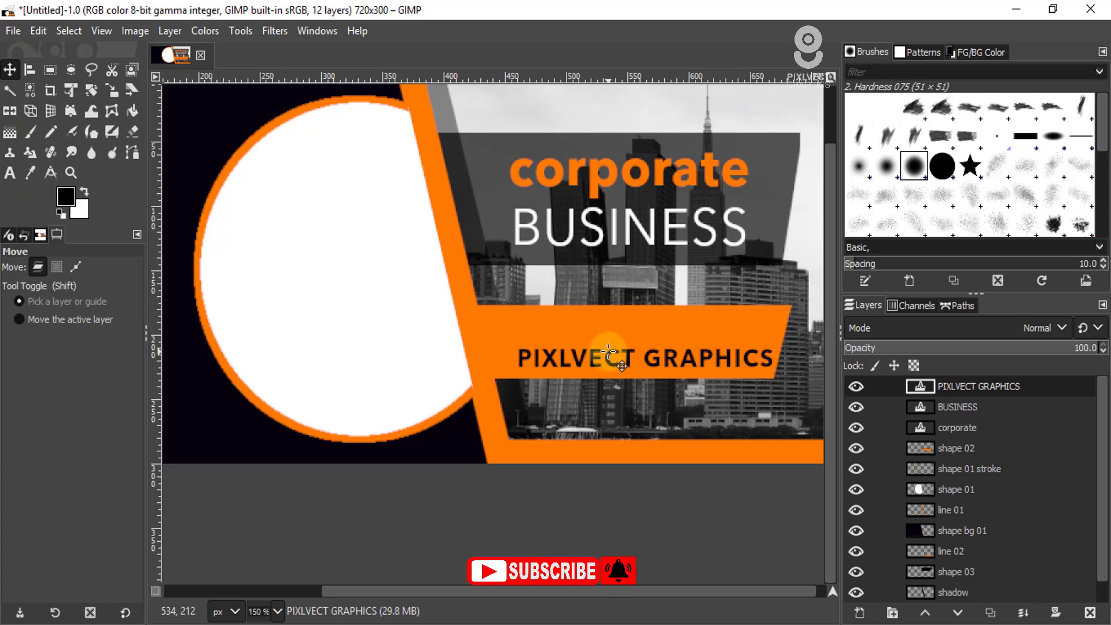
drag(605, 343, 599, 334)
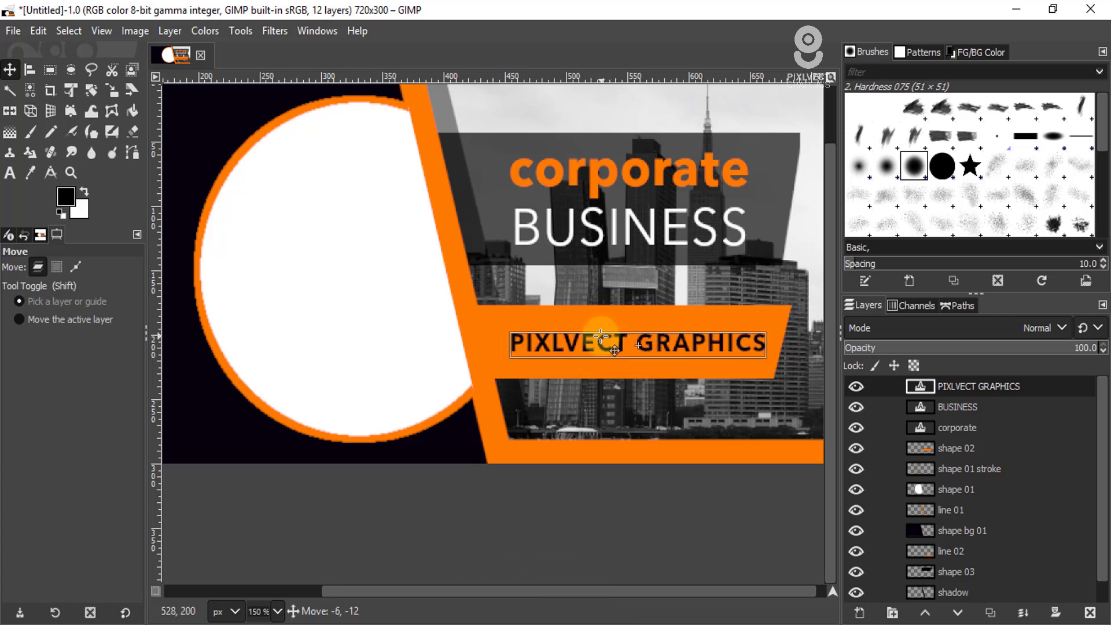
drag(600, 334, 600, 335)
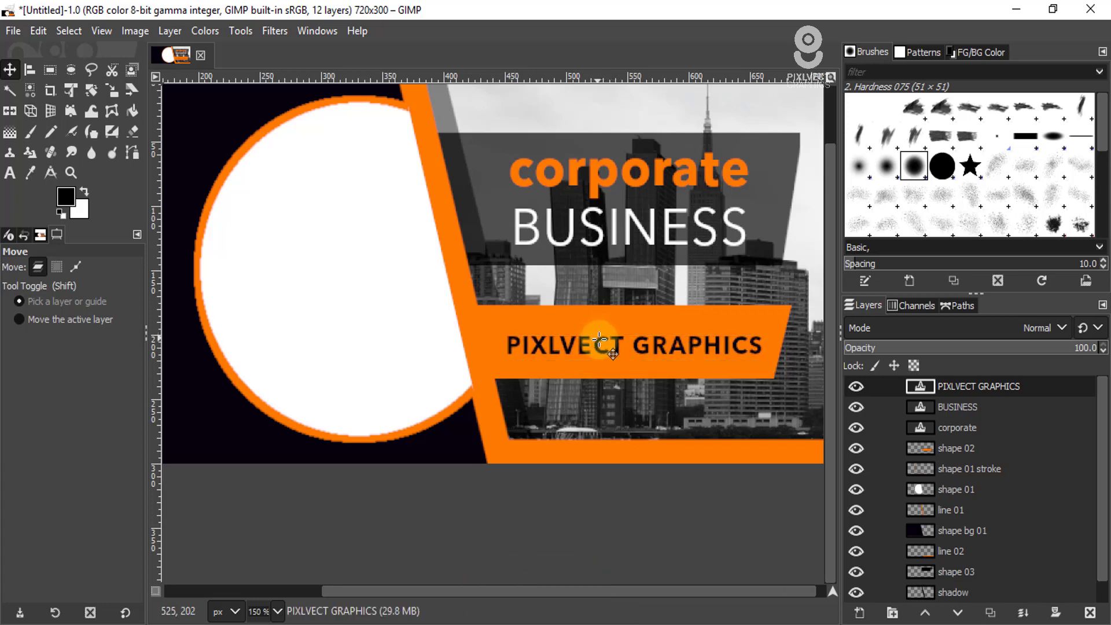
scroll(676, 371, down, 2)
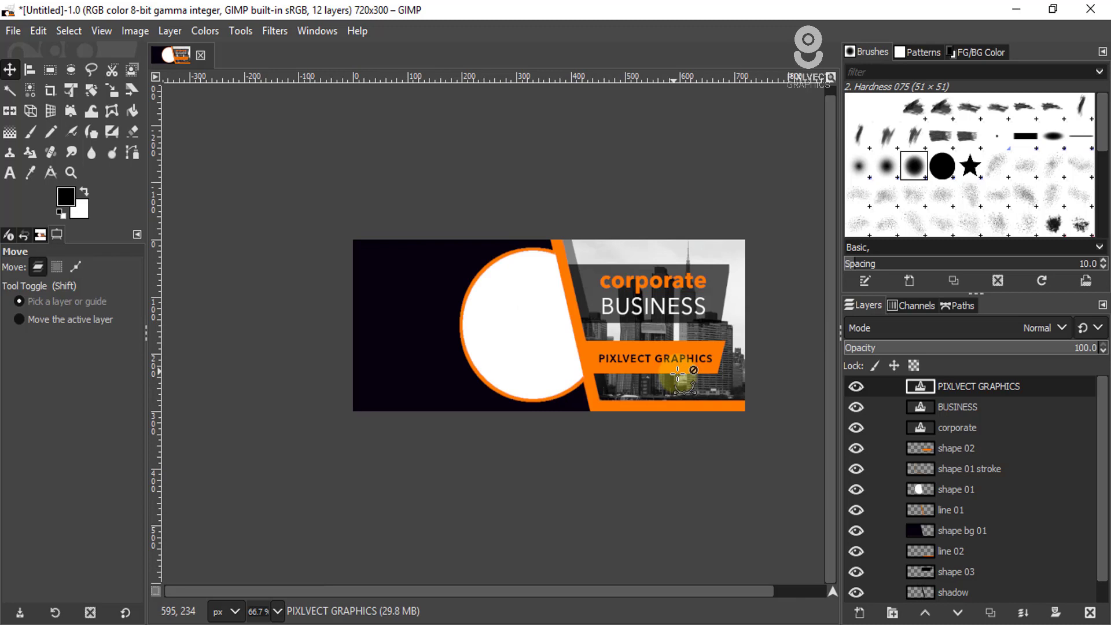
scroll(709, 409, up, 1)
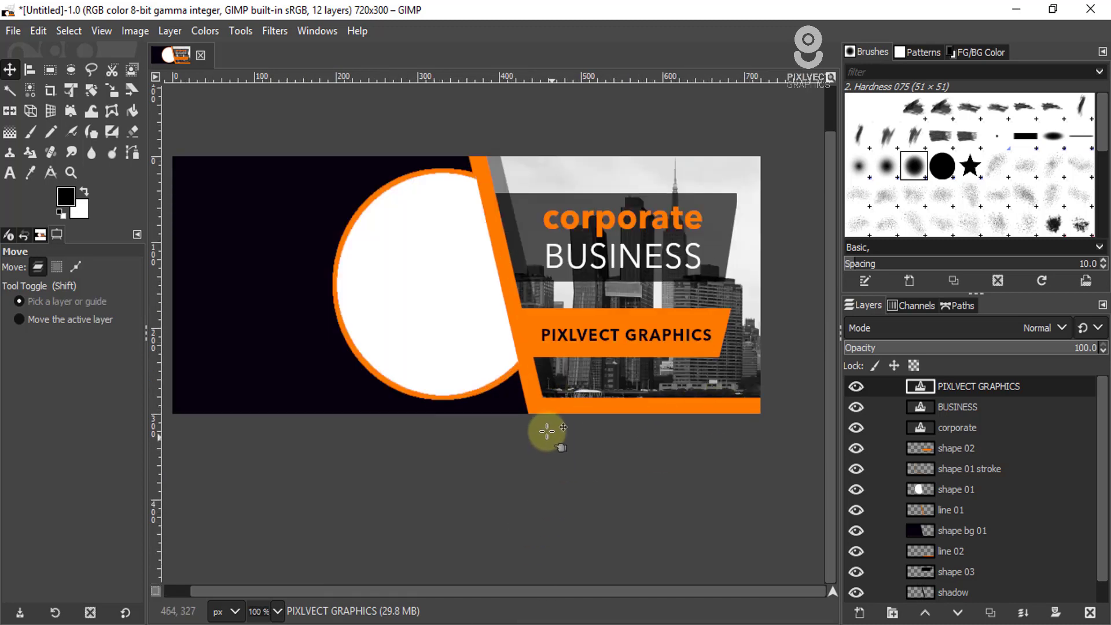
key(alt+Tab)
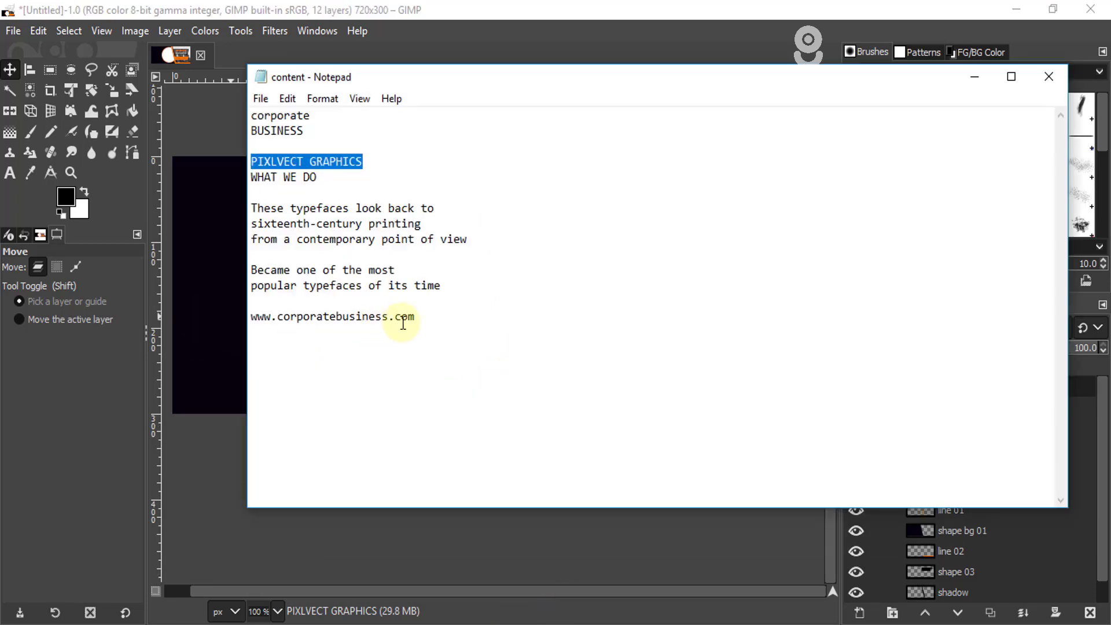
double_click(405, 317)
triple_click(289, 316)
key(ctrl+c)
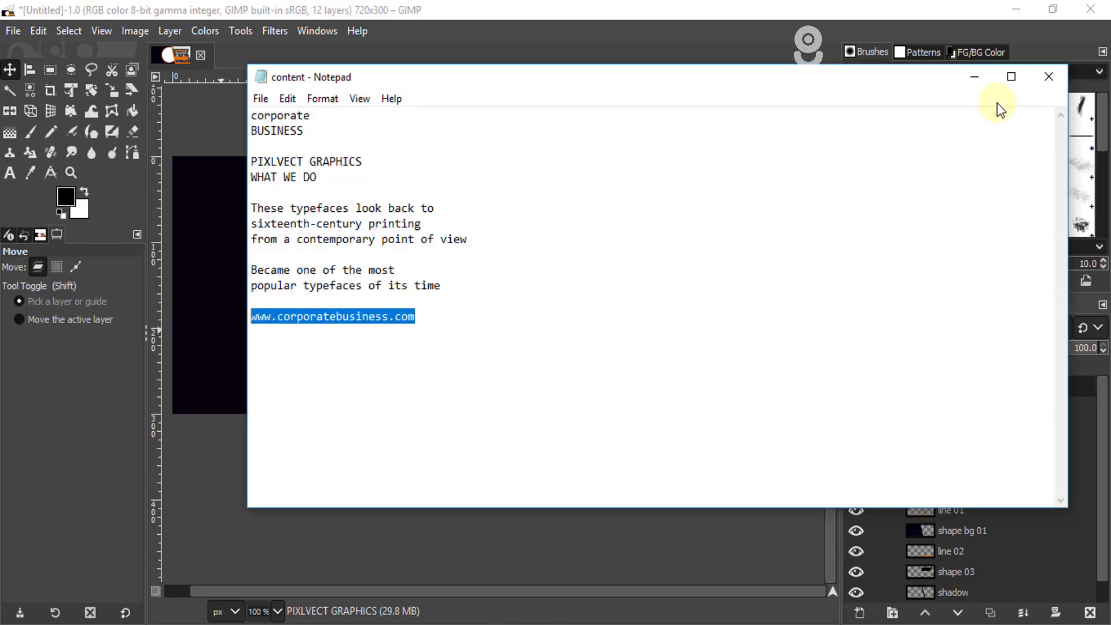
key(alt+Tab)
Step: Paste the address as a text layer on the bottom strip and color it white
key(t)
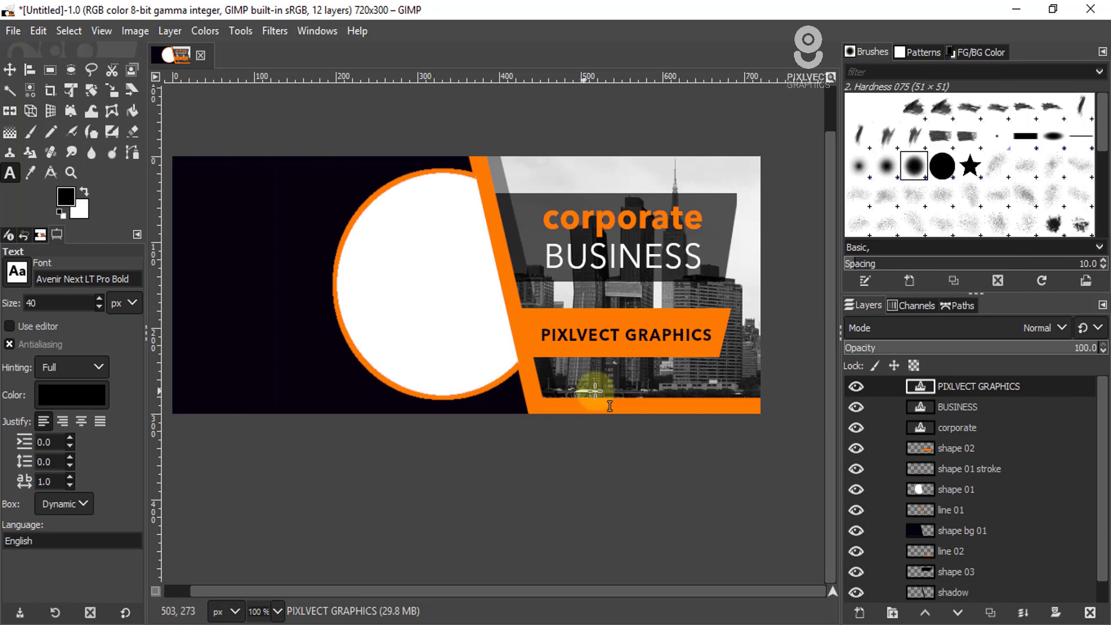
click(539, 369)
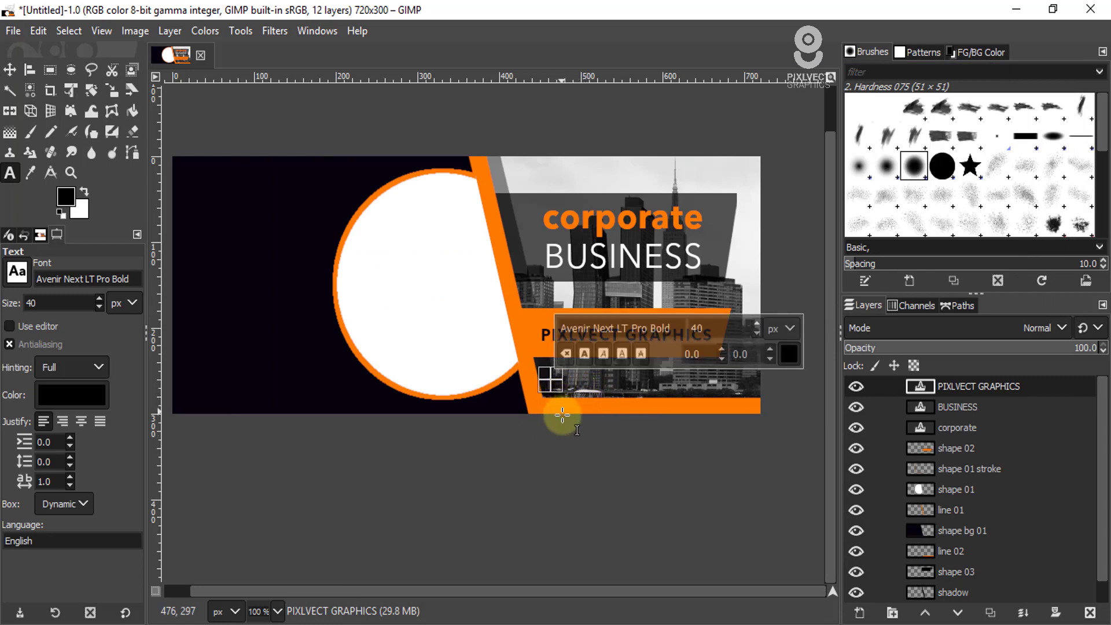
key(ctrl+v)
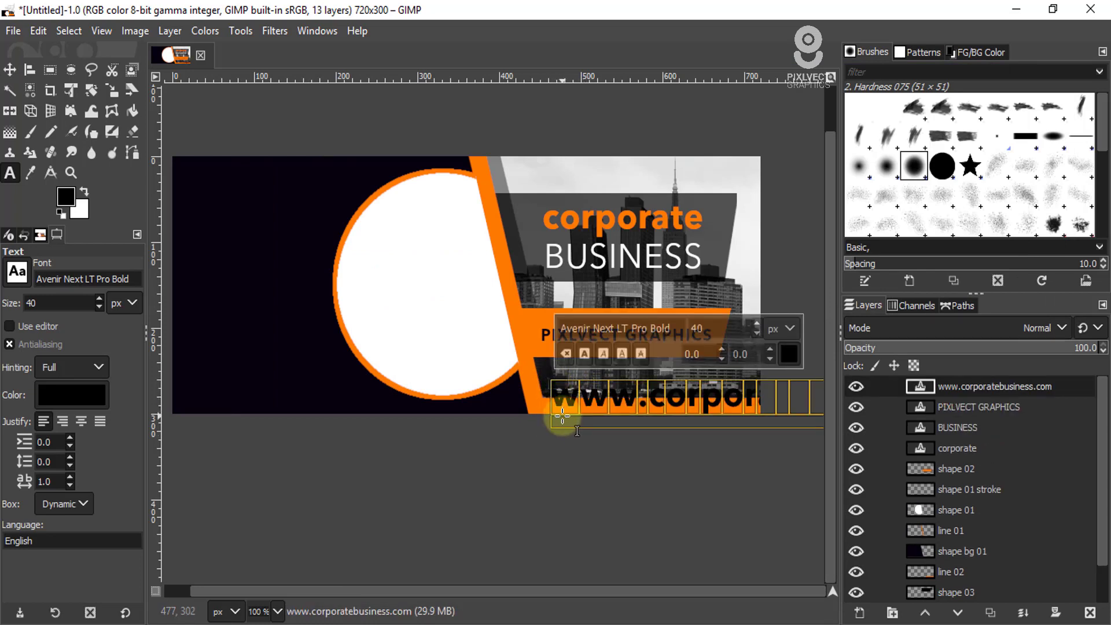
click(784, 354)
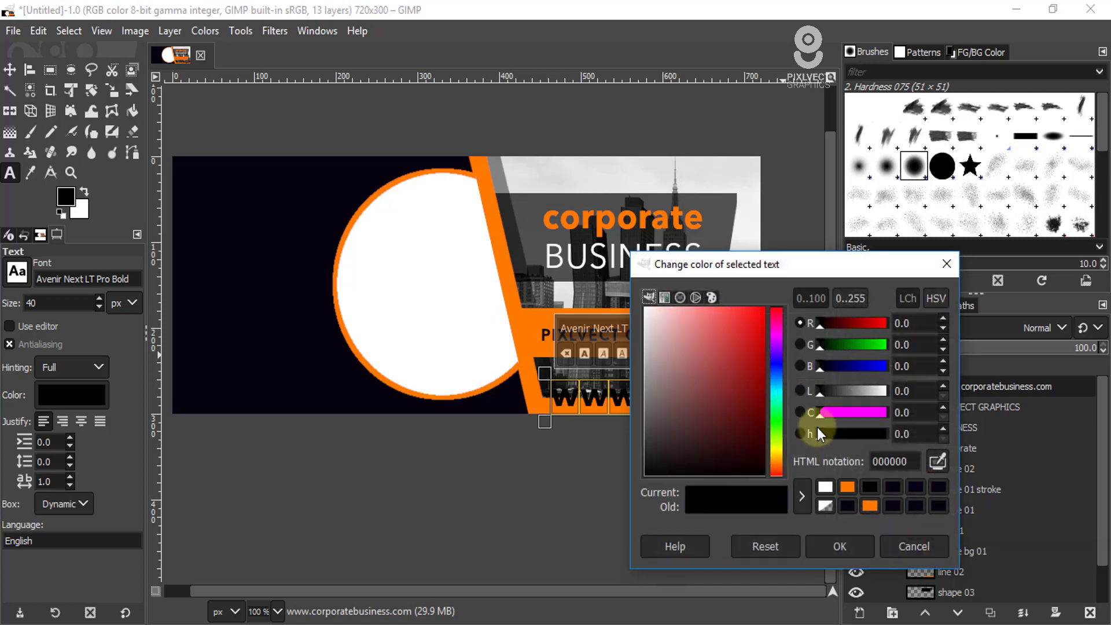
click(824, 486)
click(840, 546)
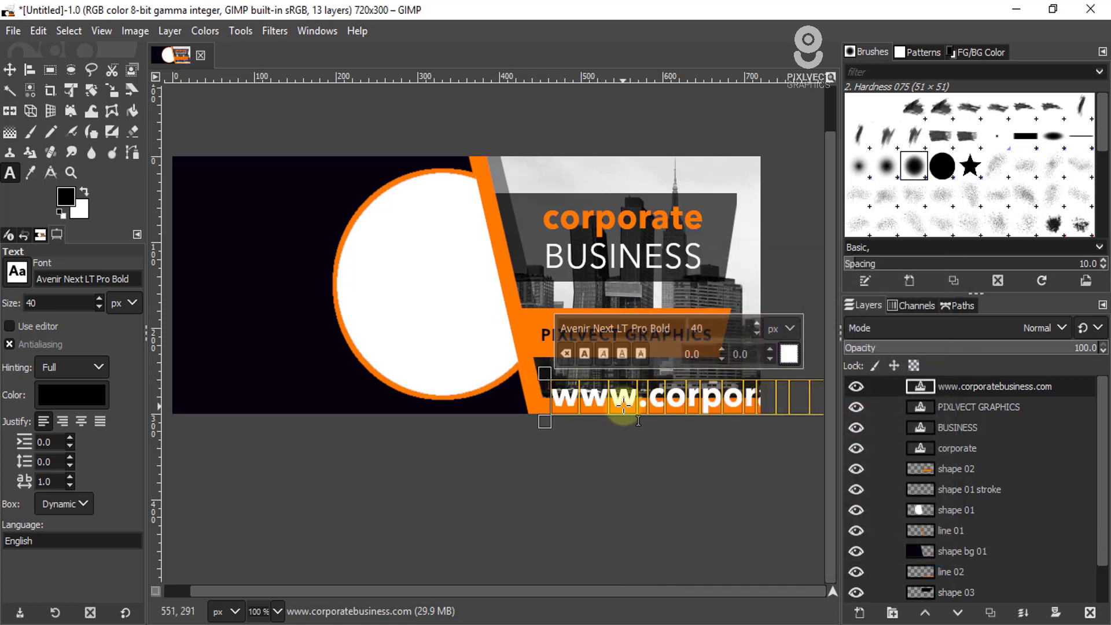
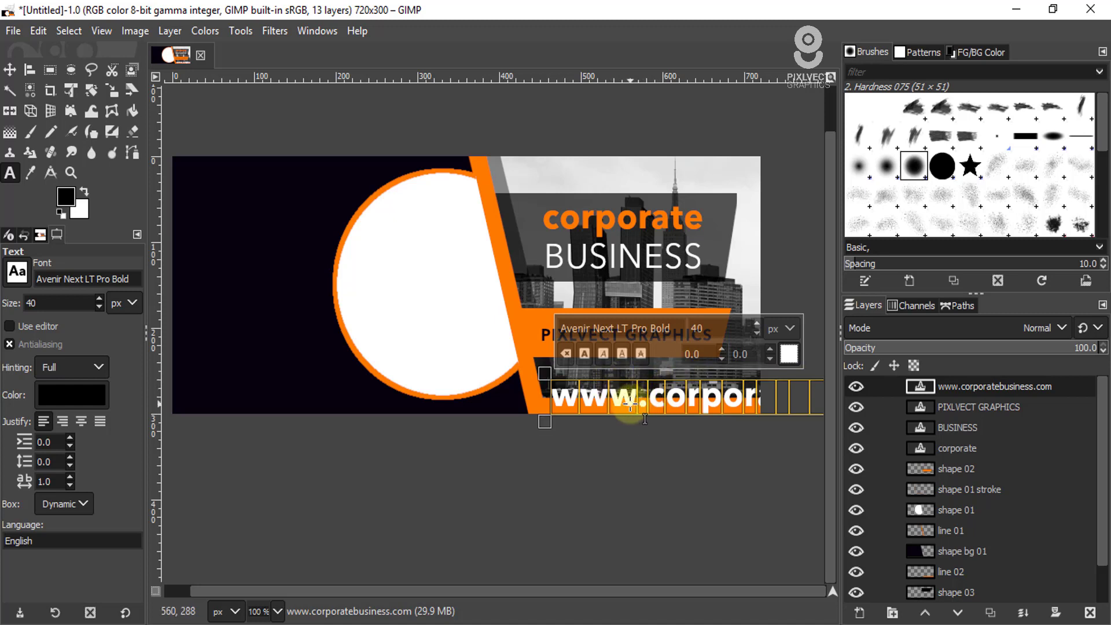
scroll(758, 333, down, 8)
scroll(759, 333, down, 8)
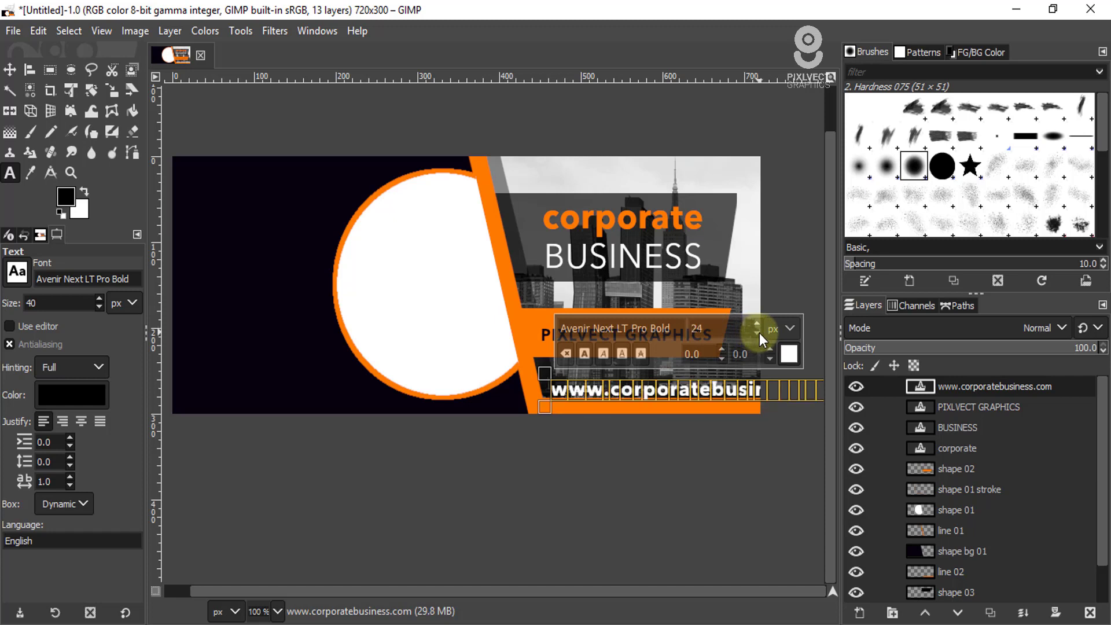
scroll(759, 332, down, 2)
scroll(759, 332, down, 2)
click(757, 332)
click(757, 332)
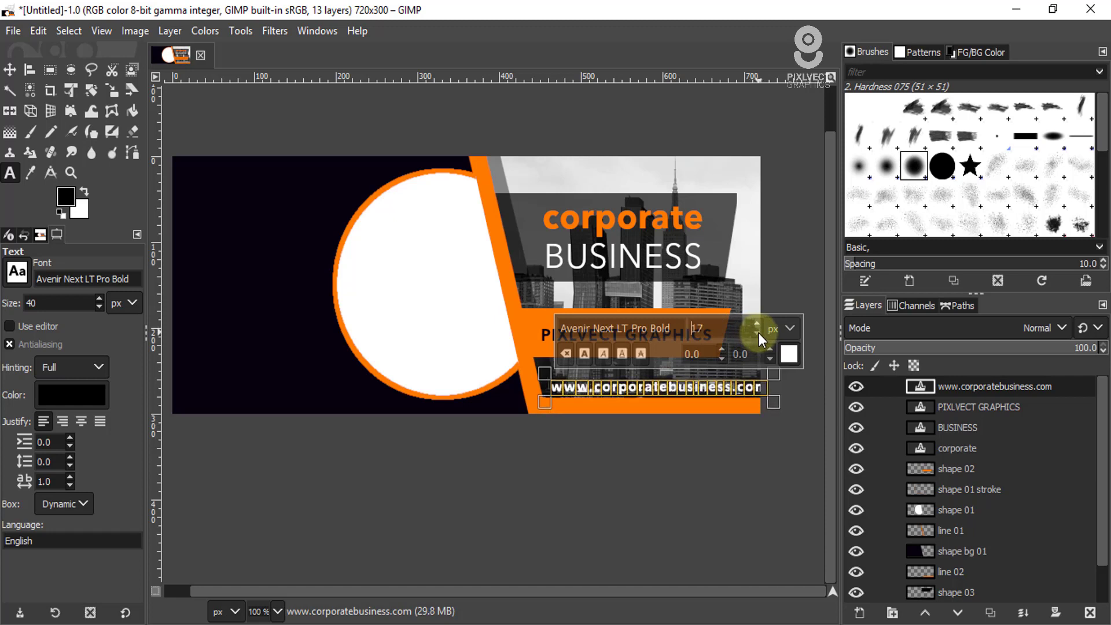
Step: Move the URL text layer down onto the orange bar at the banner's bottom
click(10, 70)
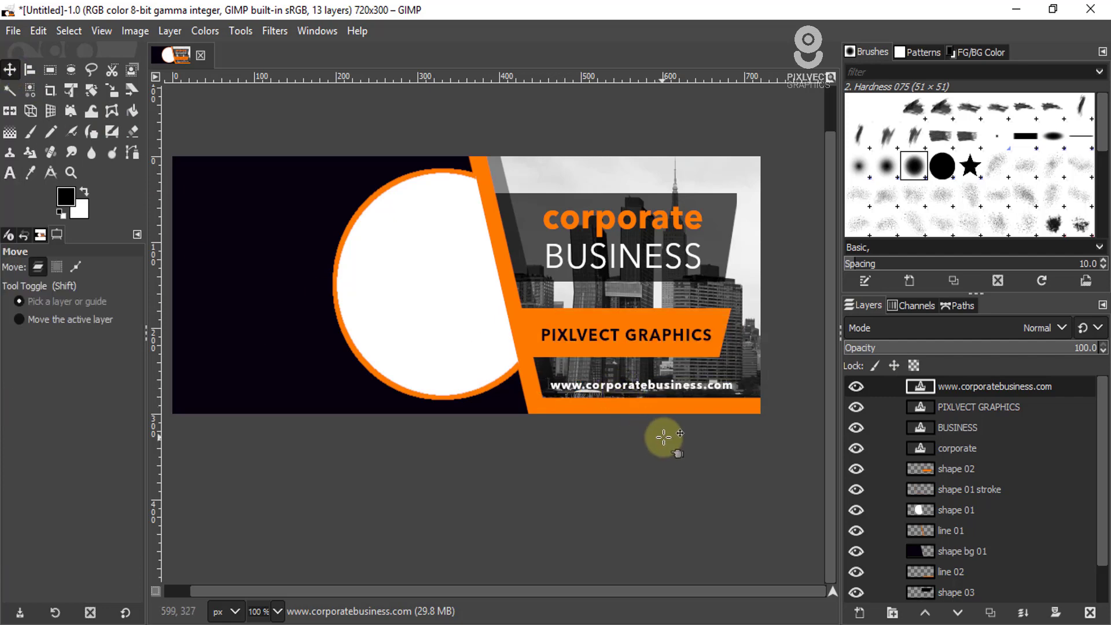
scroll(642, 416, up, 2)
scroll(616, 350, down, 1)
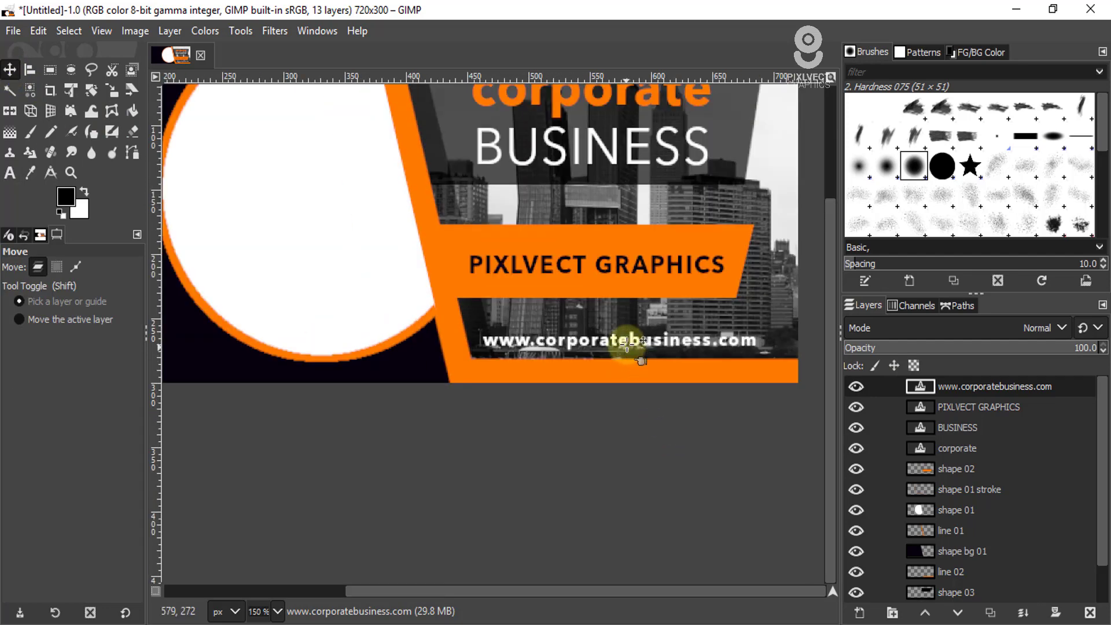
drag(633, 338, 637, 372)
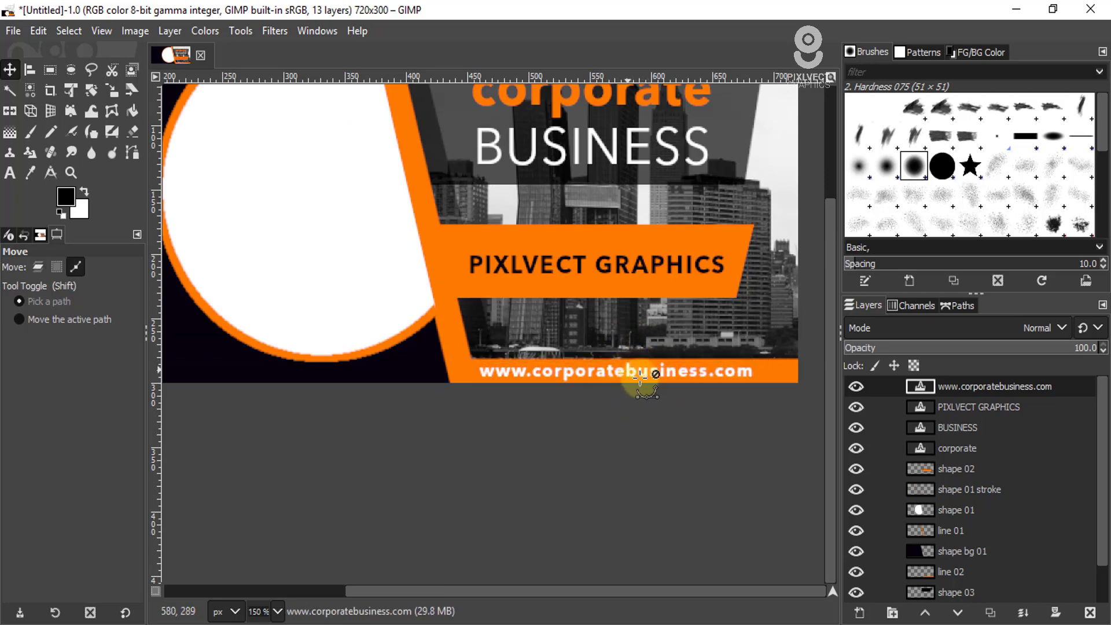
scroll(620, 381, down, 2)
scroll(619, 394, up, 1)
scroll(619, 397, down, 1)
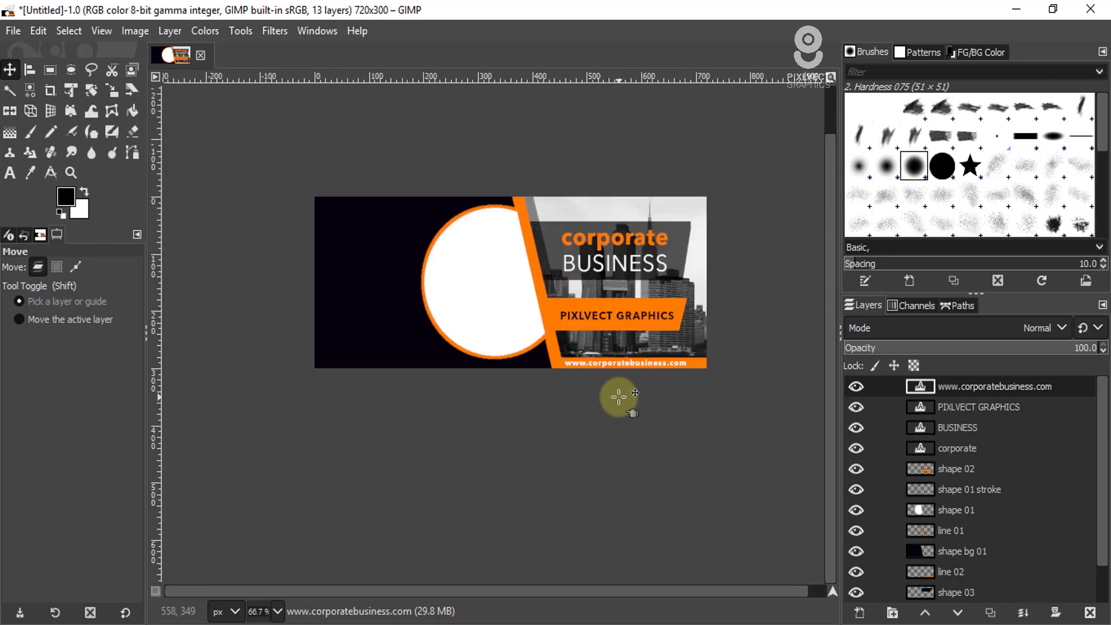
Step: Copy the WHAT WE DO line from the banner-text notes
scroll(310, 260, up, 1)
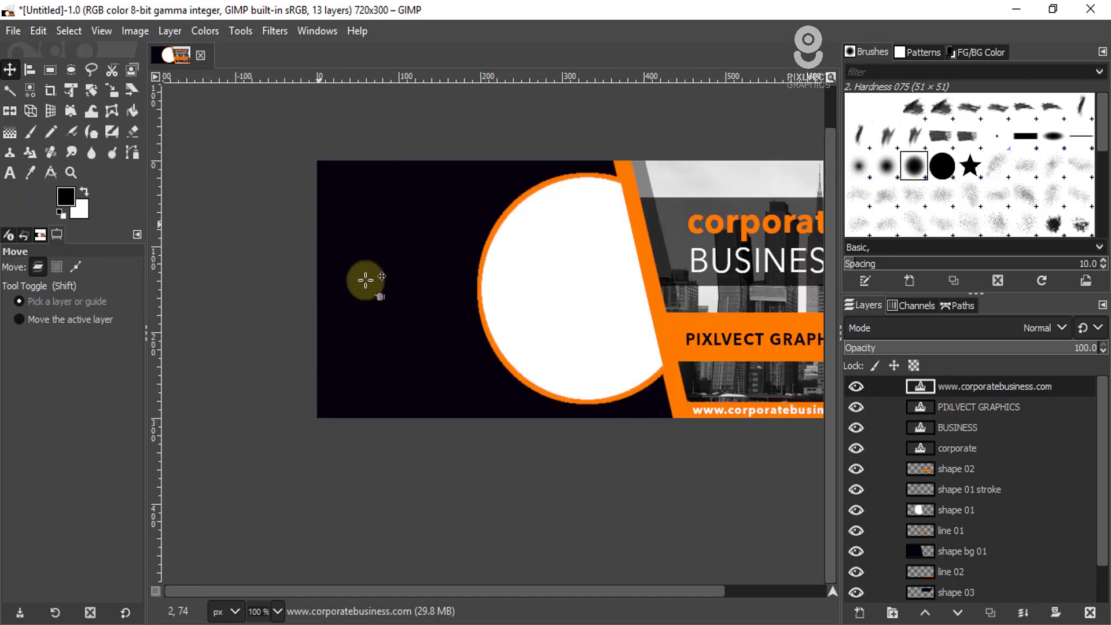
key(alt+Tab)
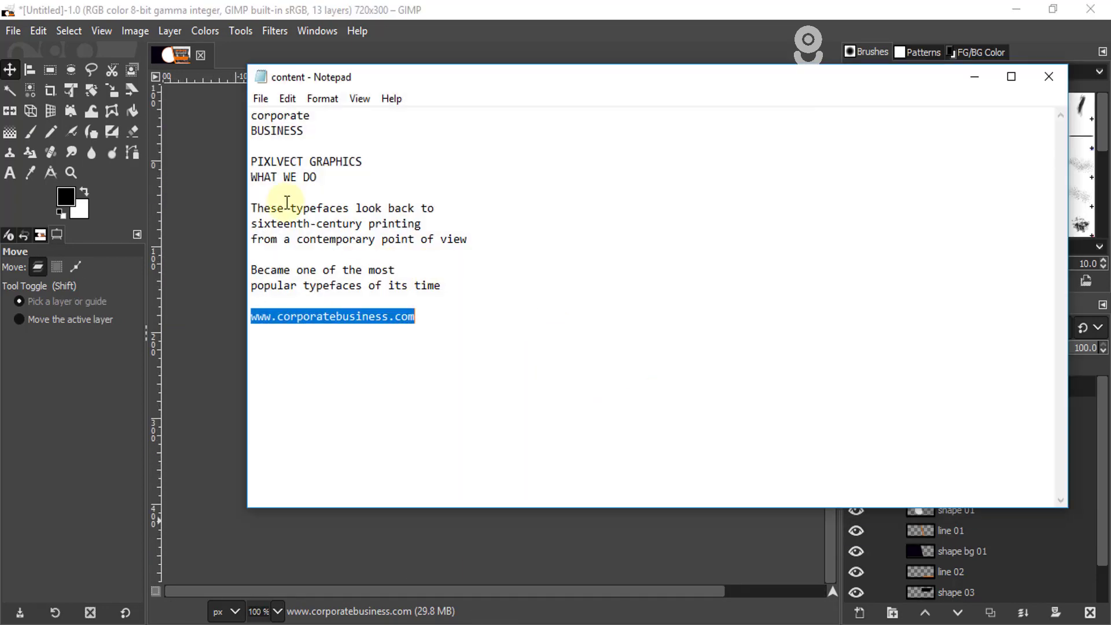
drag(323, 177, 124, 175)
key(ctrl+c)
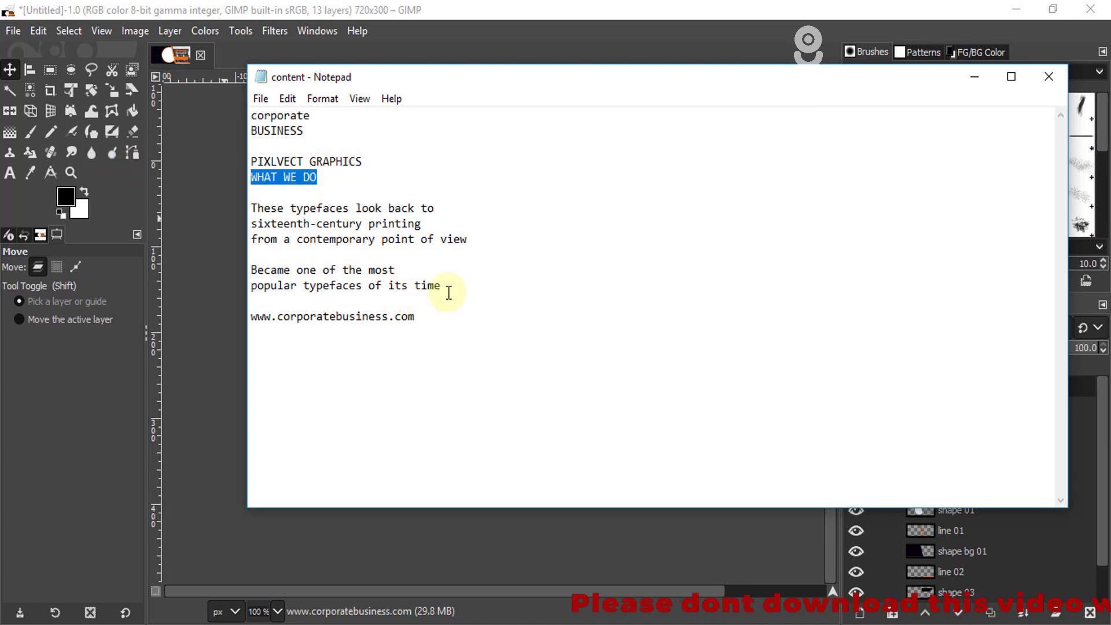
click(974, 77)
Step: Paste WHAT WE DO as white 25 px text in the banner's dark area
key(t)
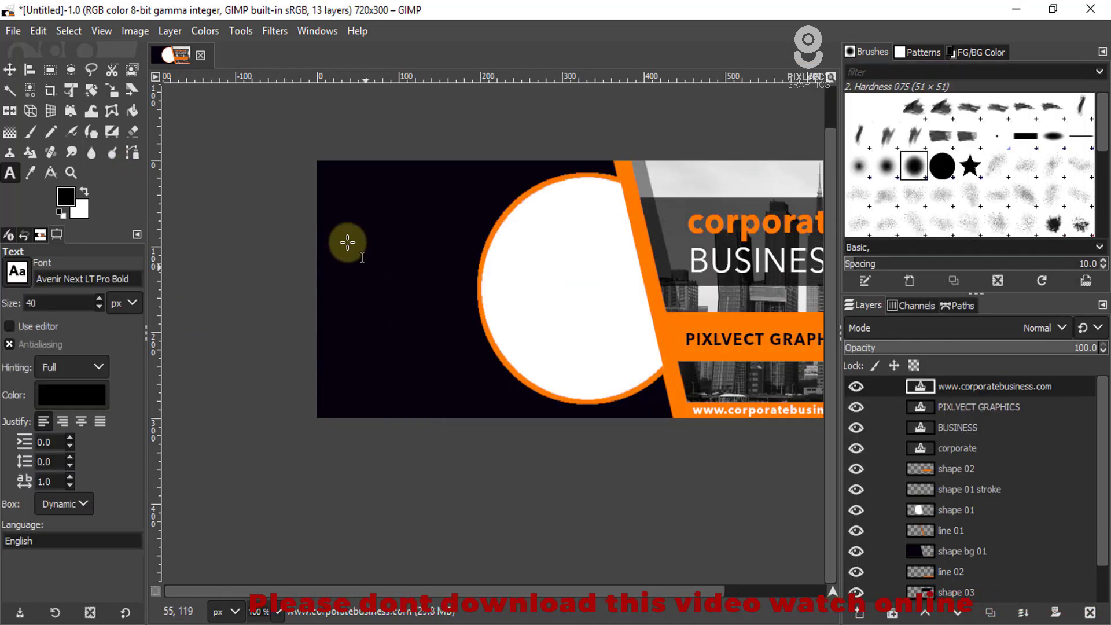
click(336, 228)
key(ctrl+v)
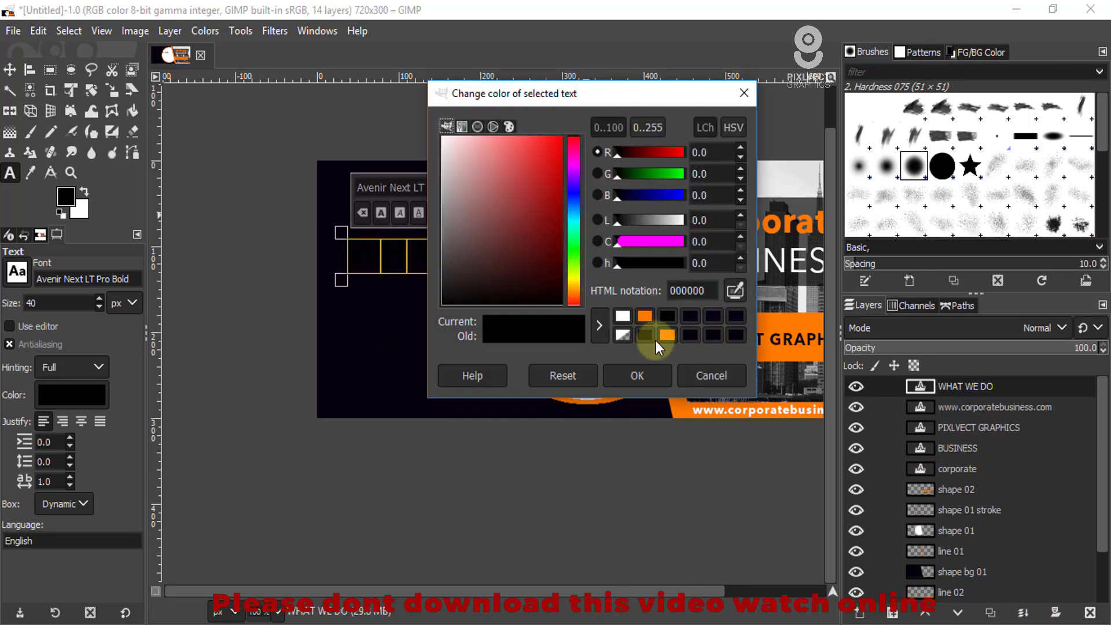
click(622, 316)
key(Return)
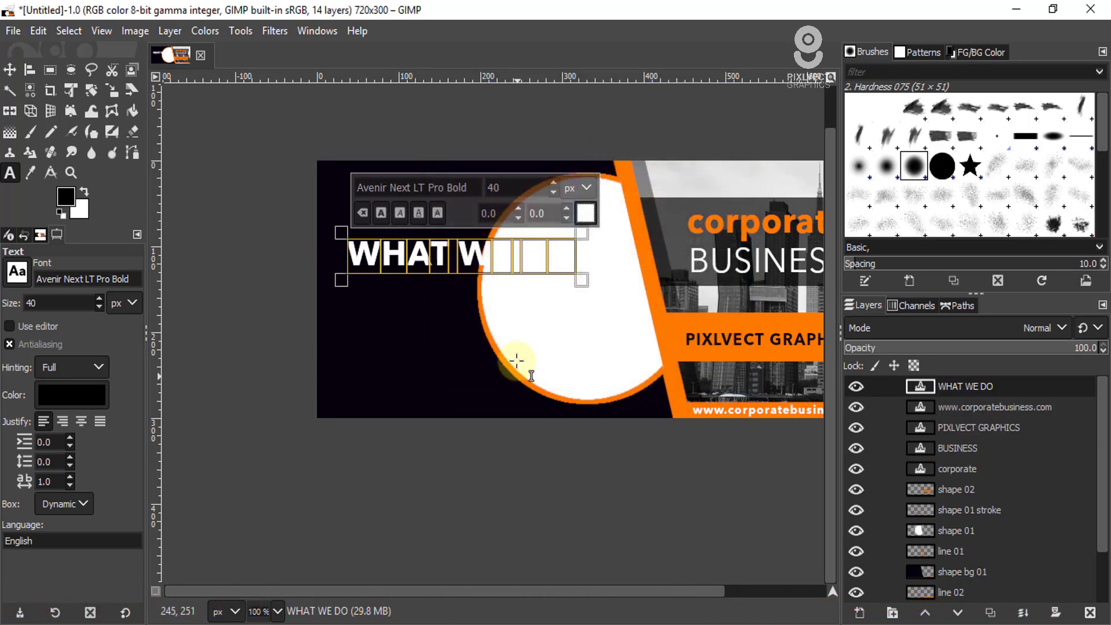
click(555, 189)
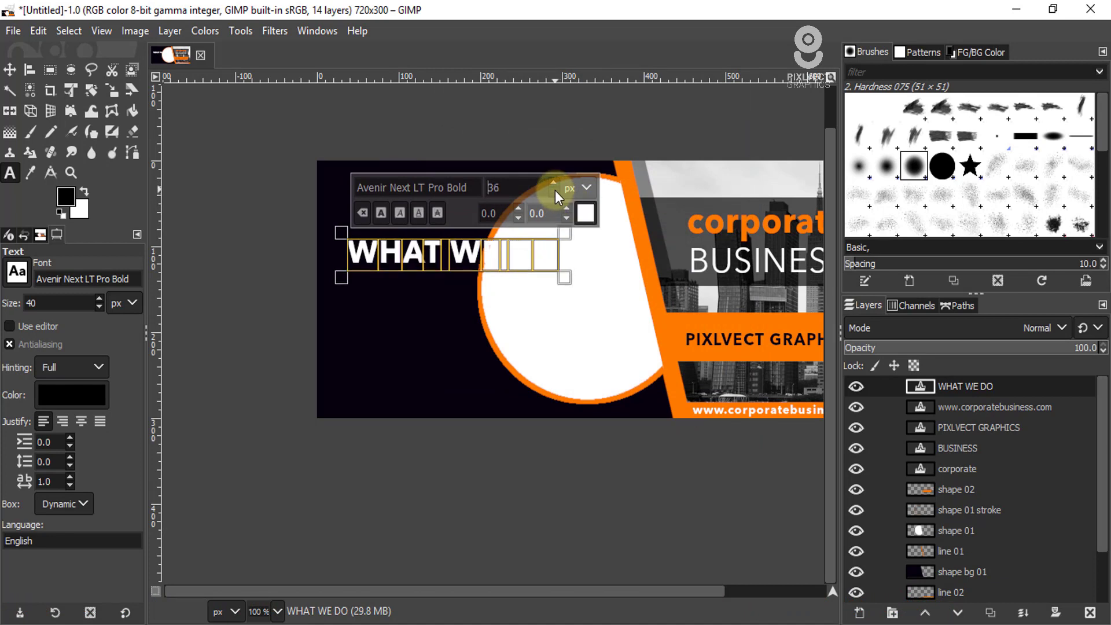
click(554, 190)
click(554, 190)
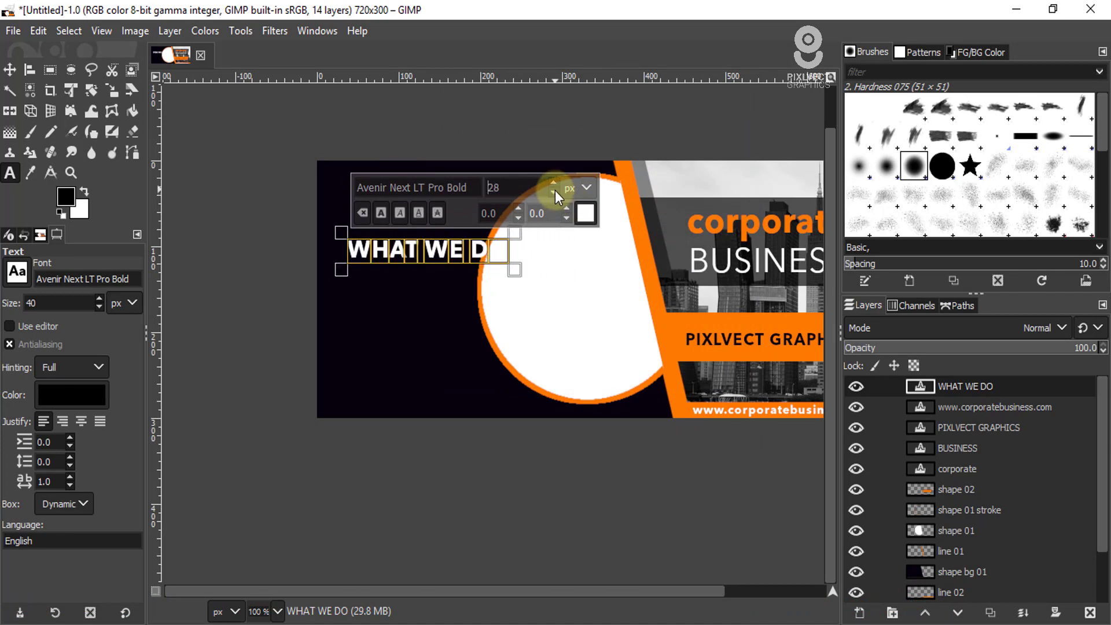
click(554, 190)
click(554, 190)
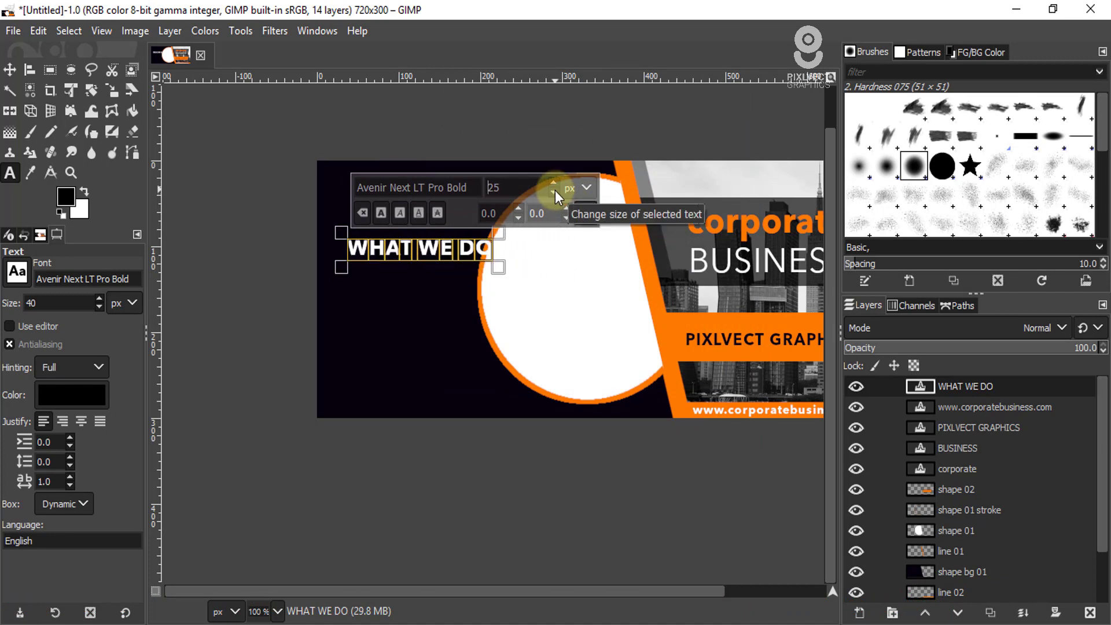
Step: Position the WHAT WE DO heading in the banner's top-left corner
click(9, 69)
drag(378, 248, 359, 184)
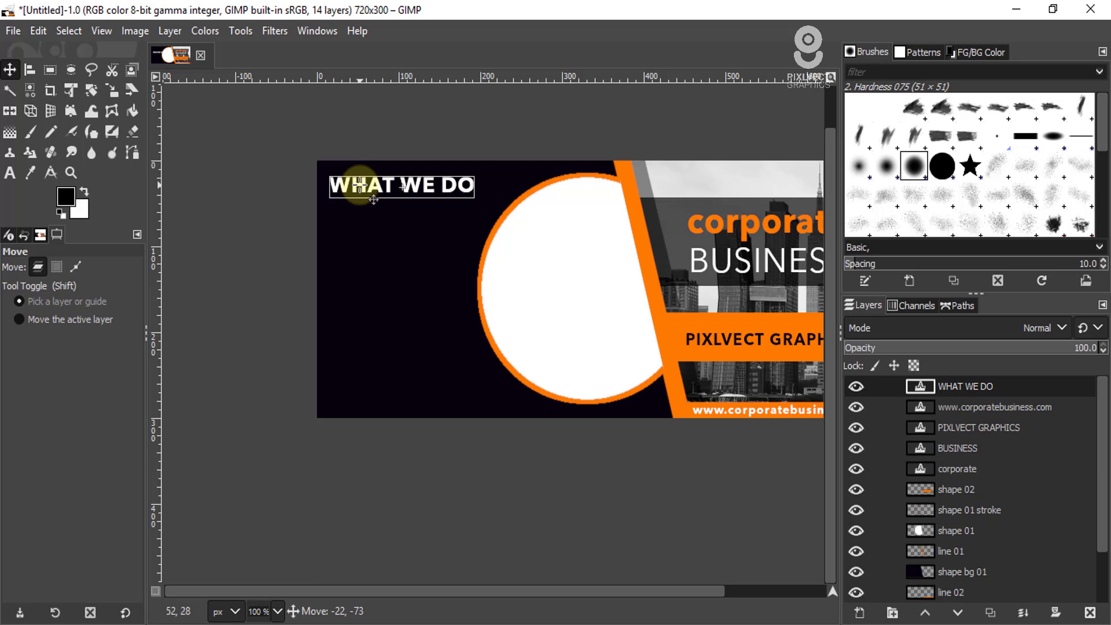
drag(360, 184, 358, 182)
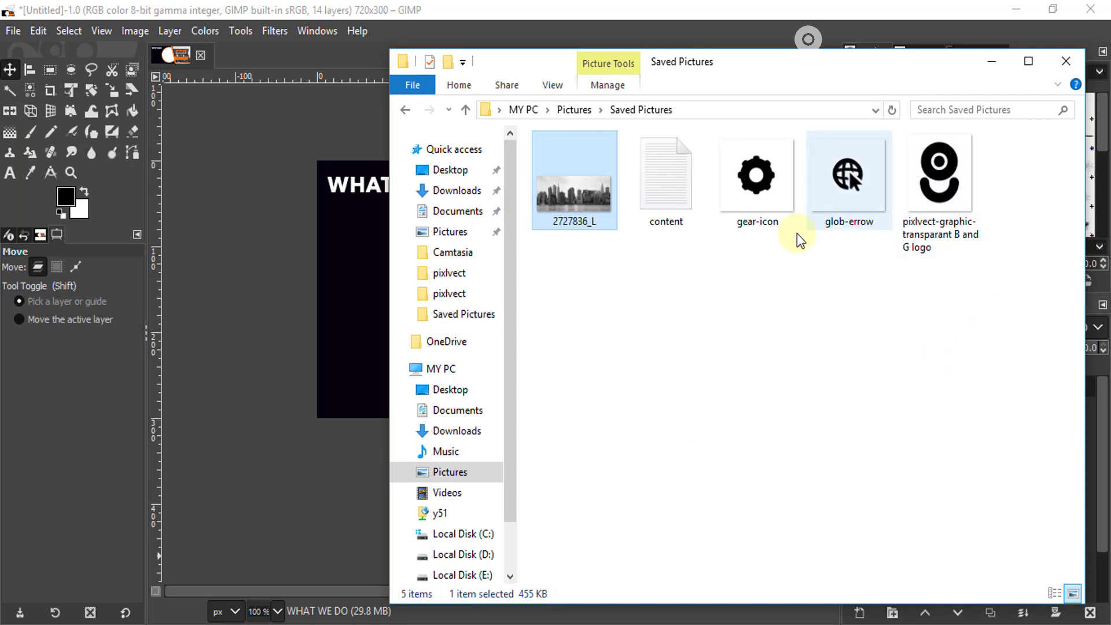
Step: Drop gear-icon.png into the banner and scale it down to fit the white circle
click(765, 191)
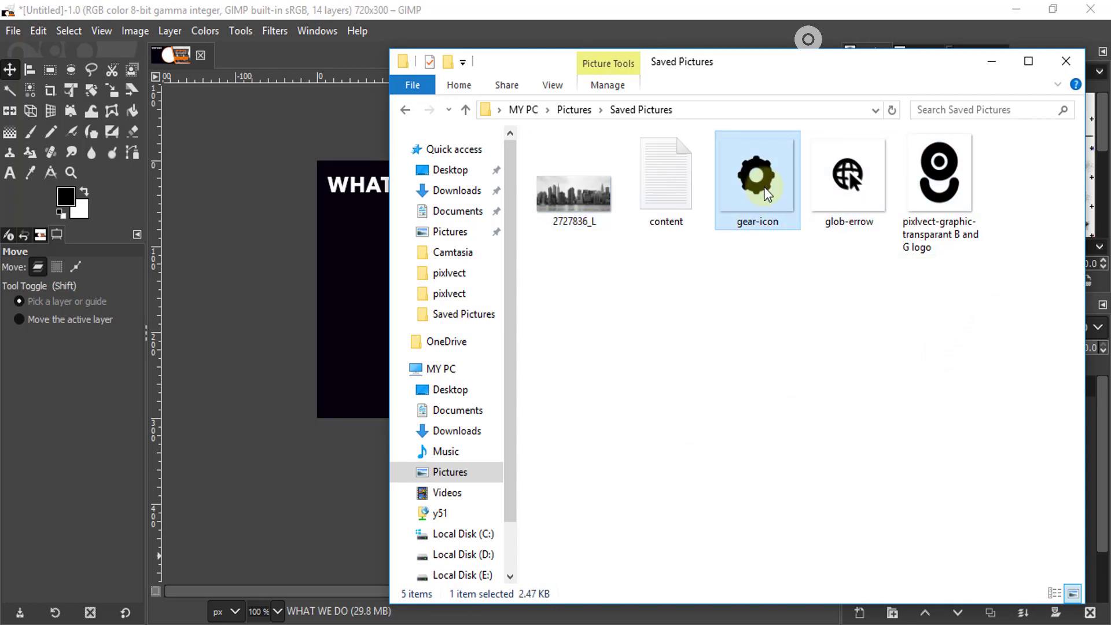
drag(766, 194, 303, 266)
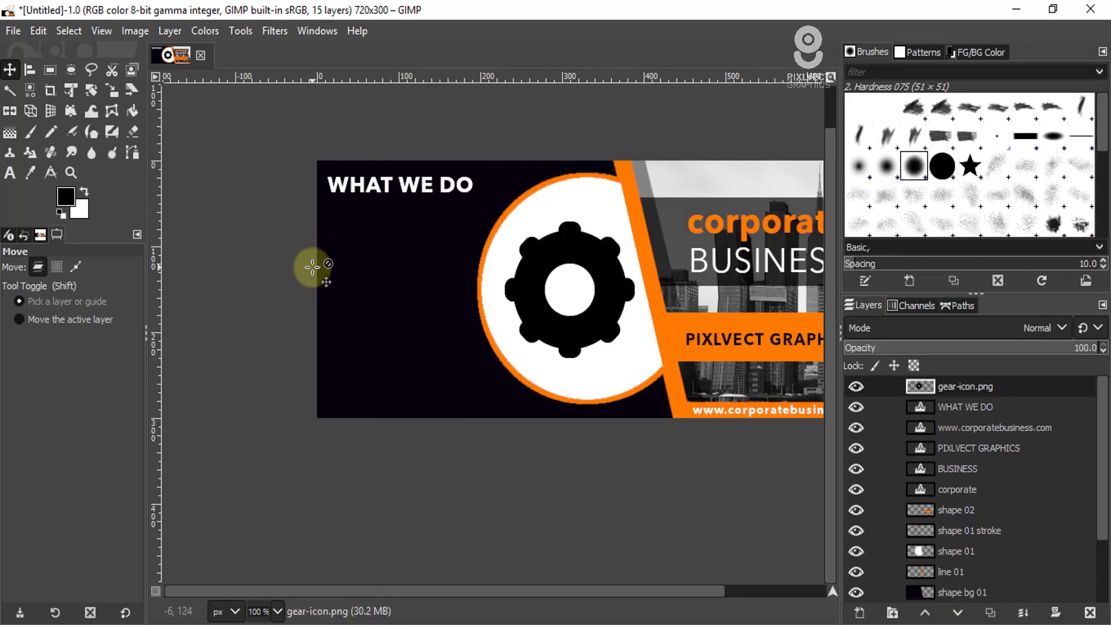
key(shift+t)
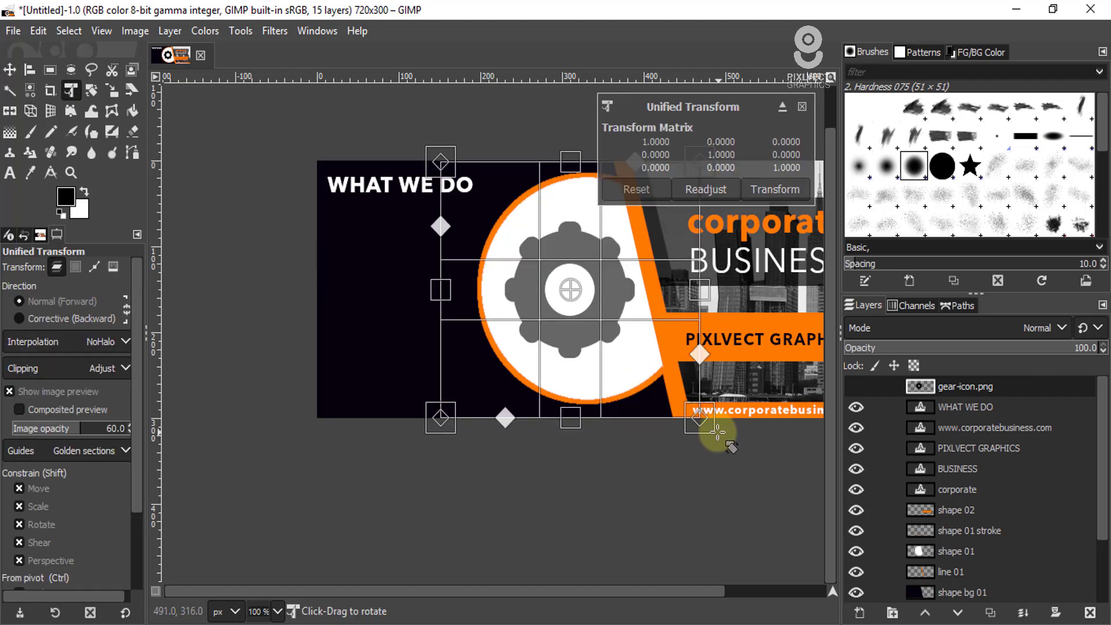
mouse_move(720, 440)
mouse_down()
mouse_move(523, 255)
mouse_move(505, 260)
mouse_up()
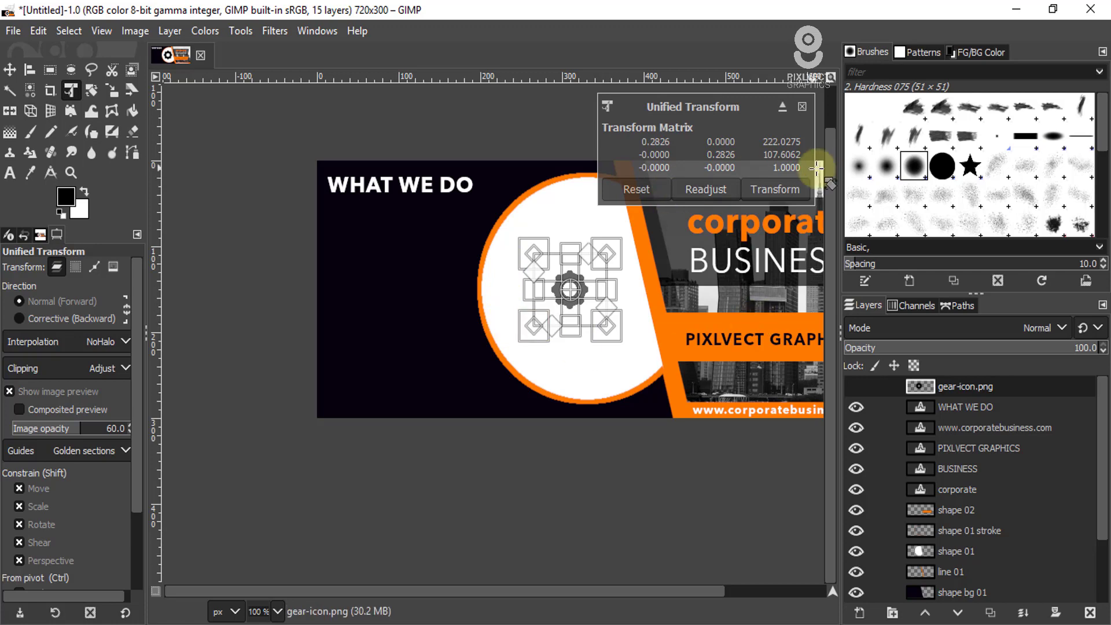
click(752, 199)
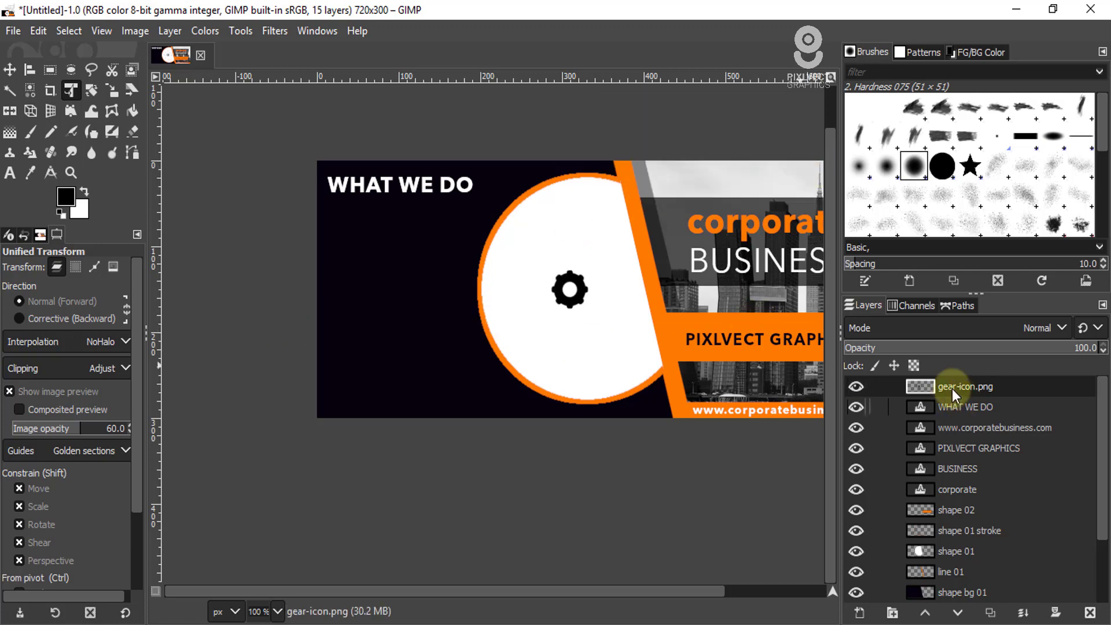
Step: Colour the gear icon orange (ff7900) using its alpha selection, then clear the selection
right_click(923, 386)
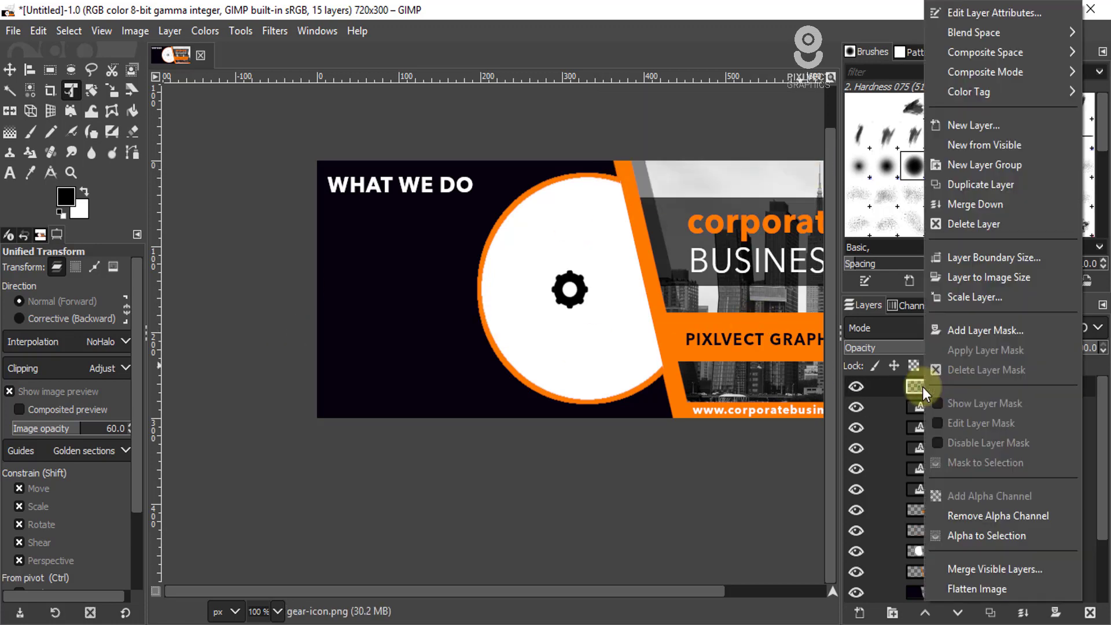
click(955, 536)
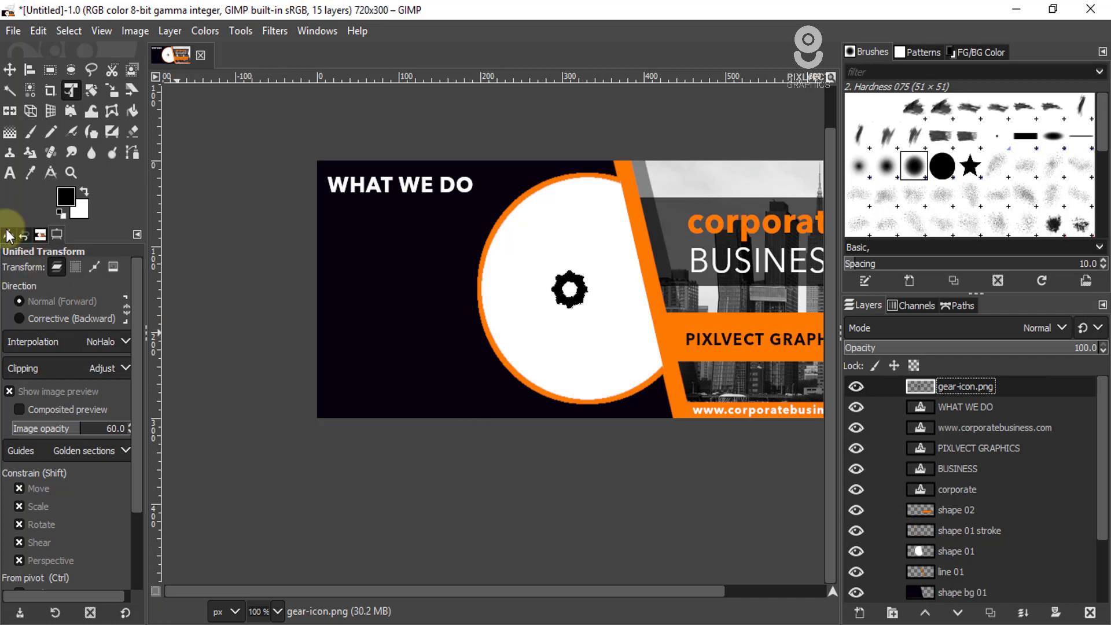
click(66, 196)
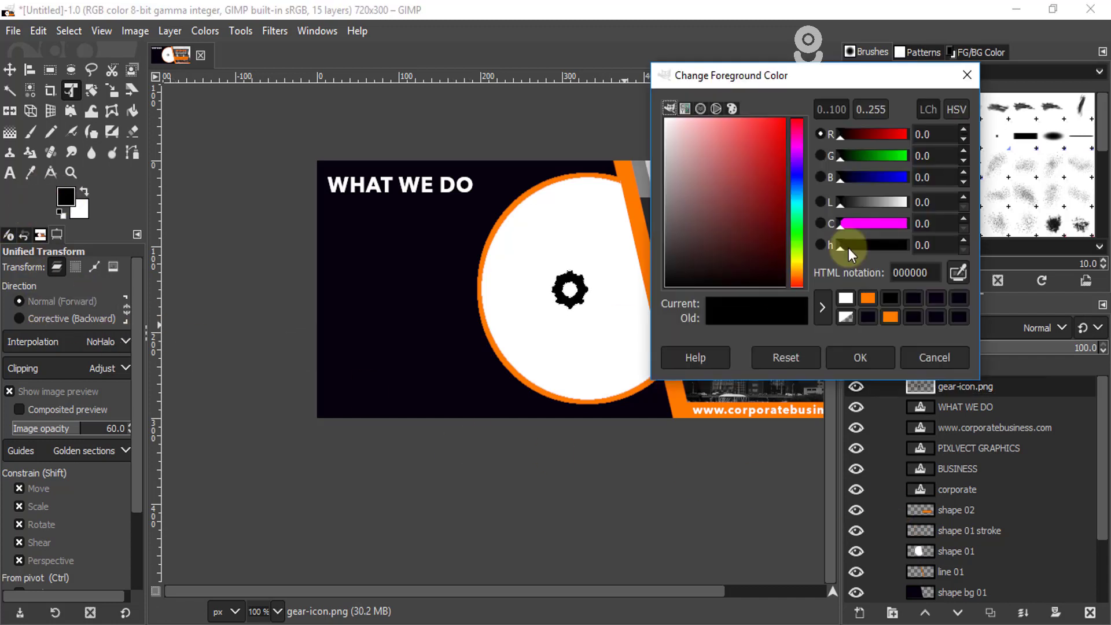
click(868, 298)
click(860, 357)
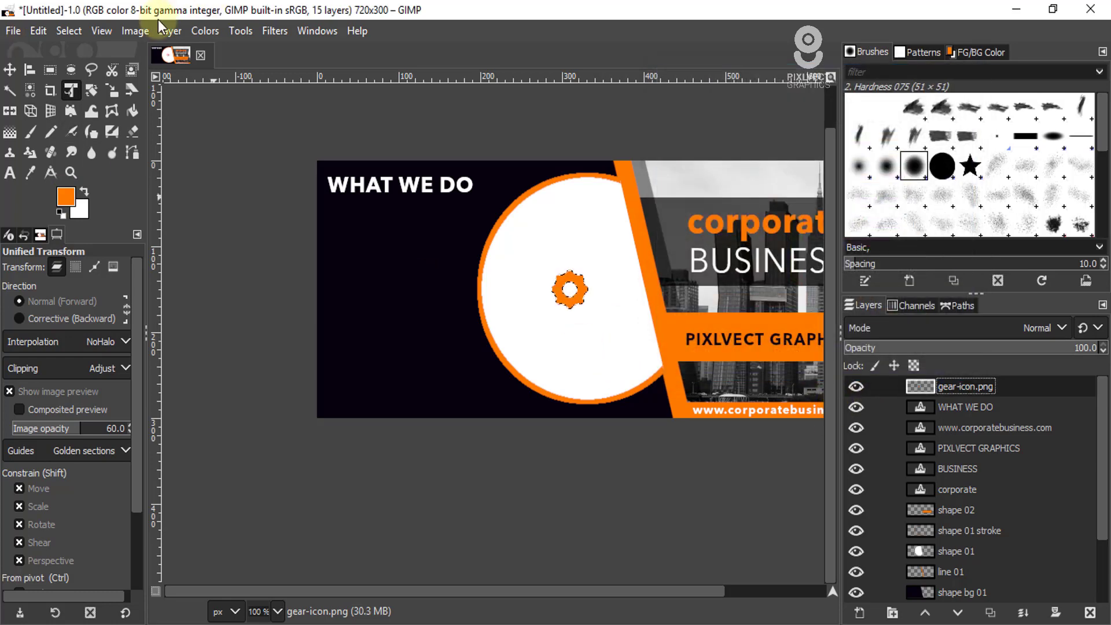
click(69, 31)
click(89, 75)
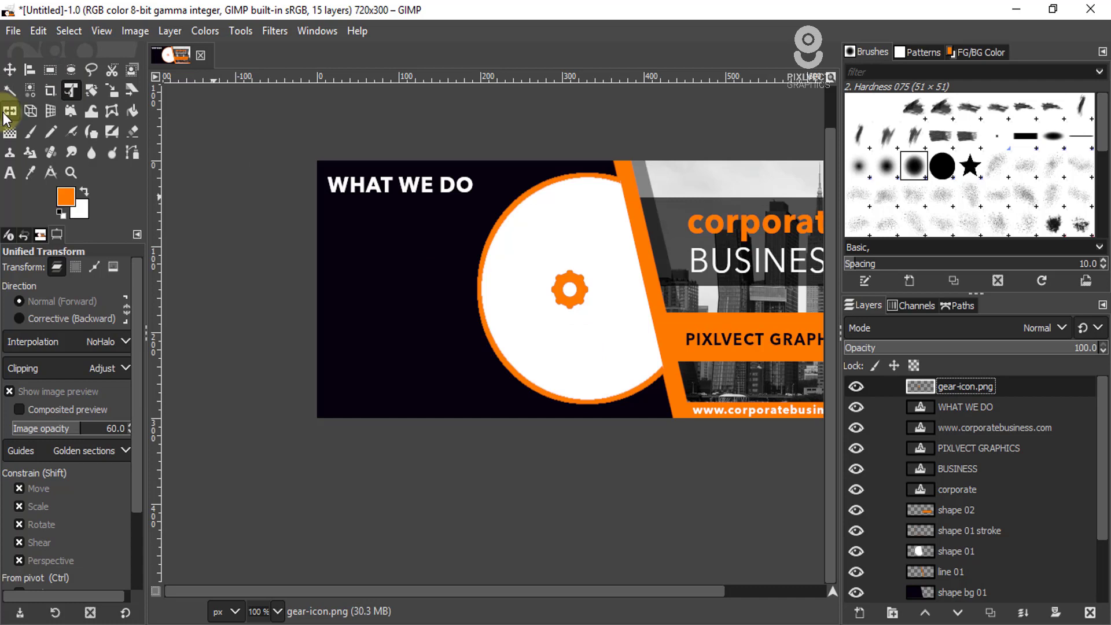
Step: Place the orange gear below WHAT WE DO and select the three description lines in the notes
click(10, 69)
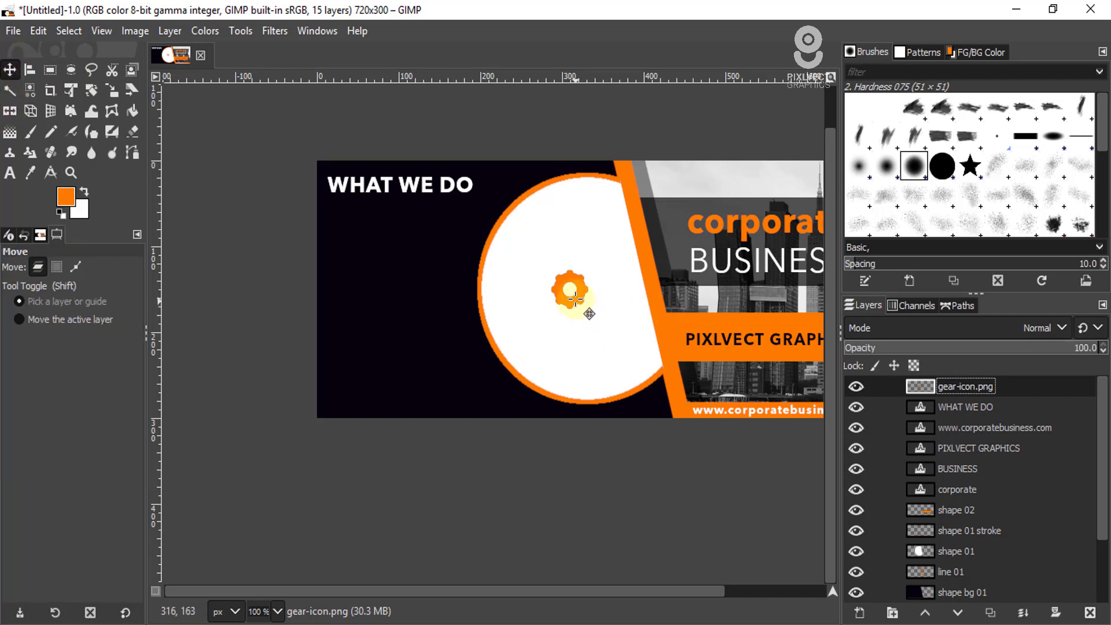
drag(576, 299, 356, 239)
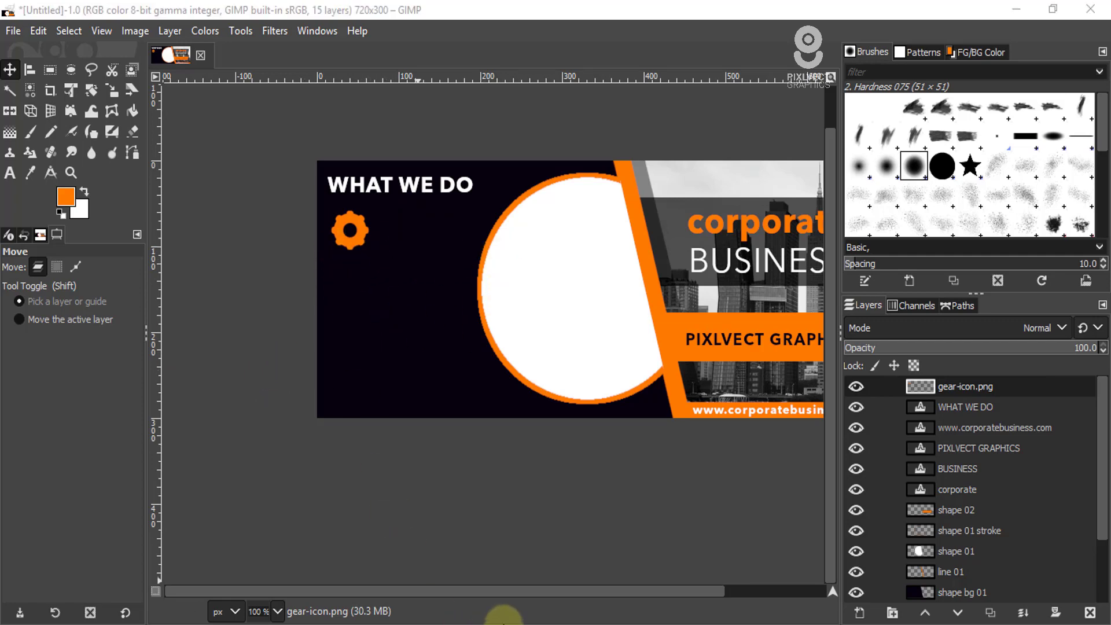
click(503, 617)
mouse_move(483, 244)
mouse_down()
mouse_move(240, 198)
mouse_move(249, 207)
mouse_up()
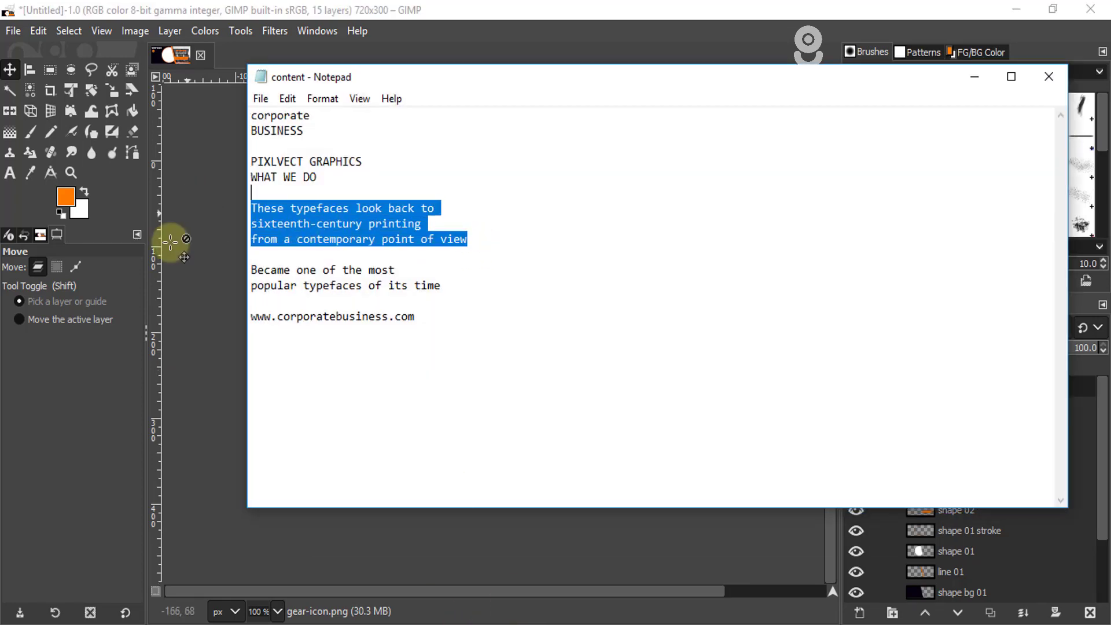
Step: Paste the three-line typefaces description as white text below the gear
click(974, 76)
key(t)
click(339, 285)
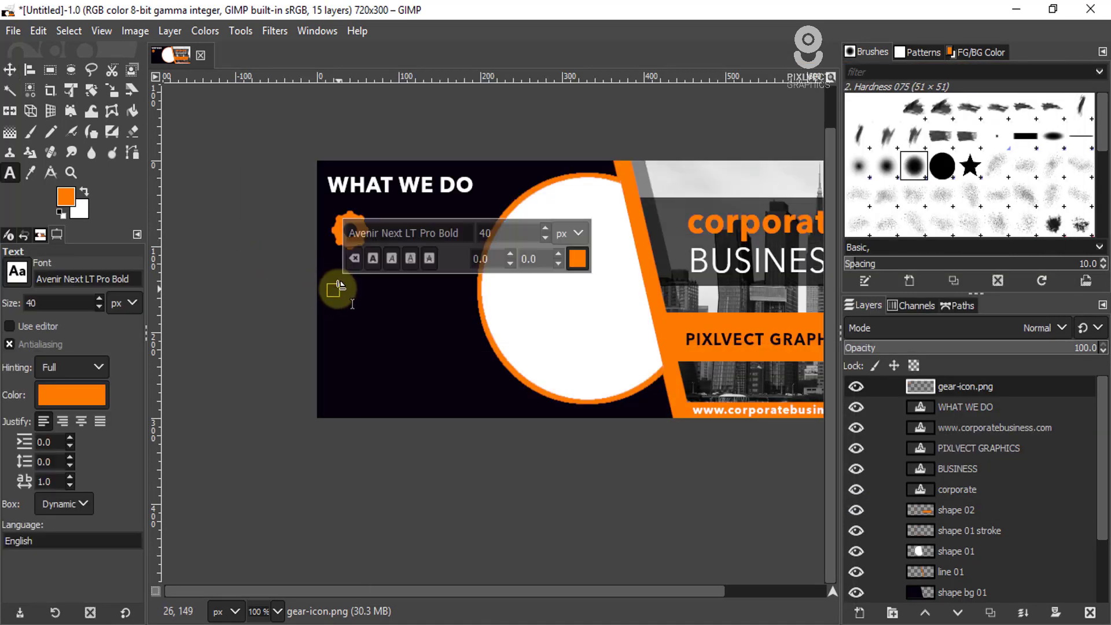
key(ctrl+v)
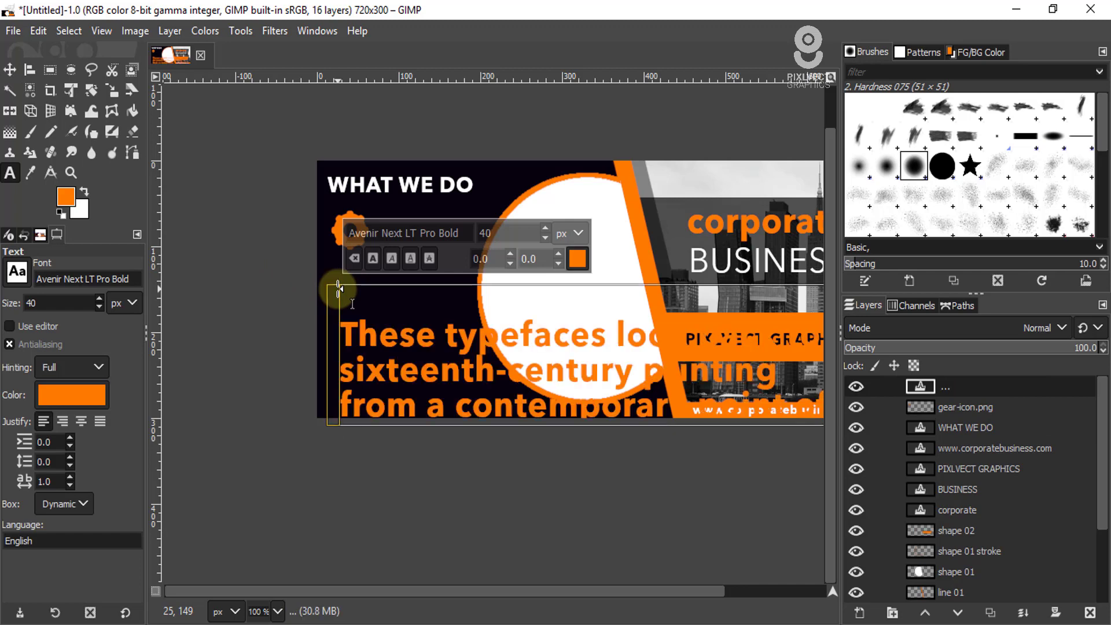
click(577, 259)
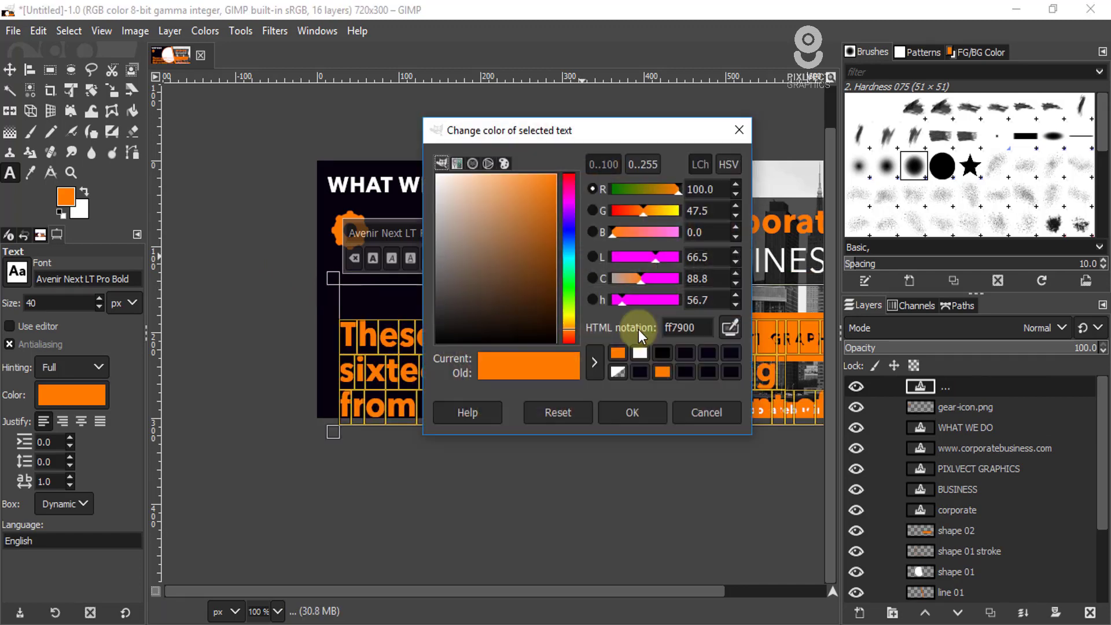
click(639, 371)
click(633, 413)
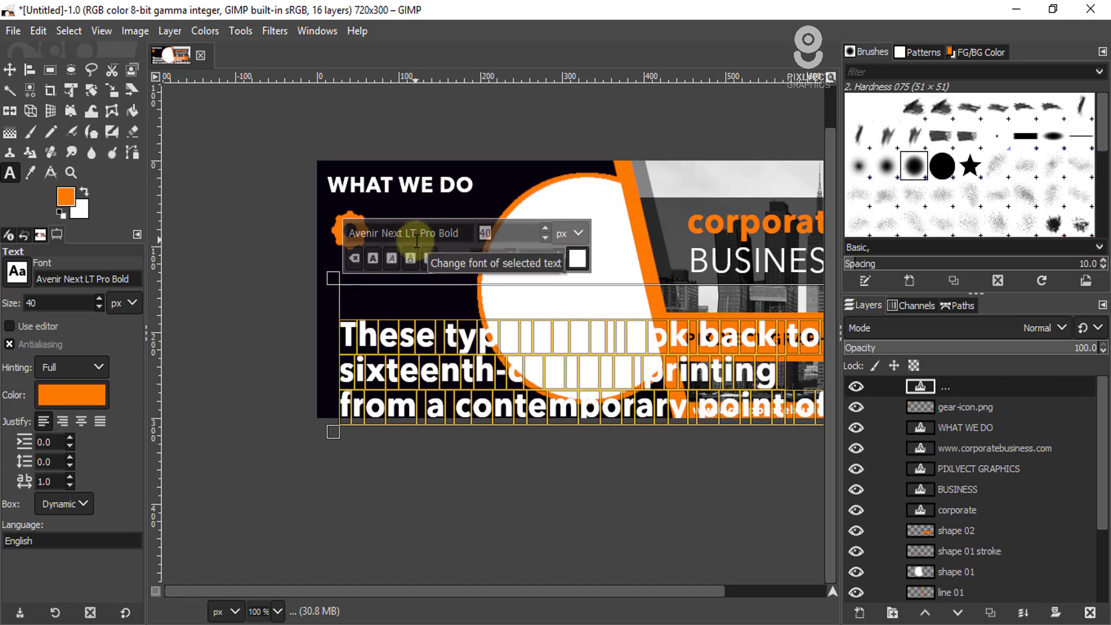
Step: Set the description to 12 px and move it just beneath the gear icon
text(12)
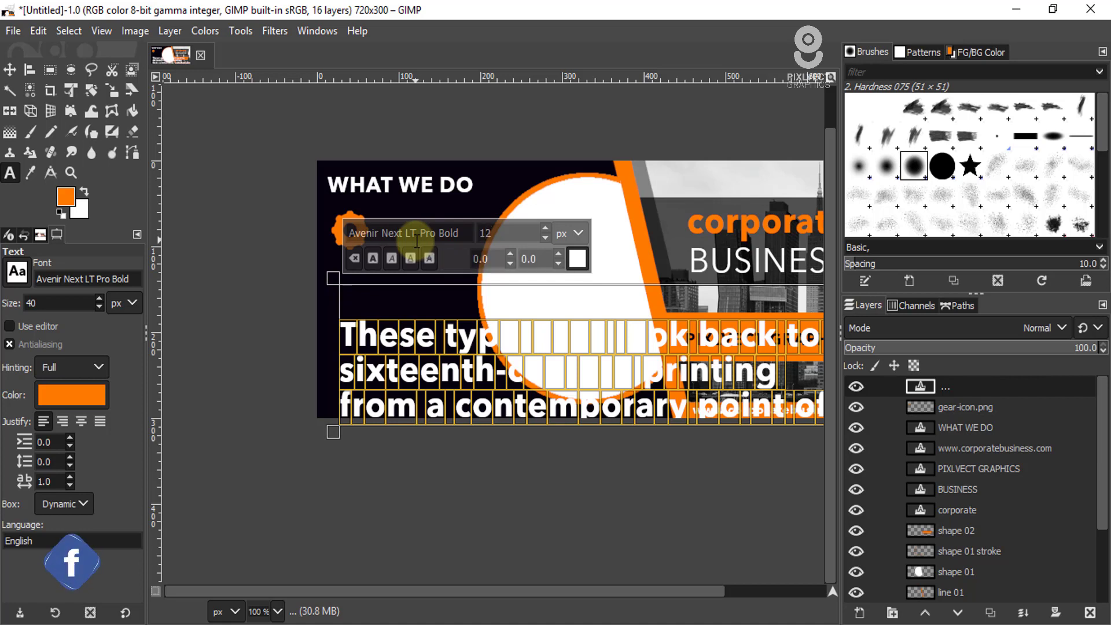
key(Return)
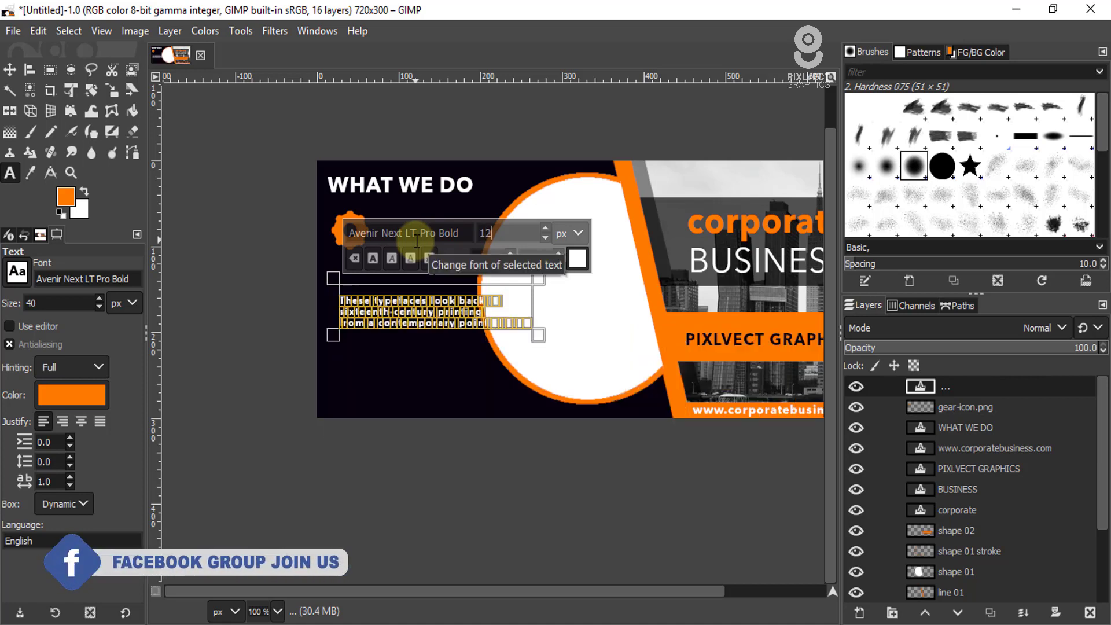
key(m)
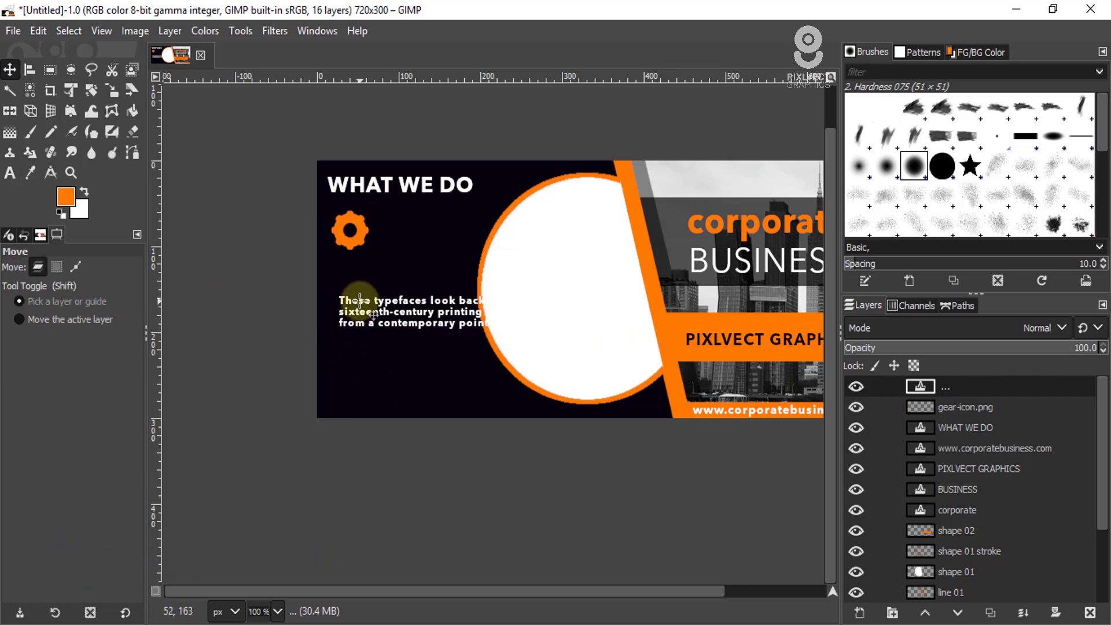
drag(359, 300, 353, 268)
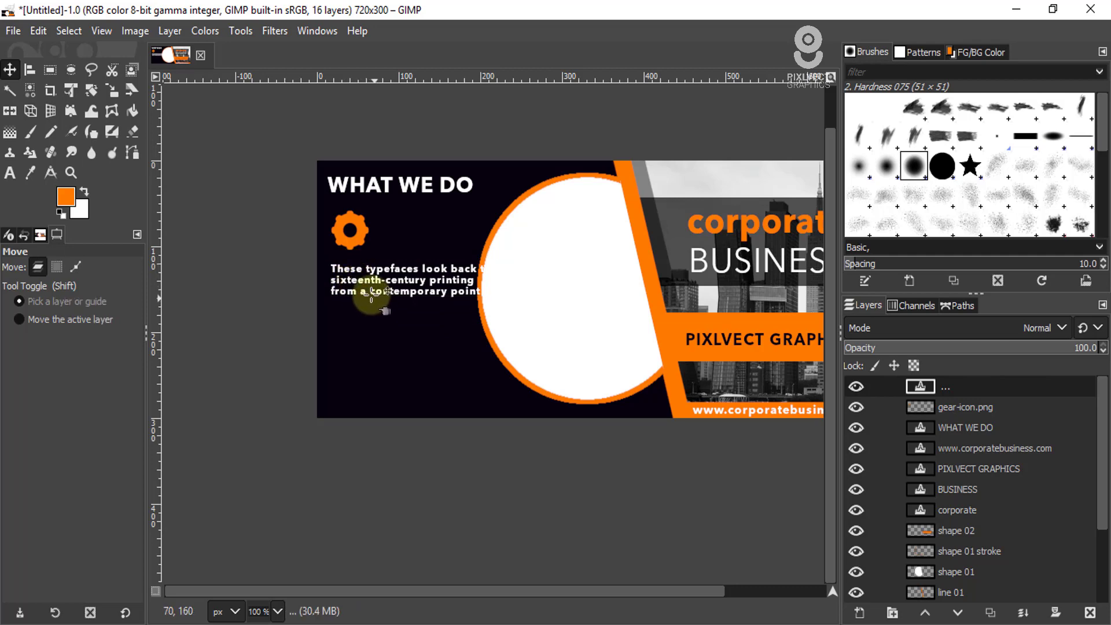
scroll(369, 298, up, 2)
scroll(368, 295, down, 1)
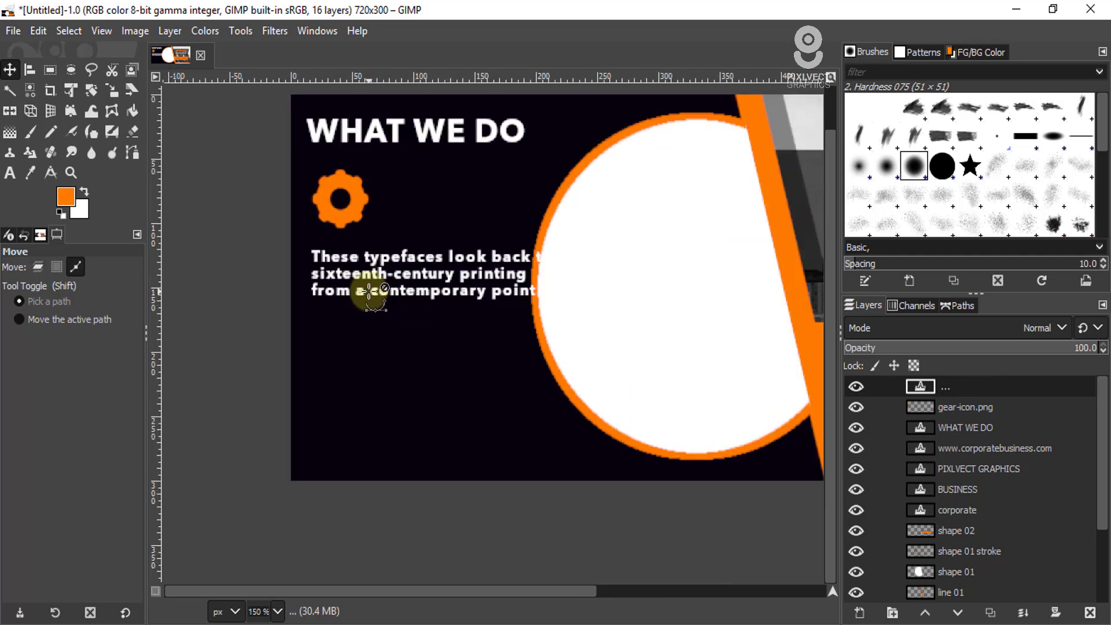
scroll(416, 300, down, 1)
scroll(413, 295, up, 1)
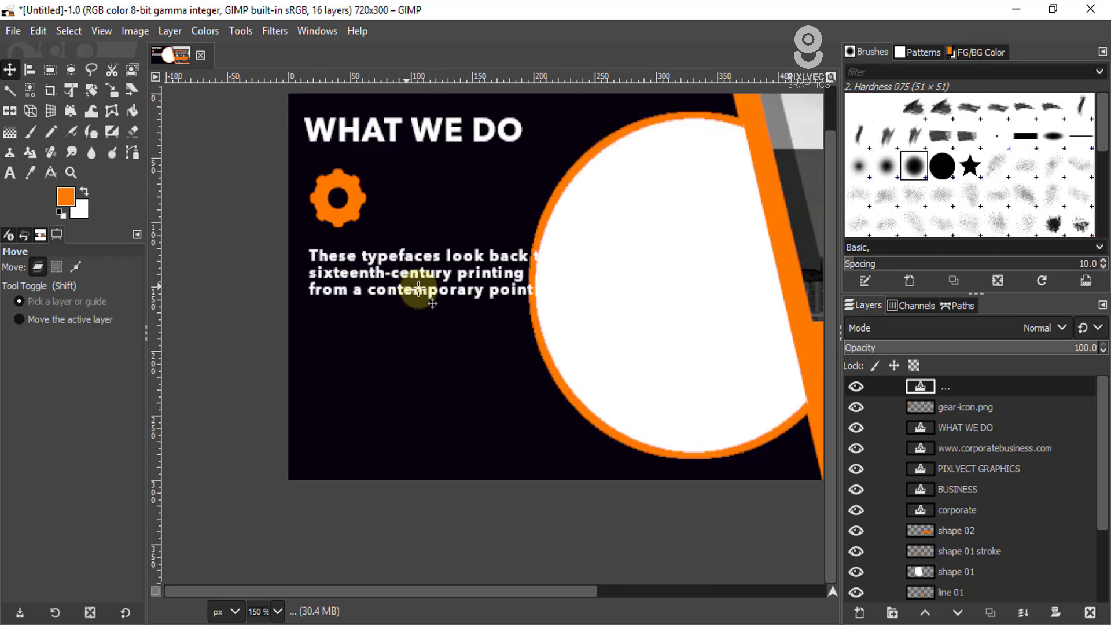
Step: Rebreak the description's first lines before 'back' and 'printing', joining the stray lines
key(t)
click(489, 256)
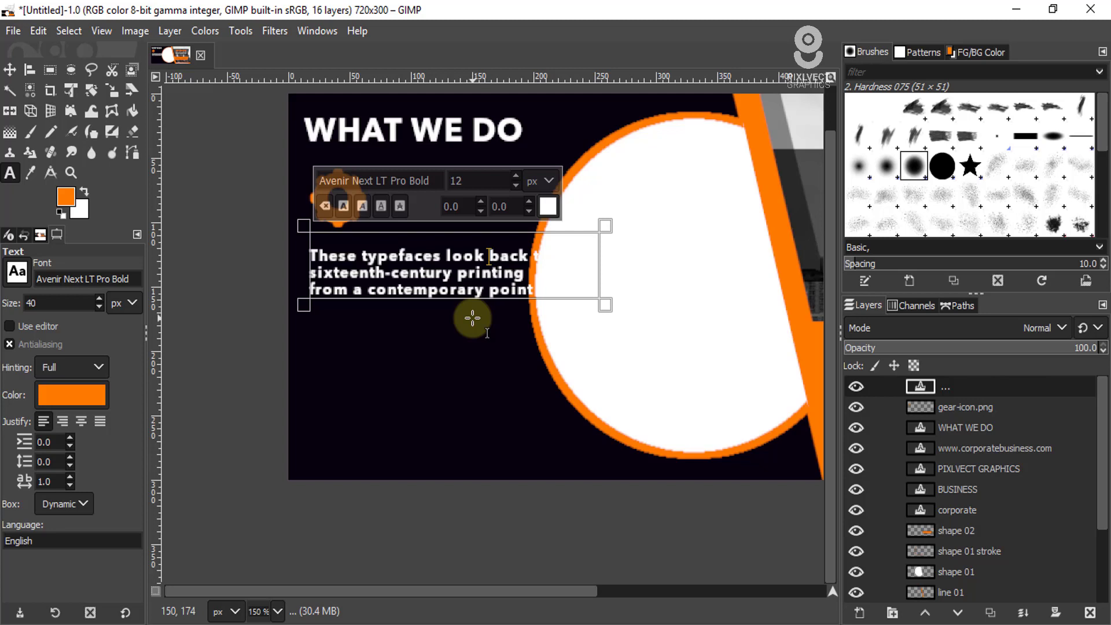
key(Return)
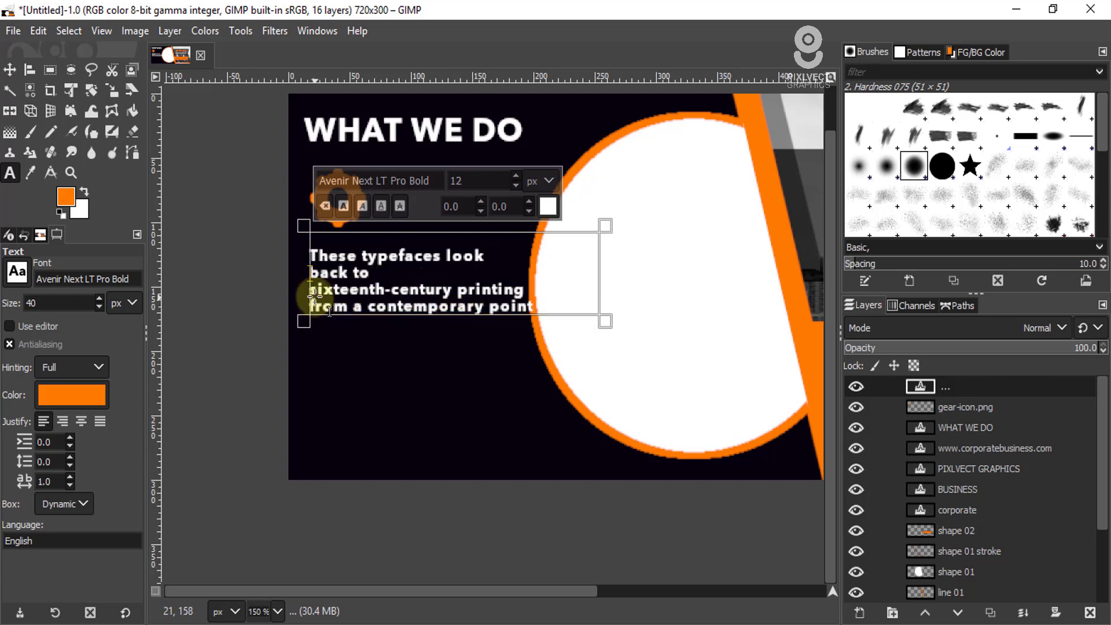
click(313, 294)
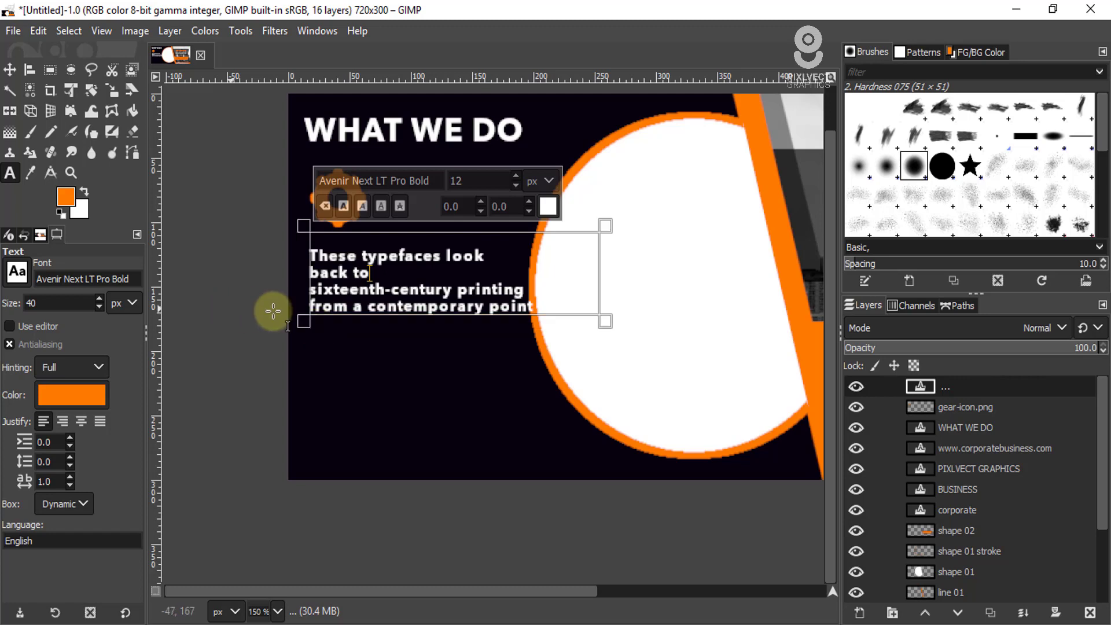
click(317, 304)
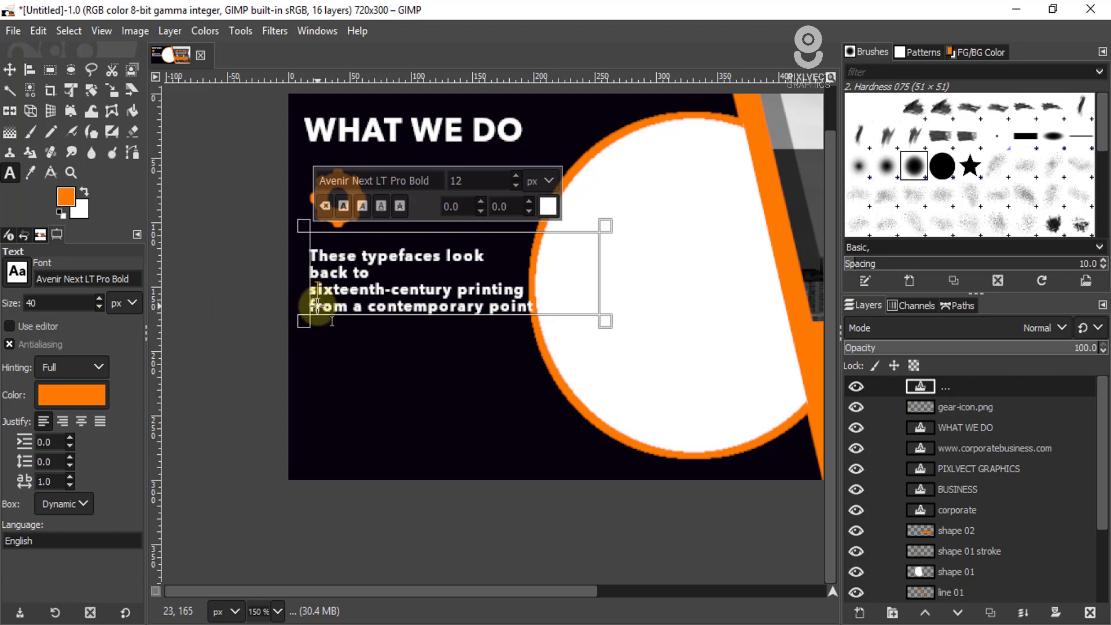
key(BackSpace)
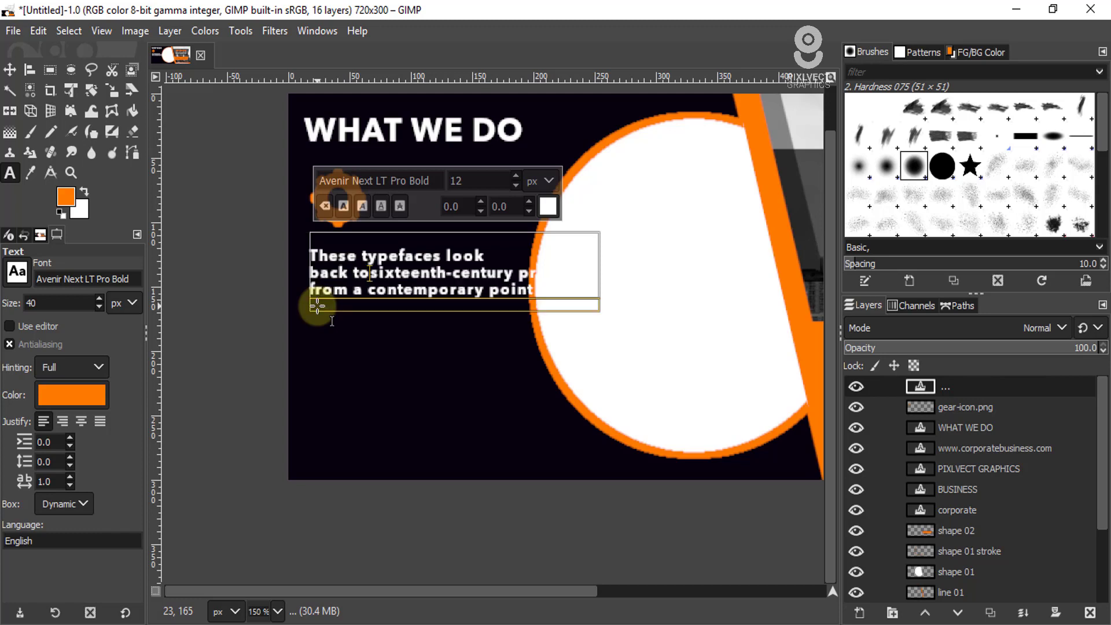
key(BackSpace)
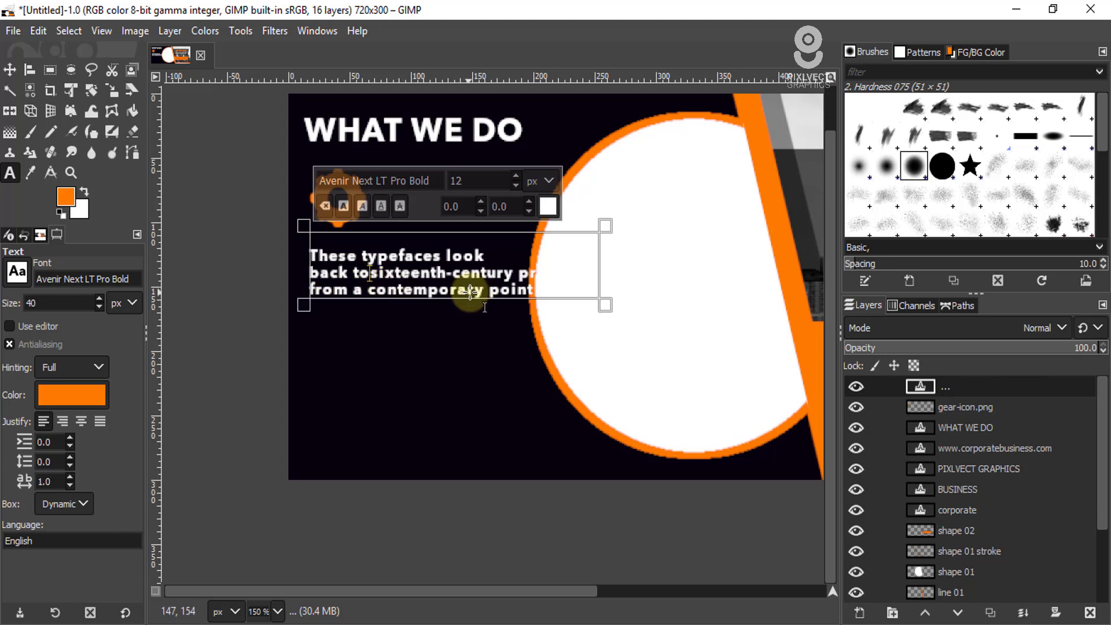
click(518, 272)
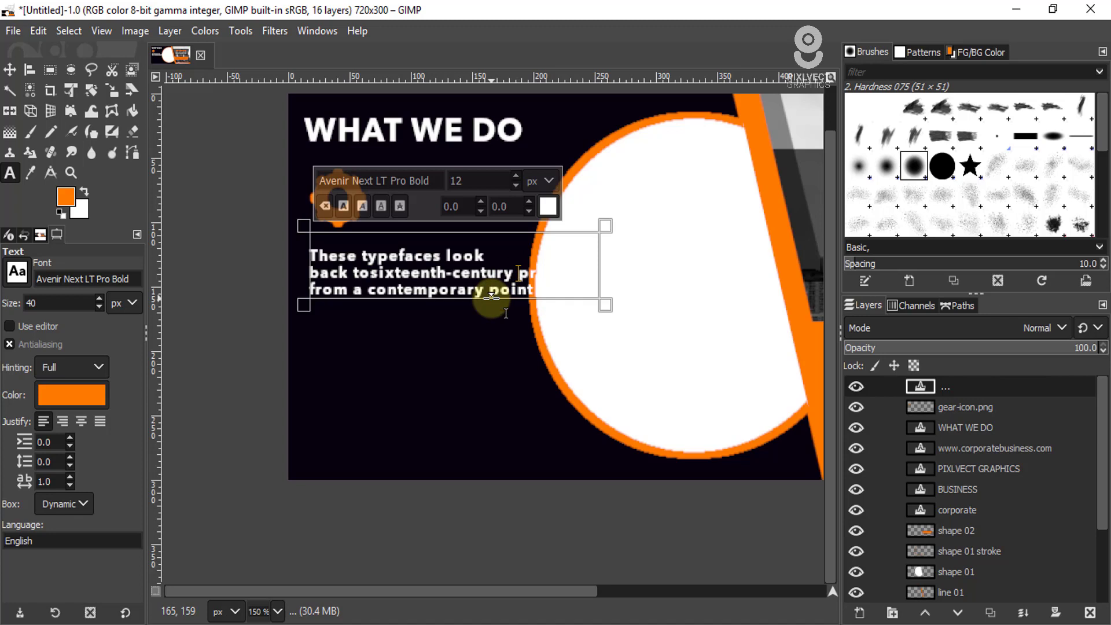
key(Return)
key(Down)
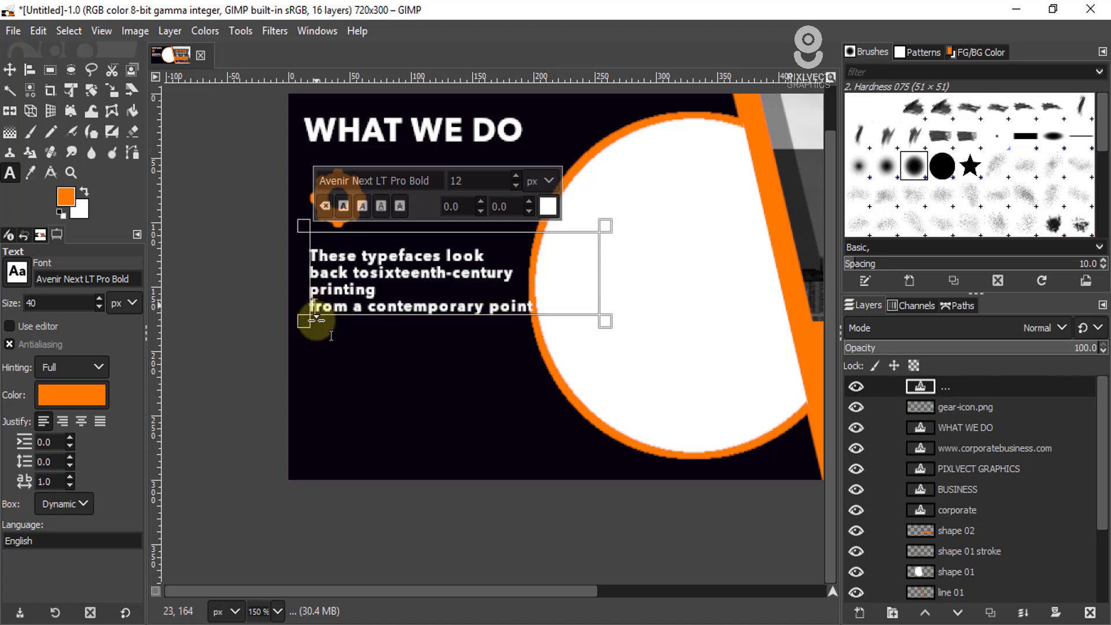
key(BackSpace)
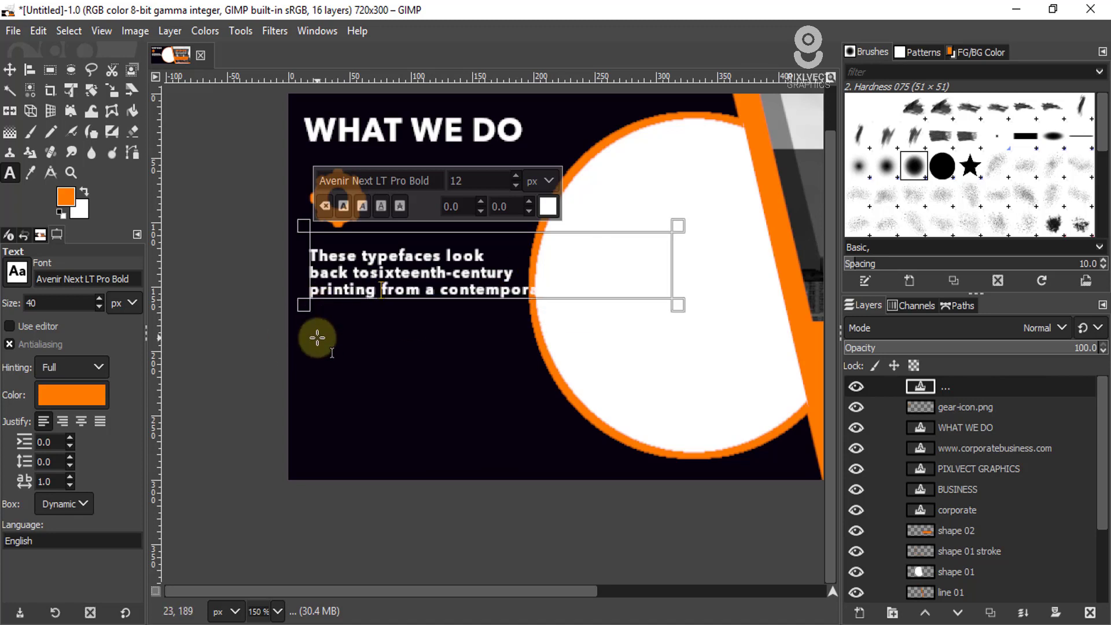
Step: Put 'contemporary' and 'of view' on their own lines, finishing a five-line paragraph
click(440, 289)
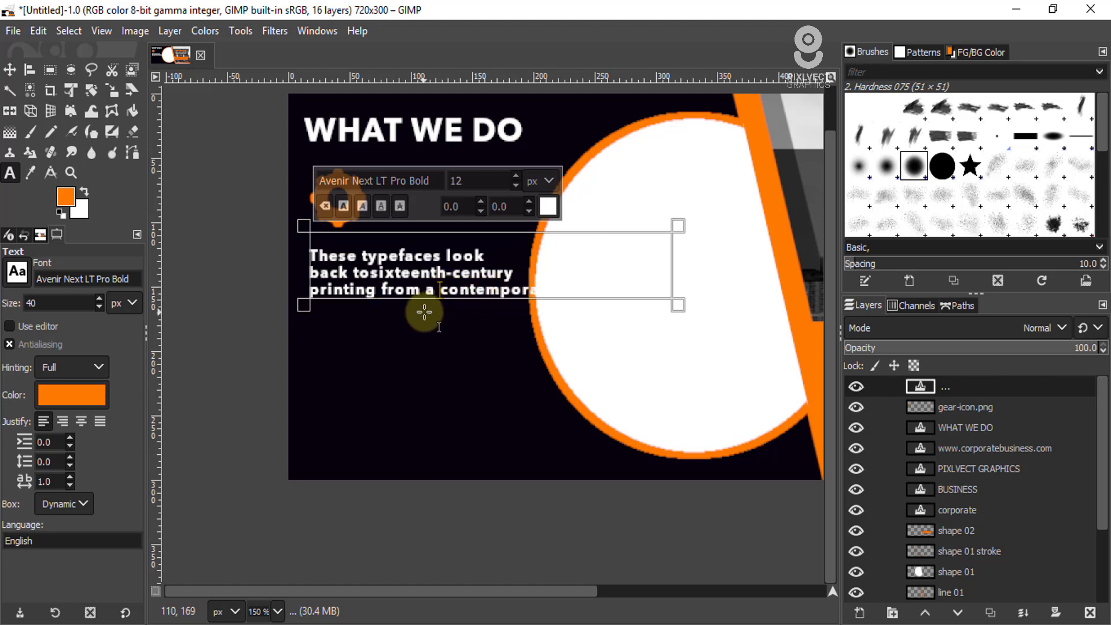
key(Return)
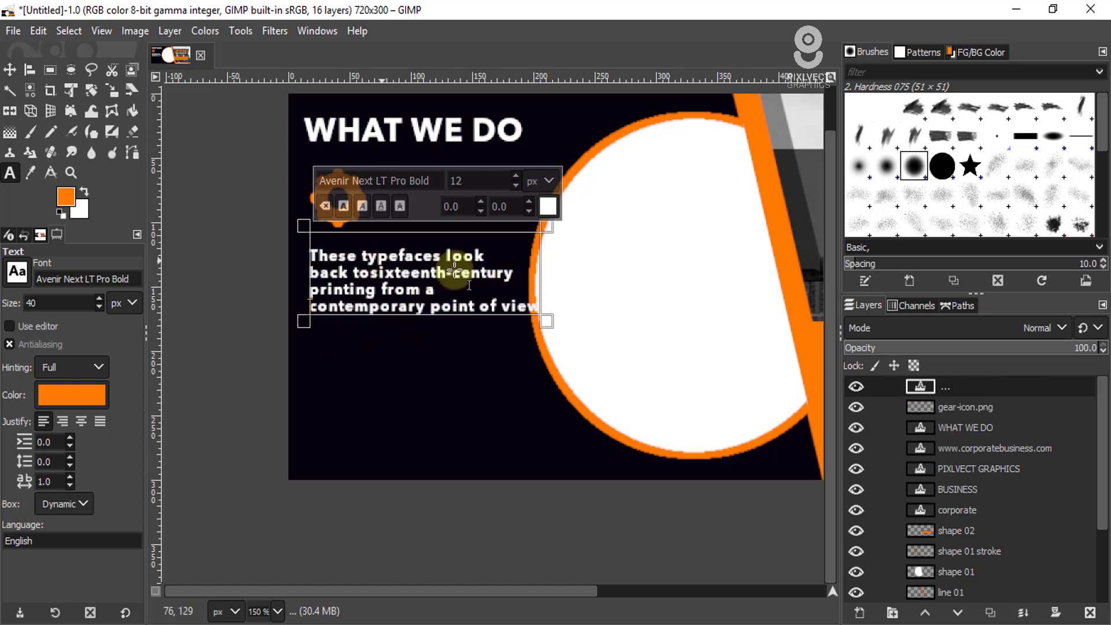
click(478, 306)
key(Return)
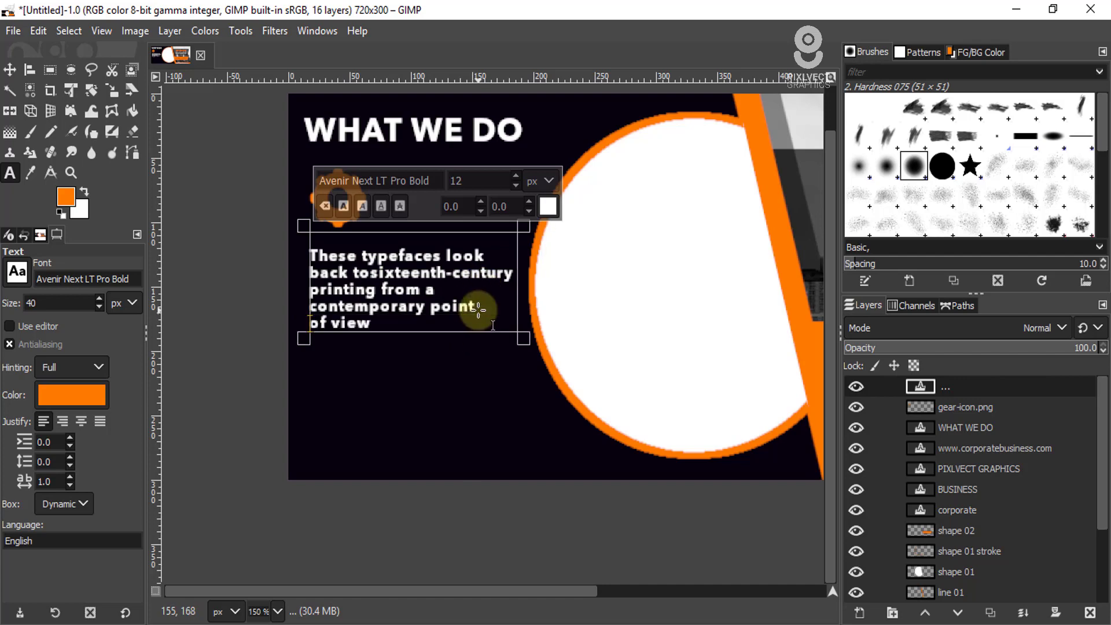
scroll(439, 243, down, 2)
scroll(423, 313, up, 1)
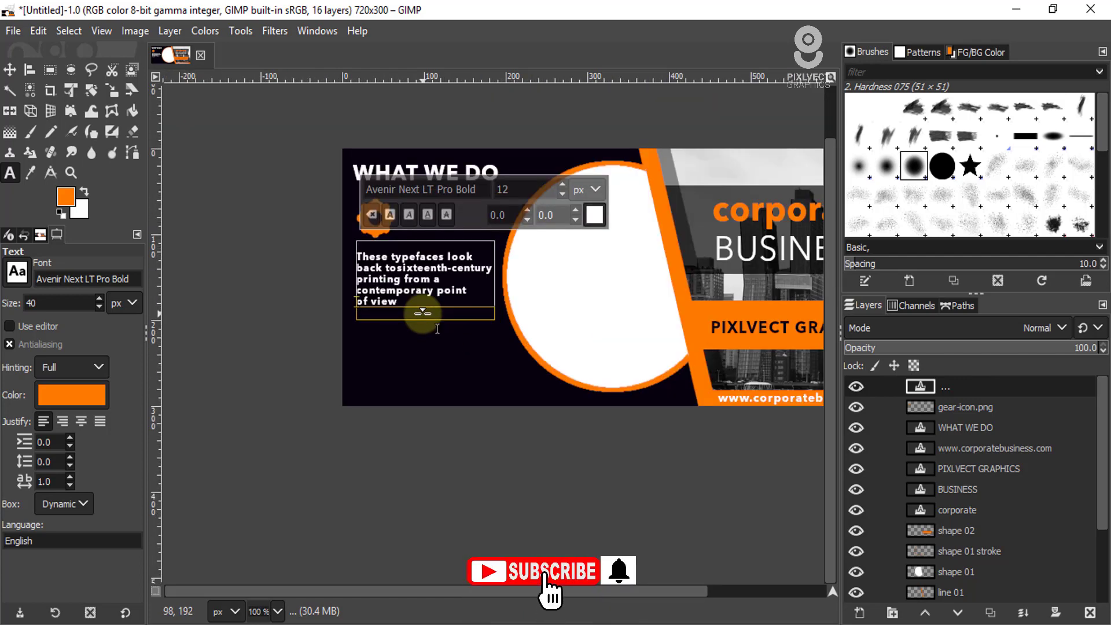
key(Escape)
key(m)
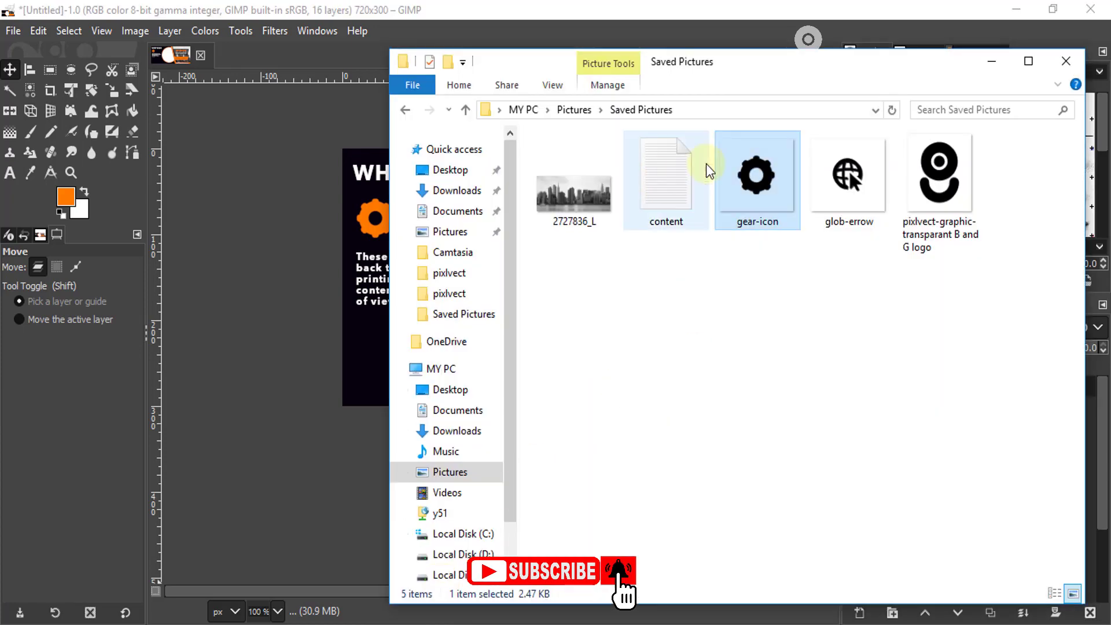
Step: Drop glob-errow.png into the banner and scale it down to a small icon
mouse_move(846, 173)
mouse_down()
mouse_move(343, 301)
mouse_move(353, 303)
mouse_up()
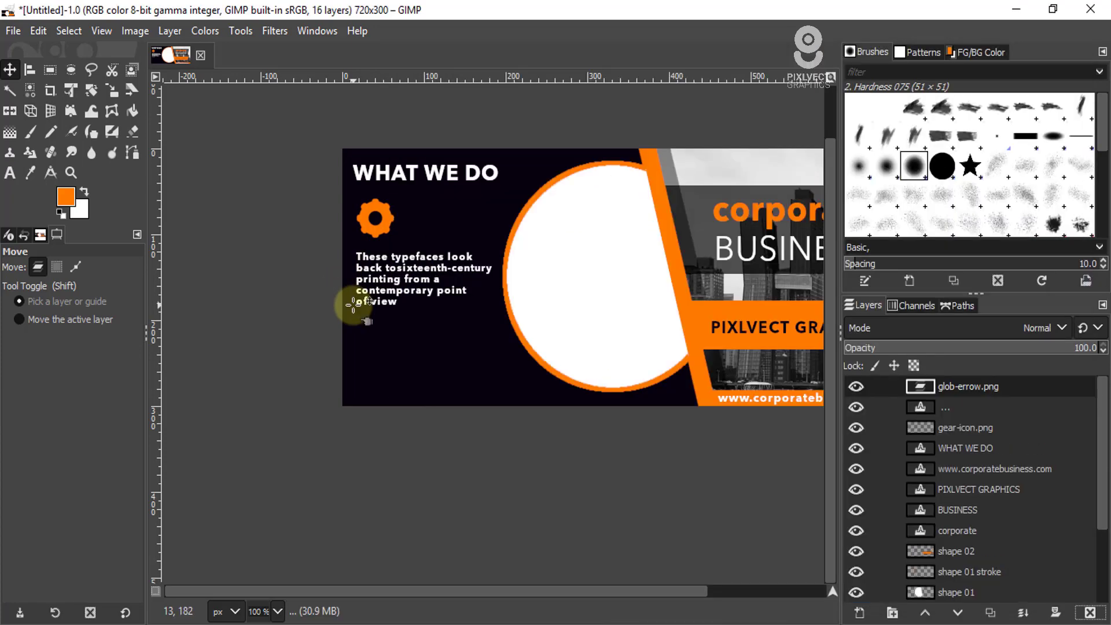
key(shift+t)
click(551, 298)
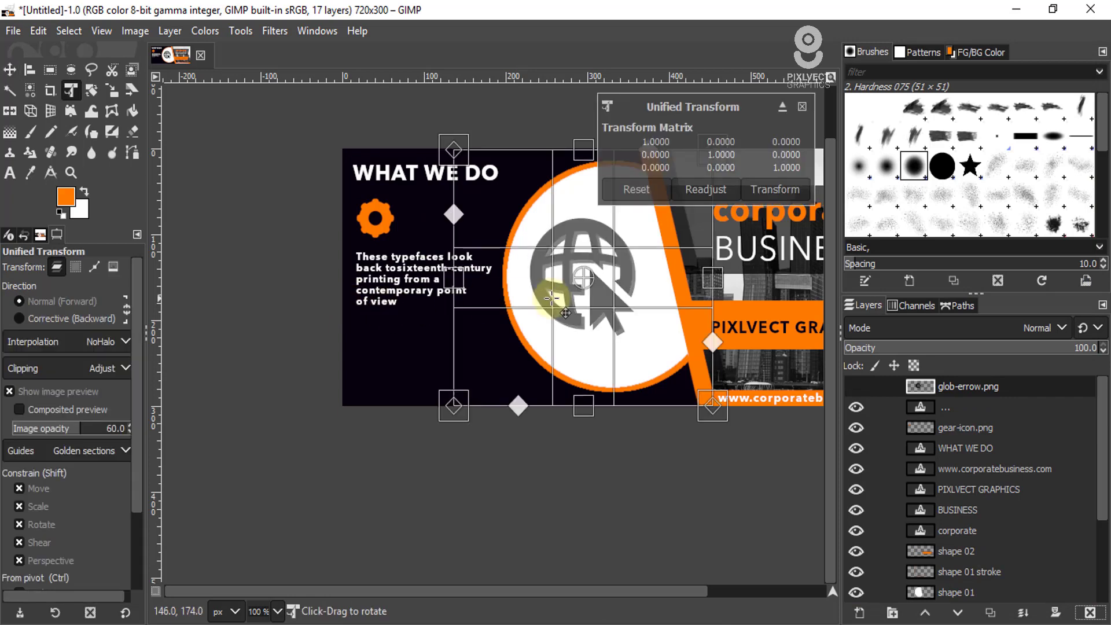
drag(671, 366, 557, 273)
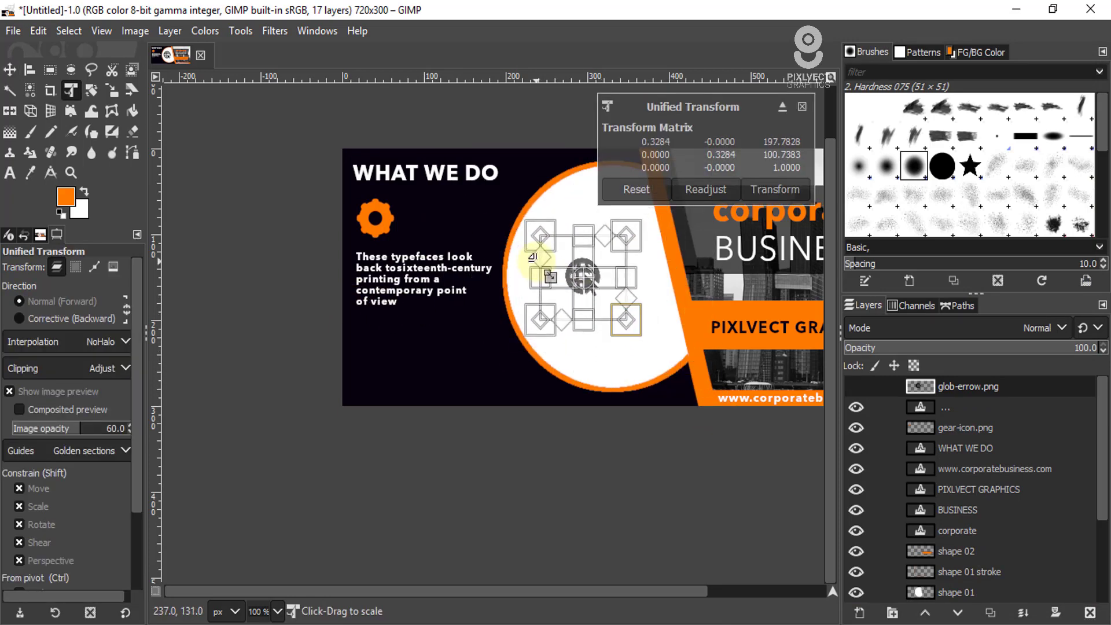
click(785, 188)
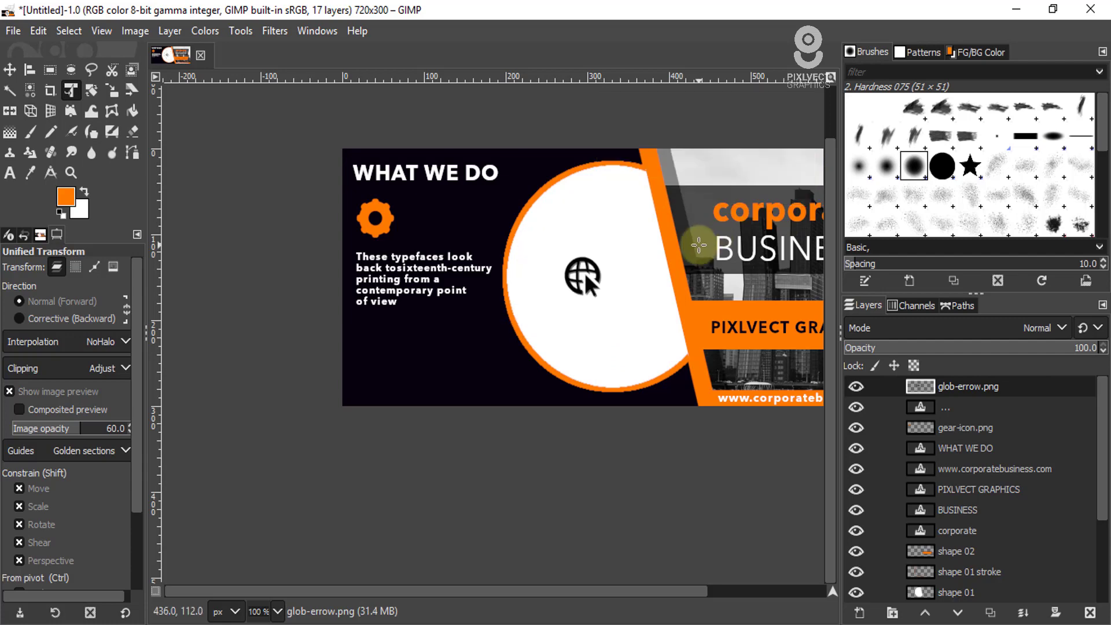
Step: Fill the globe icon orange and move it below the paragraph on the left
right_click(930, 387)
click(981, 533)
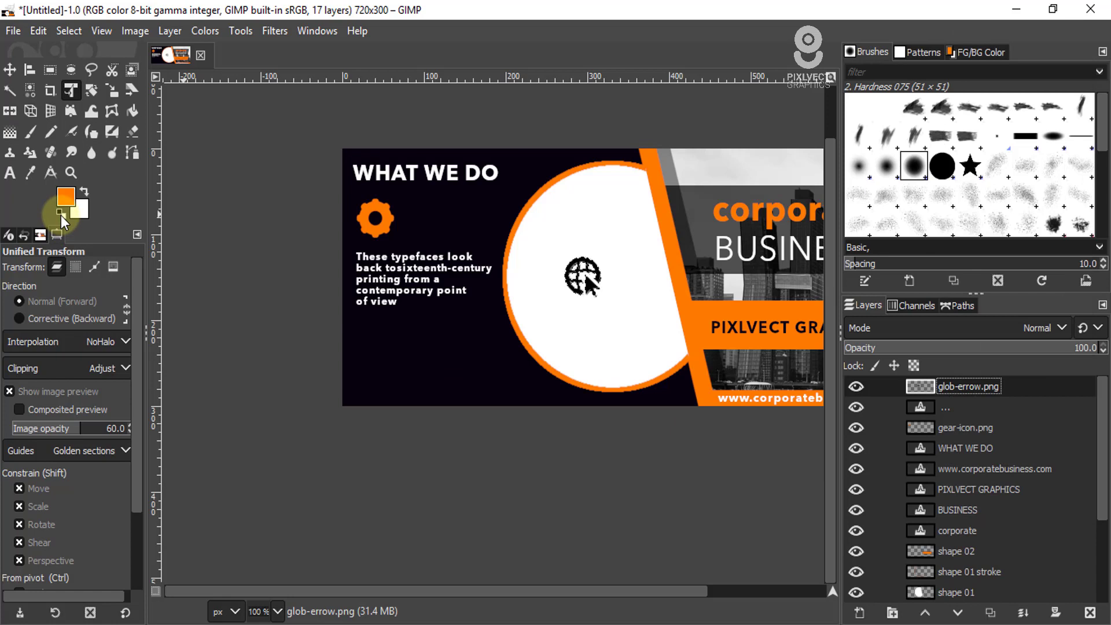
click(77, 32)
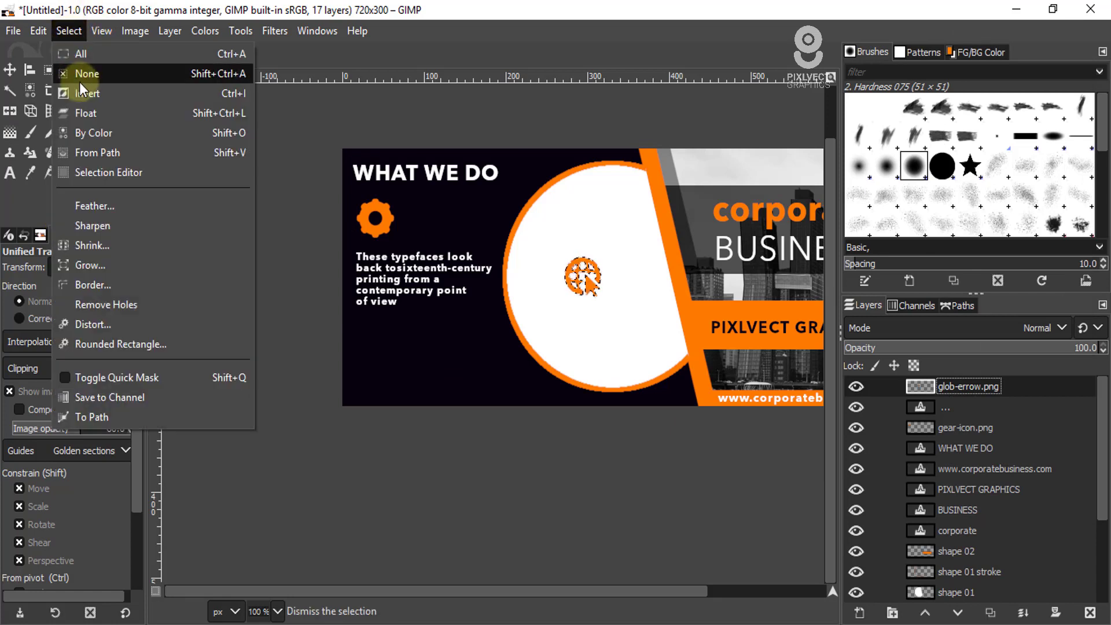
click(80, 81)
click(6, 73)
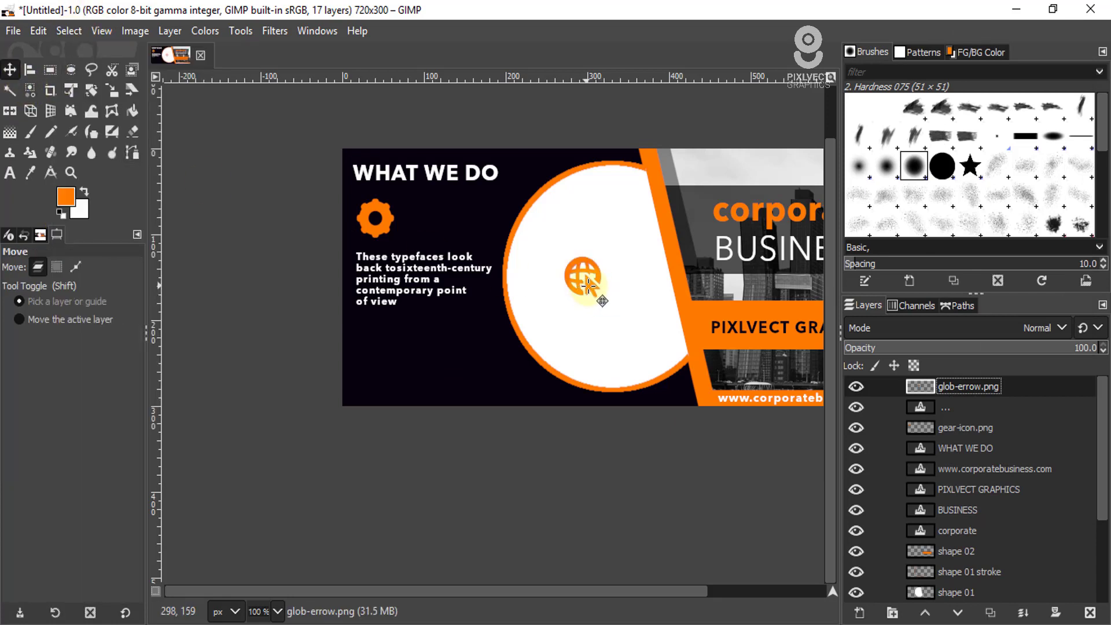
drag(567, 286, 378, 346)
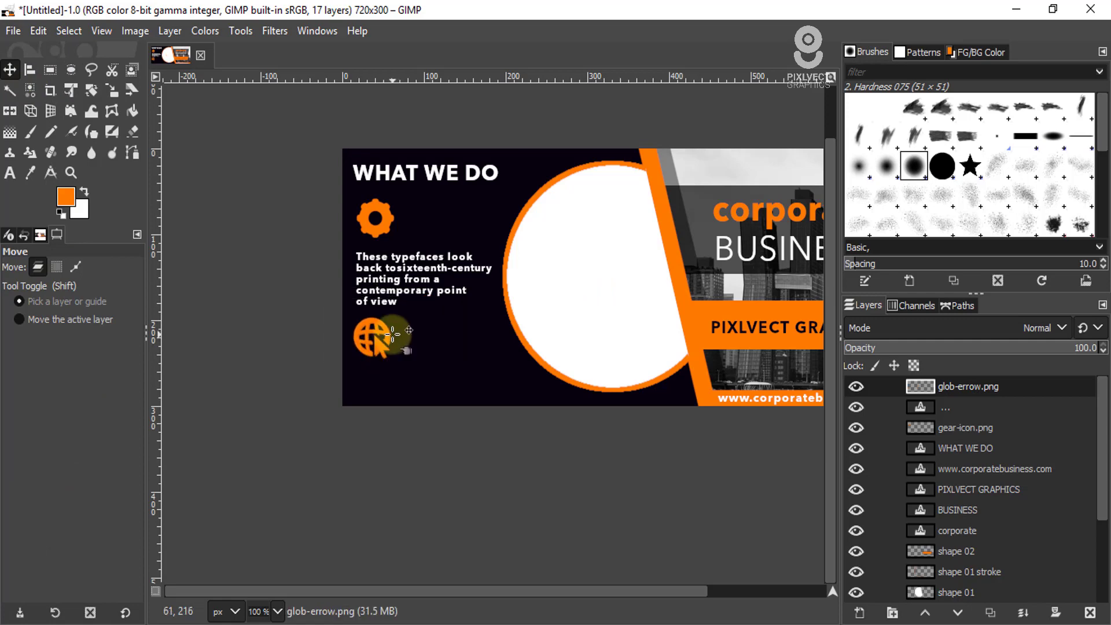
Step: Copy the 'Became one of the most popular typefaces' sentence from the notes
key(alt+Tab)
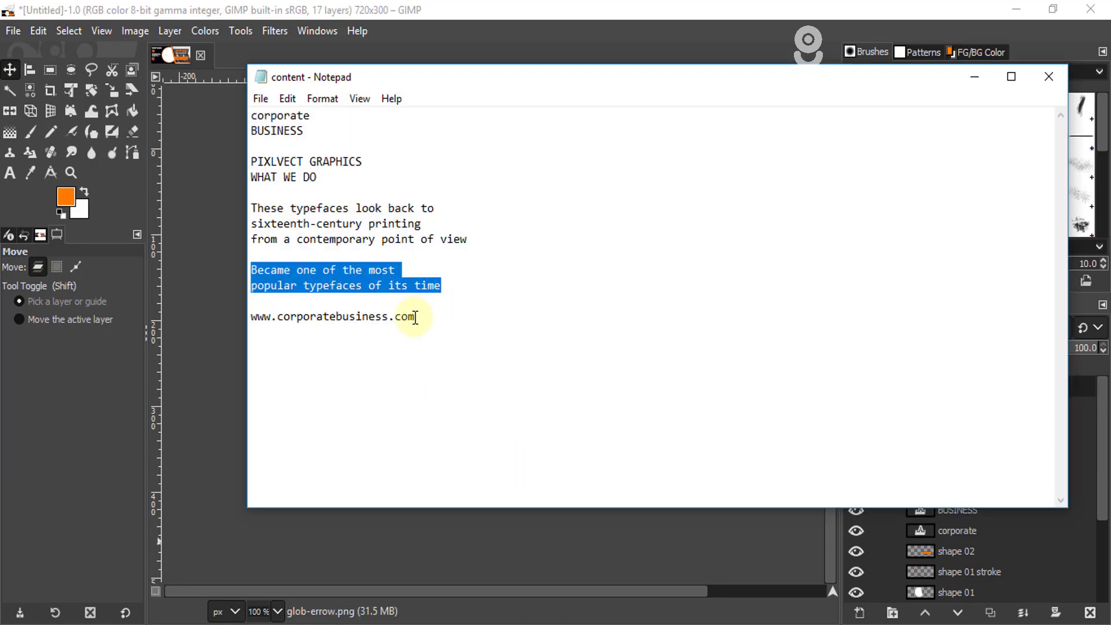
right_click(379, 281)
click(430, 336)
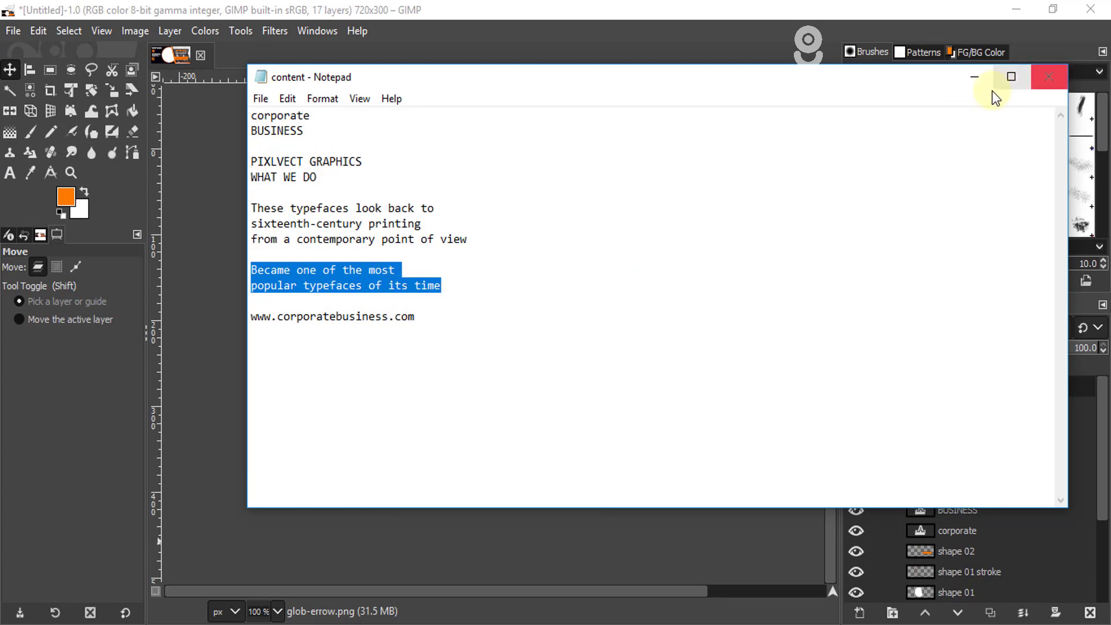
click(1048, 76)
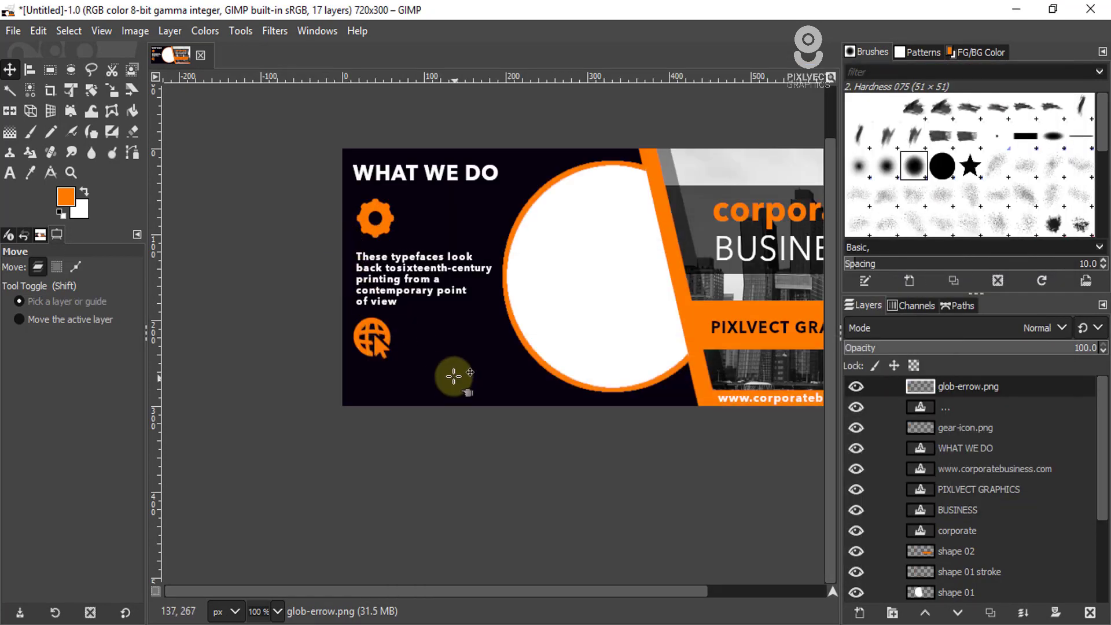
Step: Paste the 'Became one of the most popular typefaces of its time' sentence as white text
key(t)
click(428, 362)
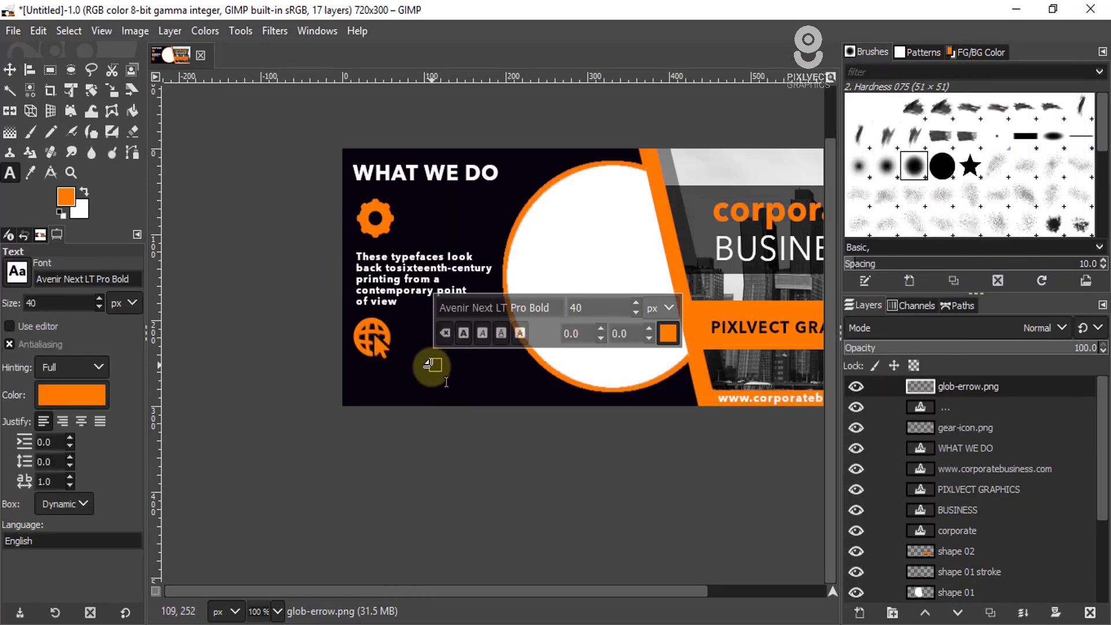
click(431, 208)
key(ctrl+v)
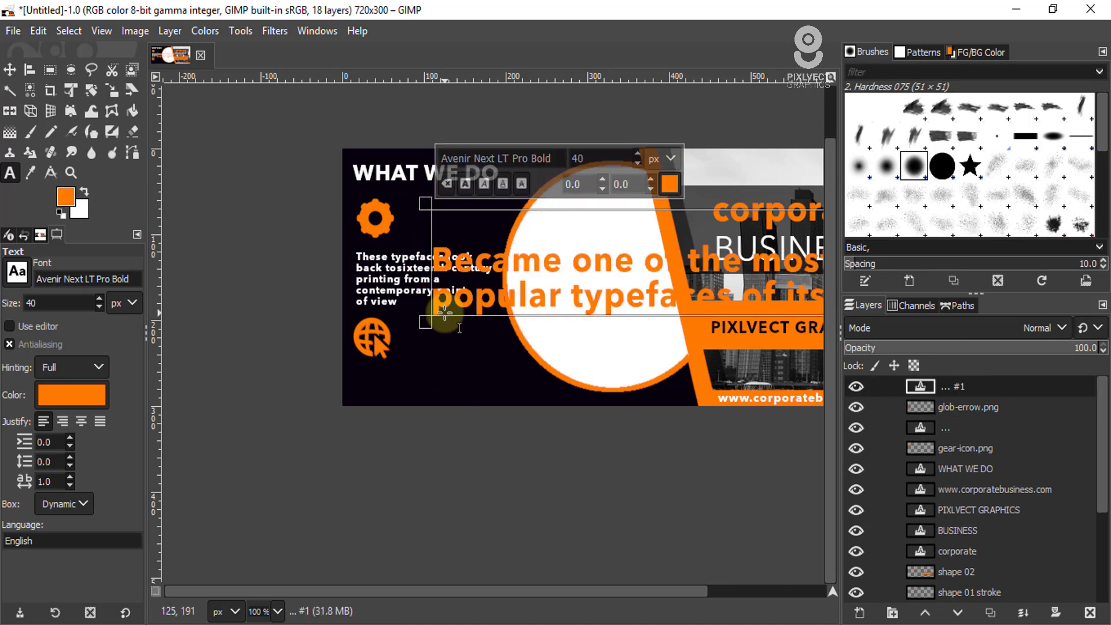
key(ctrl+a)
click(669, 184)
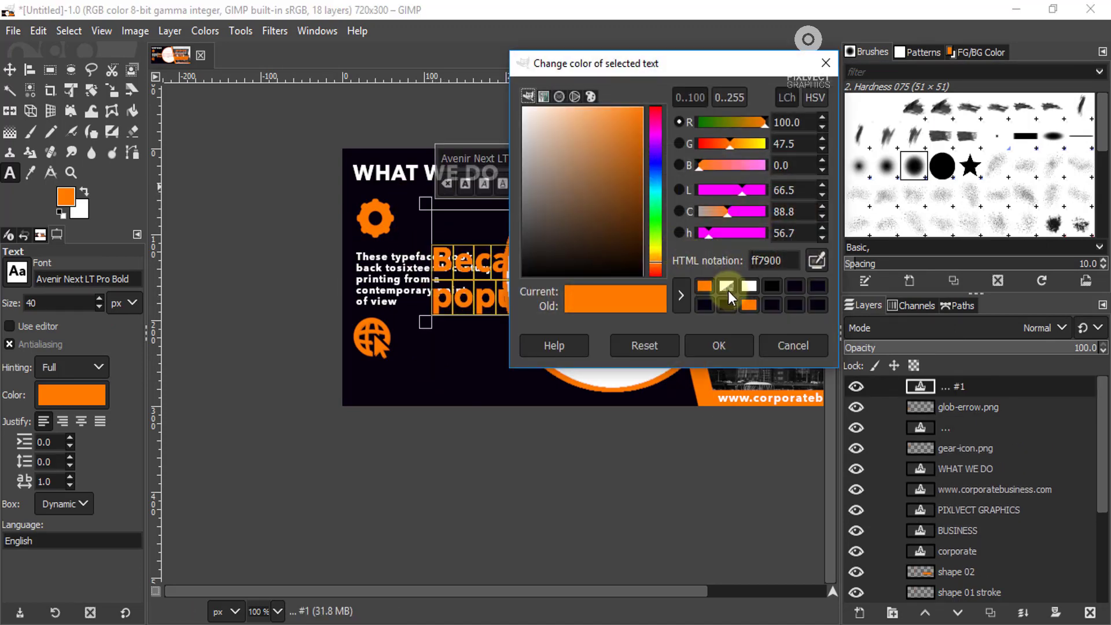
click(749, 286)
click(723, 347)
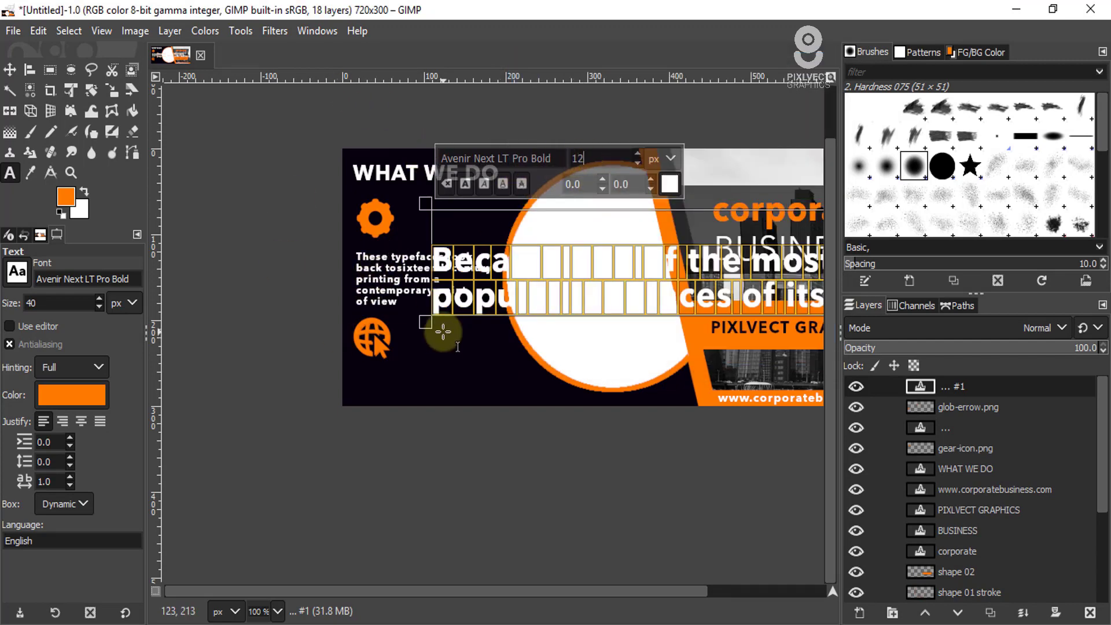
Step: Move the white sentence down beneath the orange globe icon
key(m)
mouse_move(416, 243)
mouse_down()
mouse_move(379, 356)
mouse_move(360, 373)
mouse_up()
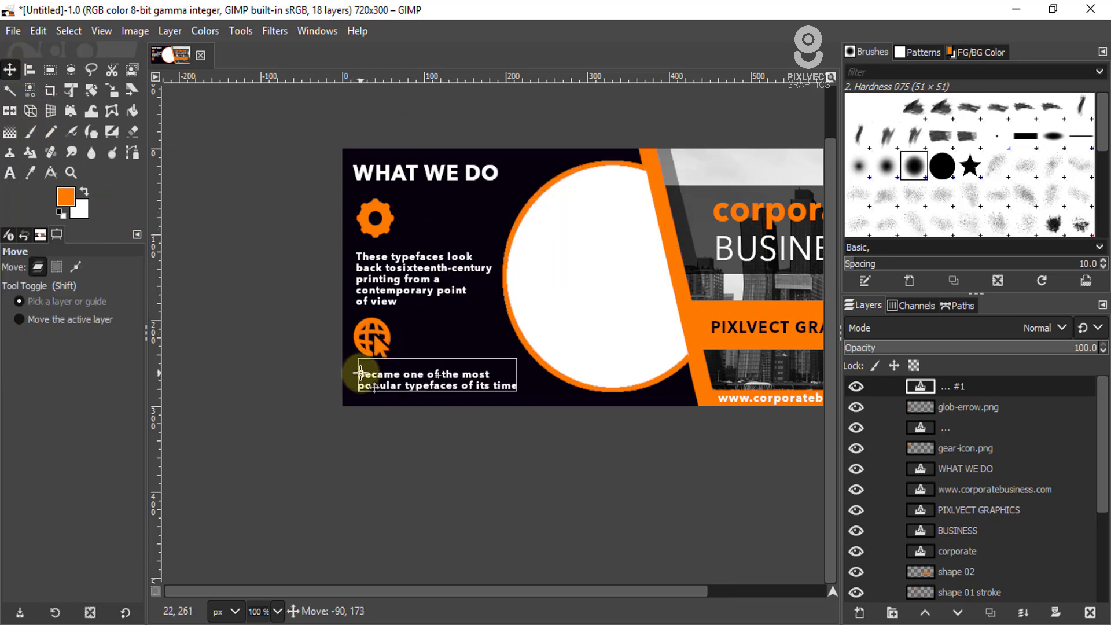
drag(360, 372, 360, 372)
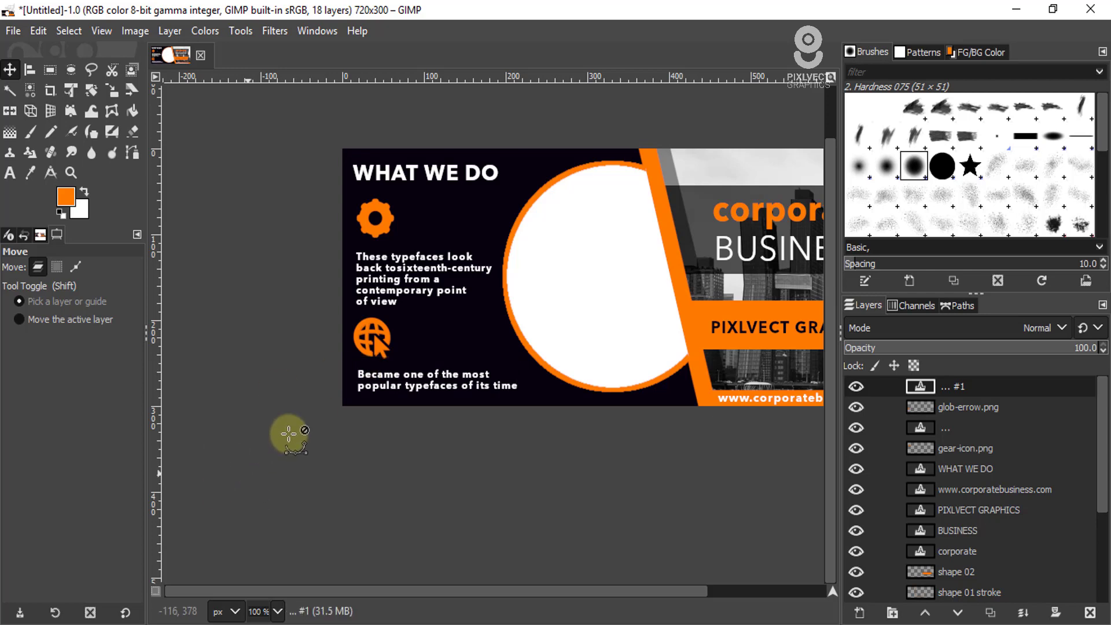
ctrl+scroll(341, 338, down, 2)
ctrl+scroll(444, 333, up, 2)
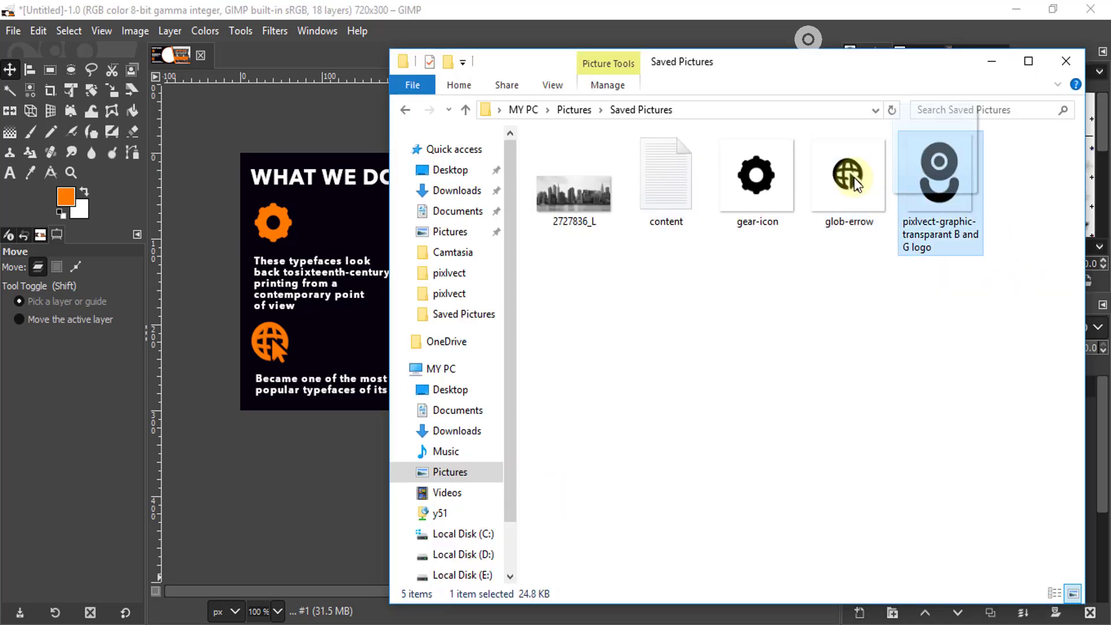
Step: Drag the pixlvect-graphic-transparant B and G logo file onto the GIMP canvas
drag(952, 217, 347, 306)
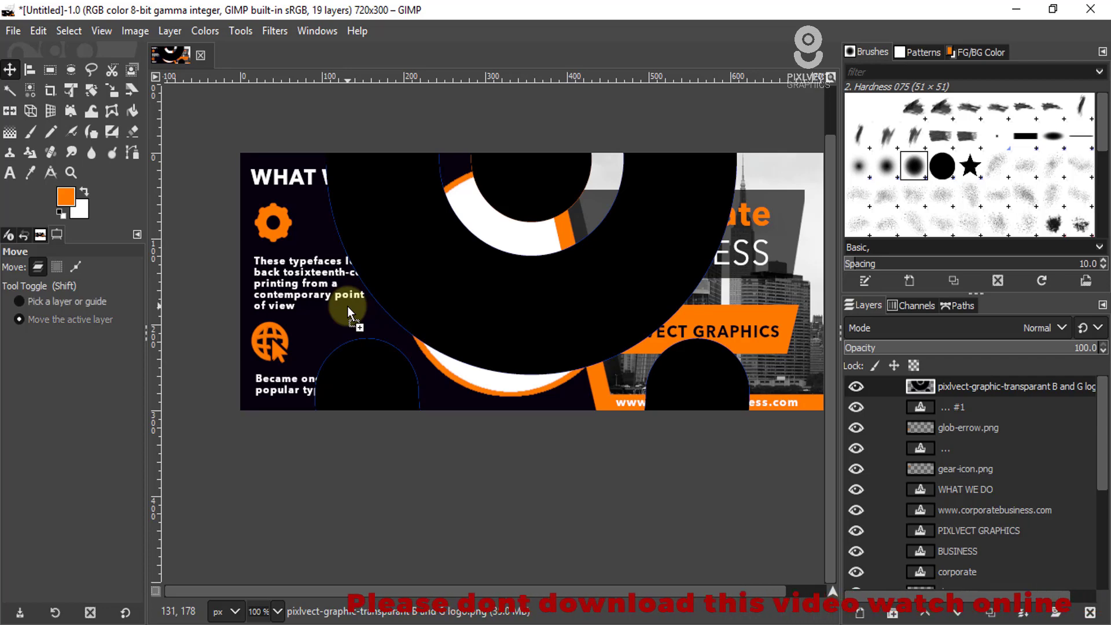
Step: Scale the Pixlvect logo to about 57% and centre it inside the white circle
key(minus)
key(minus)
key(shift+t)
click(509, 343)
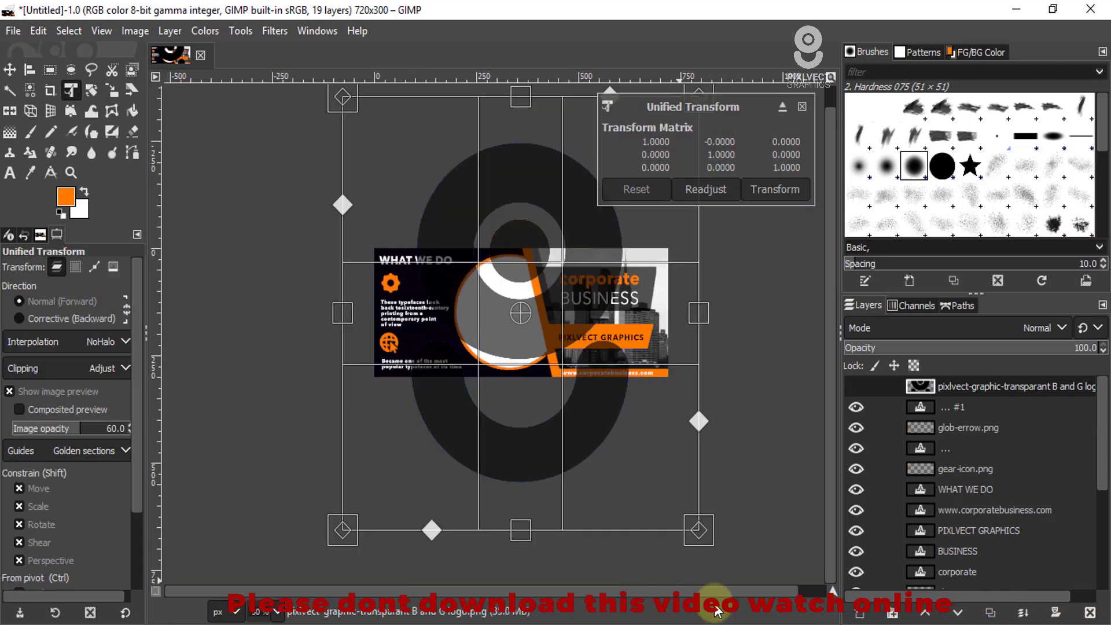
mouse_move(698, 530)
mouse_down()
mouse_move(466, 284)
mouse_move(402, 231)
mouse_up()
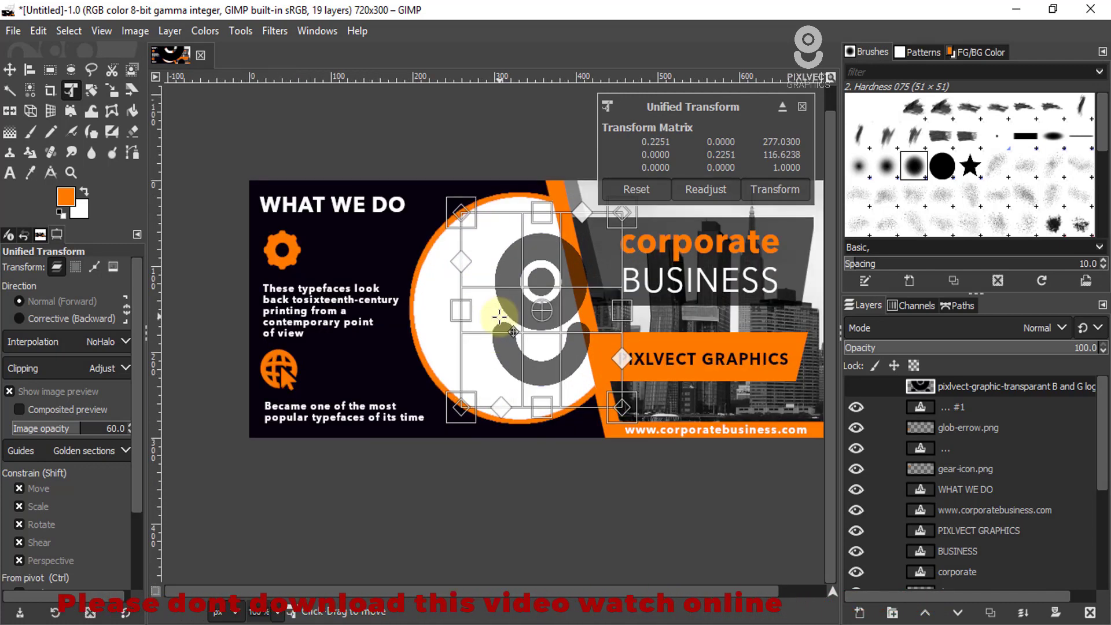
key(1)
drag(537, 312, 525, 312)
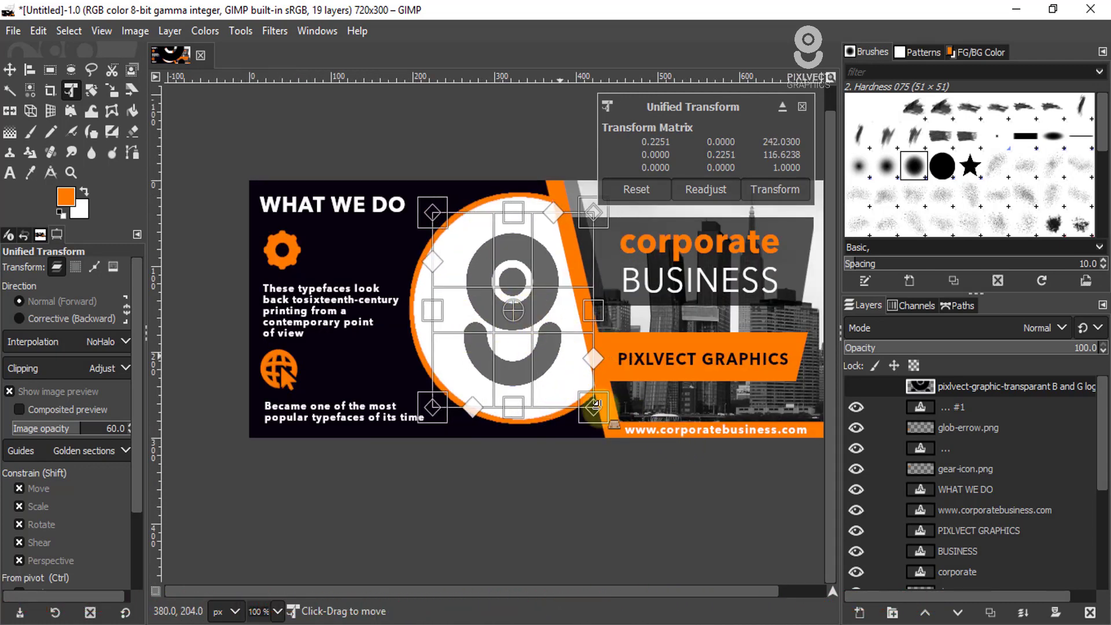
drag(592, 409, 590, 405)
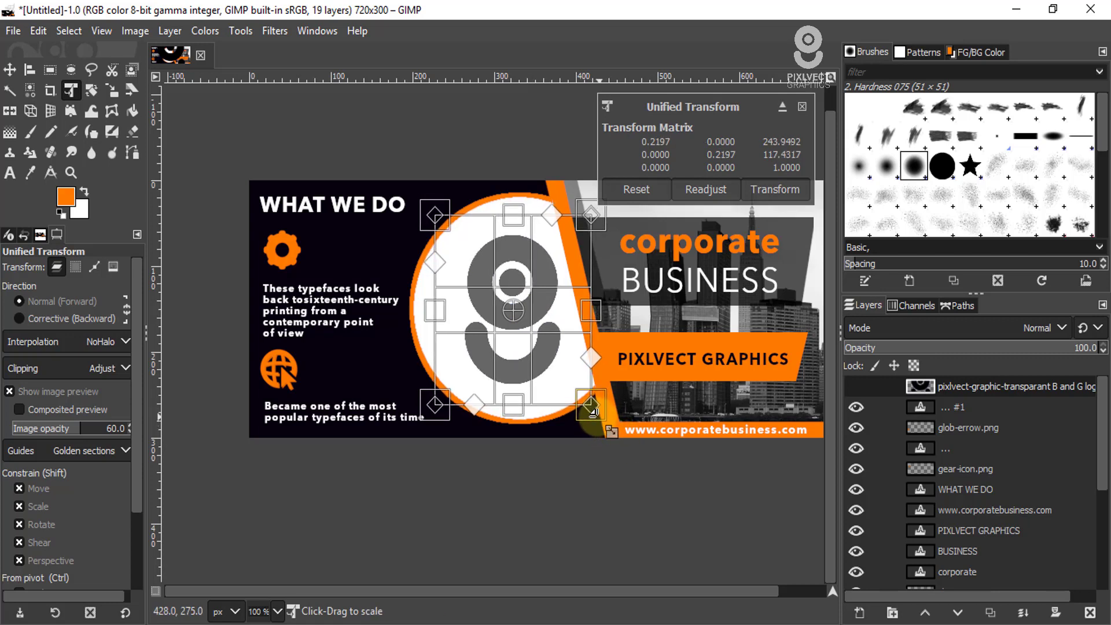
drag(550, 307, 552, 309)
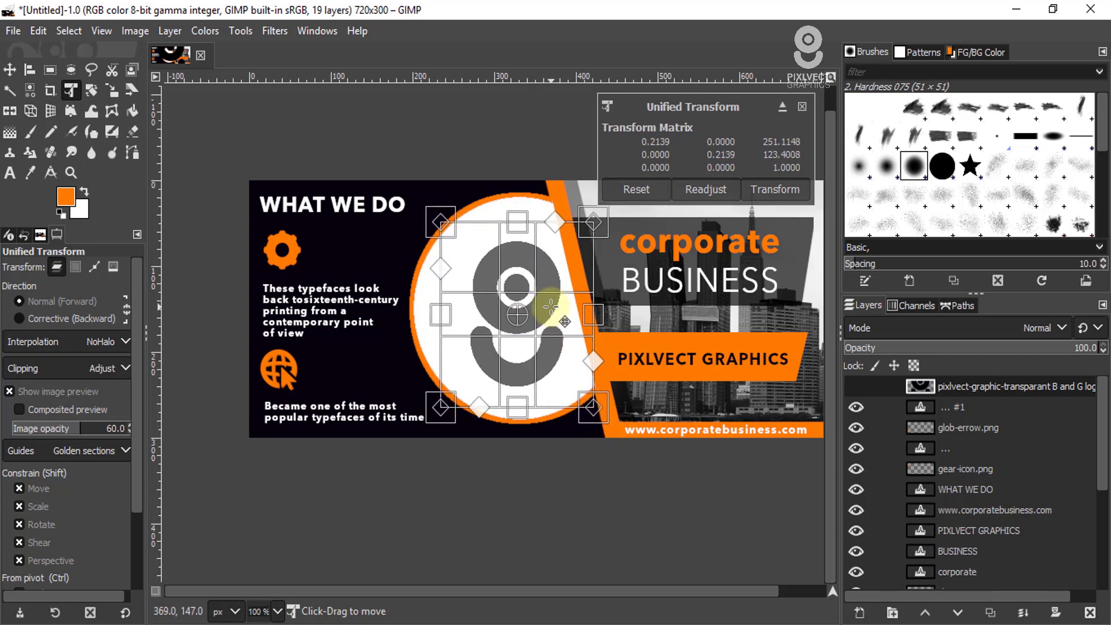
click(774, 189)
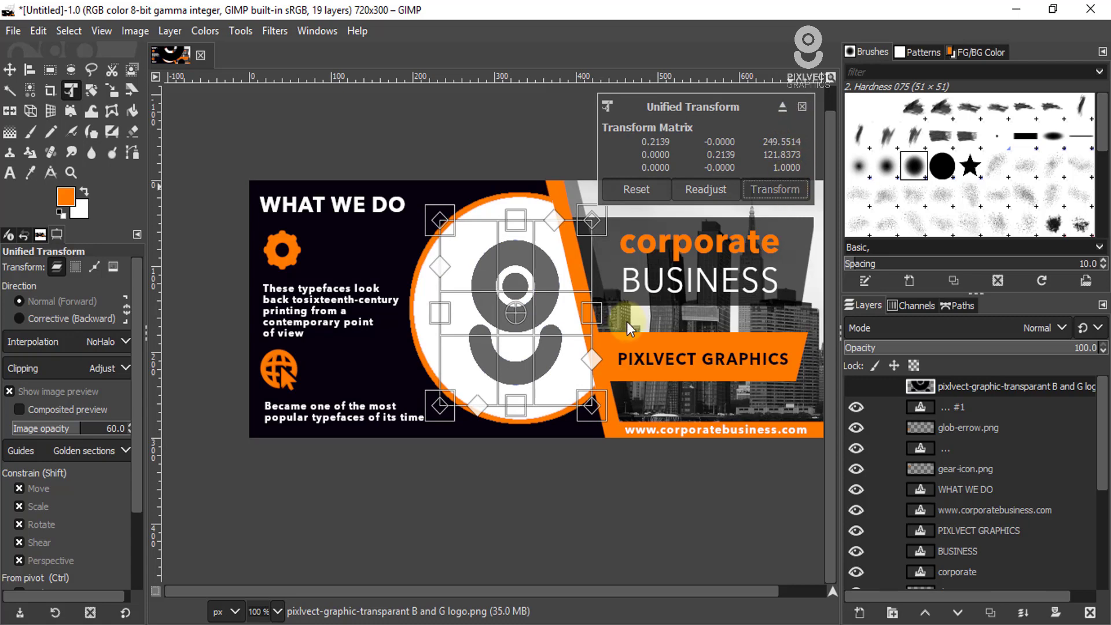
Step: Fill the Pixlvect logo's opaque pixels with near-black 07000d and clear the selection
right_click(920, 387)
click(972, 538)
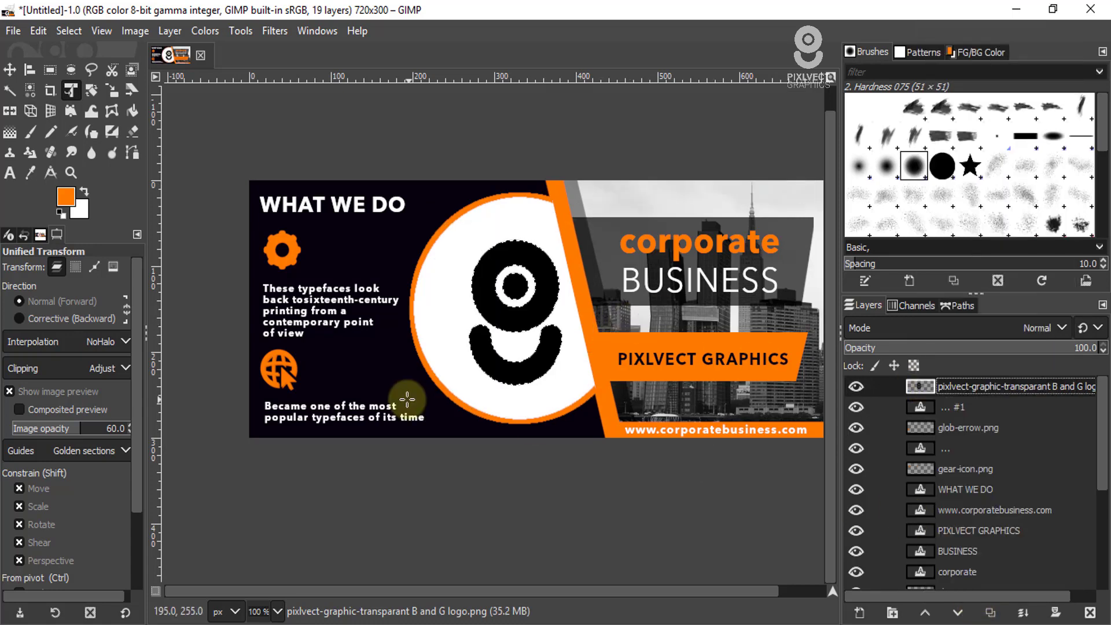
click(65, 196)
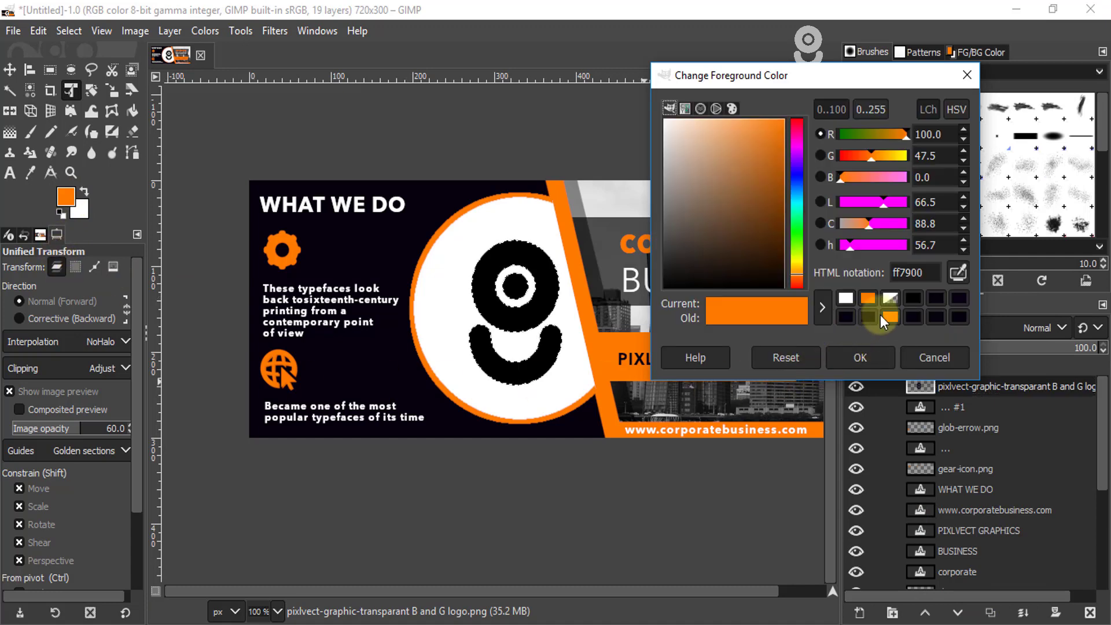
click(933, 300)
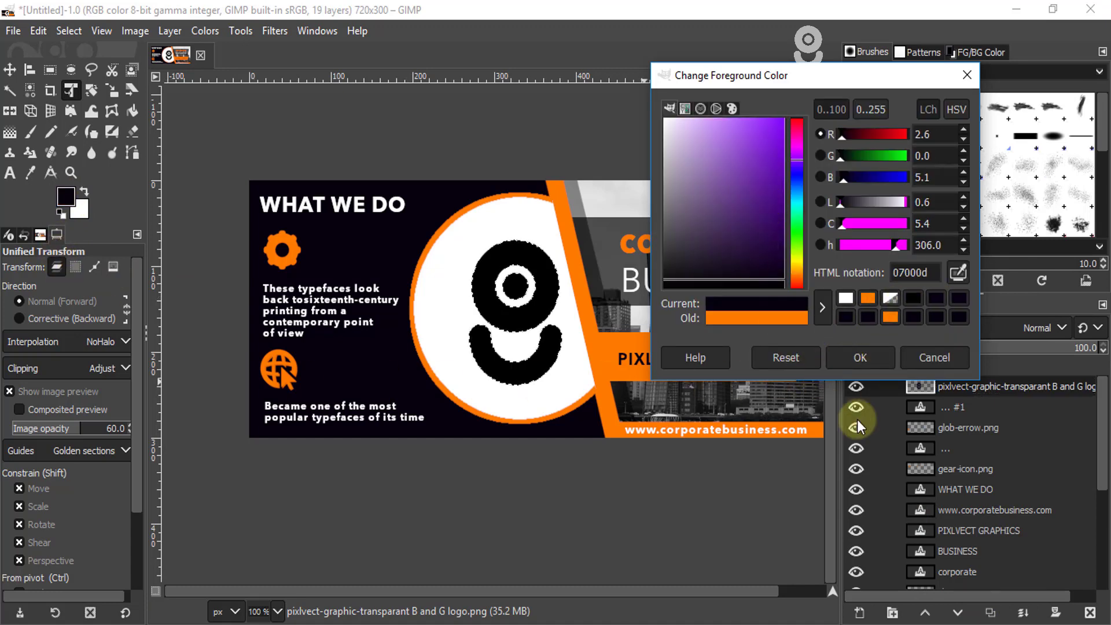
click(861, 358)
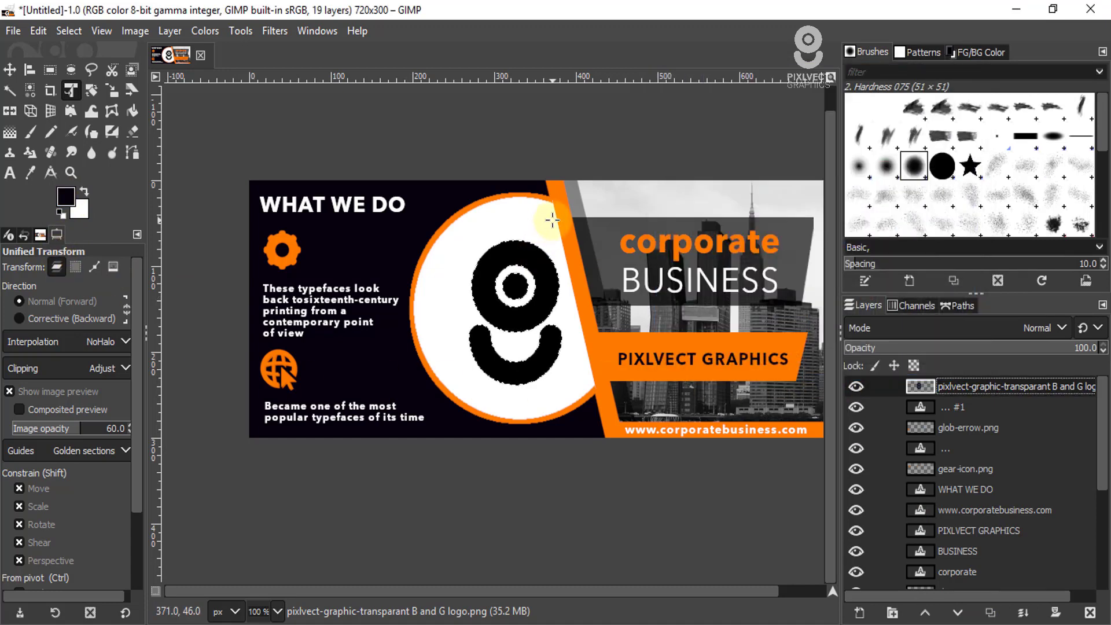
key(ctrl+comma)
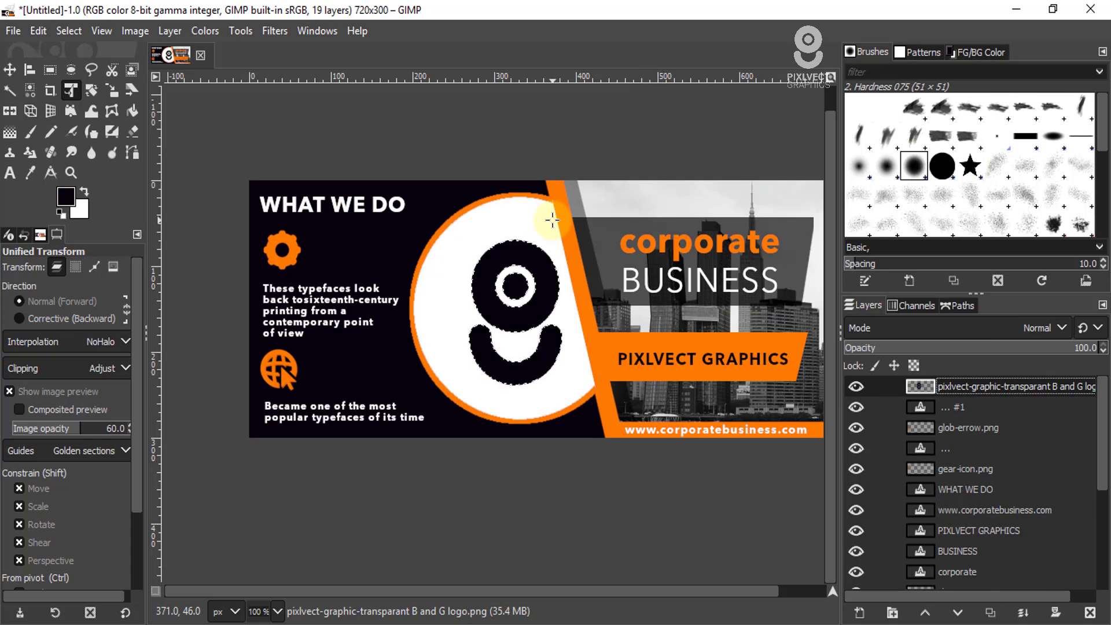
key(ctrl+shift+a)
scroll(521, 347, down, 2)
scroll(495, 525, up, 2)
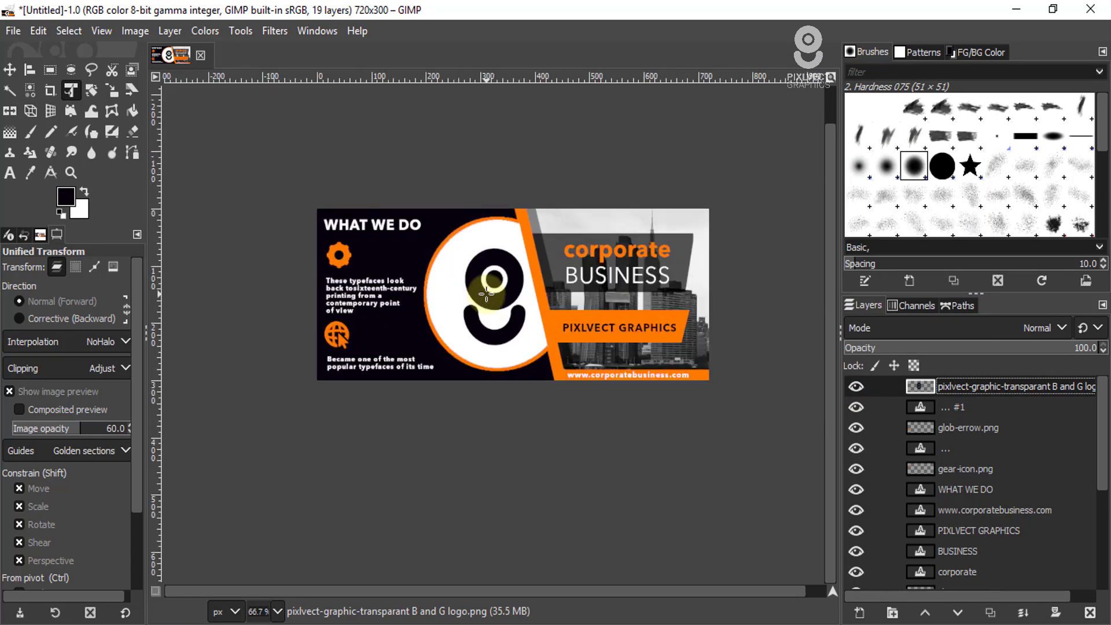
scroll(521, 295, down, 1)
scroll(520, 295, up, 1)
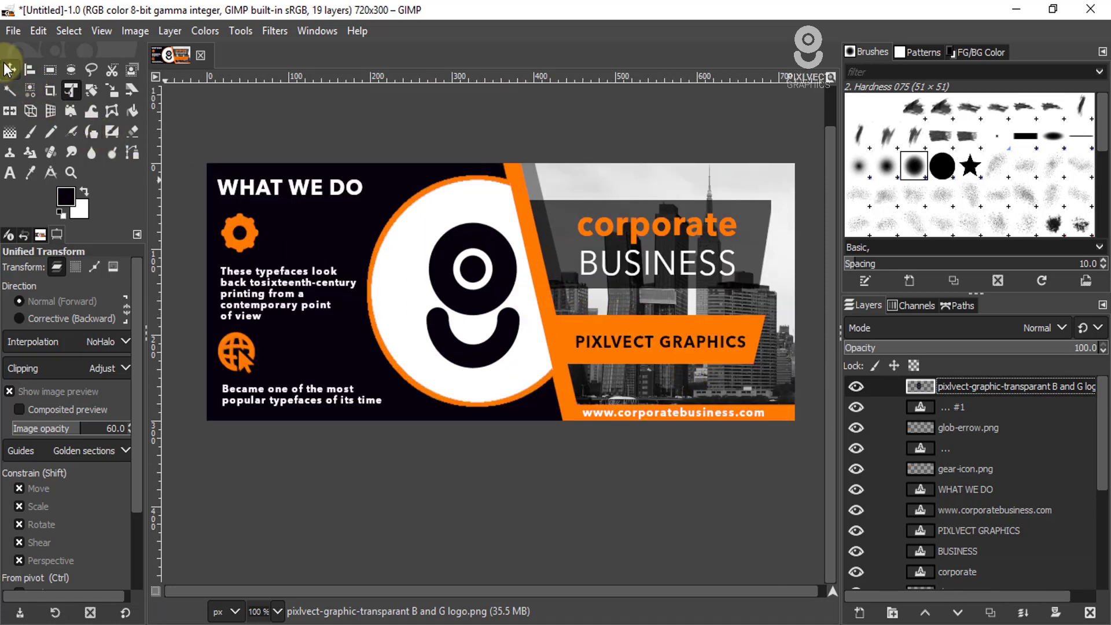
key(m)
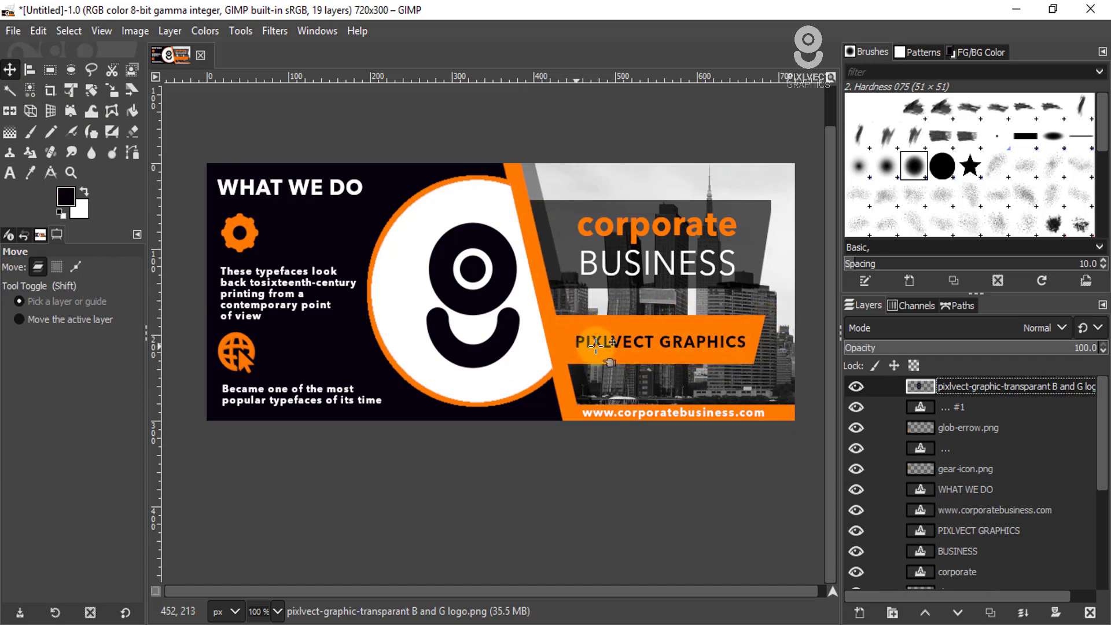
Step: Make the orange bar's shape 02 layer the active layer, toggling its visibility
click(743, 323)
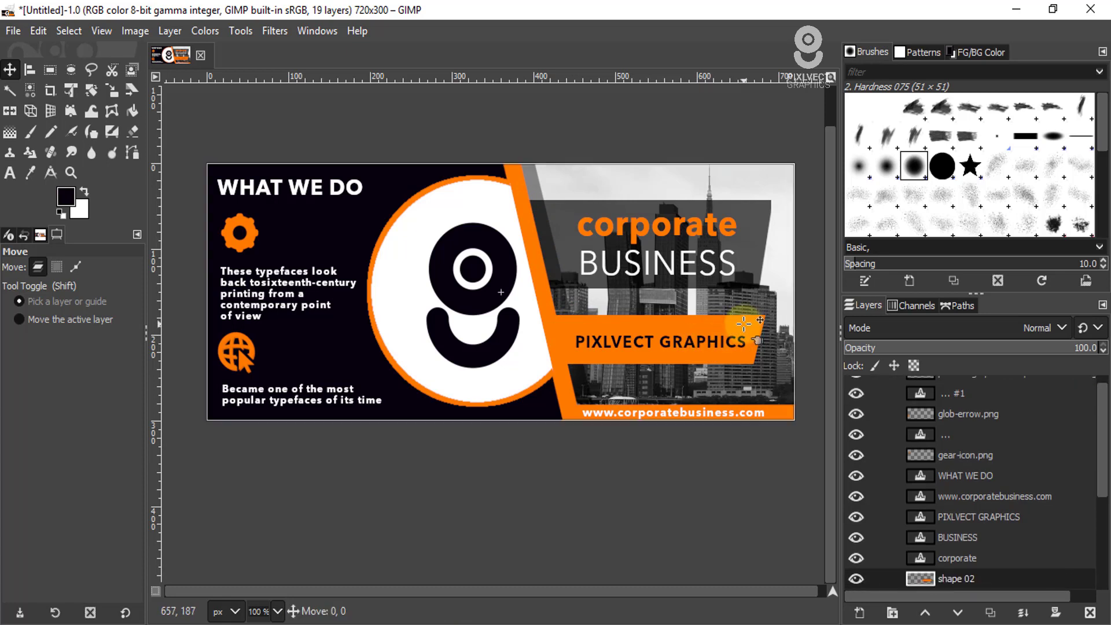
scroll(1094, 457, down, 3)
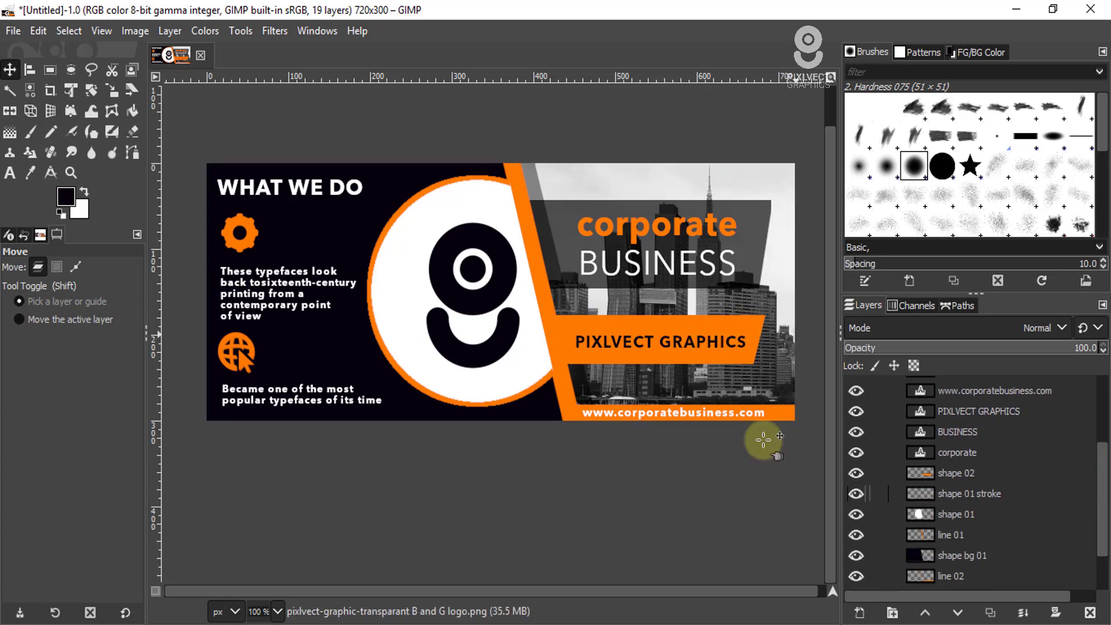
click(745, 322)
scroll(922, 490, up, 5)
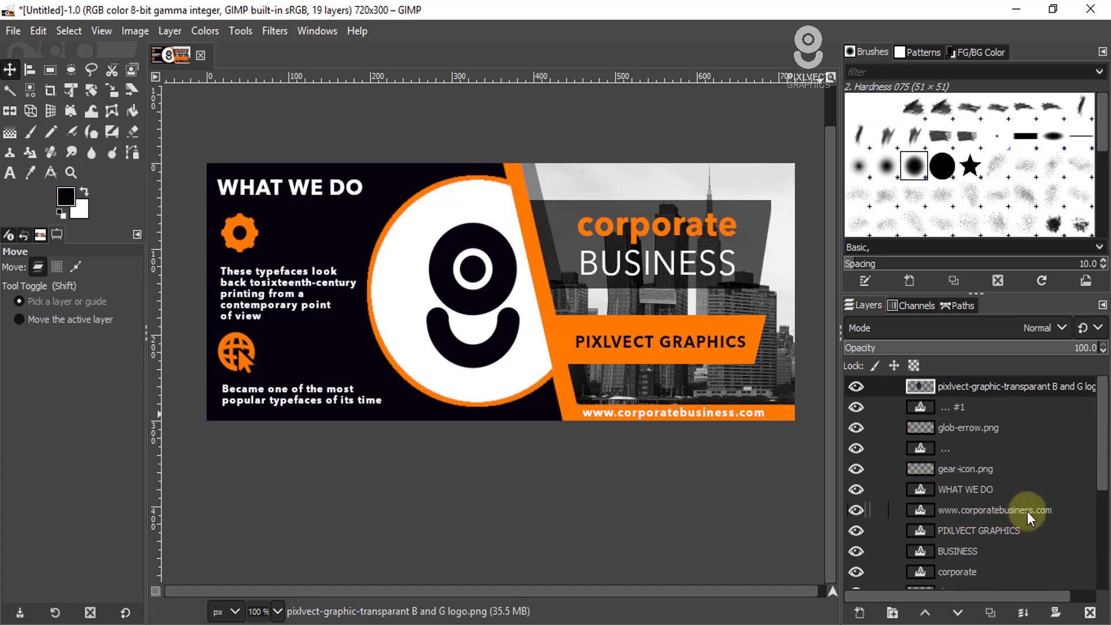
drag(1098, 453, 1098, 523)
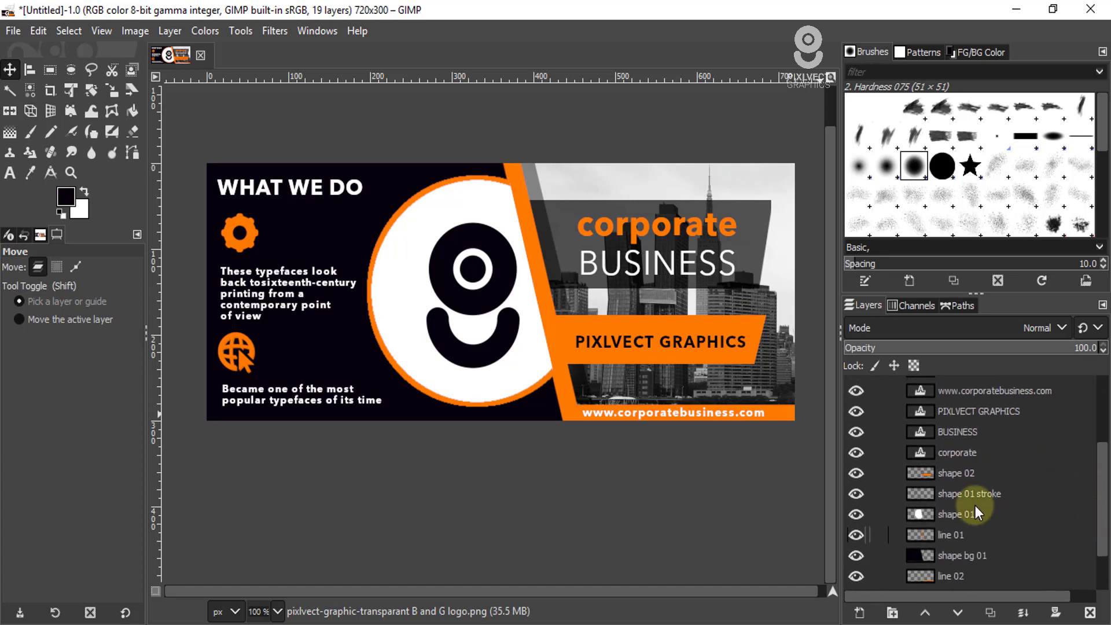
click(926, 474)
click(855, 473)
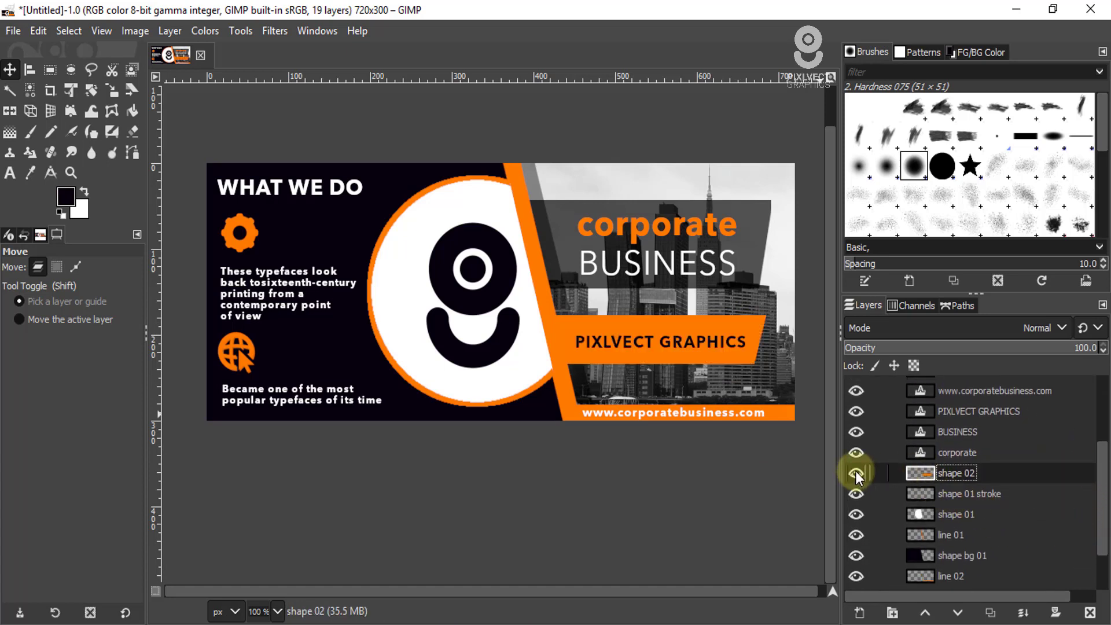
Step: Lower shape 02 five steps to sit beneath shape 03 and the shadow layer
click(958, 613)
click(958, 613)
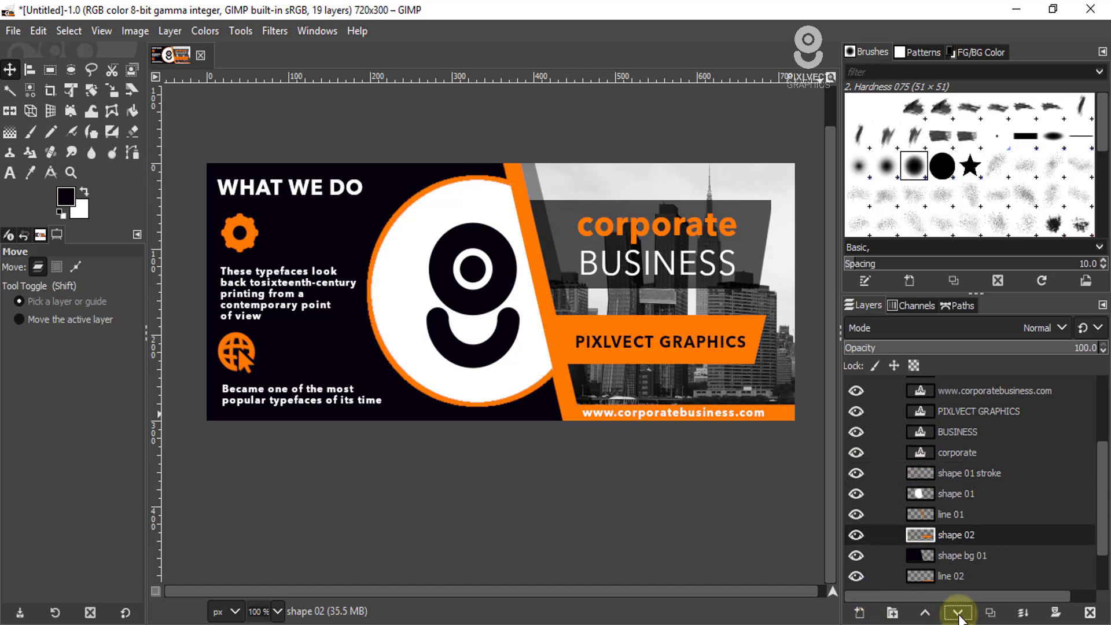
click(958, 613)
click(957, 613)
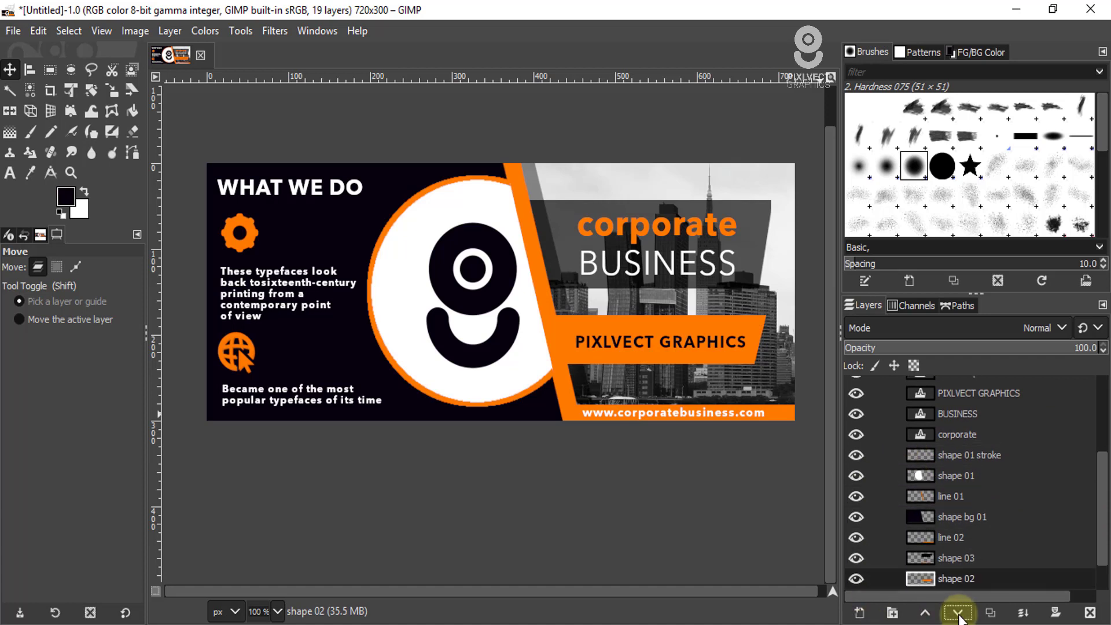
click(957, 613)
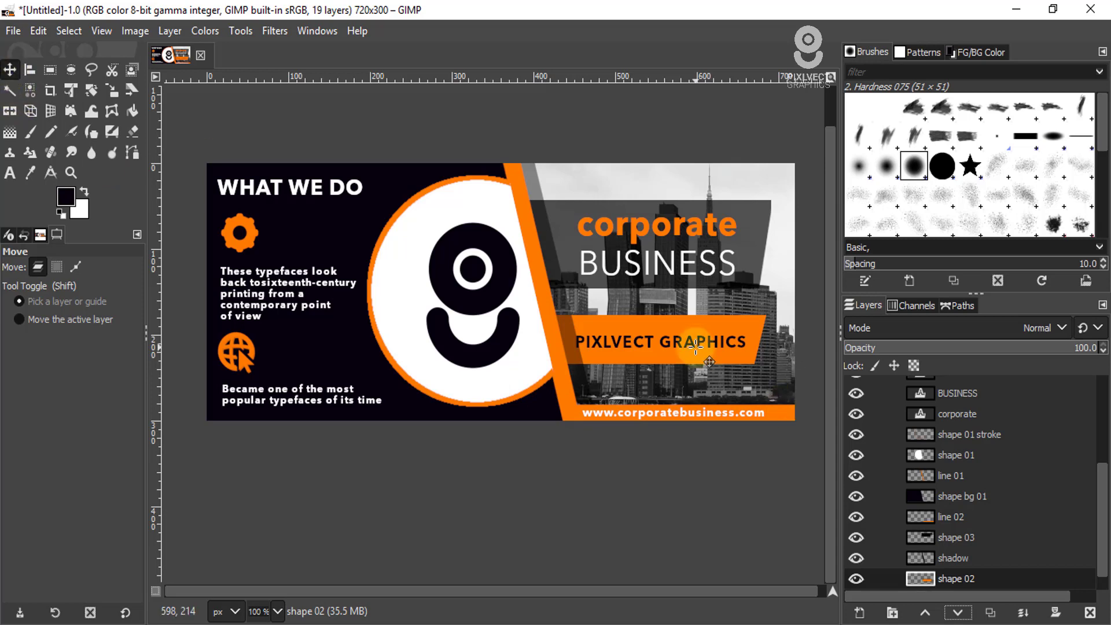
Step: Nudge the PIXLVECT GRAPHICS text about 20px to the right on its orange bar
scroll(700, 347, up, 2)
click(498, 336)
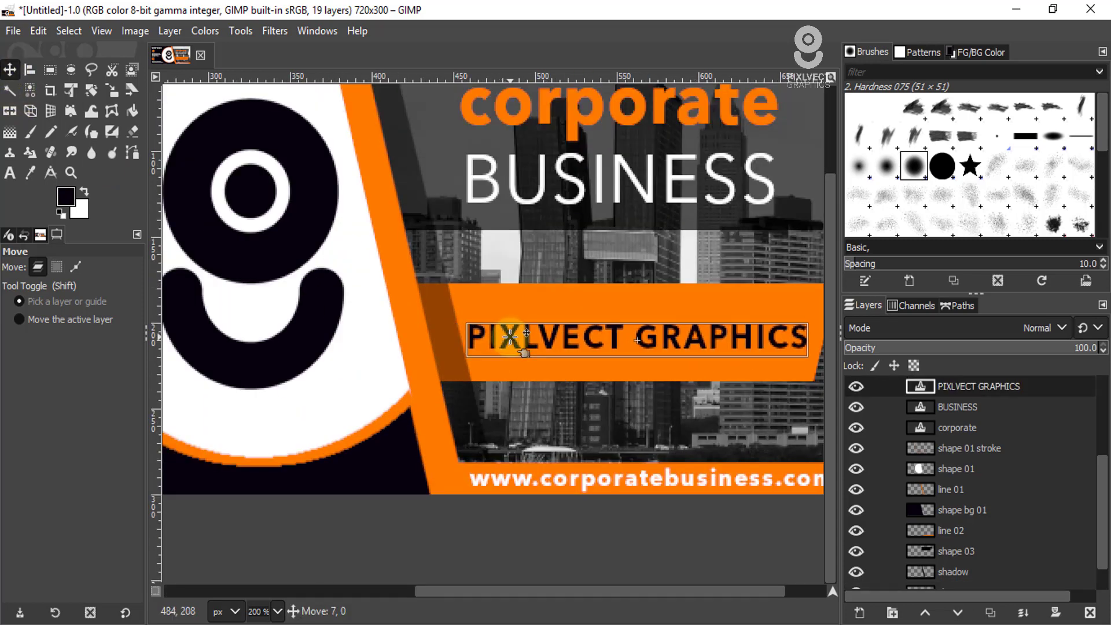
drag(498, 336, 508, 337)
scroll(484, 353, down, 2)
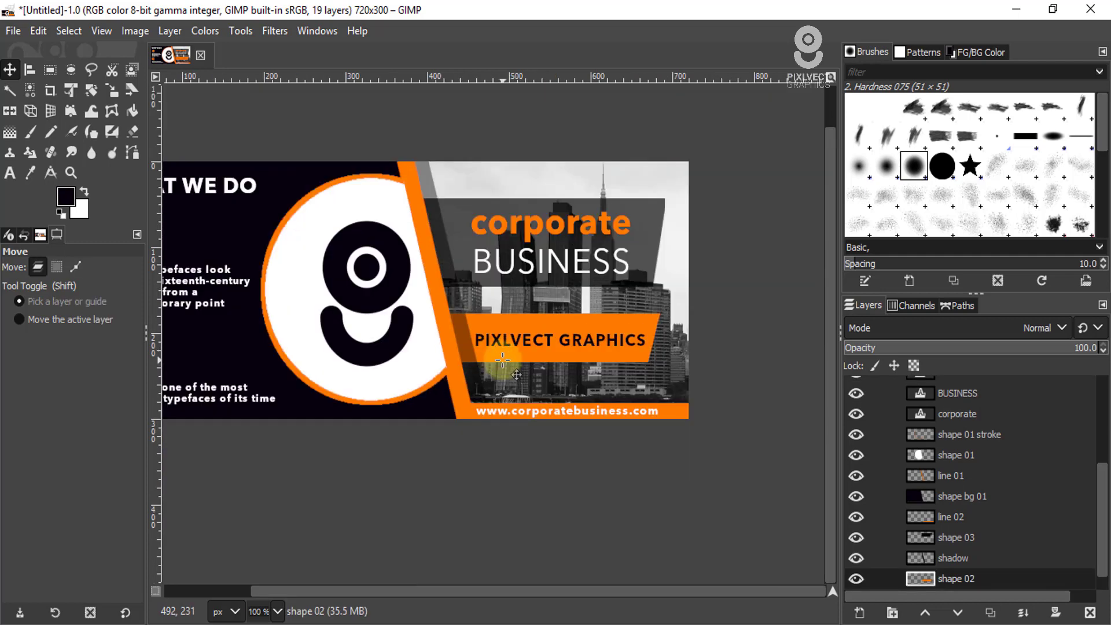
scroll(592, 295, down, 1)
scroll(474, 308, up, 1)
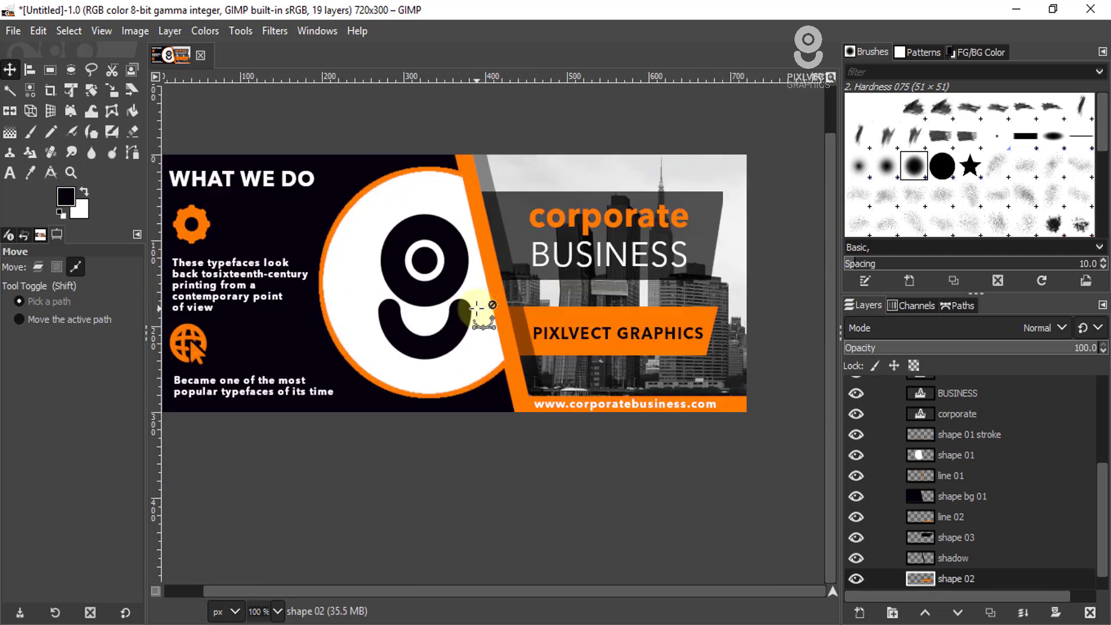
drag(529, 589, 508, 588)
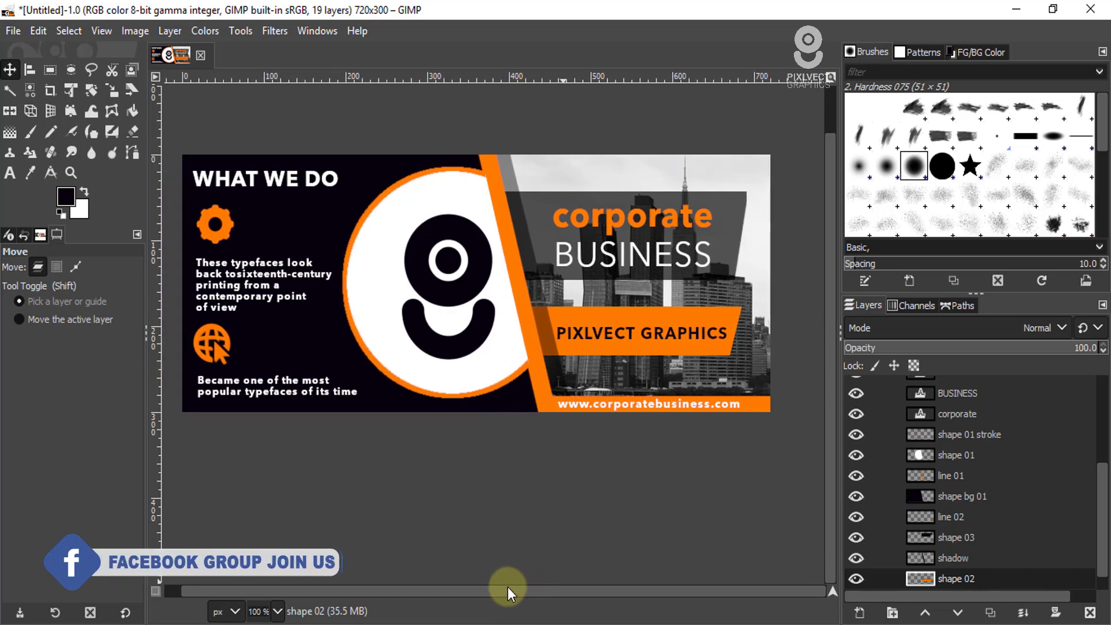